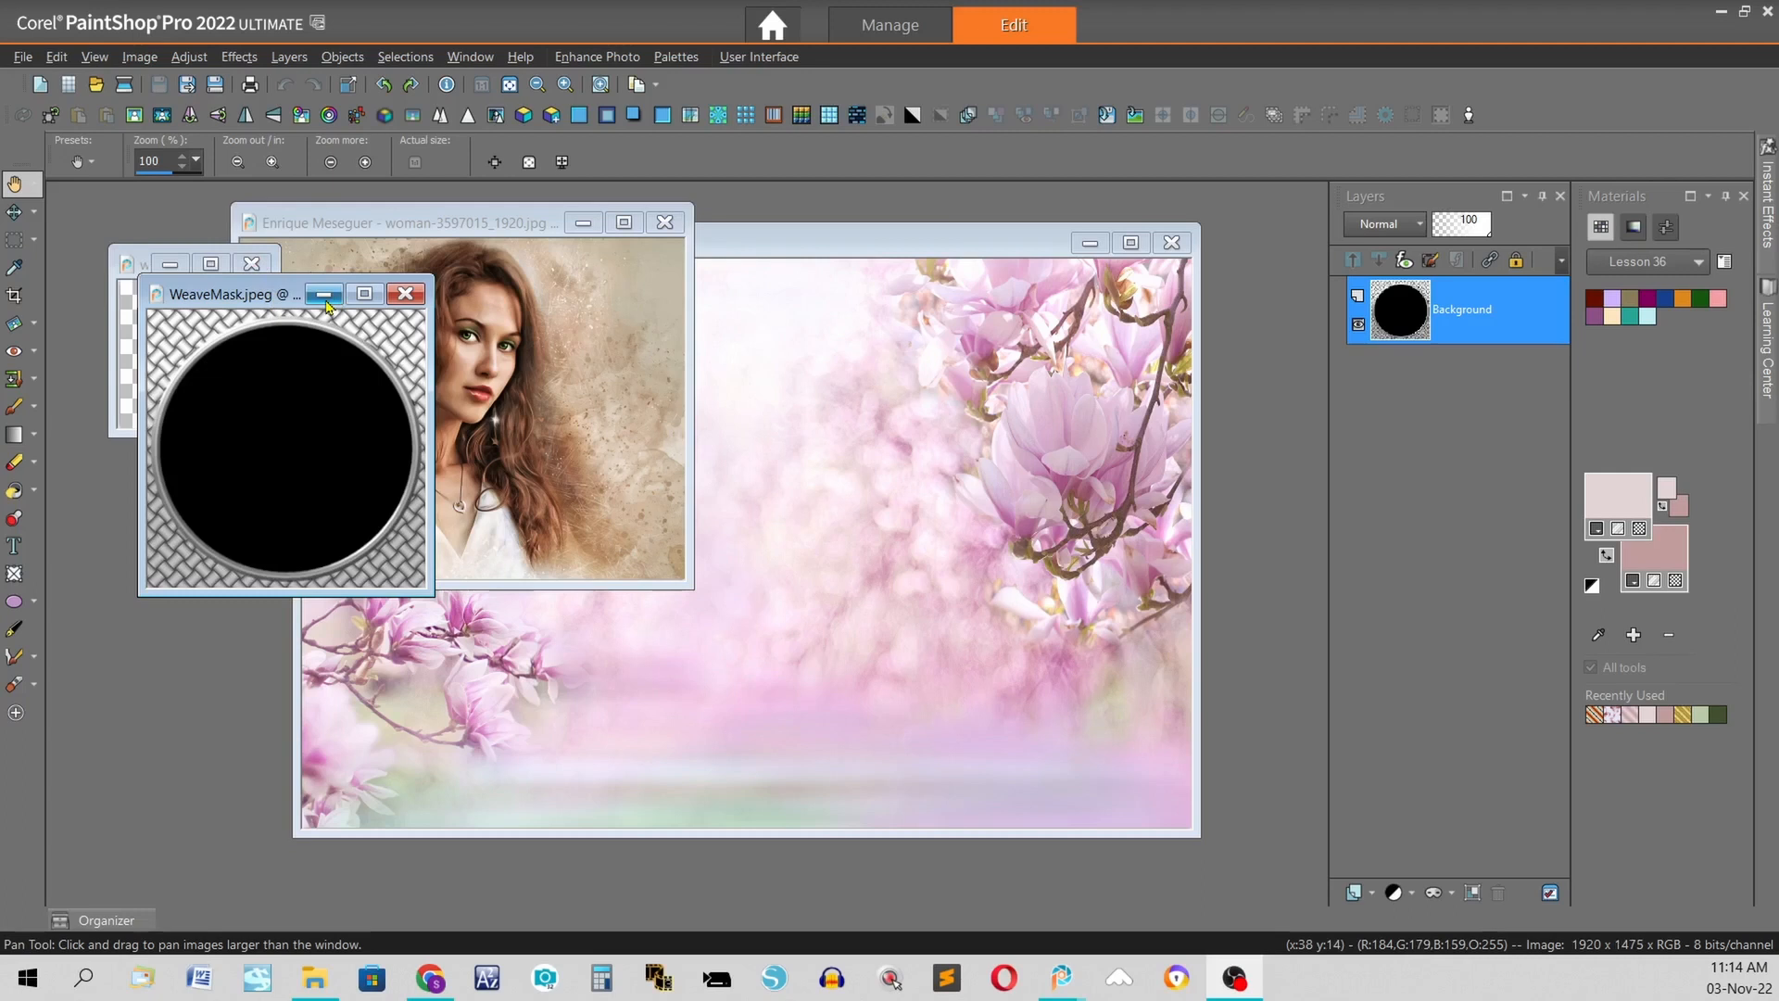
- Minimize the weave mask and flower corner images, and replace the open woman and magnolia photos with duplicates
left_click(326, 303)
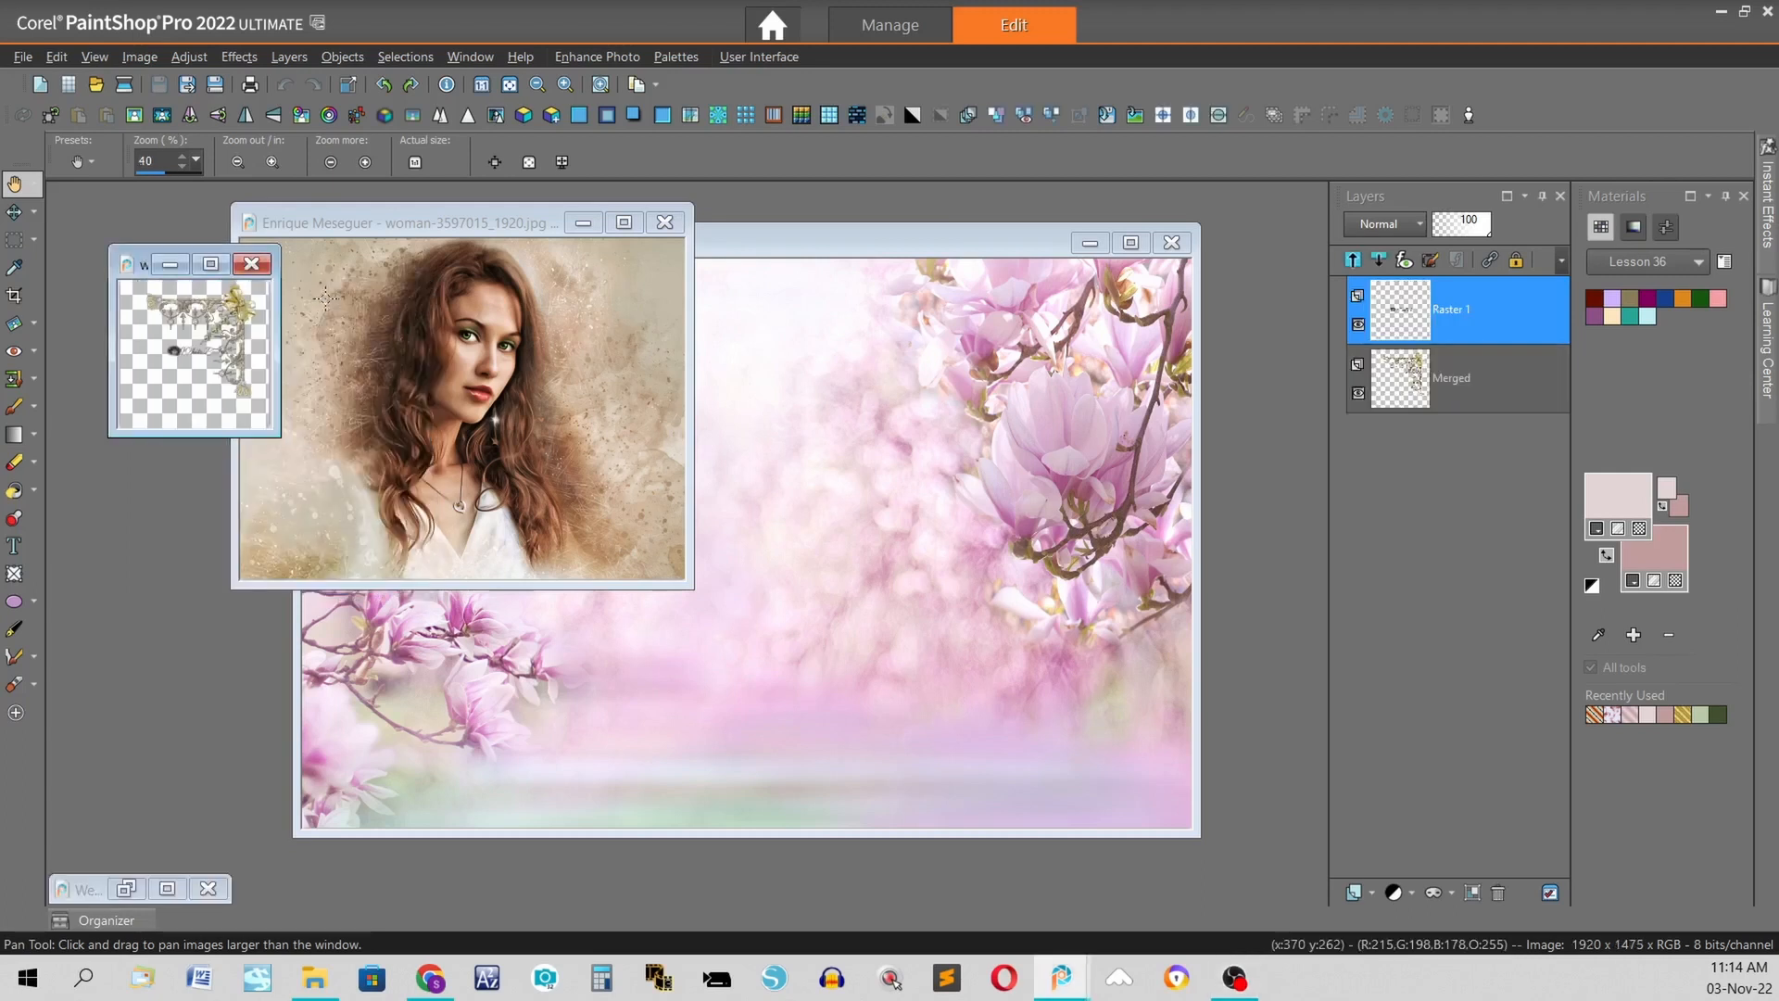
left_click(169, 271)
left_click_drag(462, 233, 463, 390)
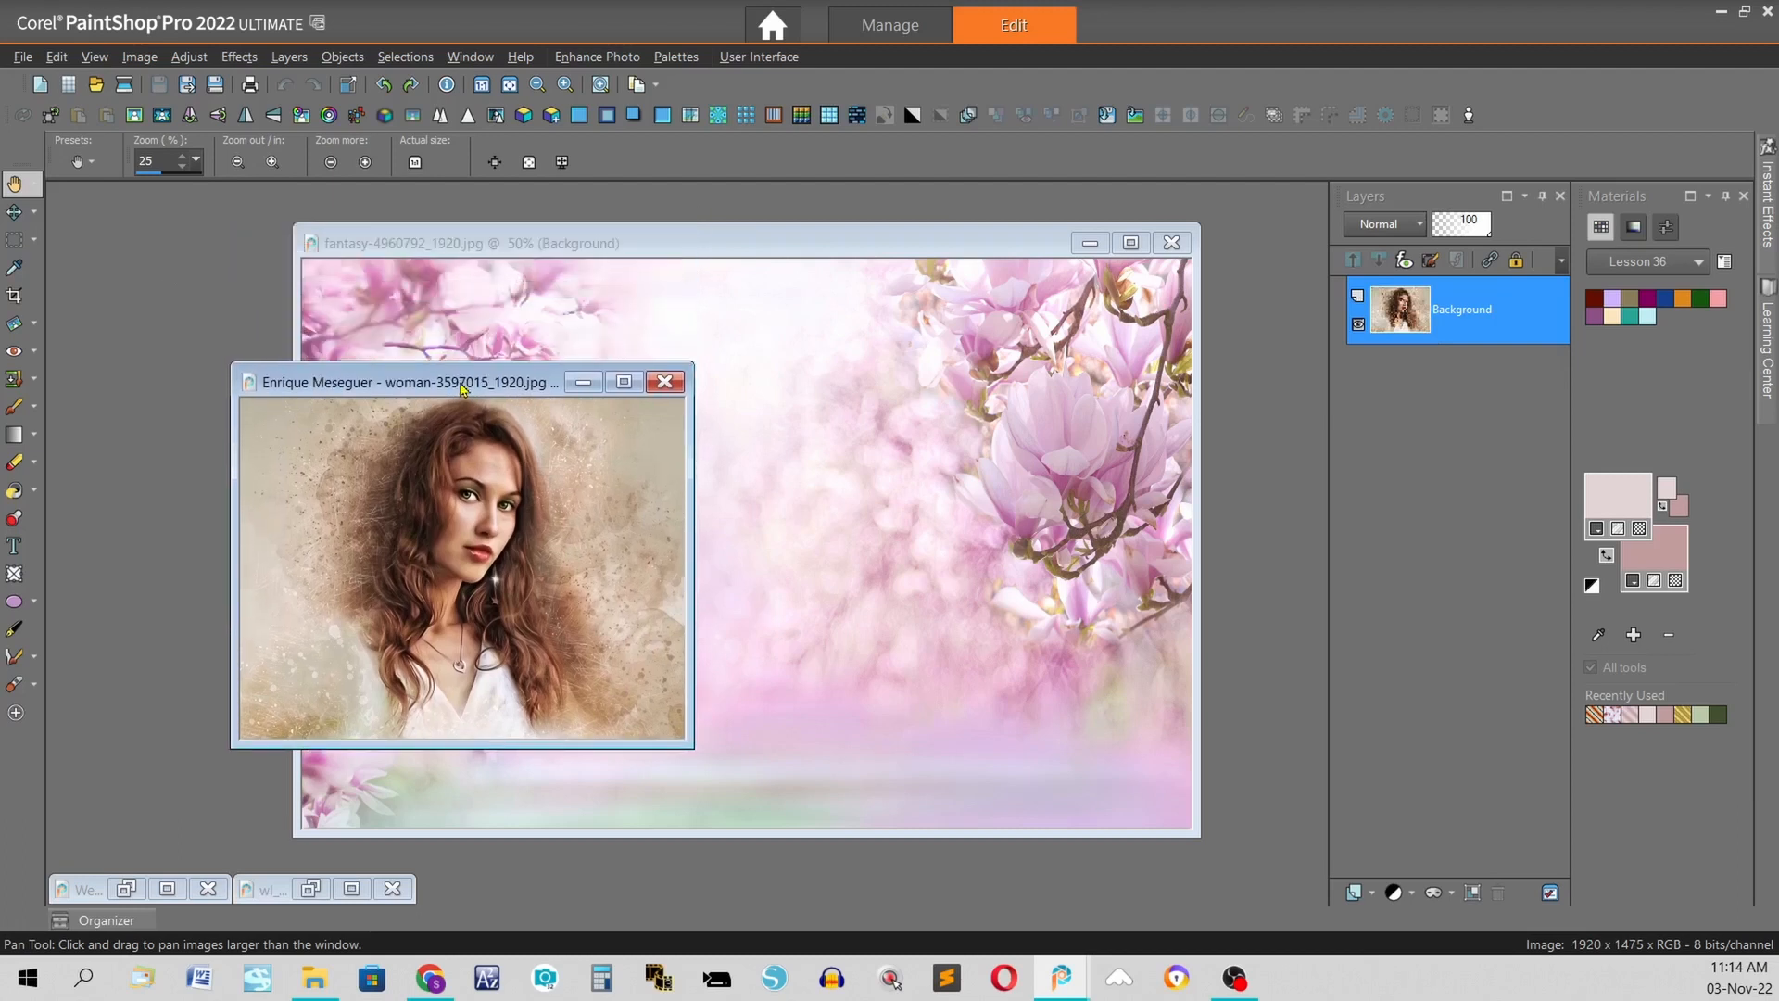
key("shift+d")
left_click(664, 381)
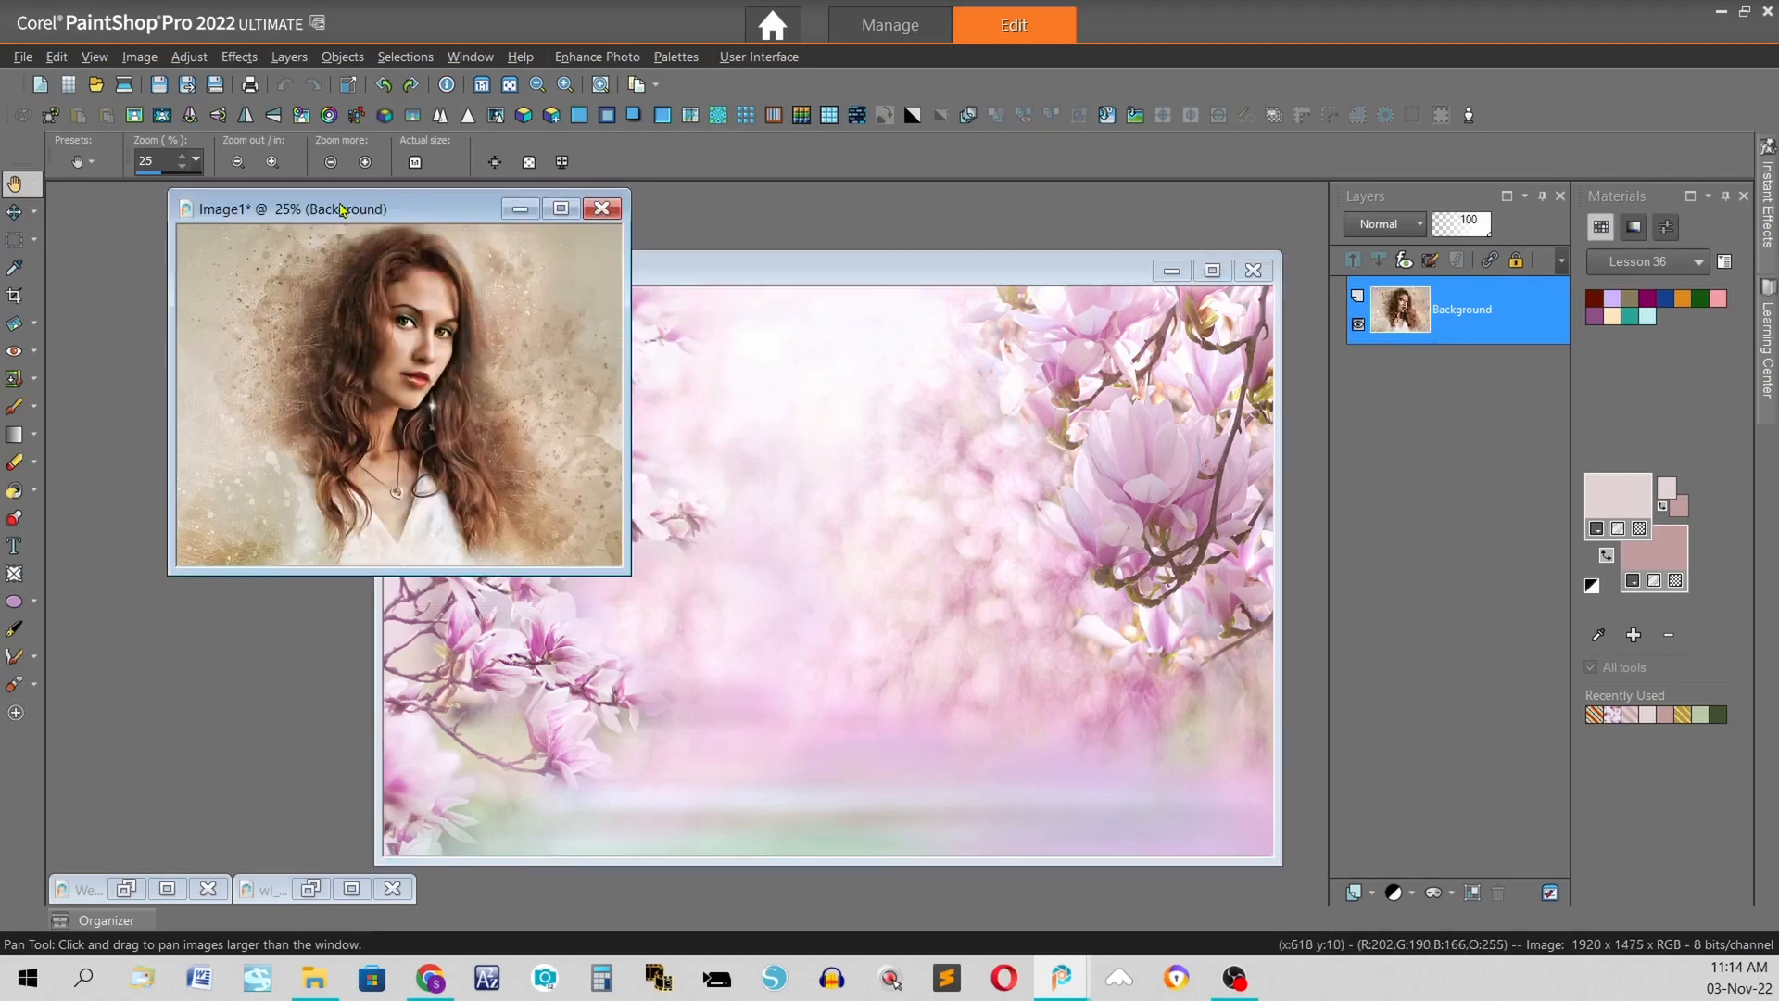
left_click_drag(341, 210, 389, 284)
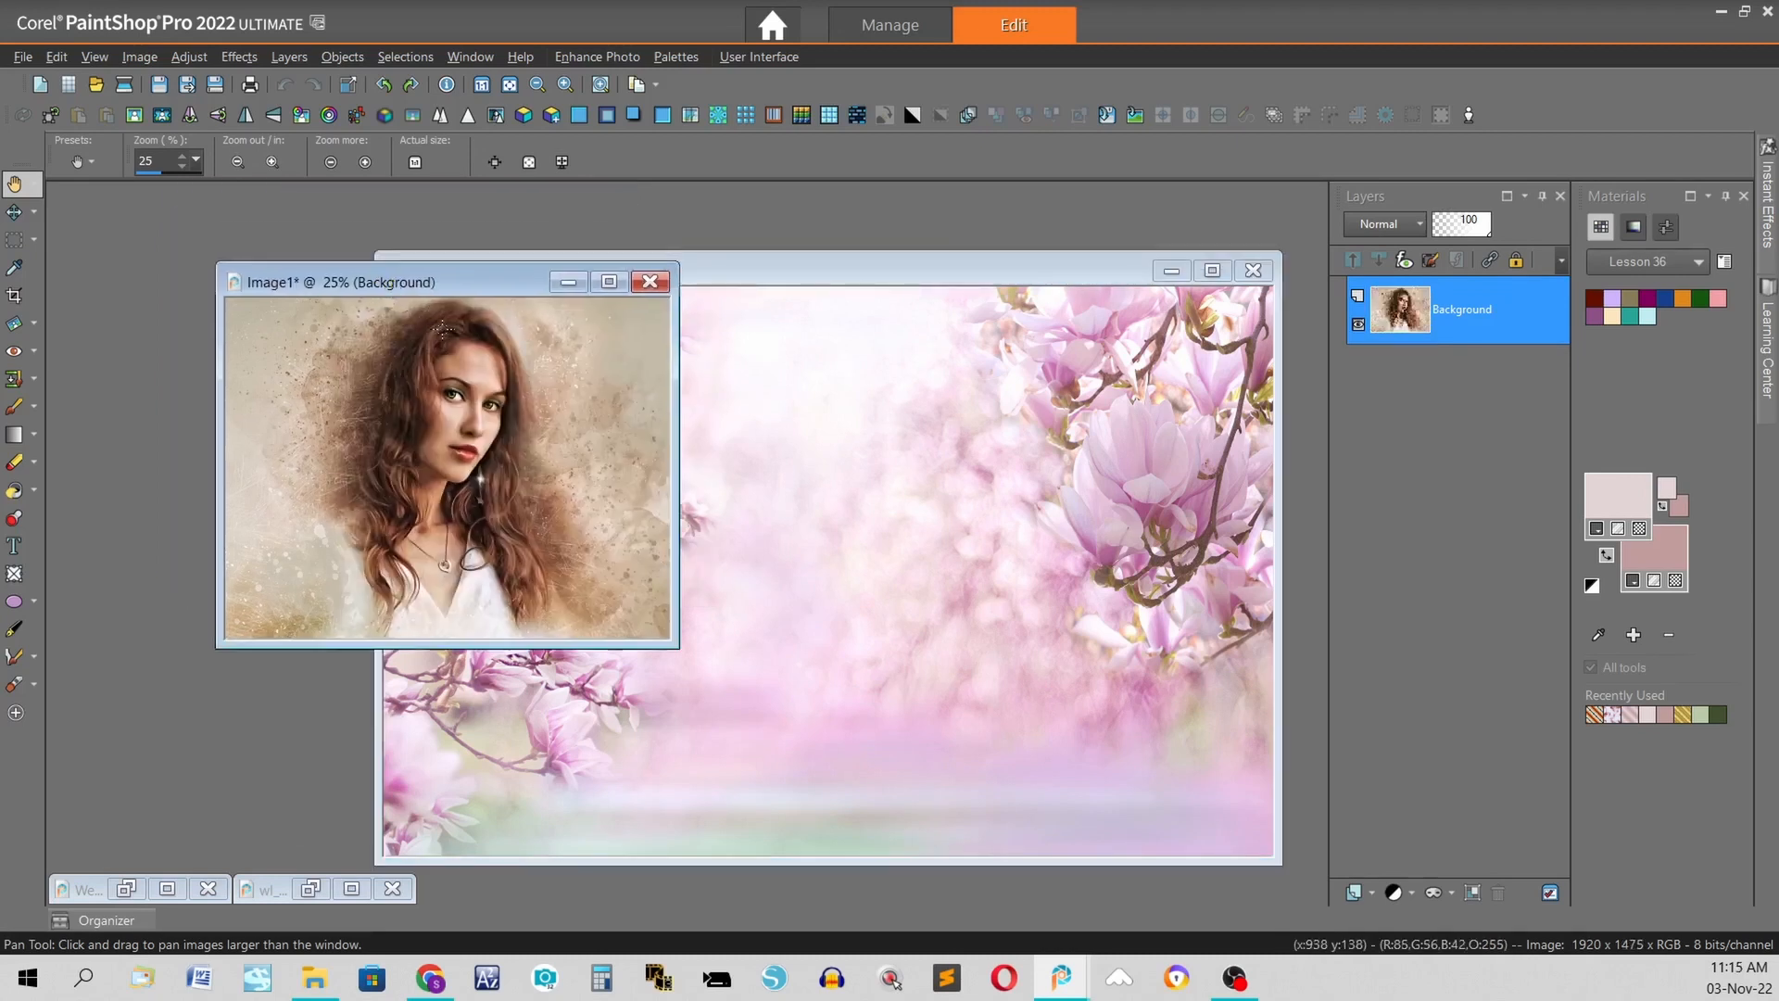
- Resize the woman photo by pixels to a width of 600 with the aspect ratio locked
left_click(349, 84)
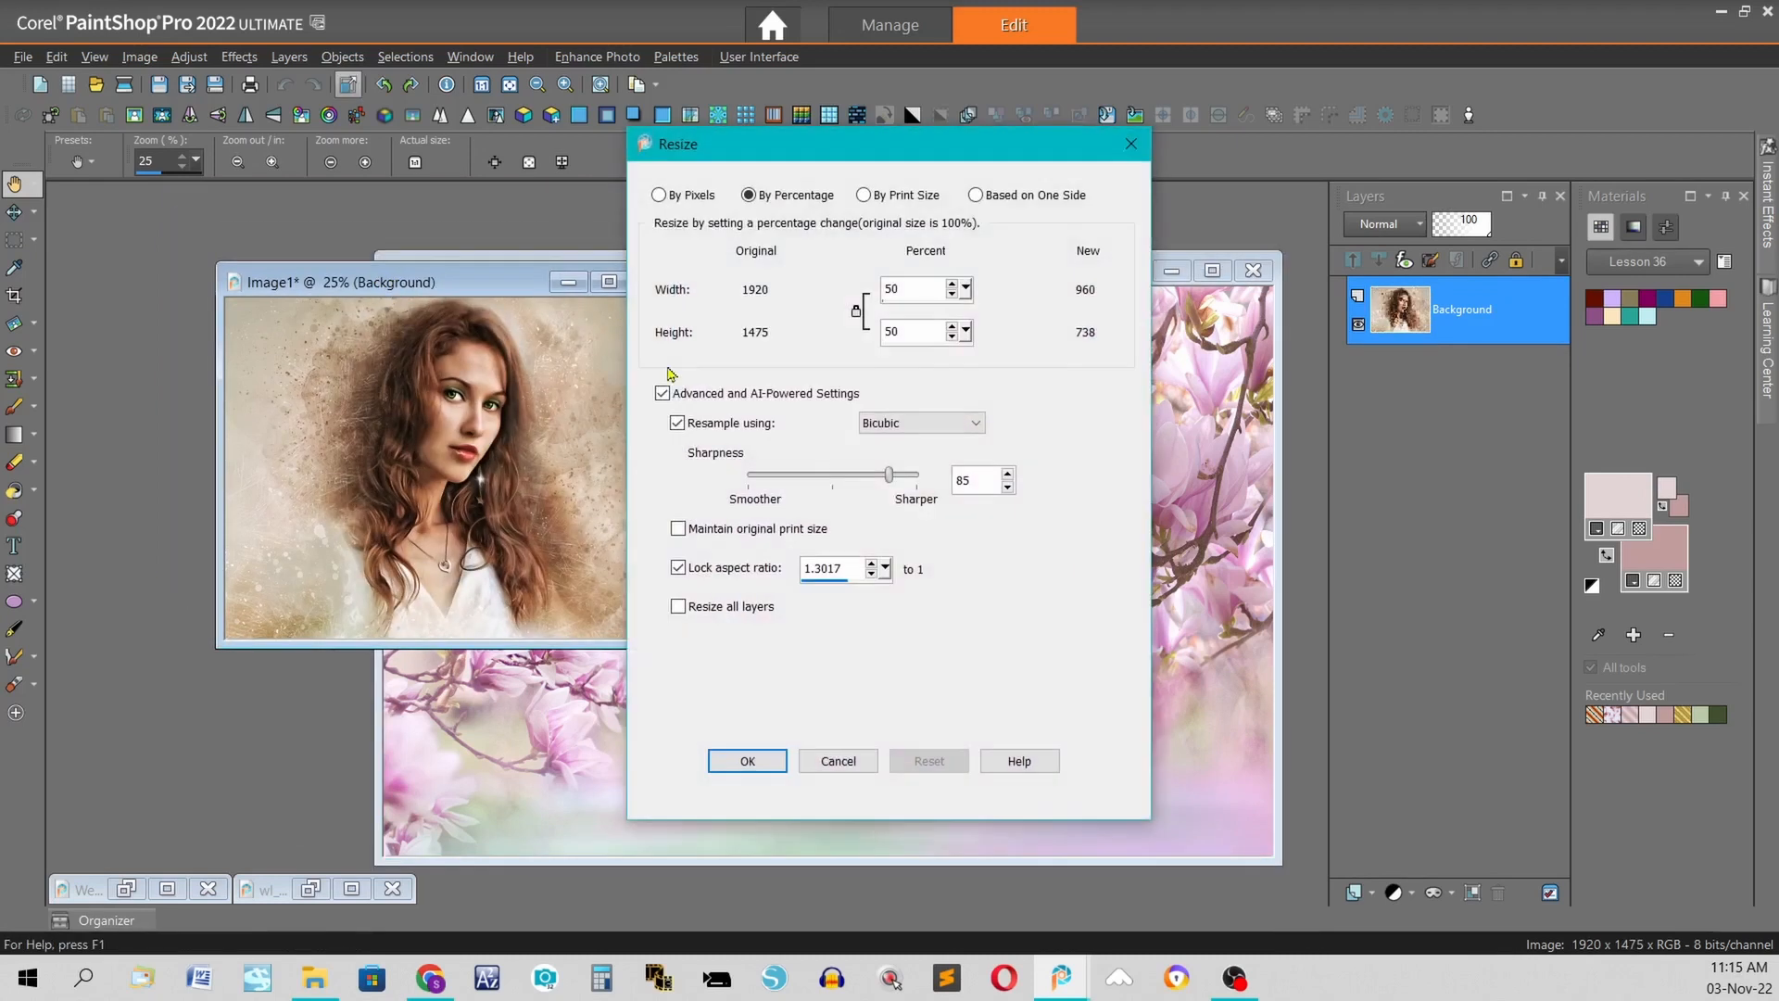
left_click(660, 195)
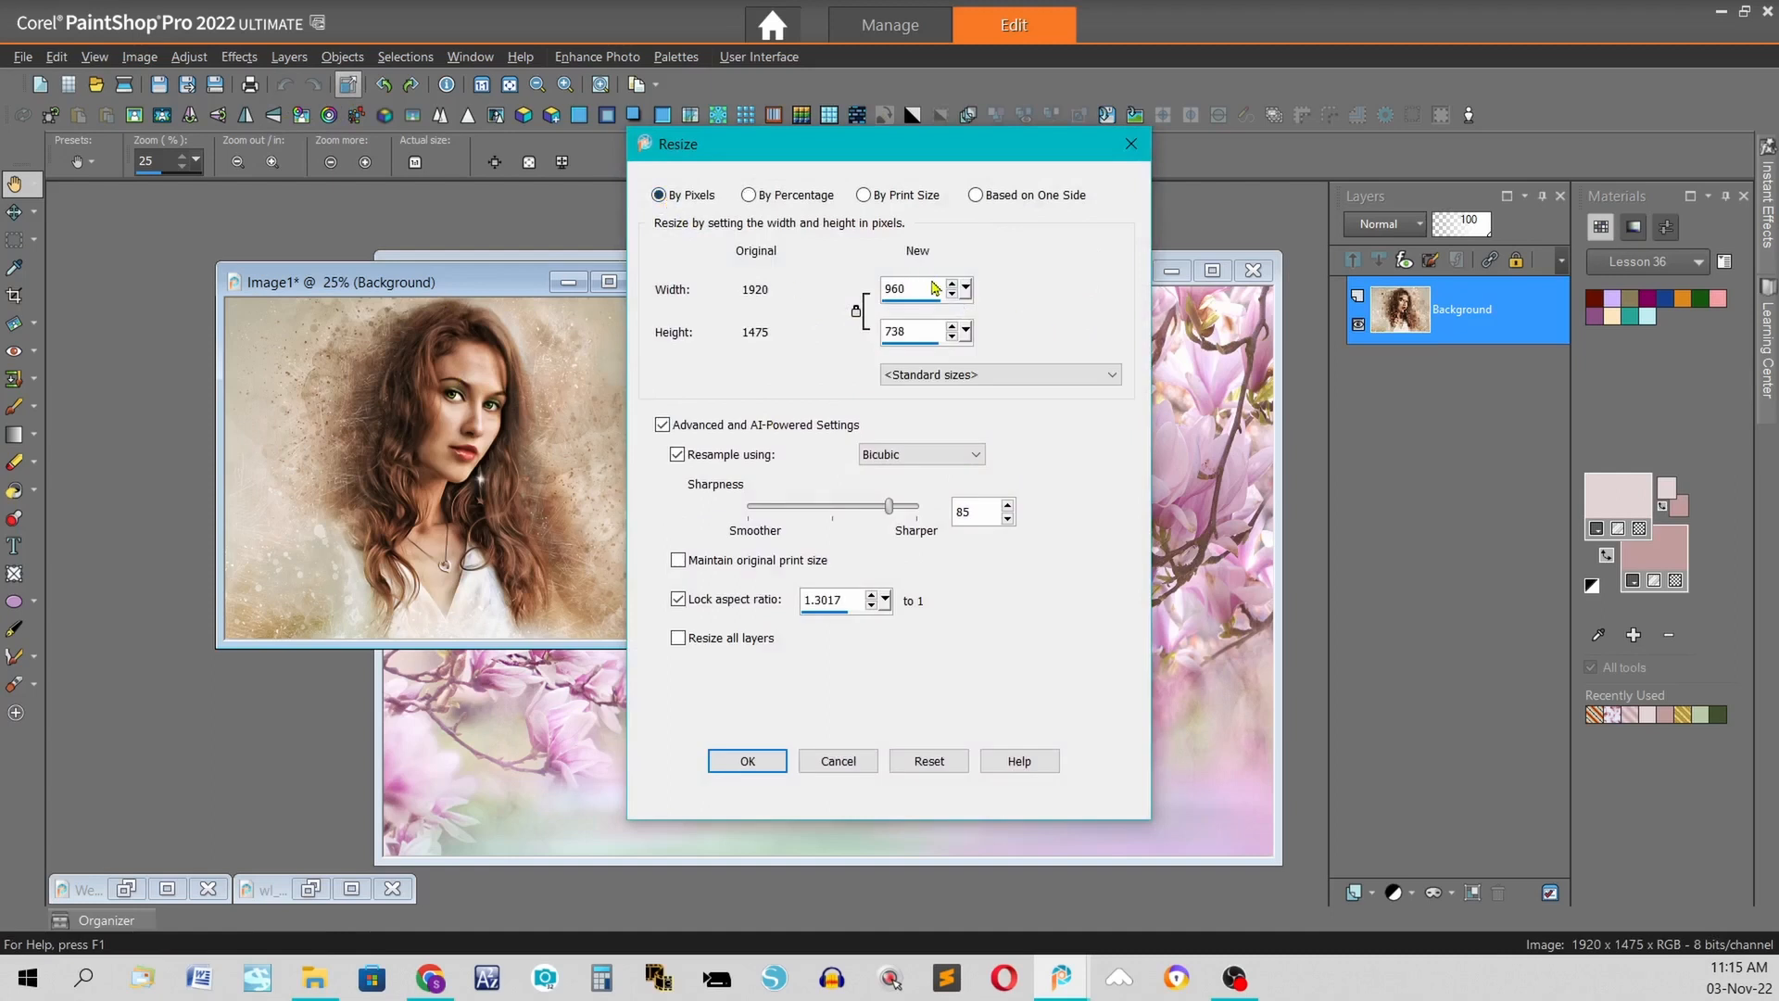
double_click(895, 288)
type("600")
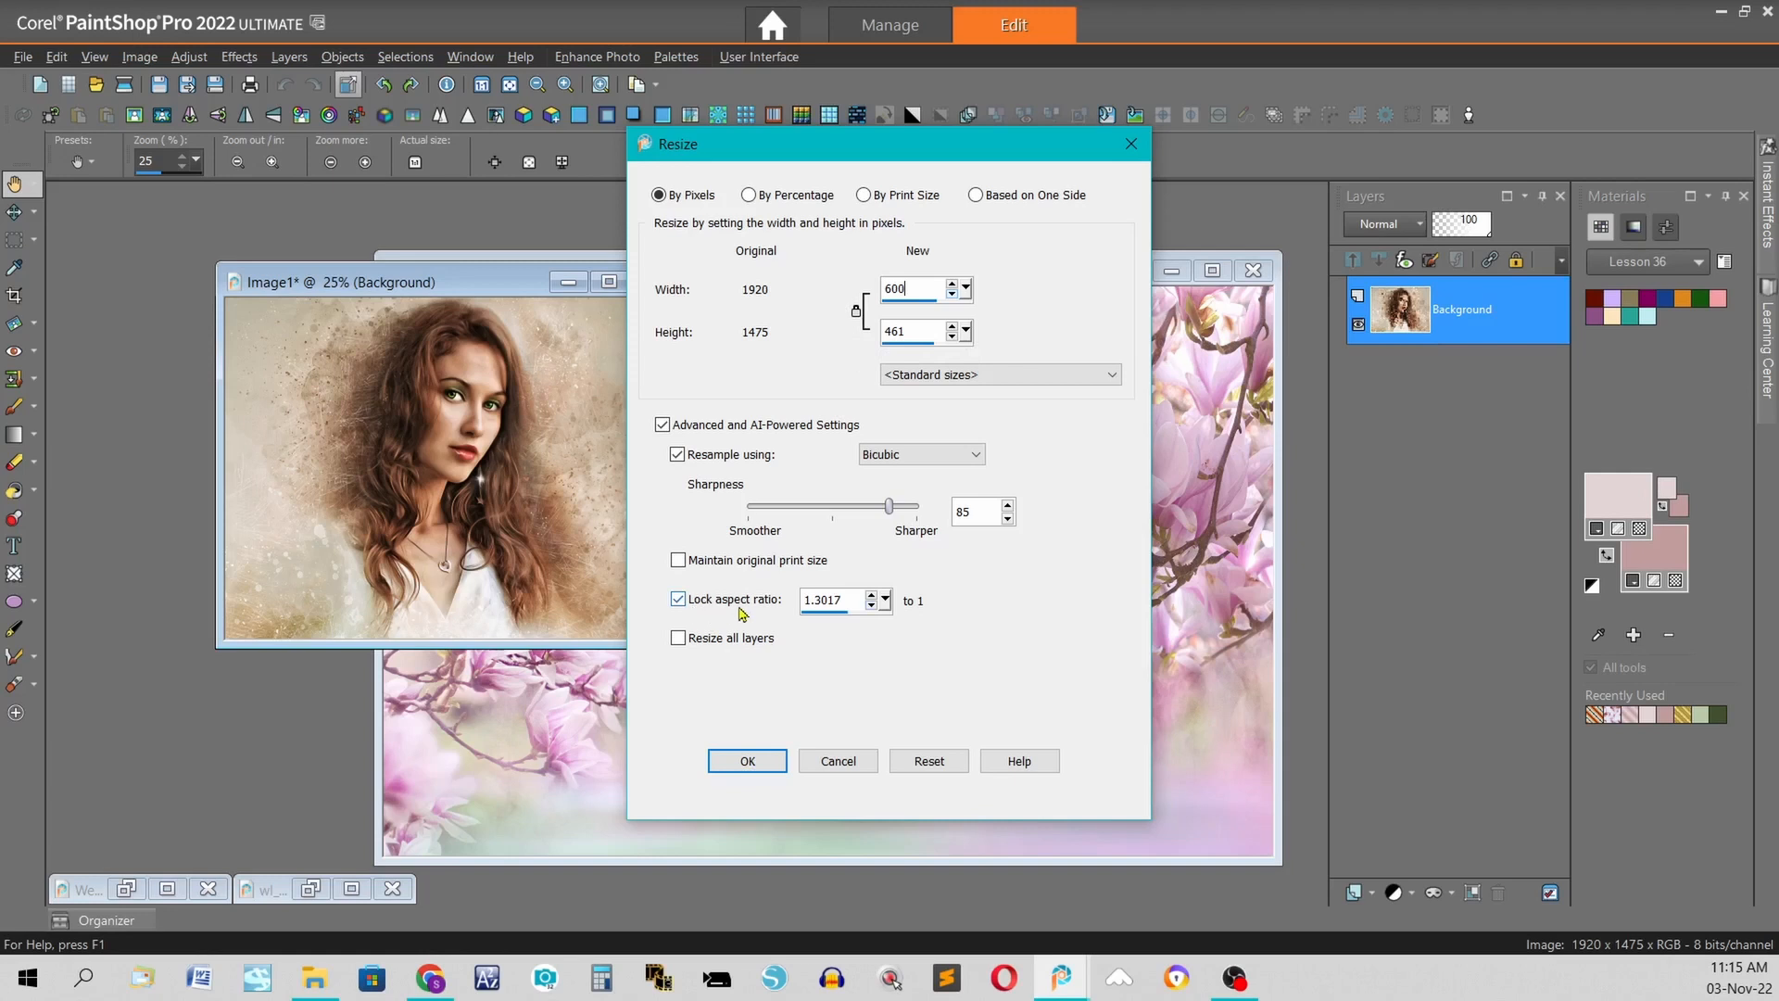
left_click(750, 761)
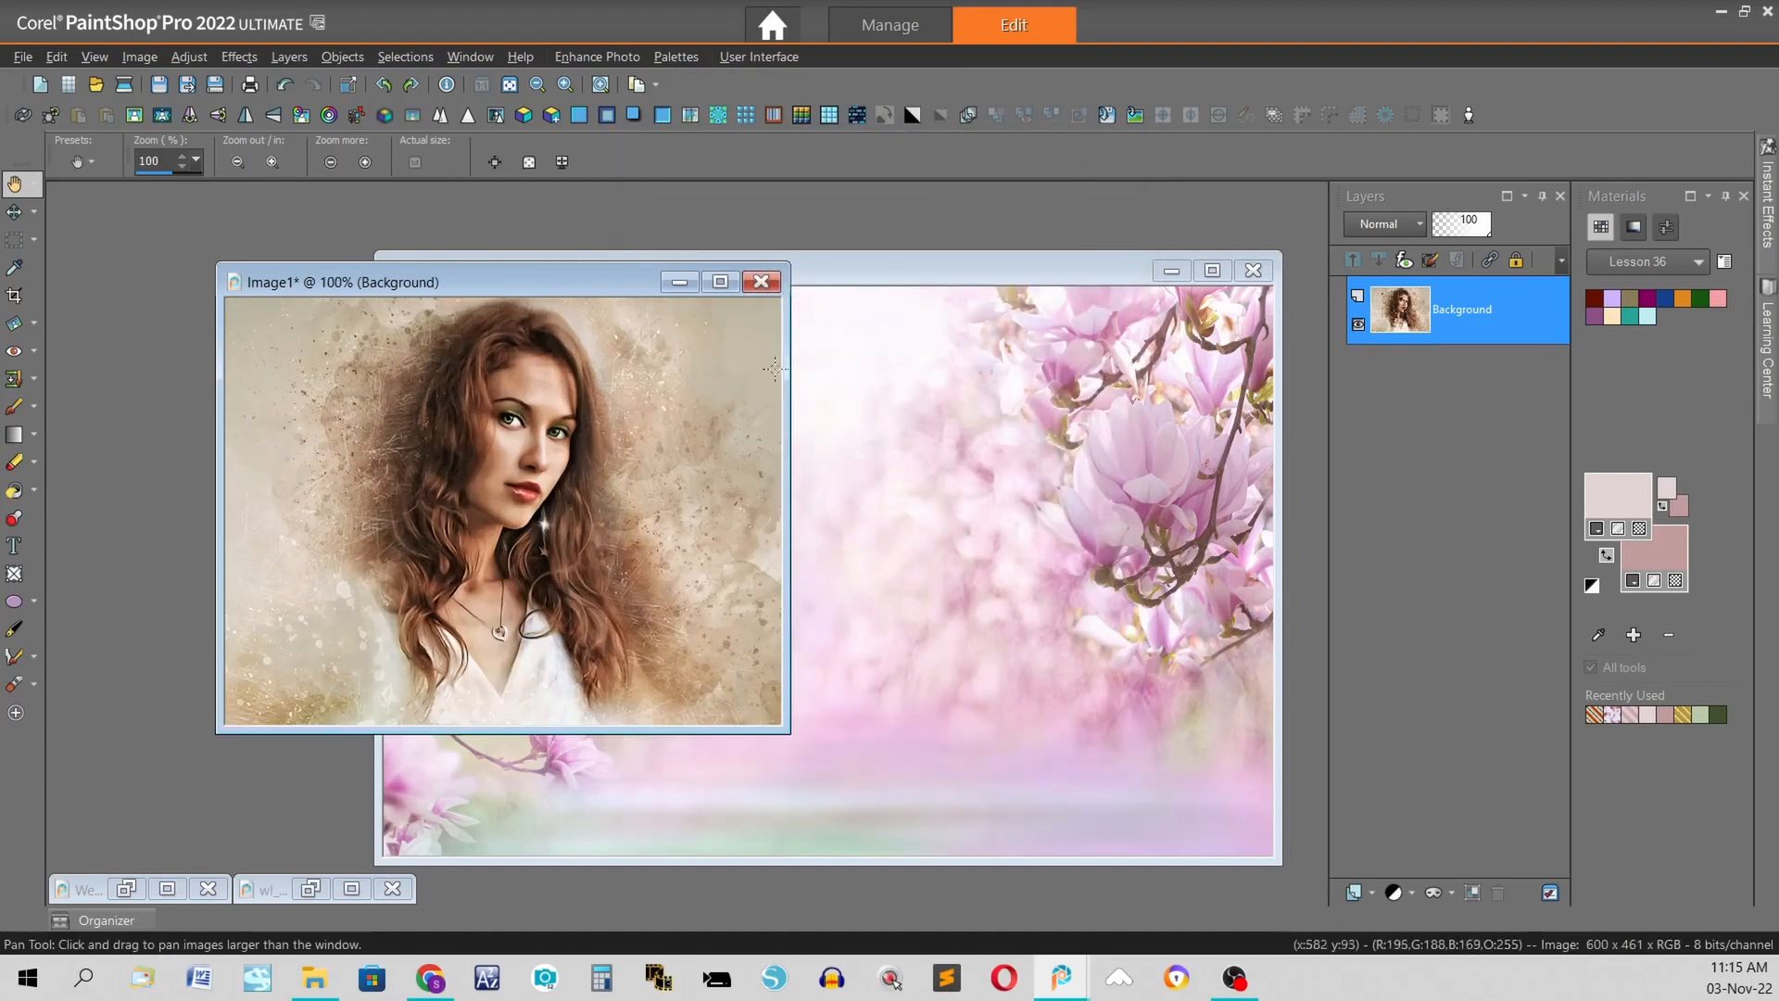
- Resize the magnolia background image to 600 x 461 pixels with the aspect ratio unlocked
left_click(961, 286)
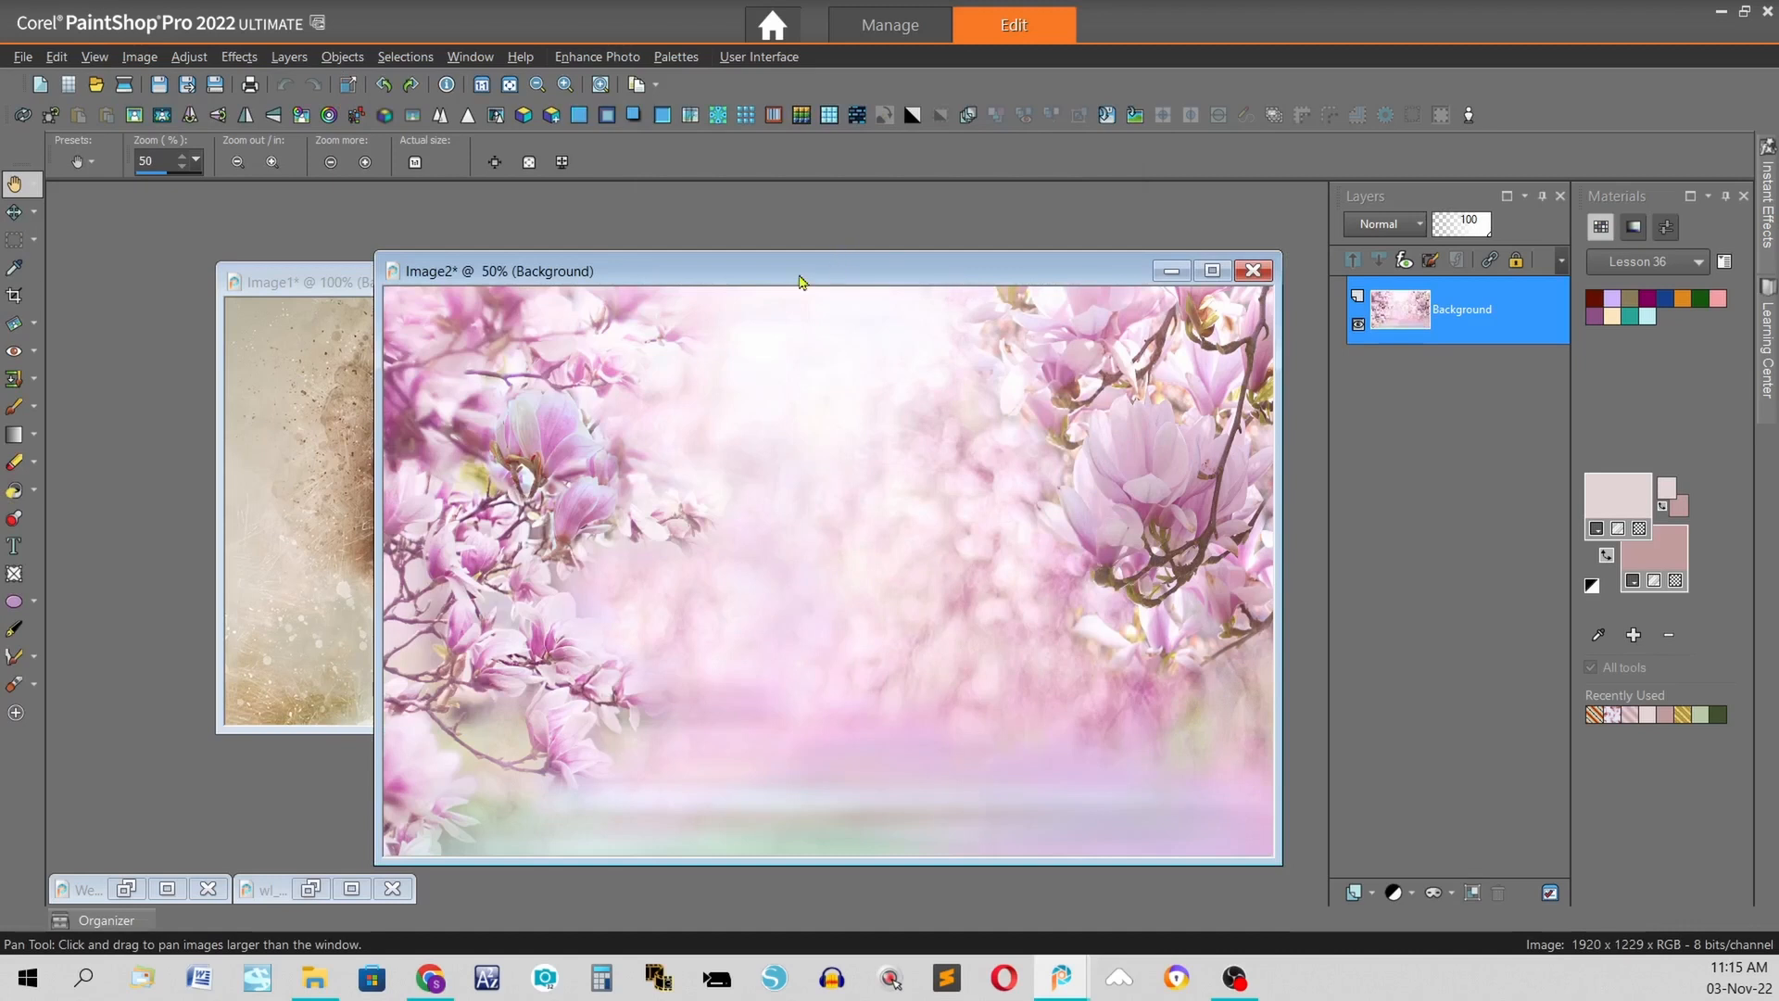
left_click_drag(802, 278, 741, 240)
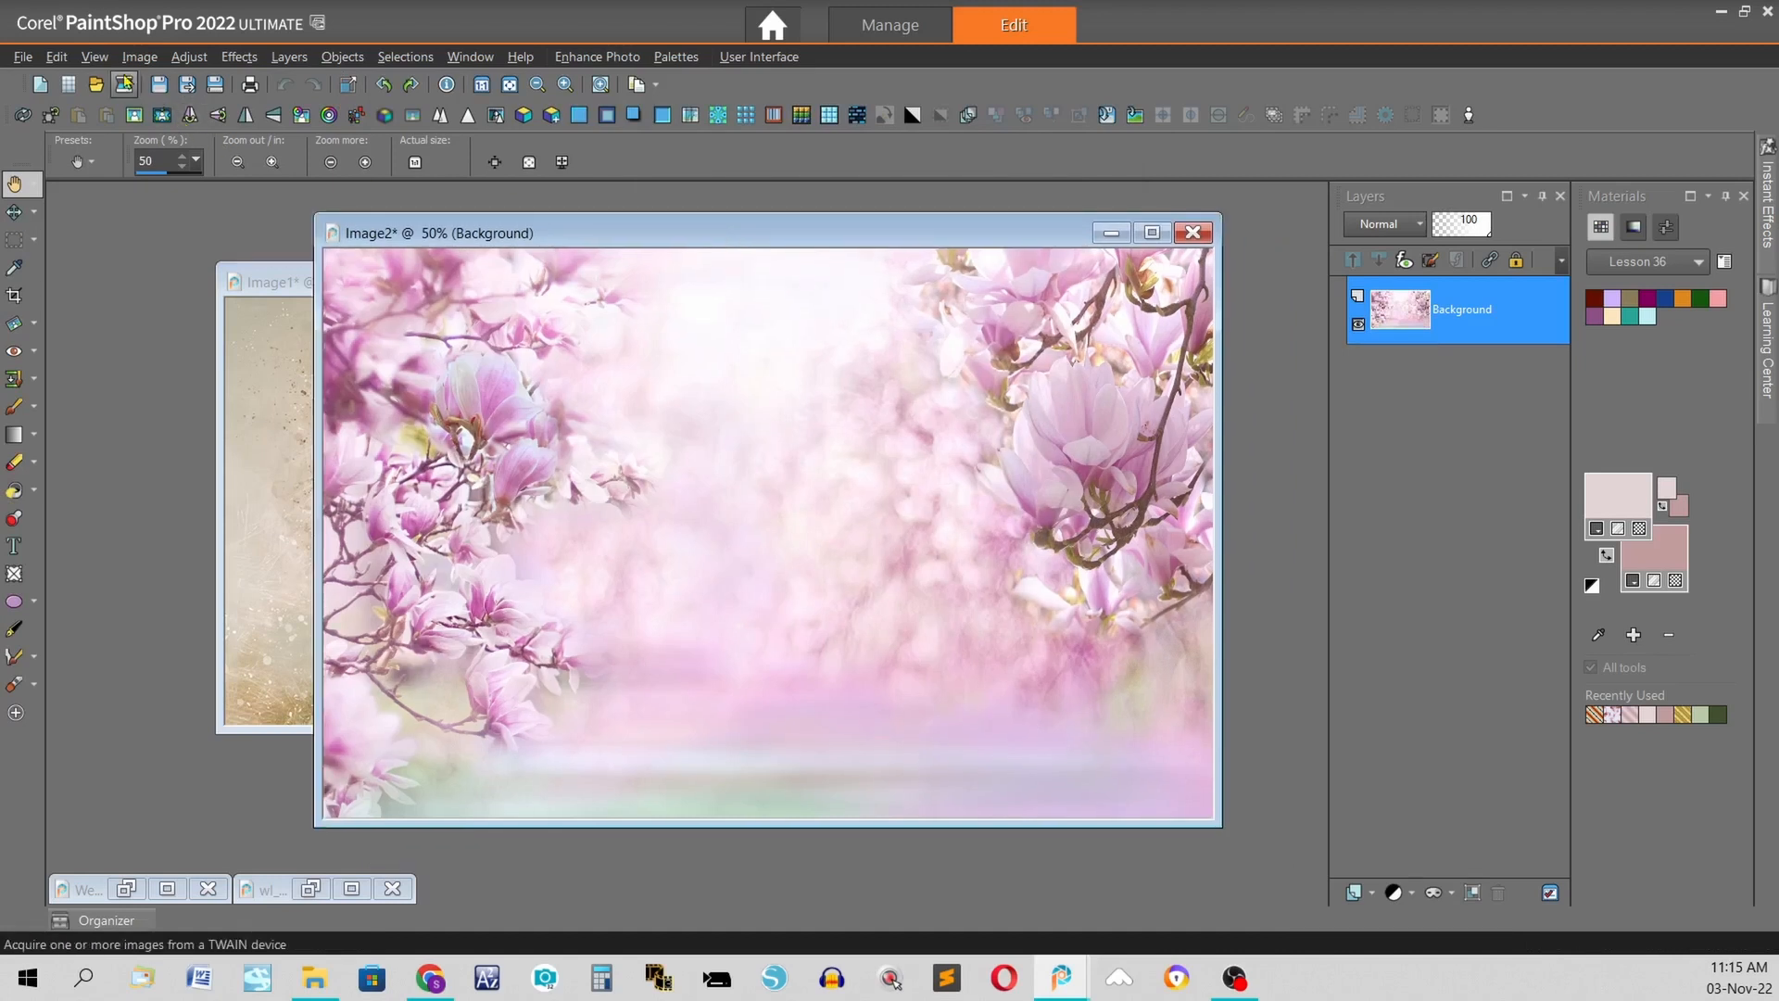
left_click(348, 85)
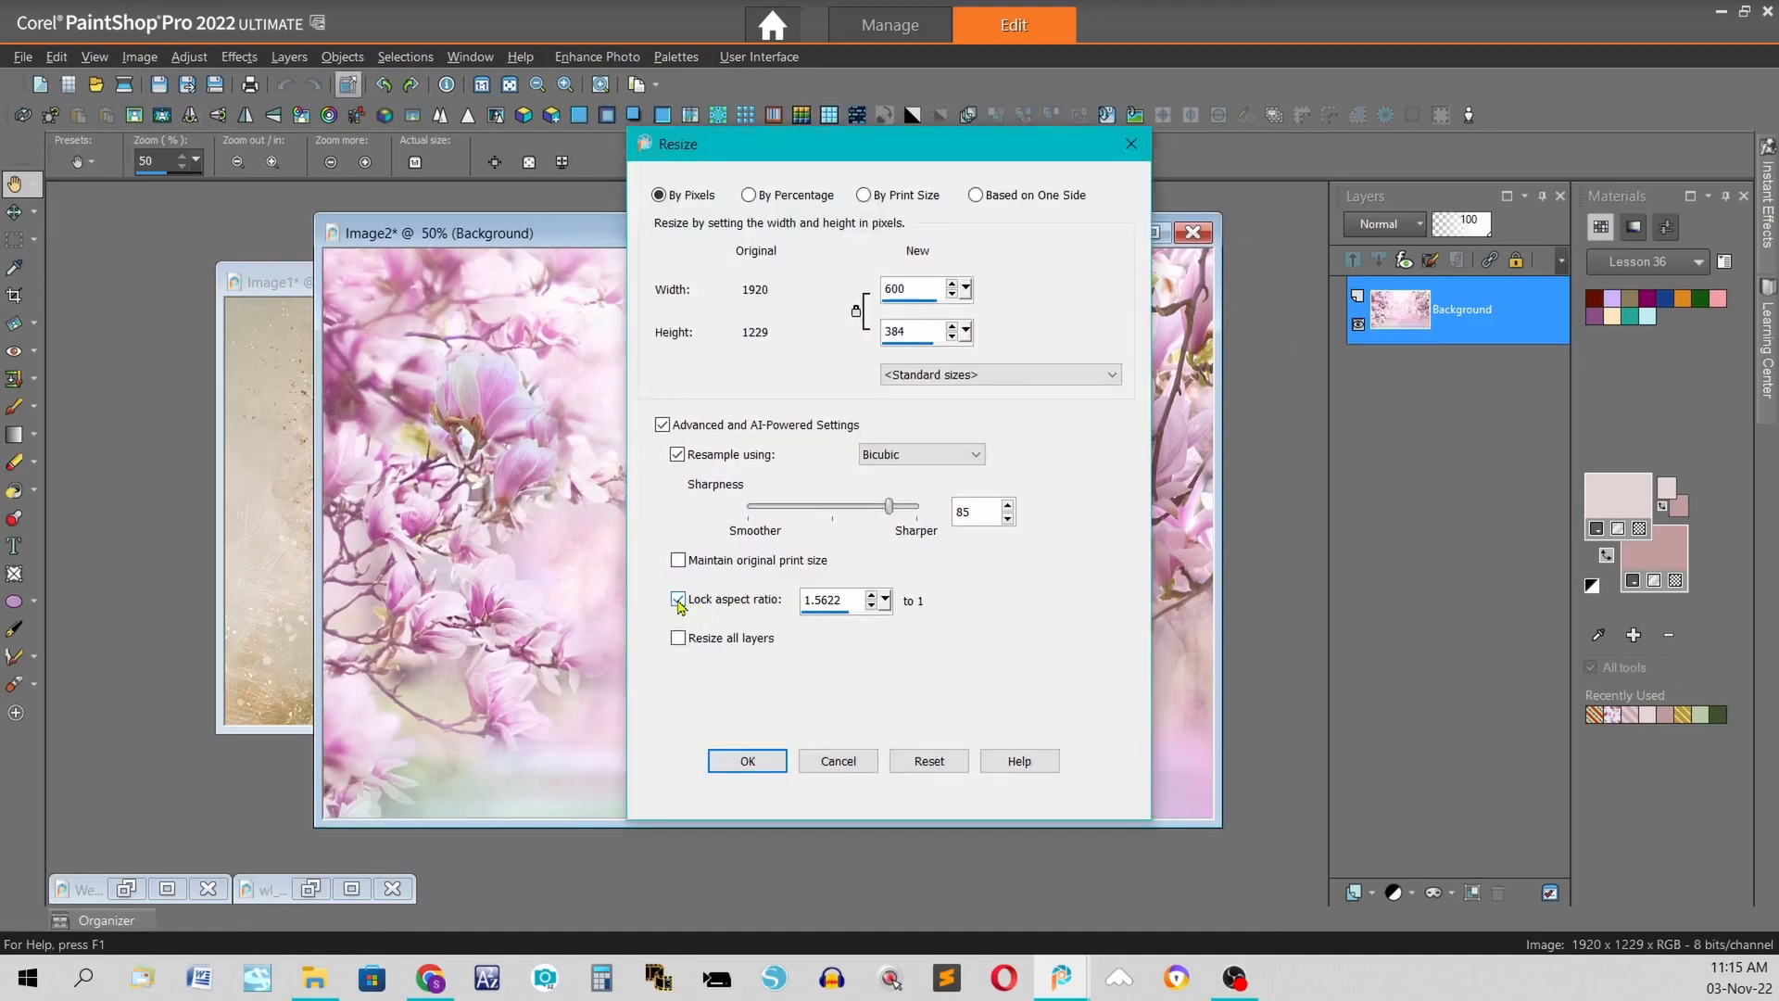
left_click(678, 600)
double_click(895, 332)
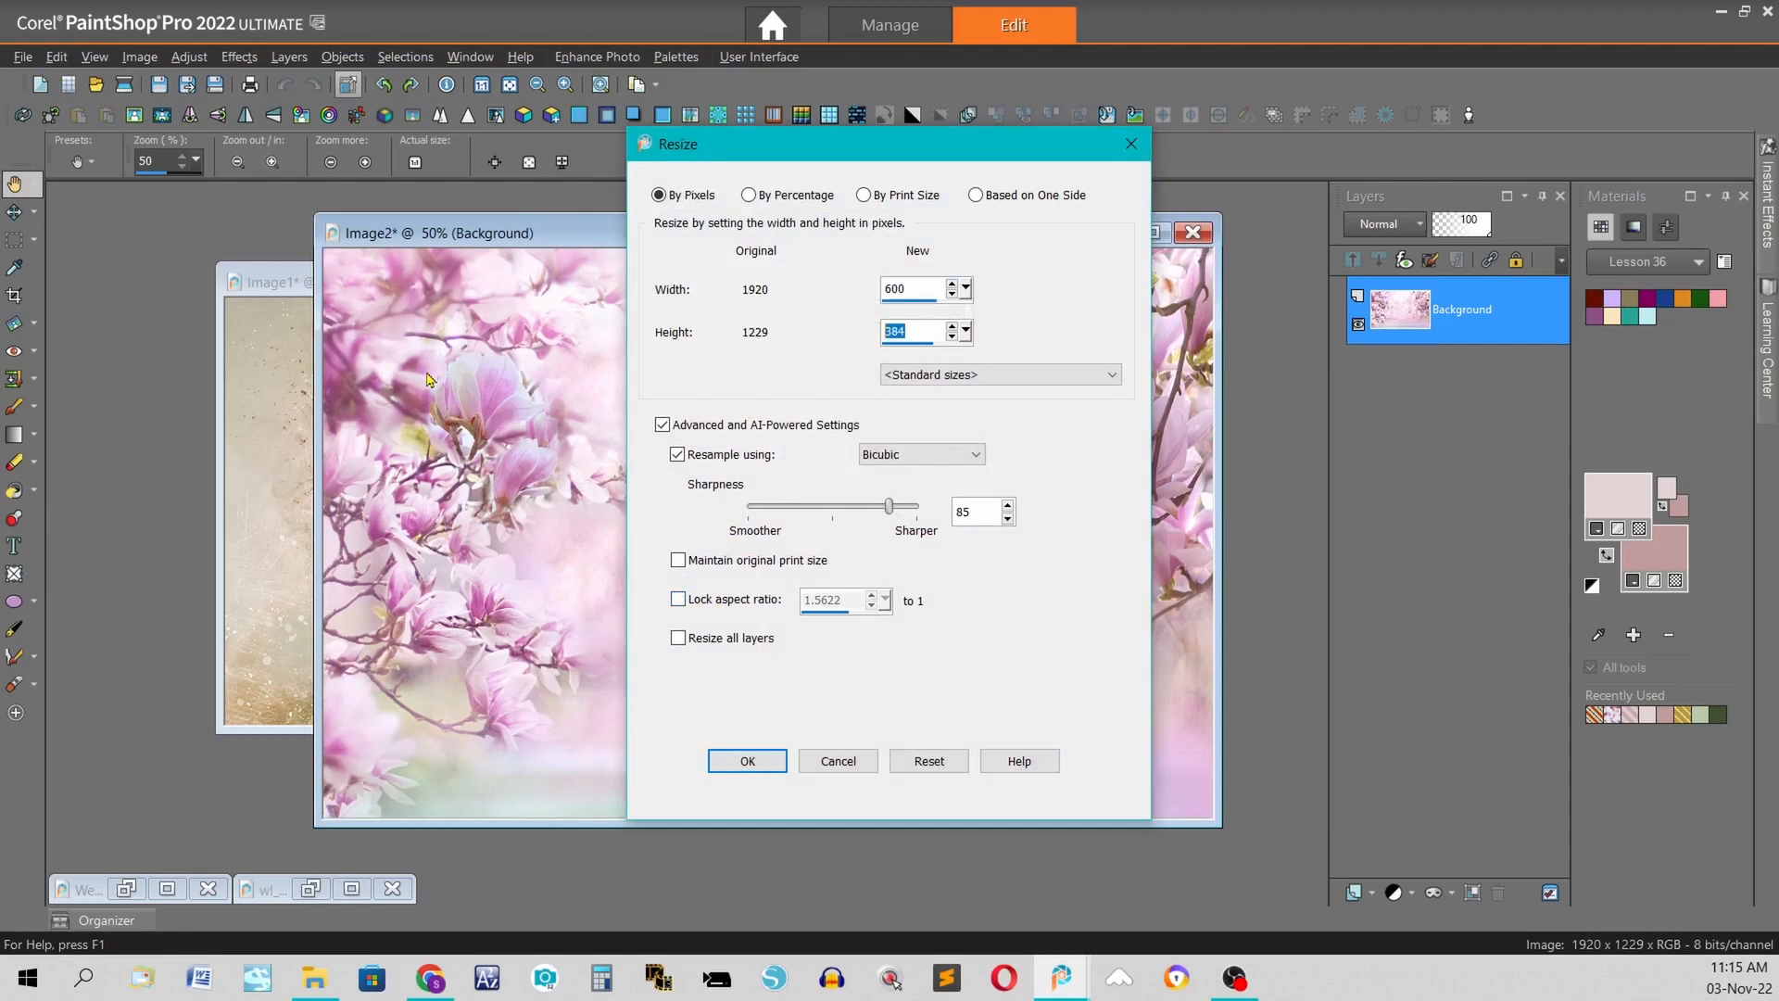
type("461")
left_click(747, 761)
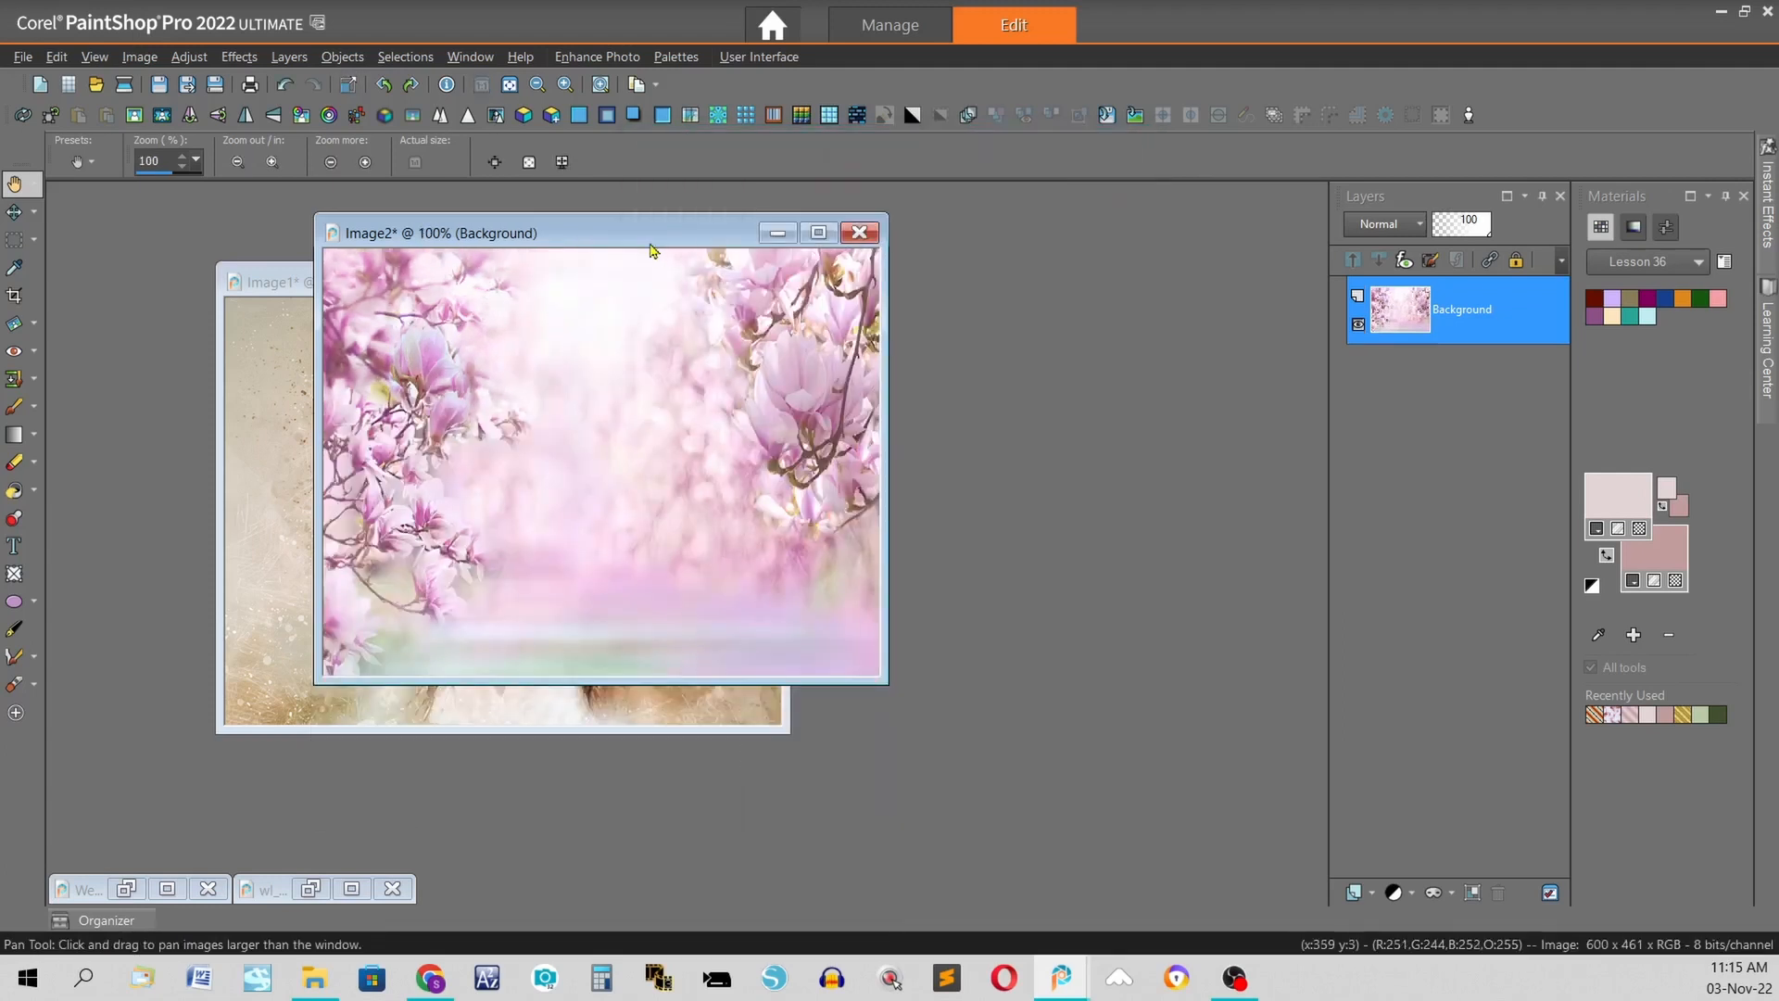
- Arrange the resized woman and magnolia images side by side in the workspace
left_click_drag(647, 248, 1038, 301)
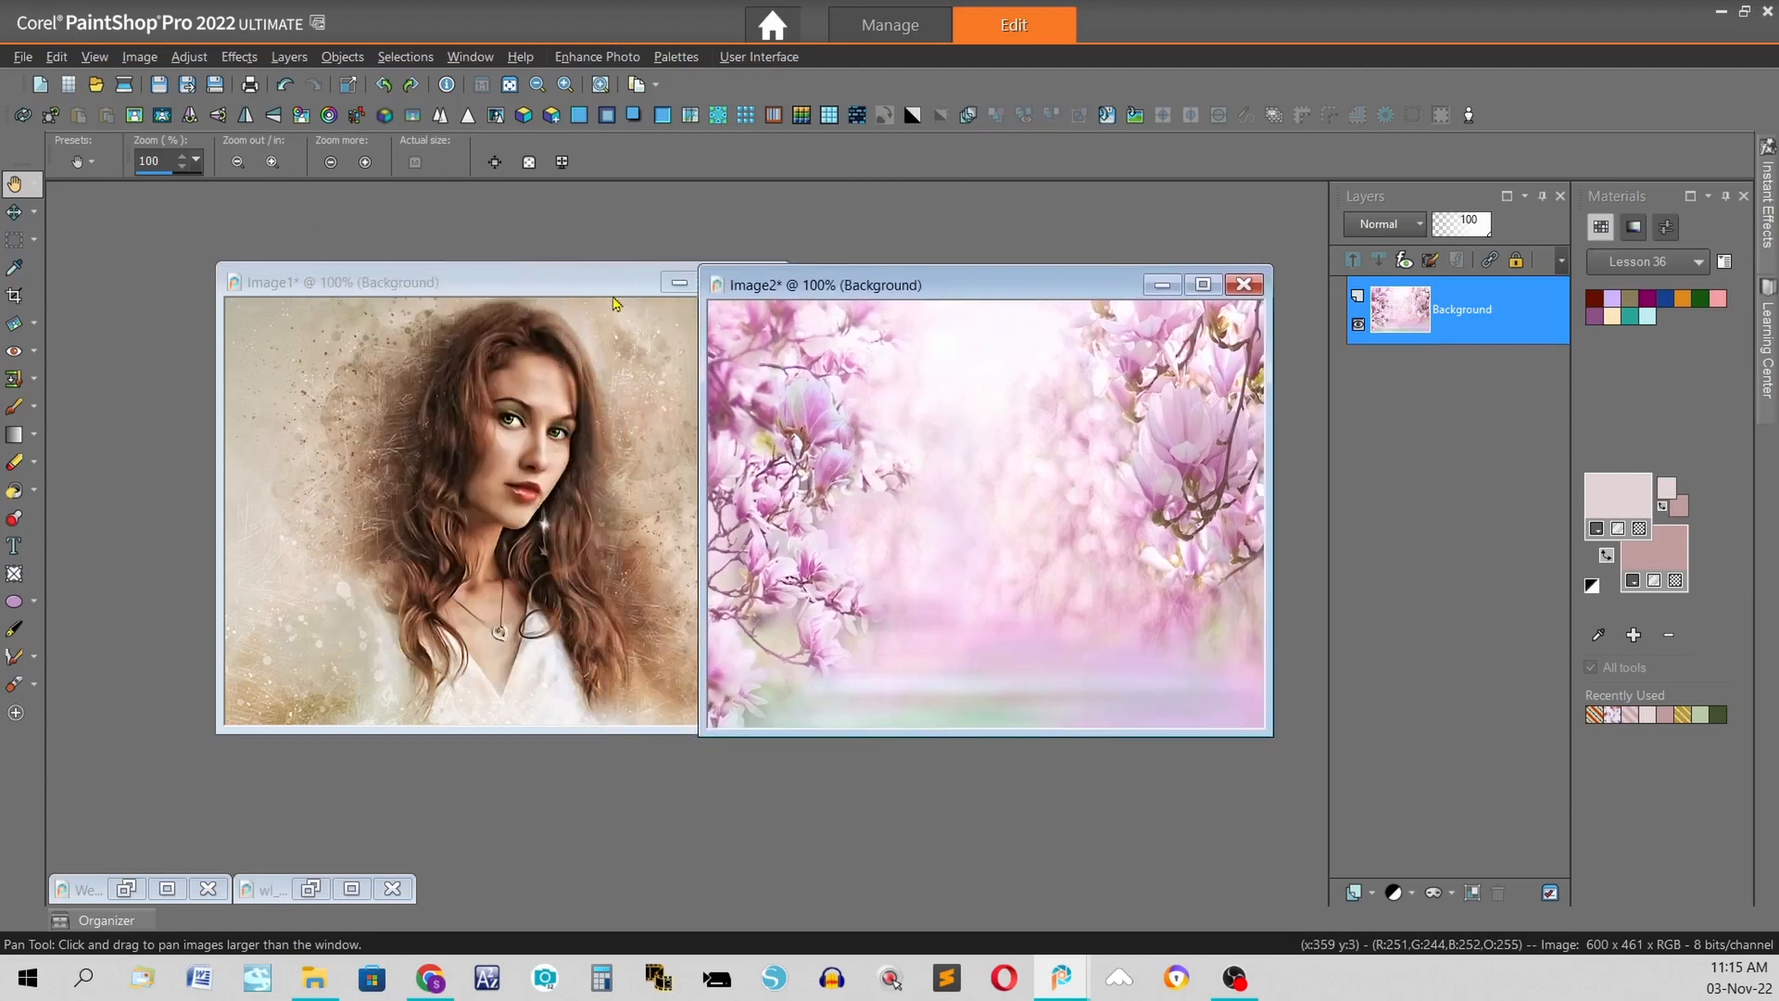
left_click(550, 293)
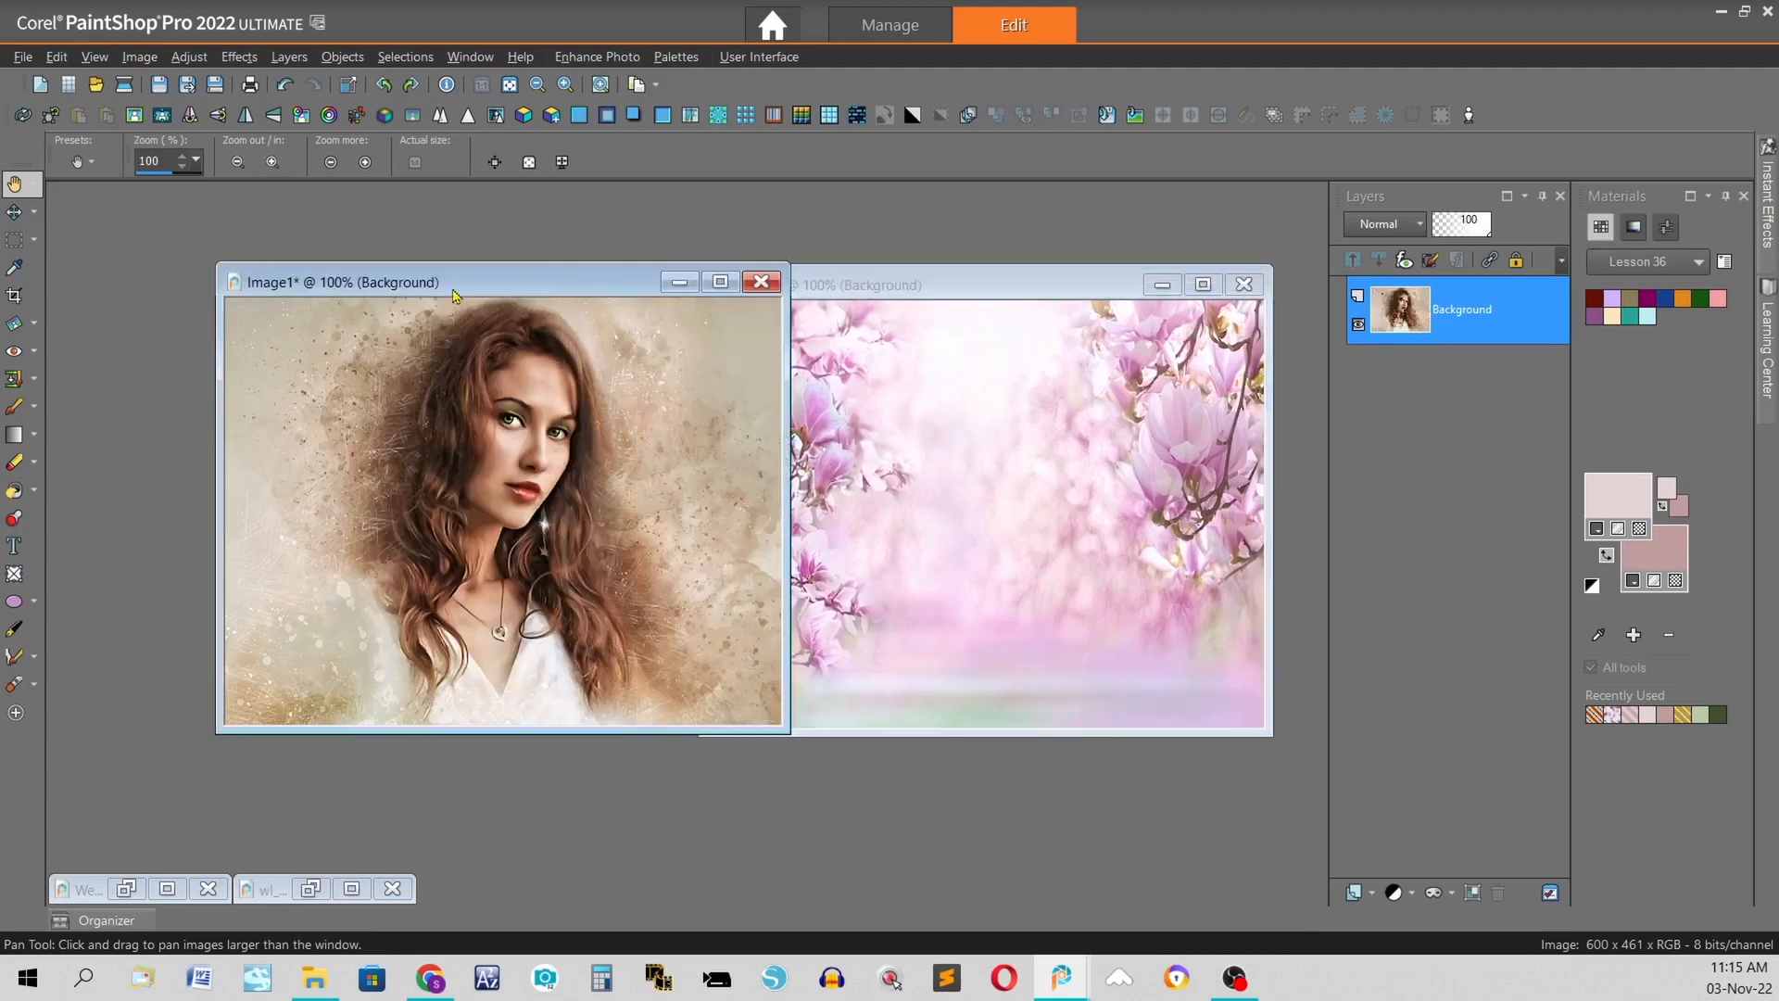
left_click_drag(451, 294, 338, 282)
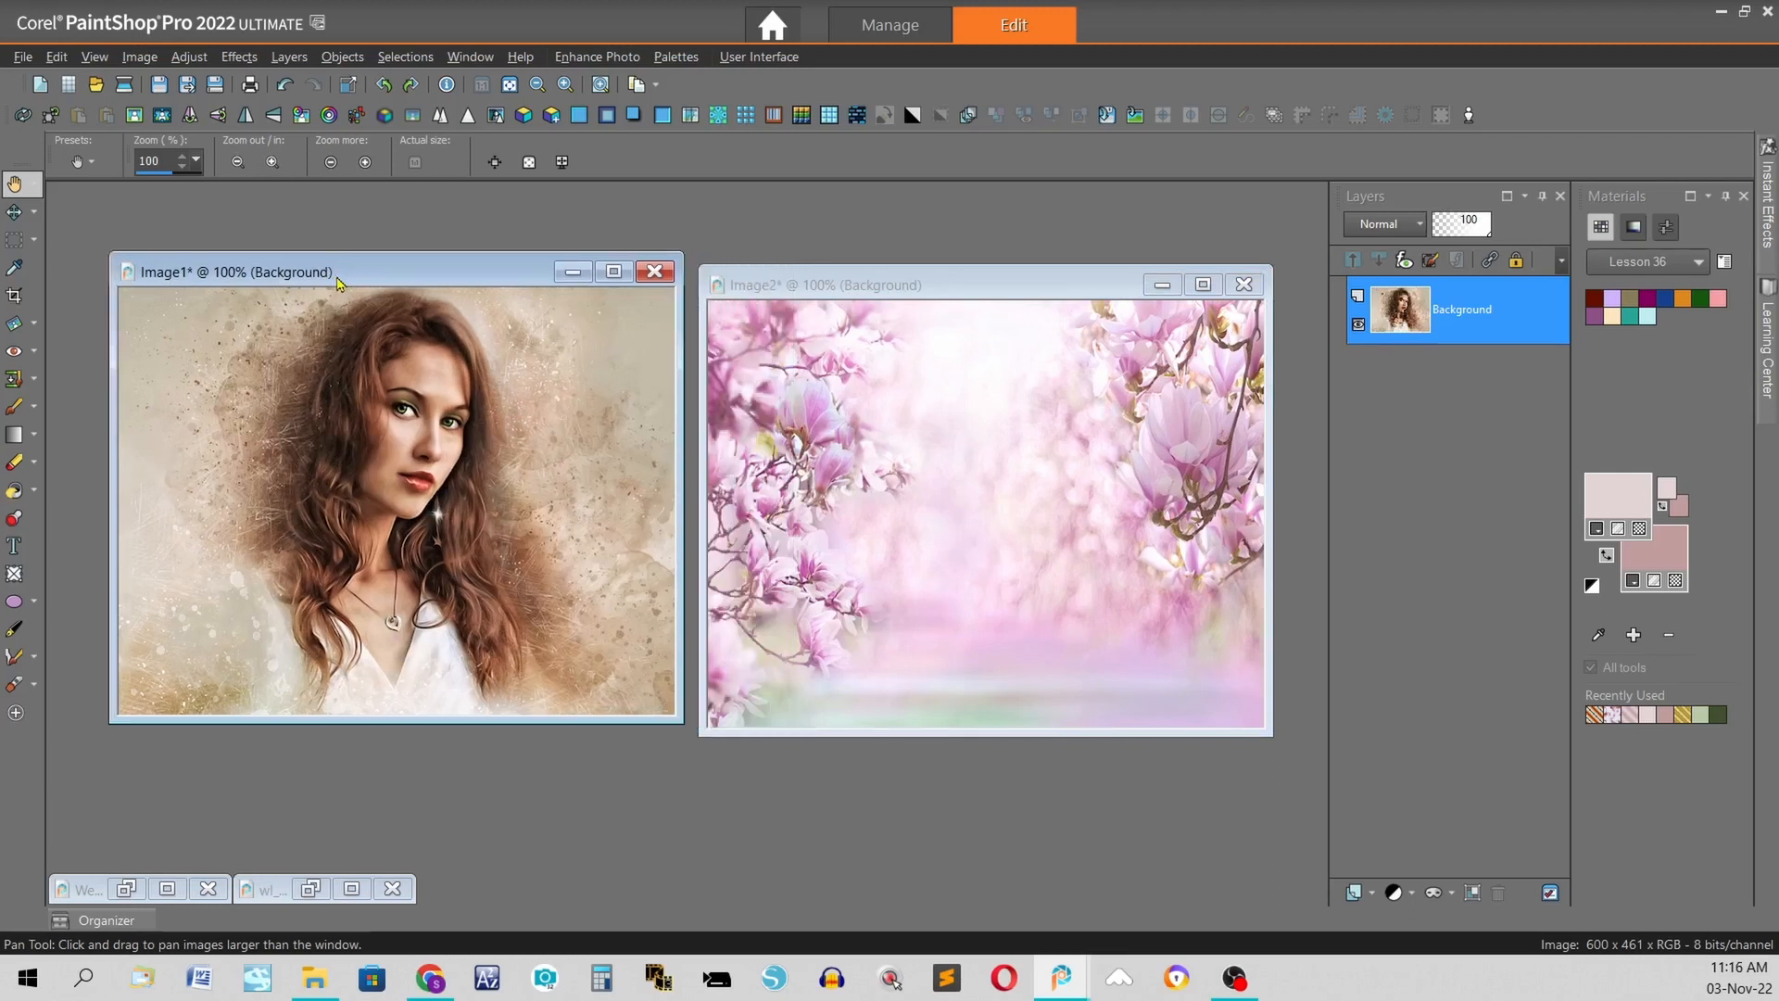
- Blend the photos using Image Arithmetic with Image2 first, Image1 second, the Average function, all channels, divisor 1 and bias 25
left_click(140, 56)
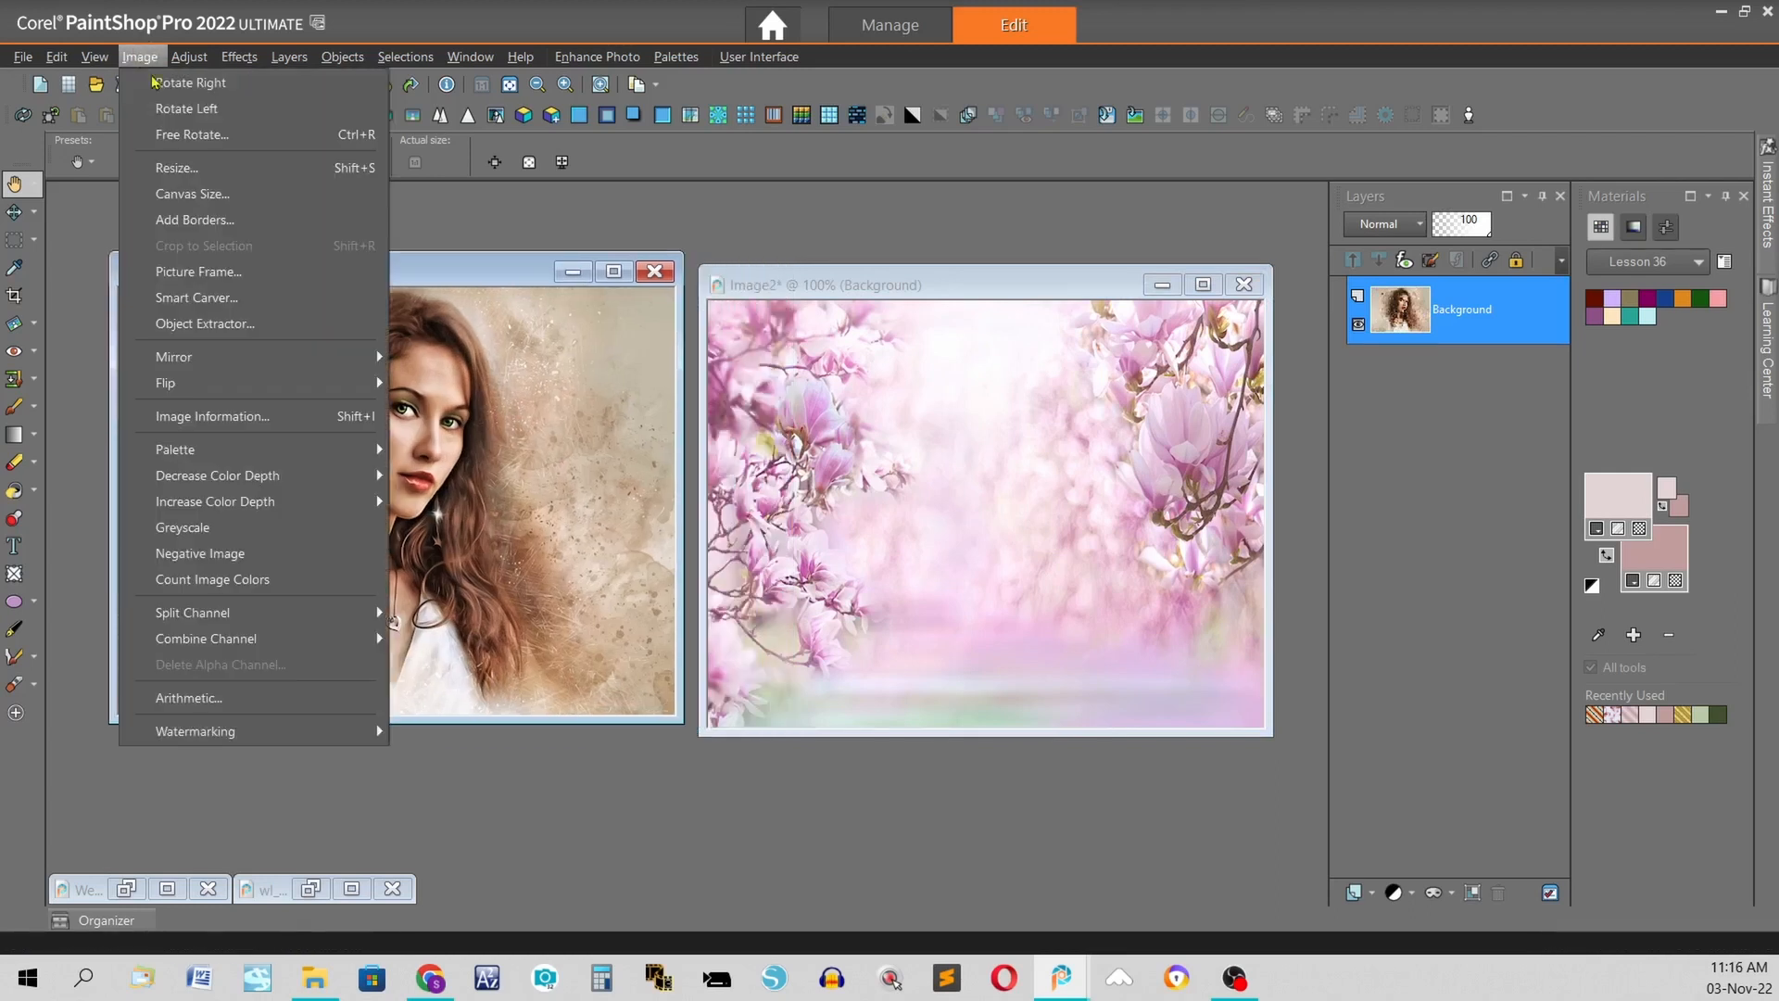
left_click(208, 710)
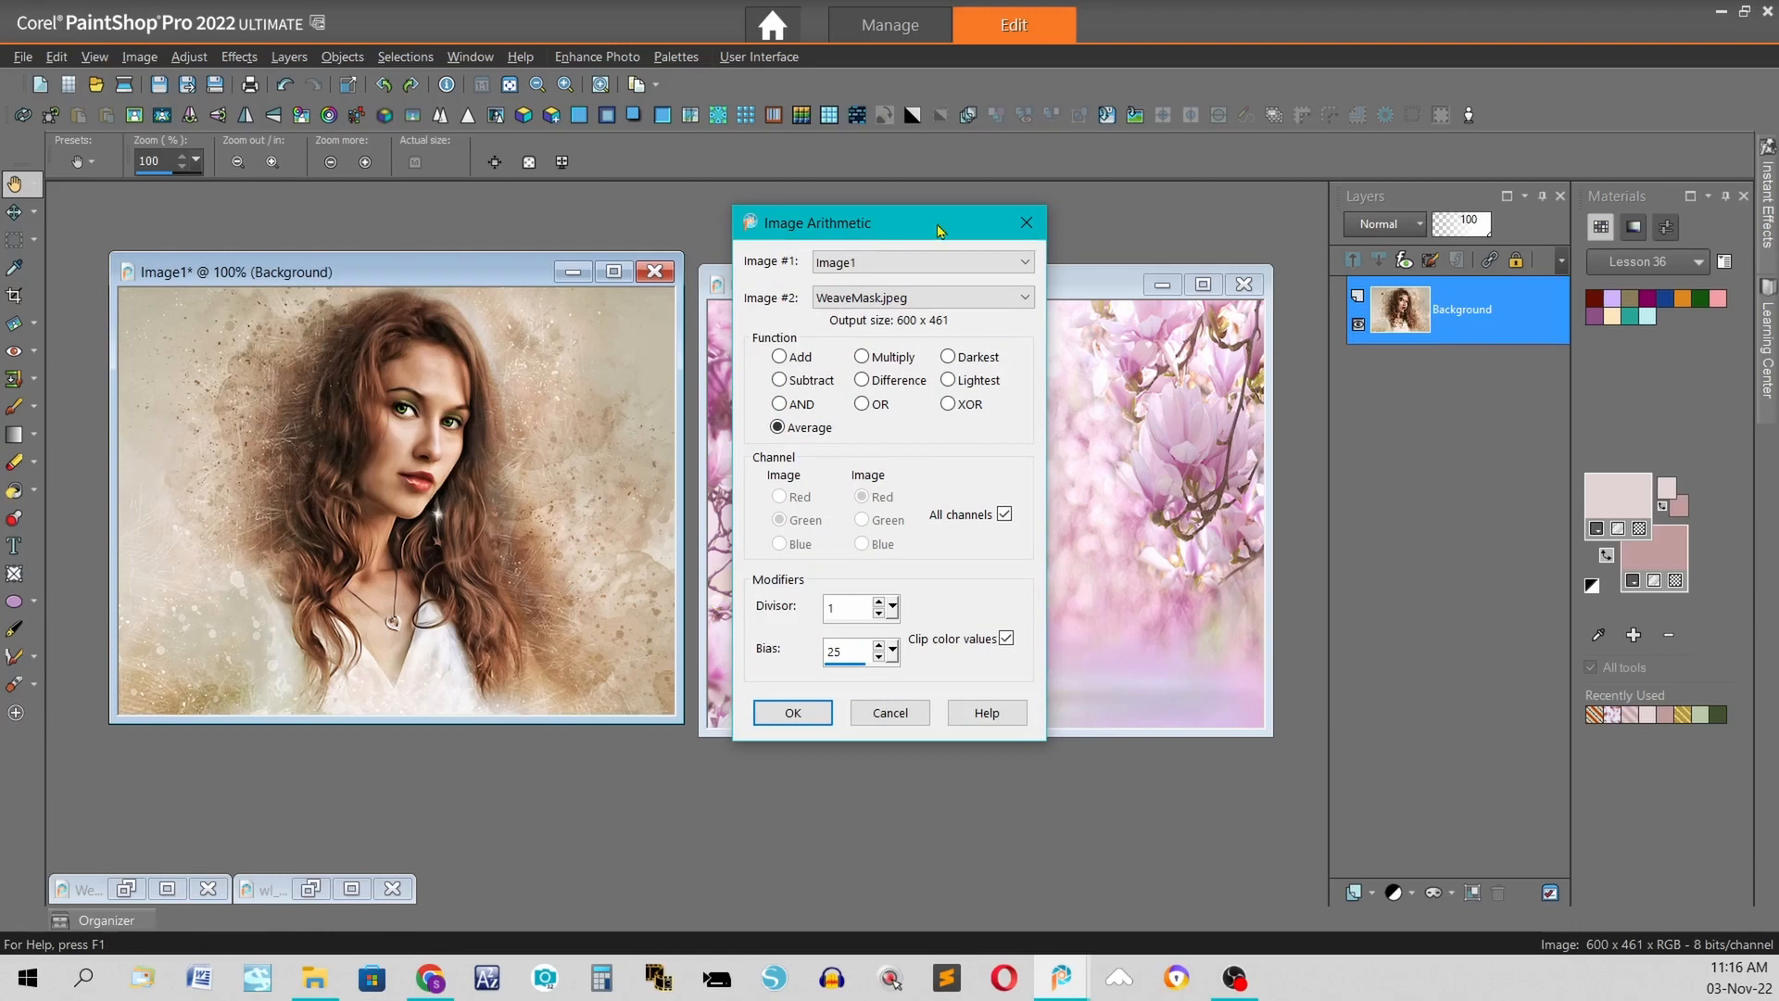
left_click_drag(940, 230, 805, 219)
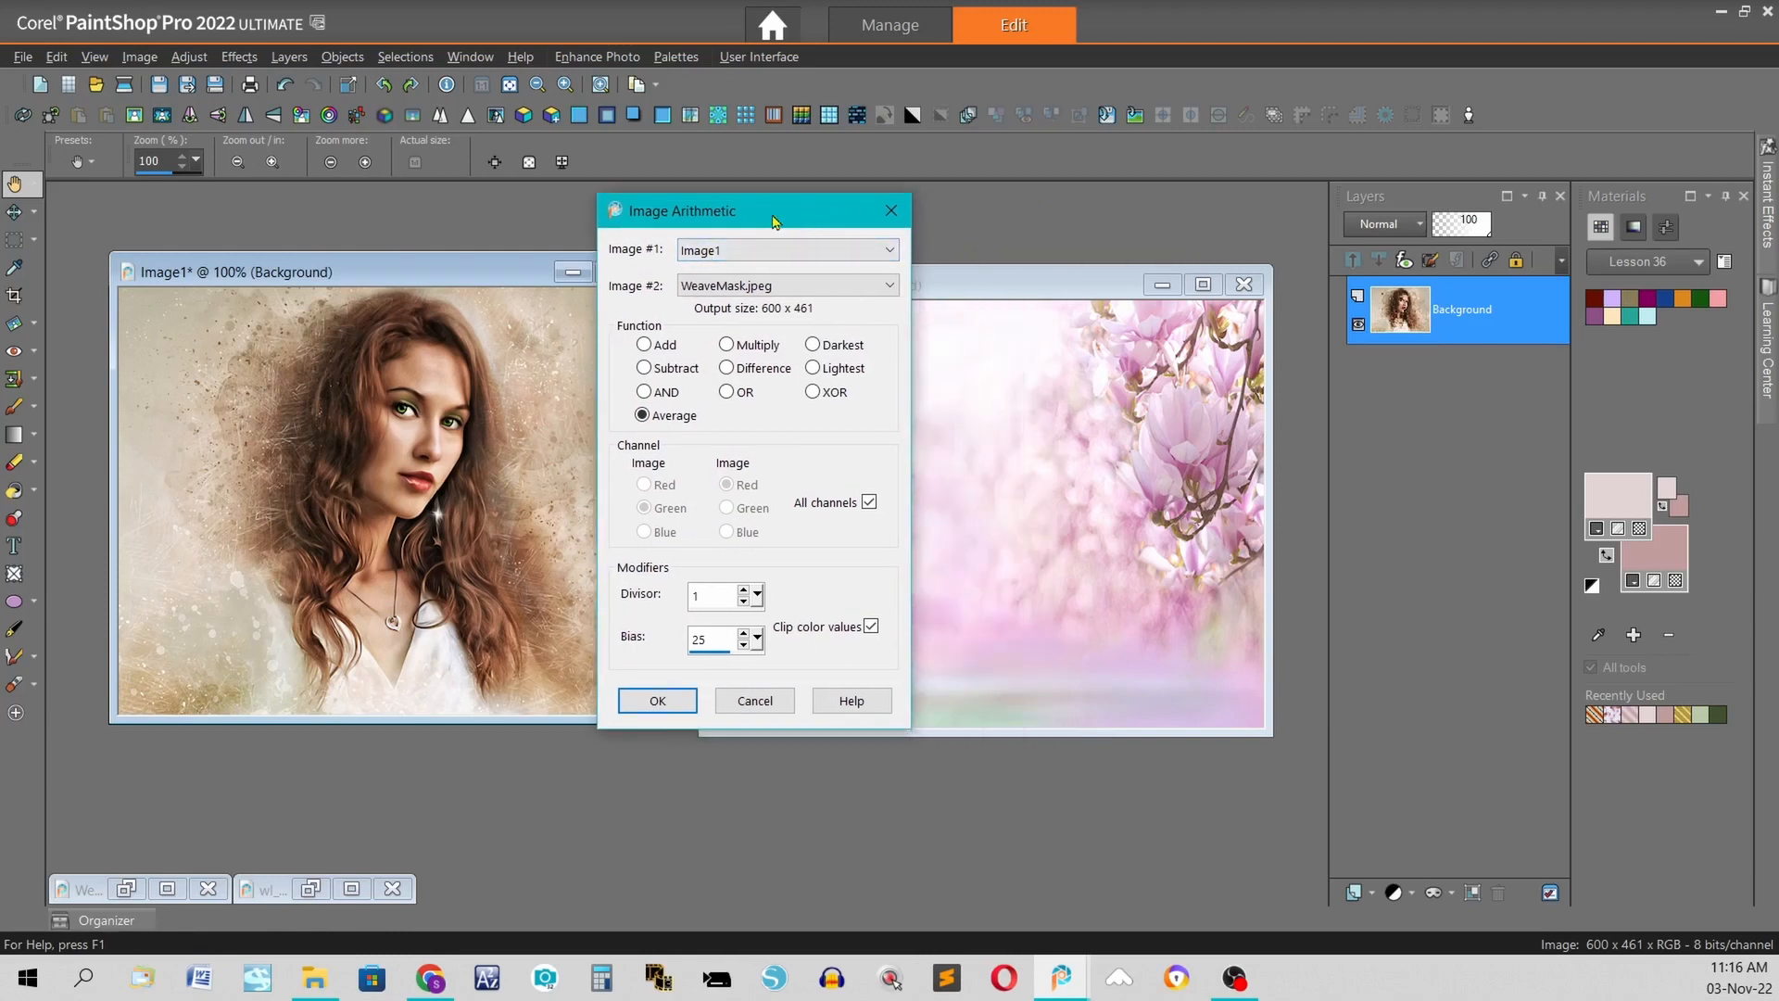
left_click_drag(729, 216, 560, 269)
left_click(719, 304)
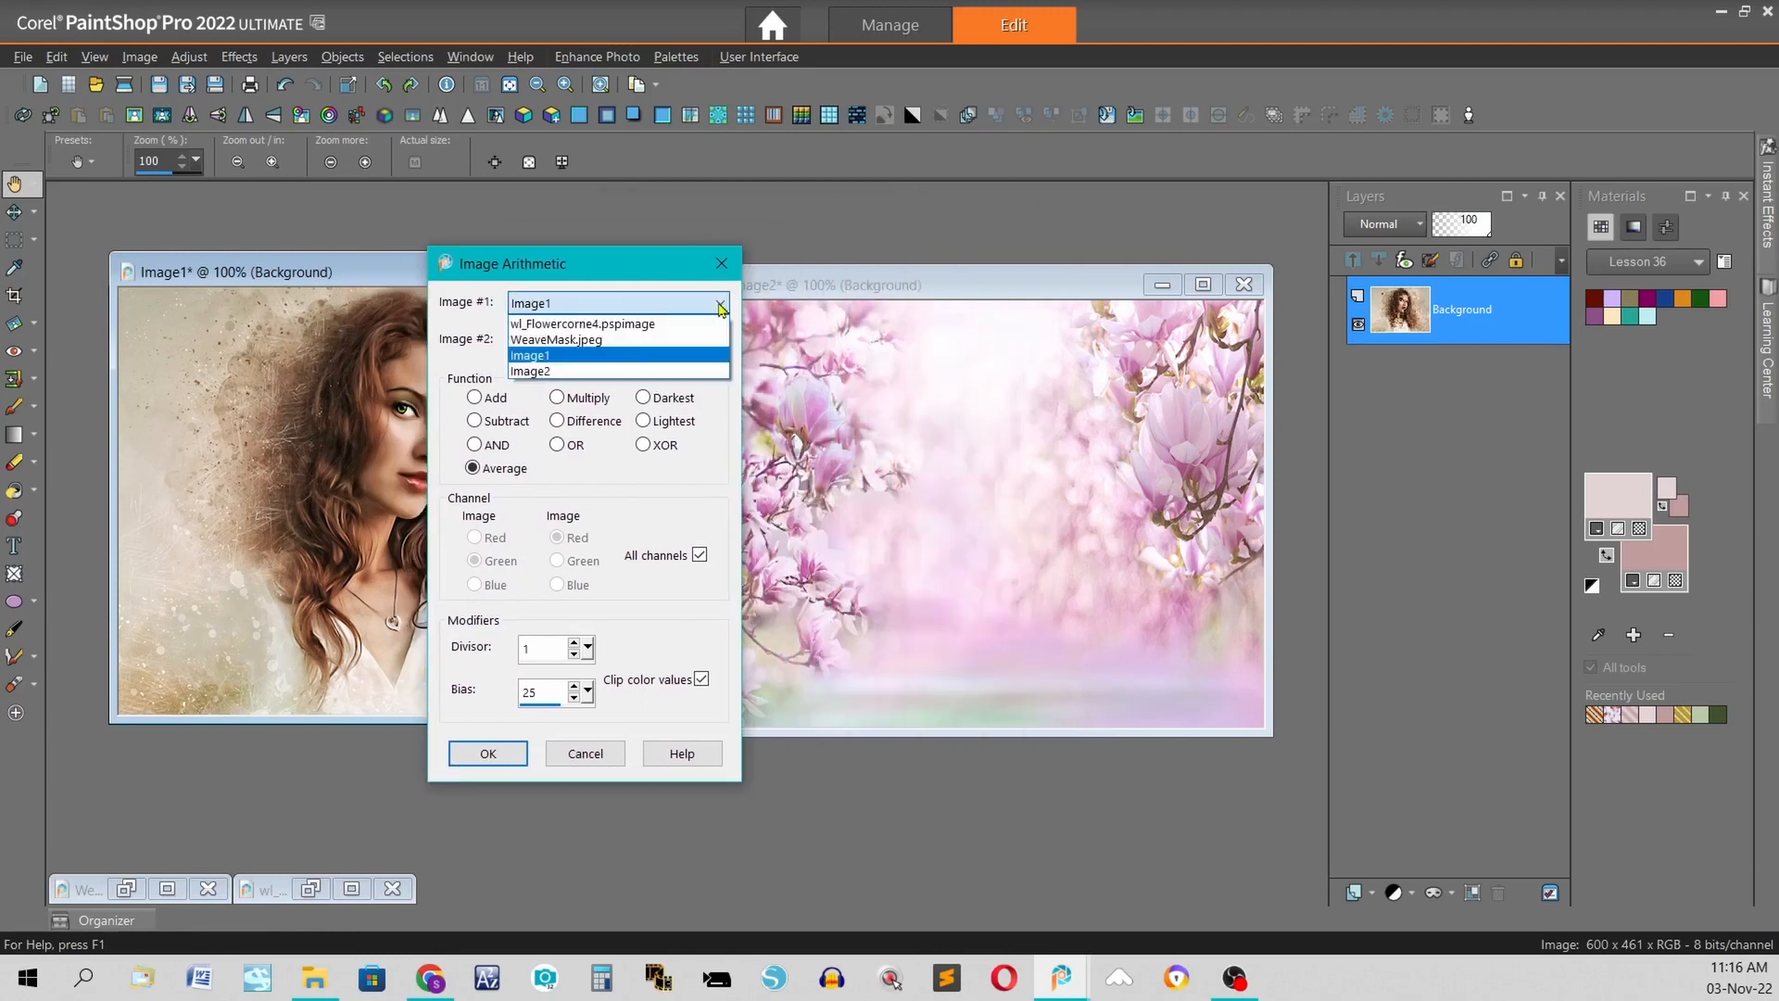
left_click(605, 280)
left_click_drag(601, 271, 800, 340)
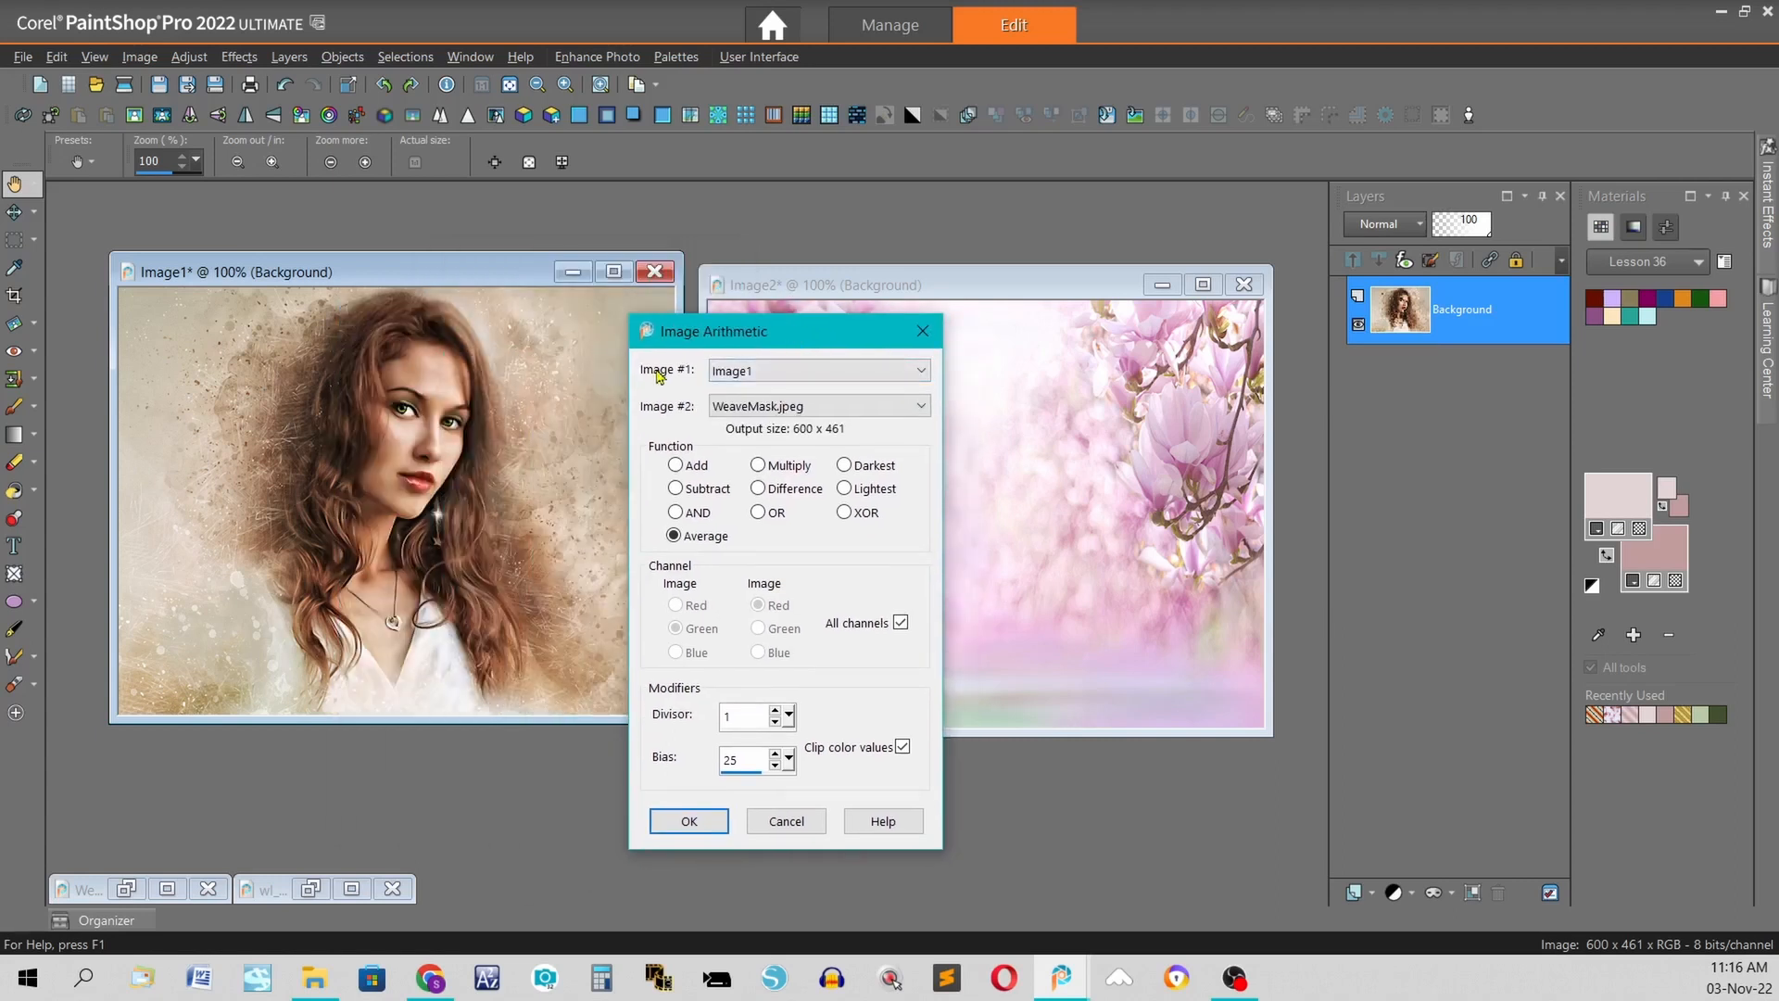
left_click(897, 372)
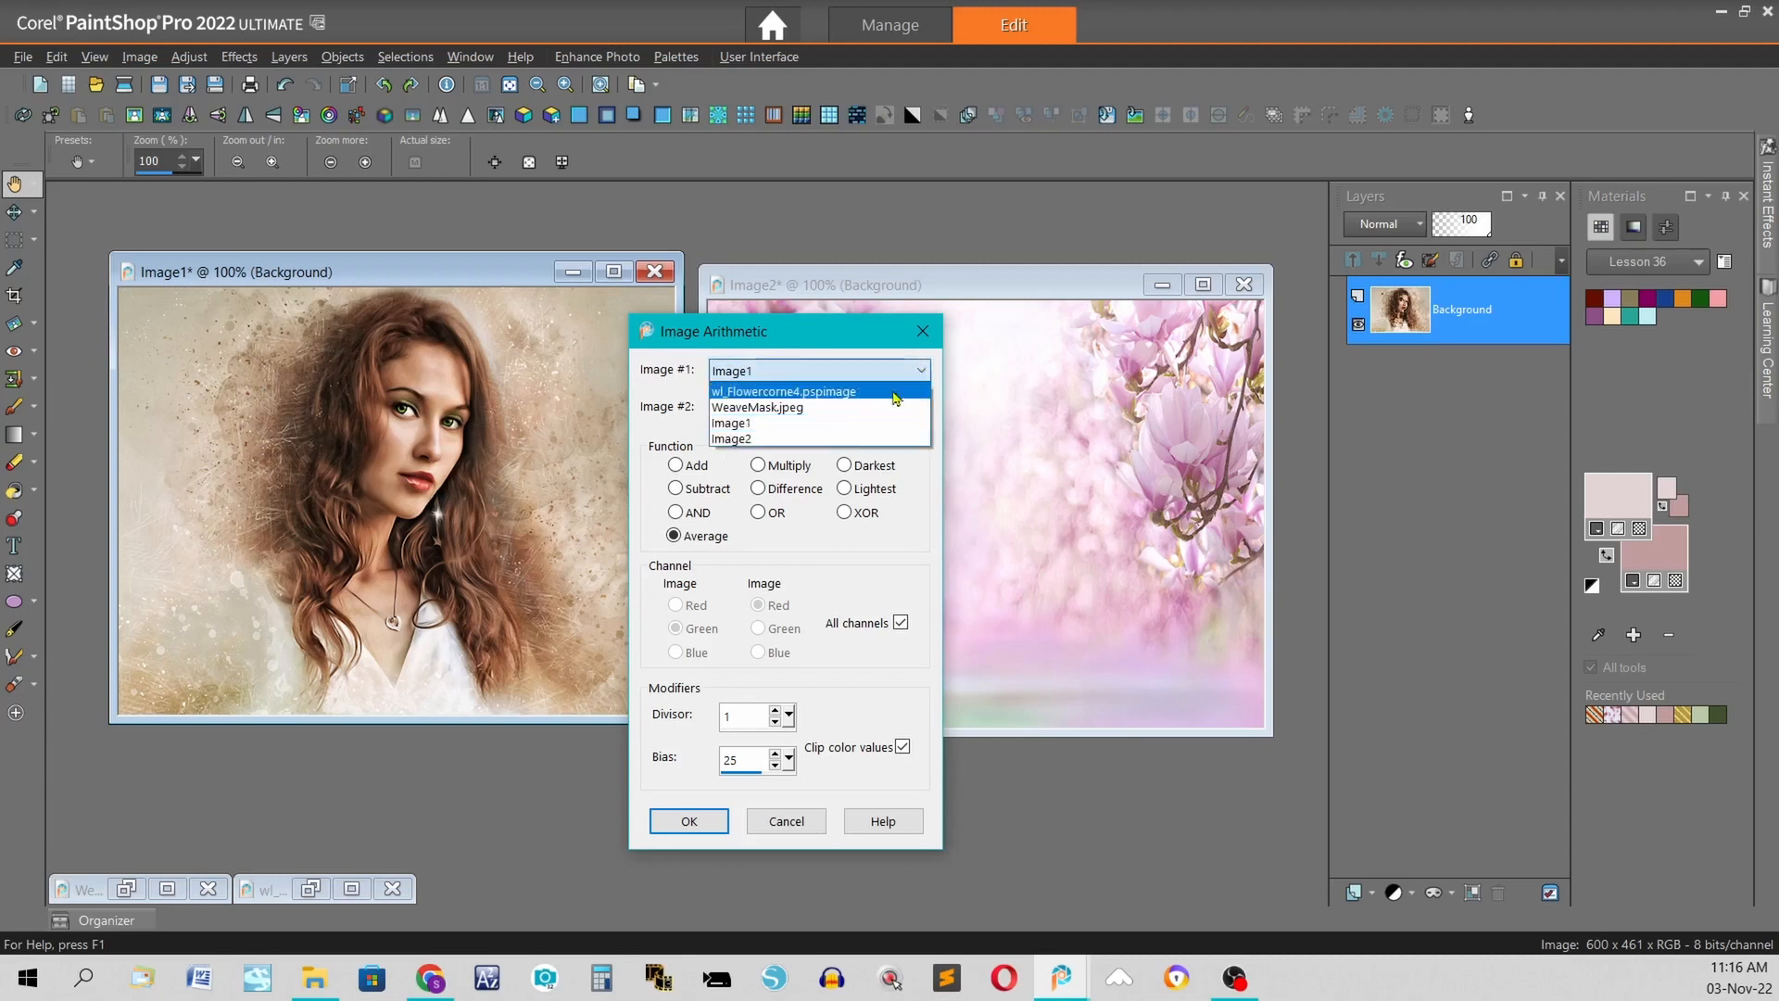
left_click(827, 438)
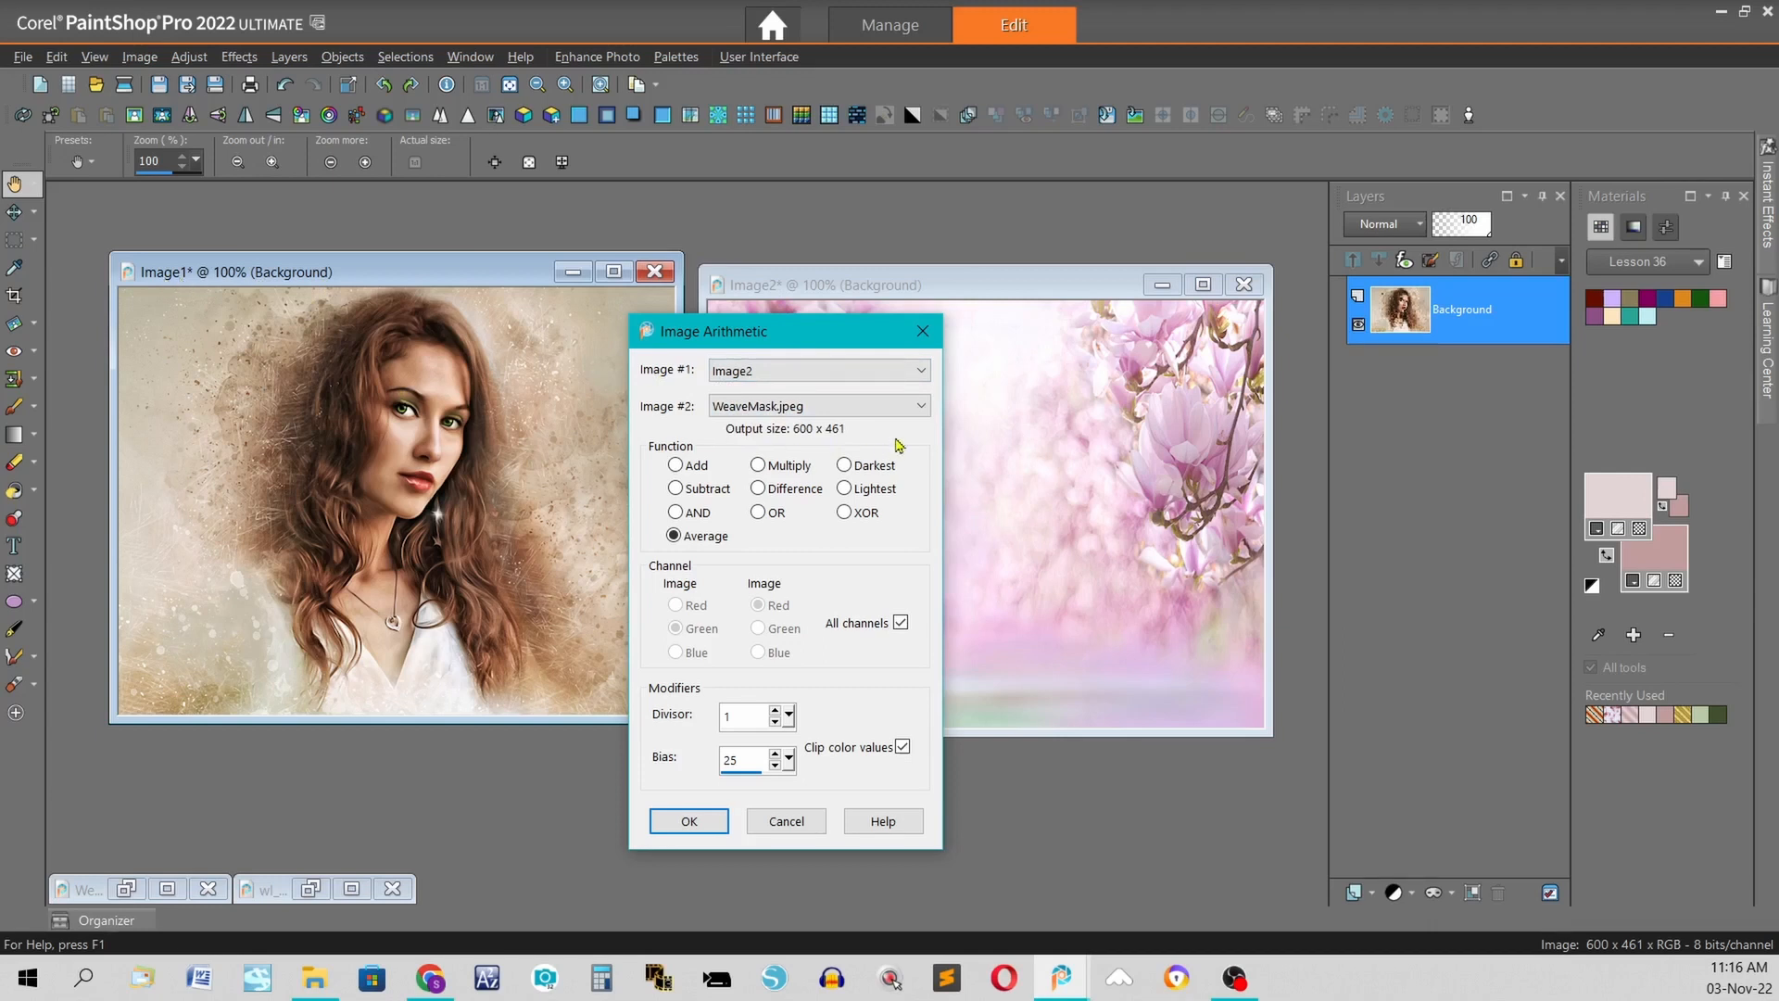
left_click(924, 410)
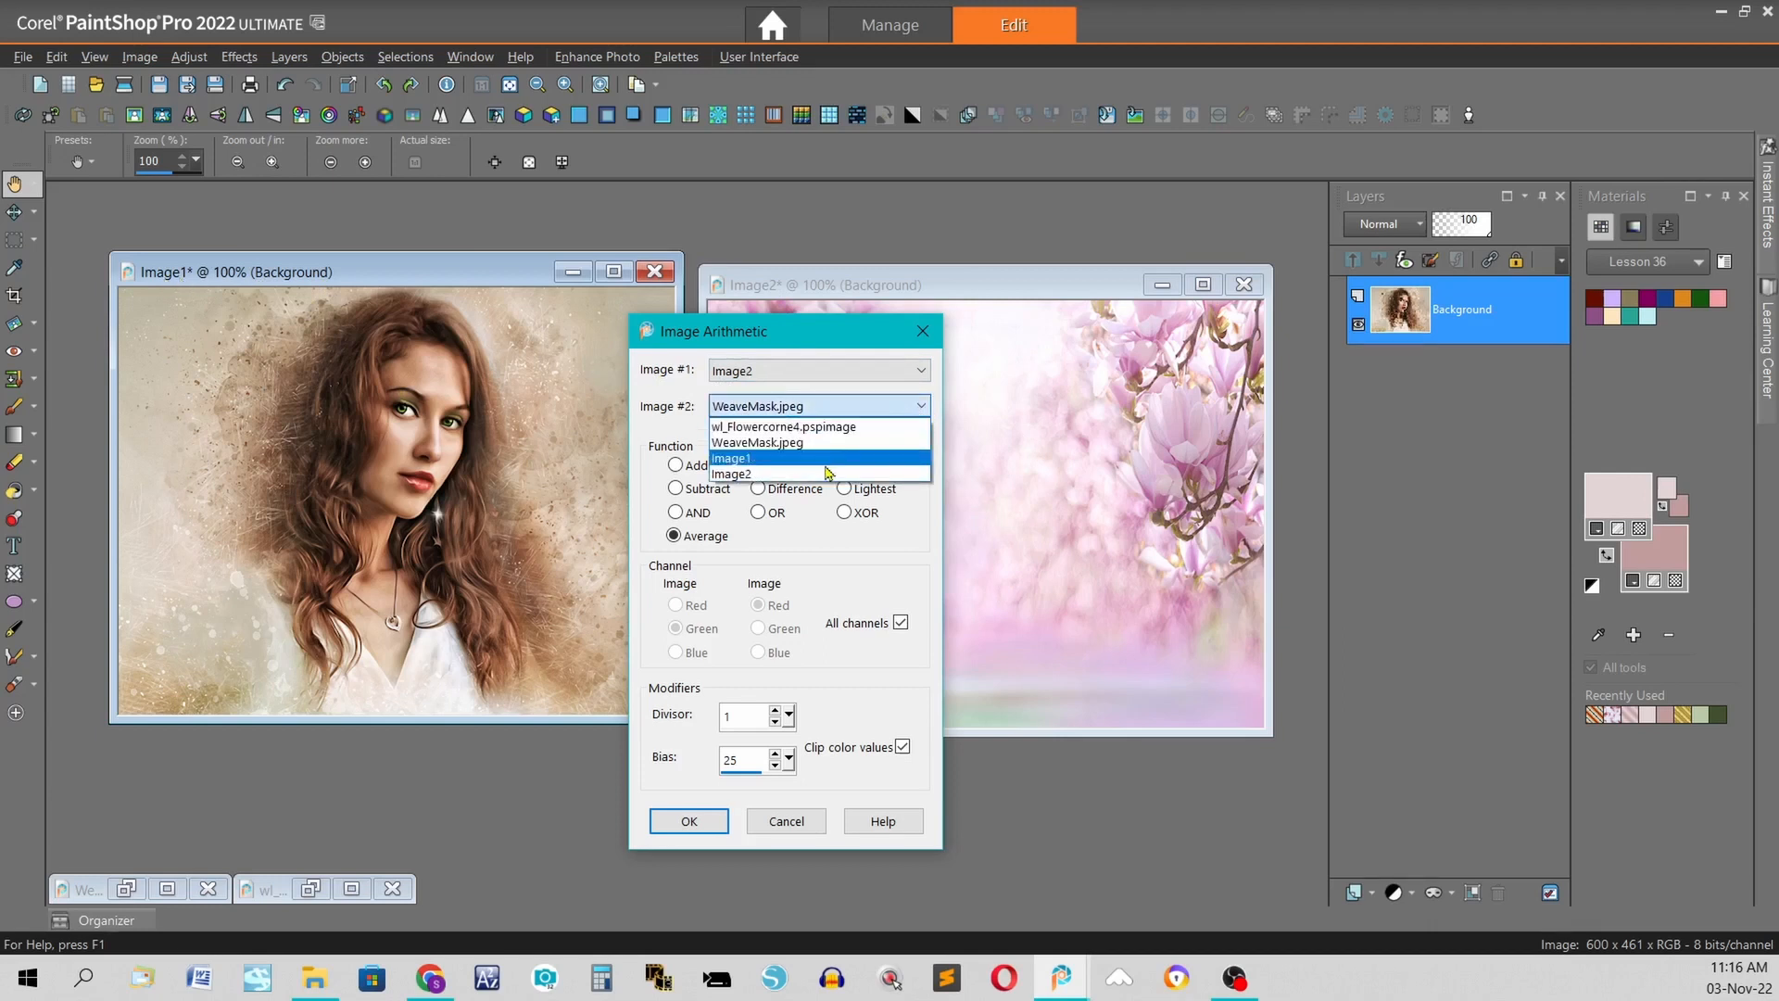
left_click(827, 447)
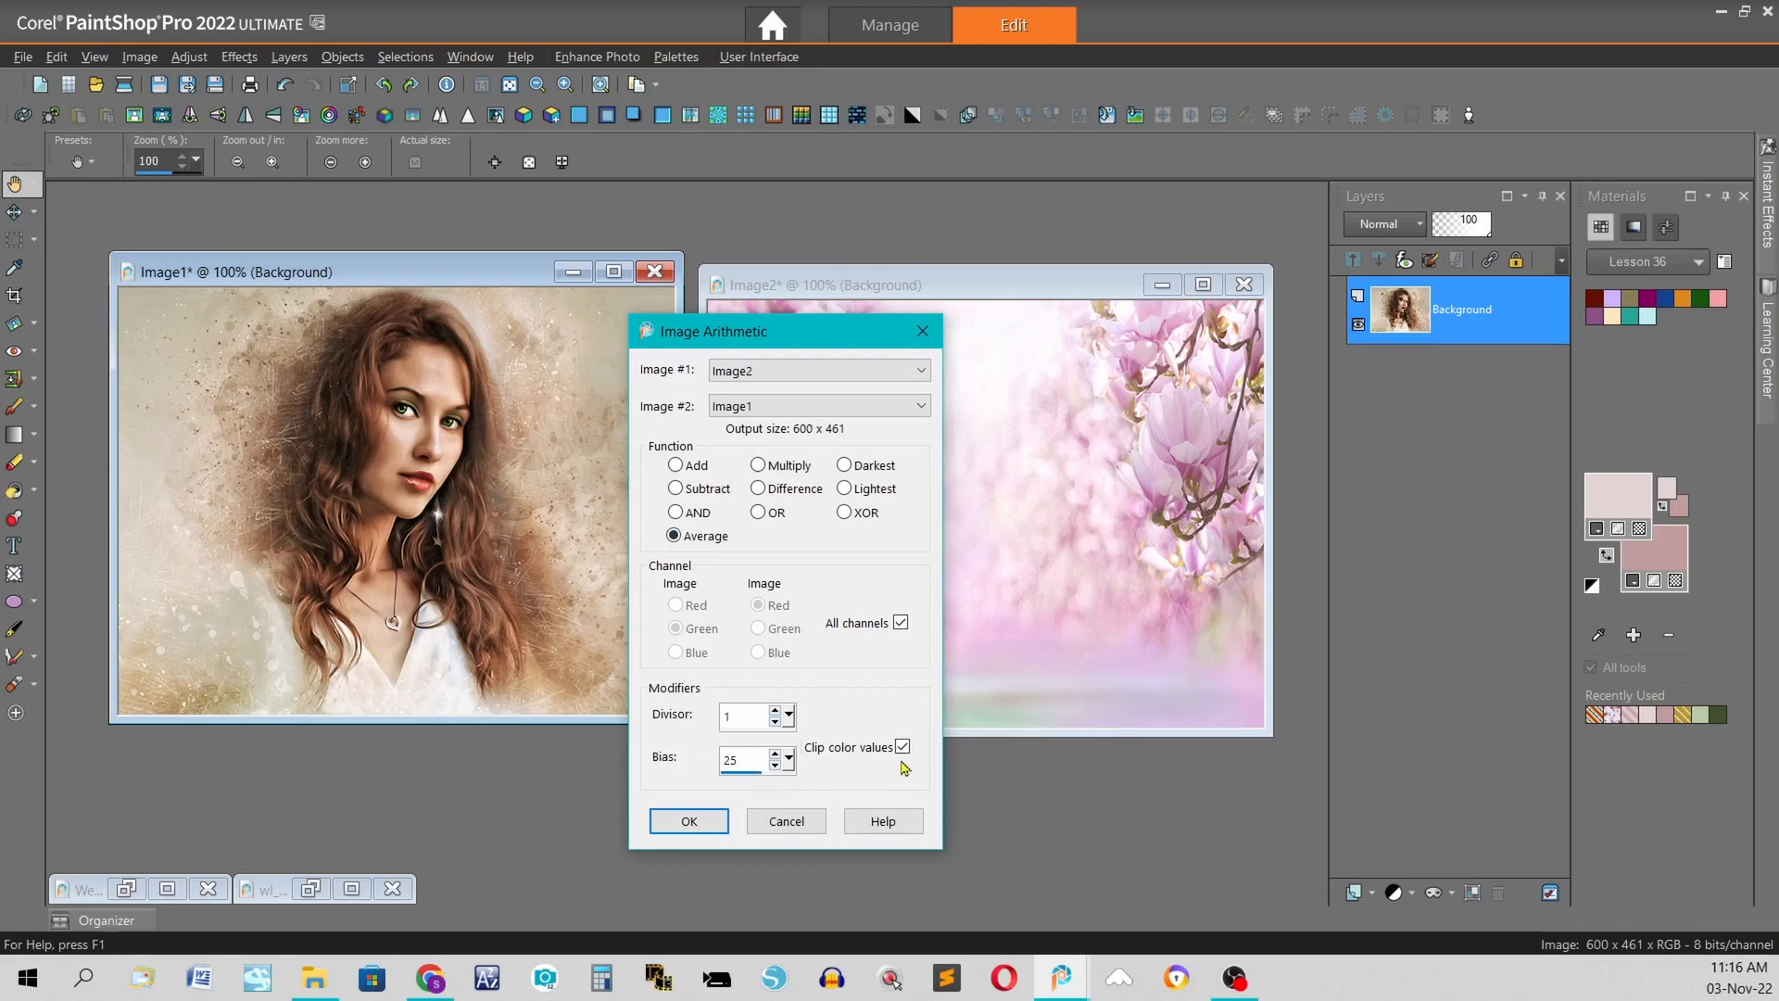
left_click(689, 821)
- Minimize both source images and promote the blended image's background to a full layer
left_click(573, 271)
left_click(1162, 284)
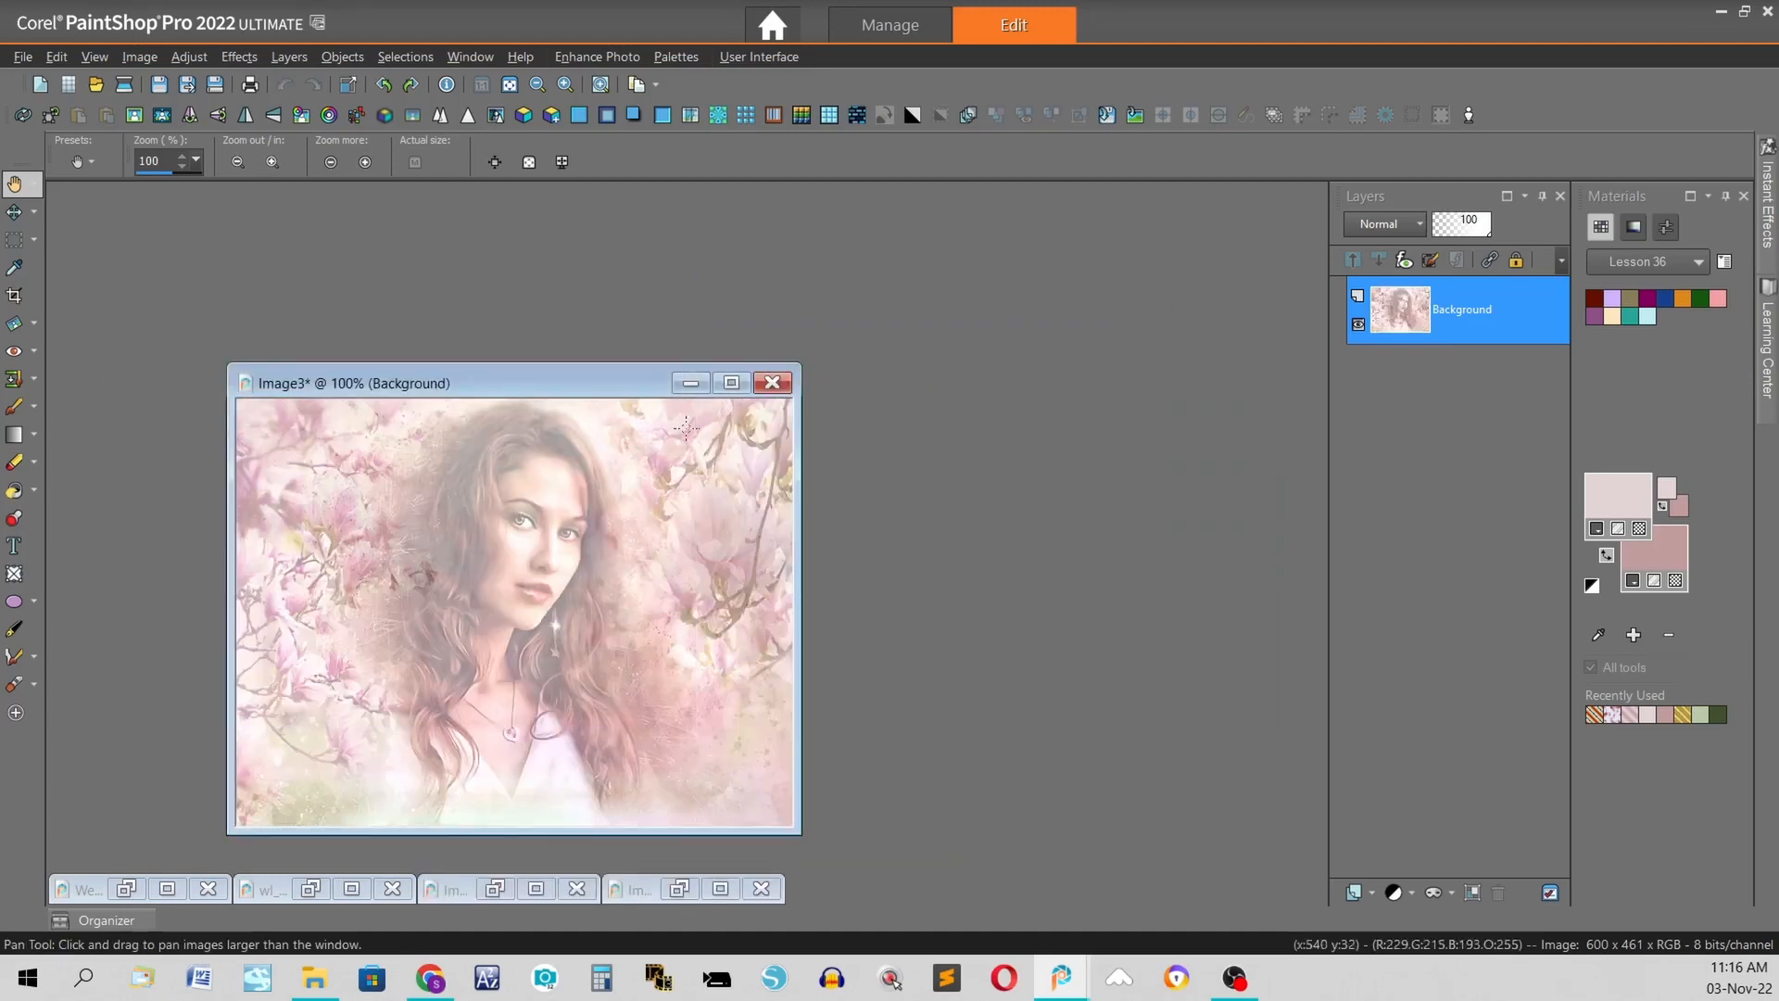
left_click_drag(554, 391, 811, 271)
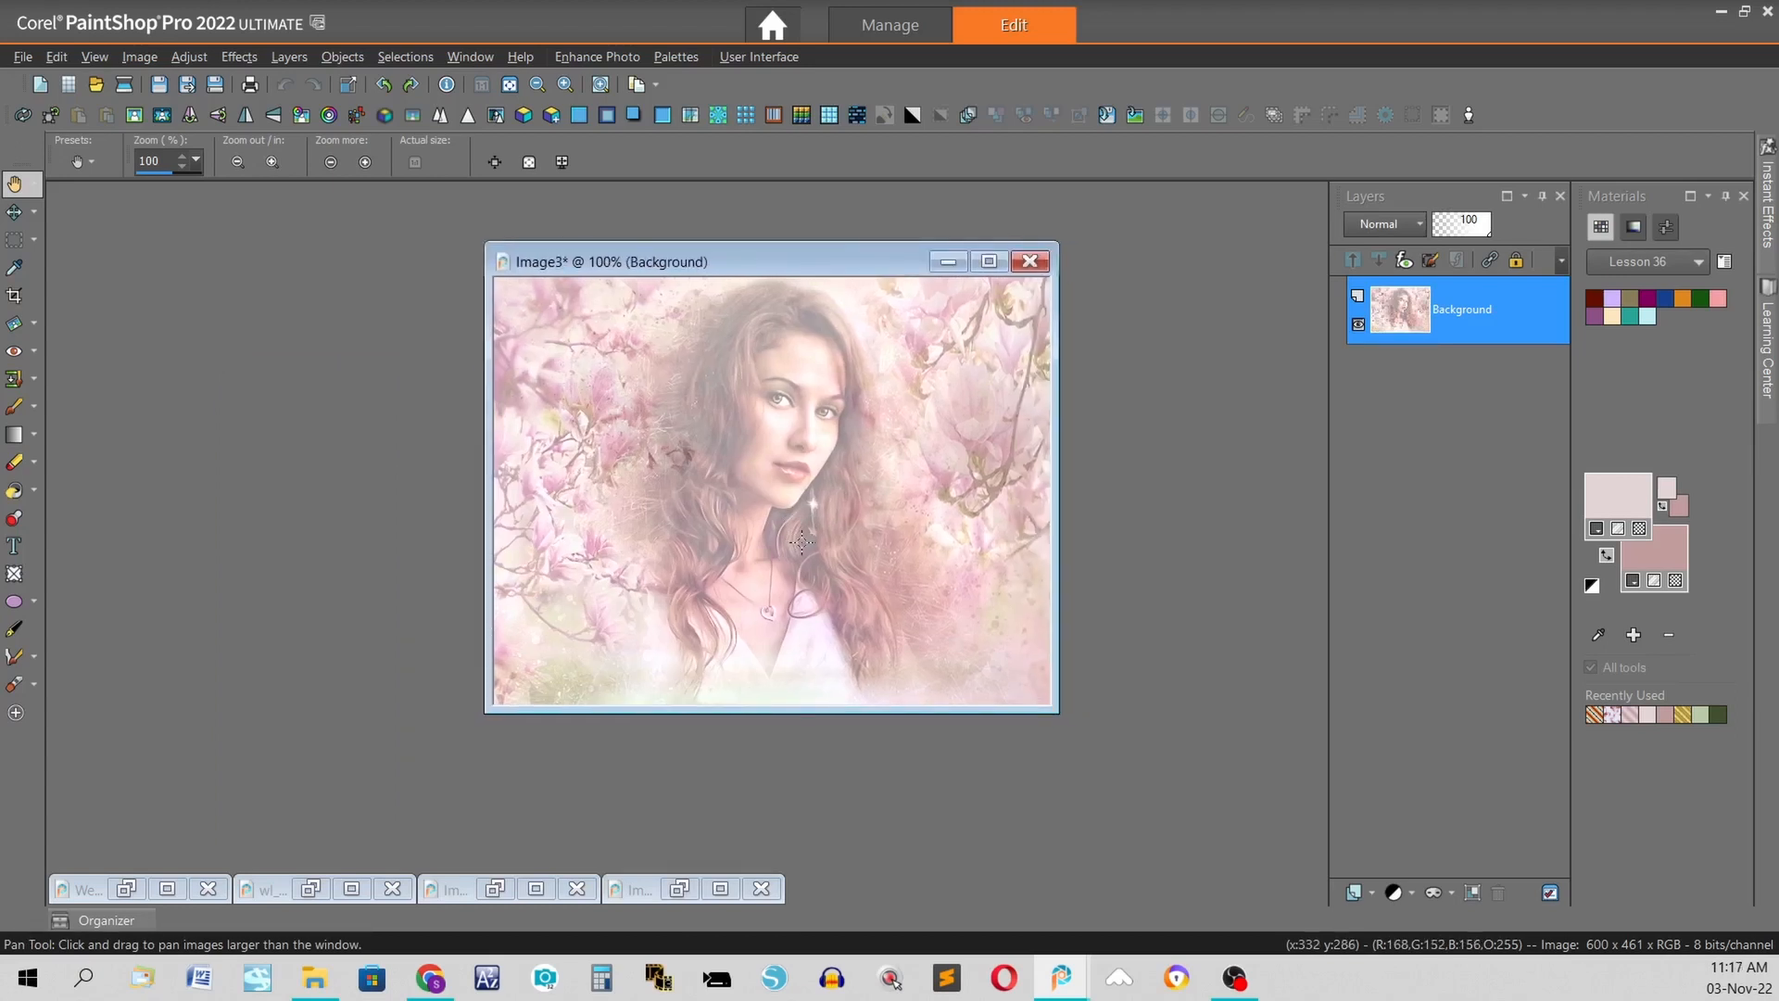
right_click(1463, 311)
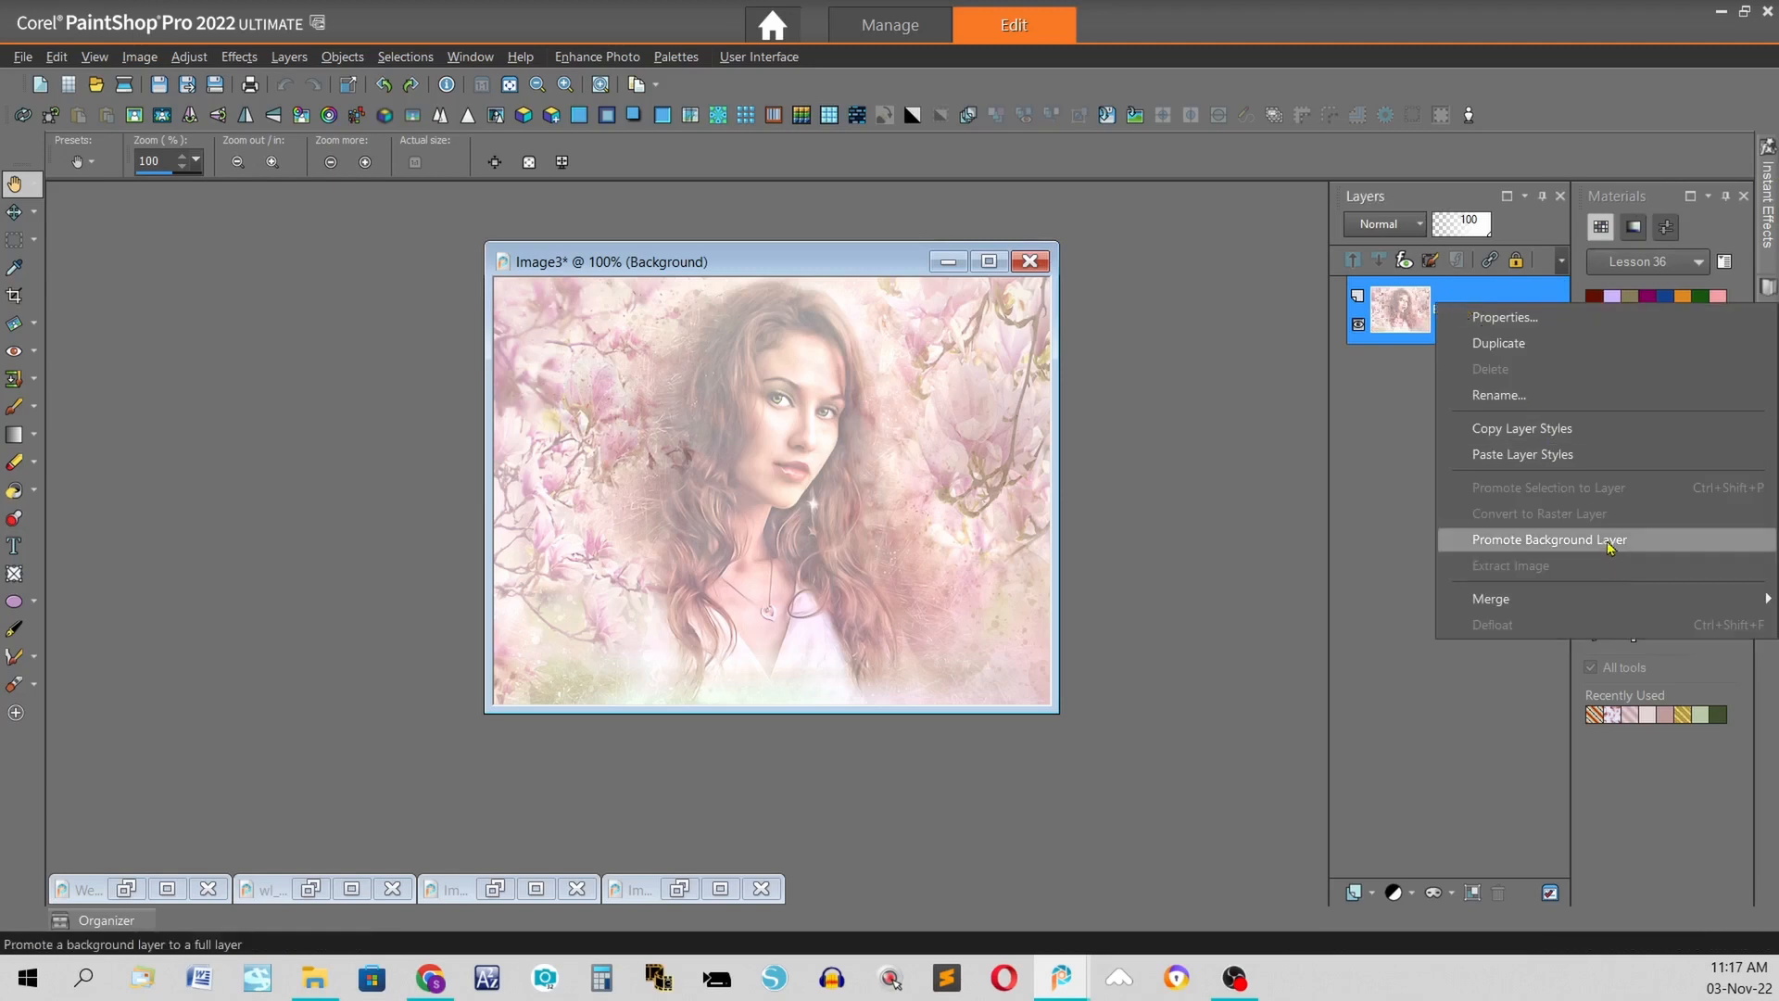
left_click(1550, 539)
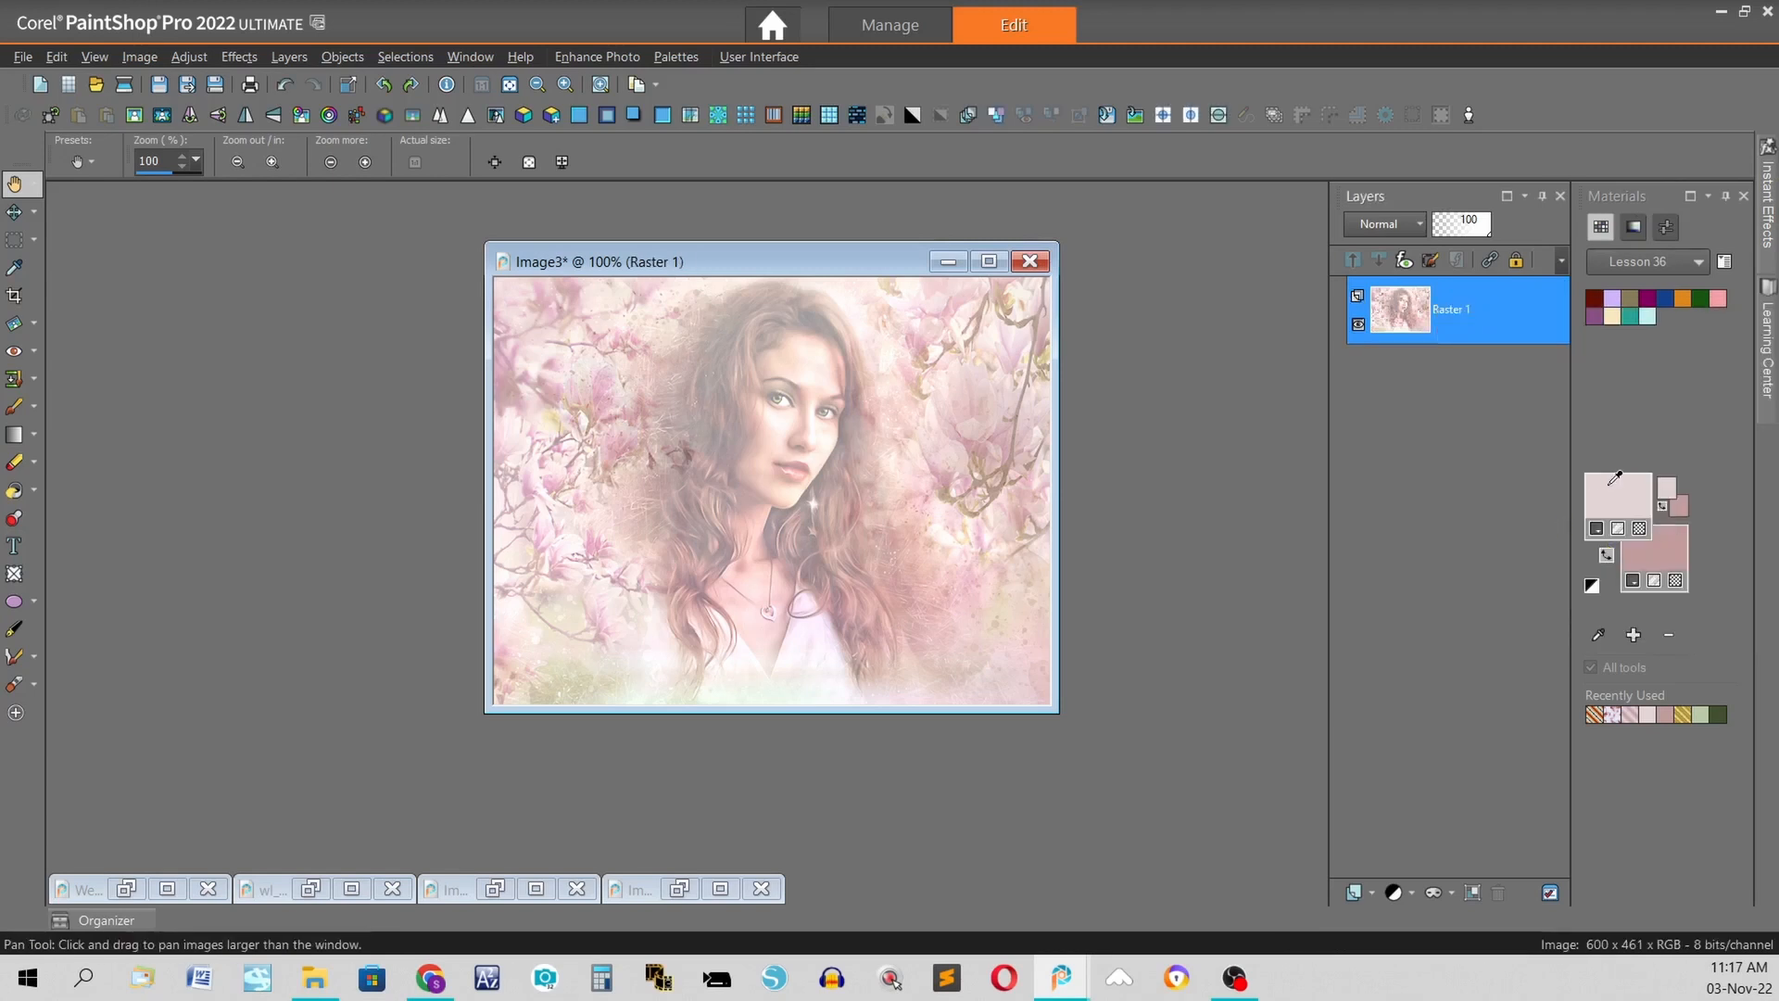
- Use #c09c9c as the background colour and #e3d5d5 as the foreground colour
left_click(1680, 540)
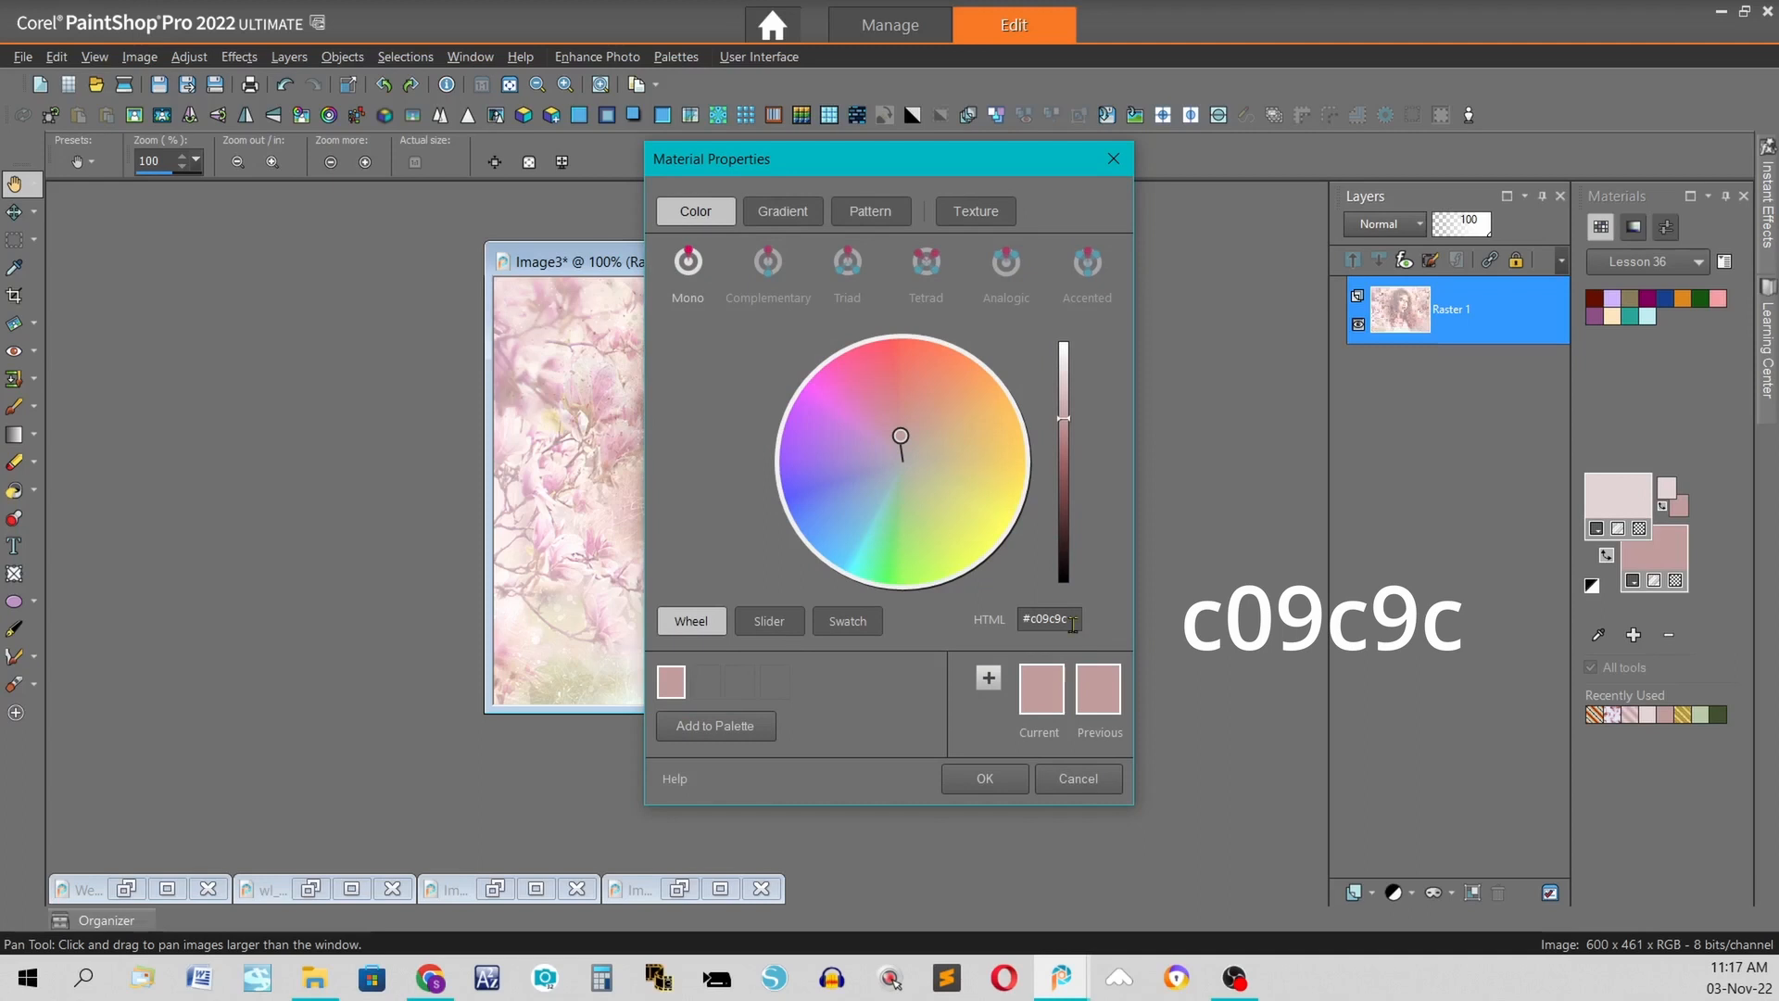
left_click(1010, 771)
left_click(1627, 494)
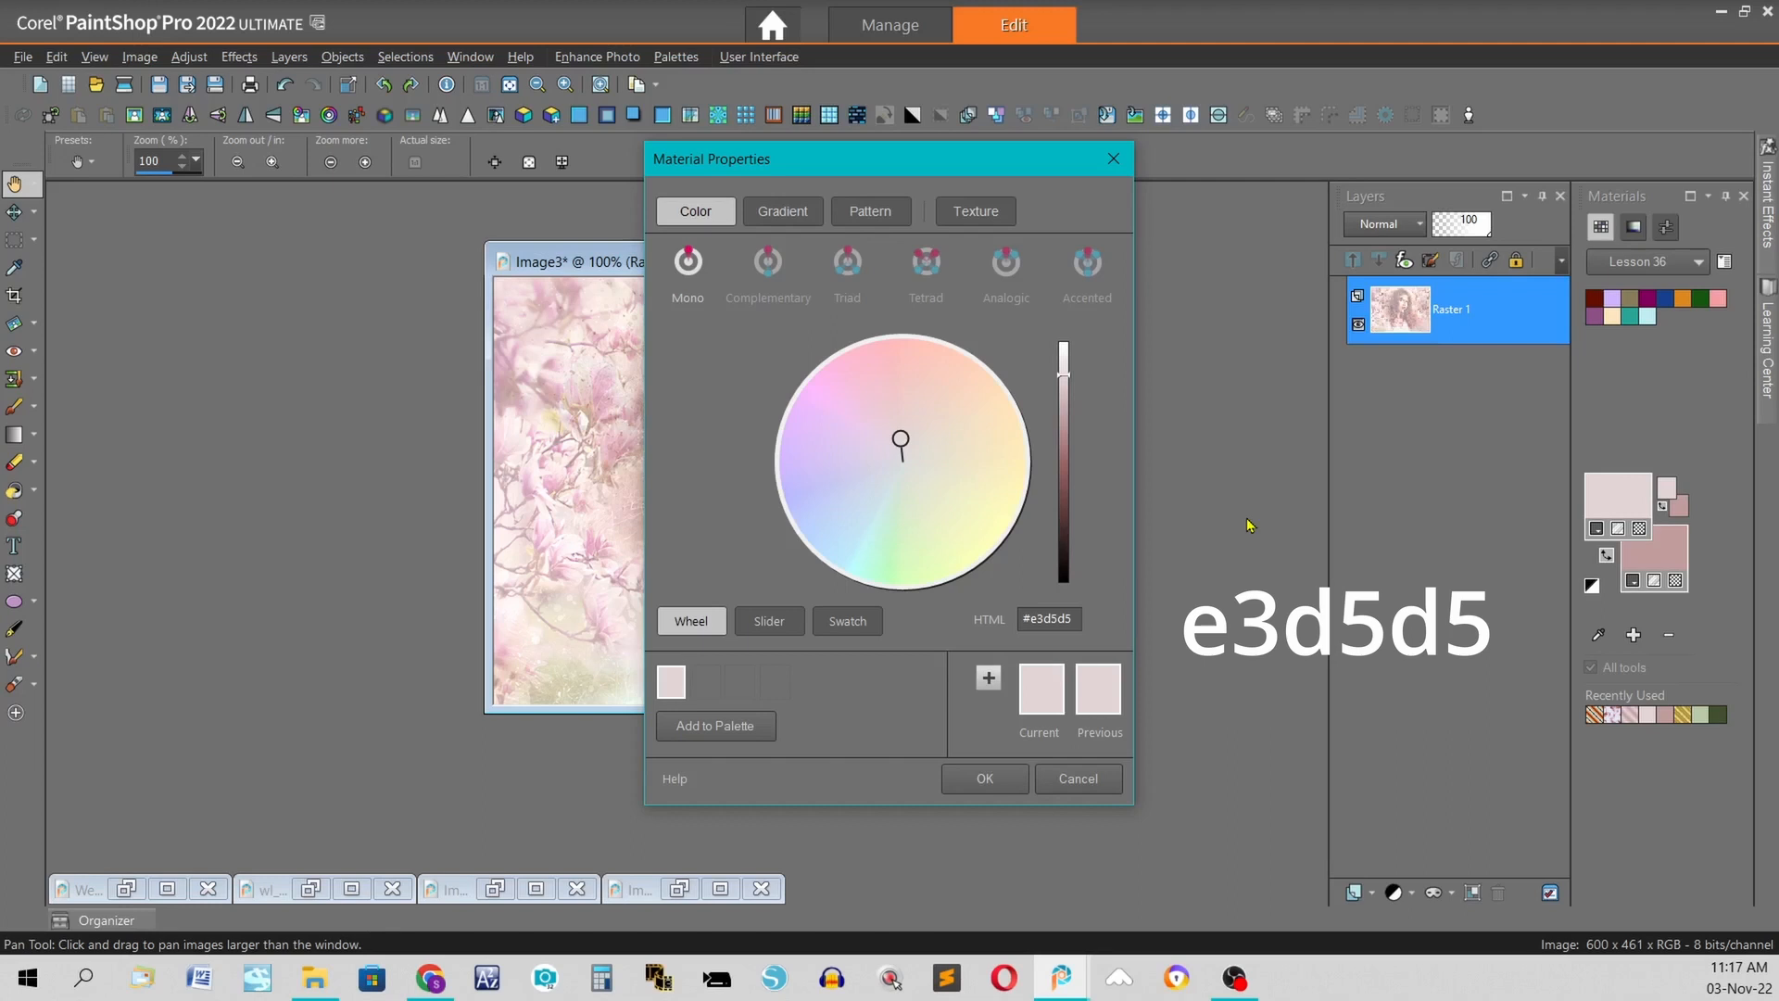
left_click(985, 778)
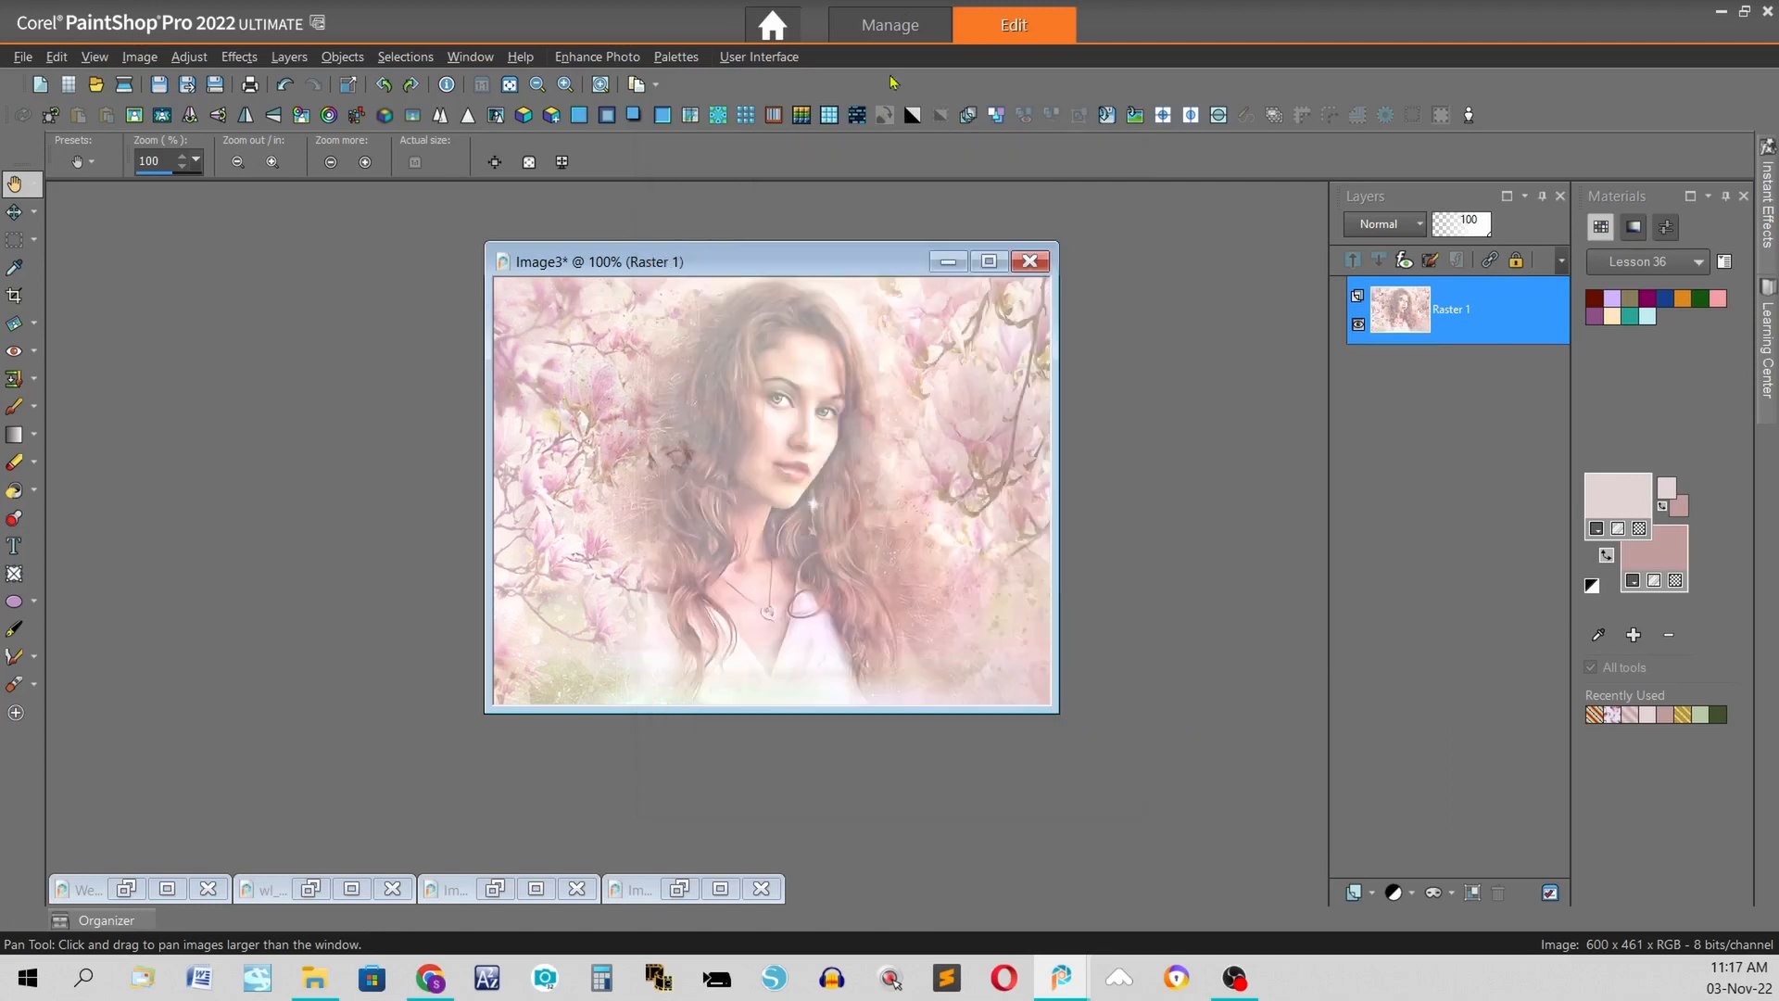
- Add a new raster layer with default settings above the blended photo and flood fill it with the #c09c9c background colour
left_click(1353, 899)
left_click(1457, 737)
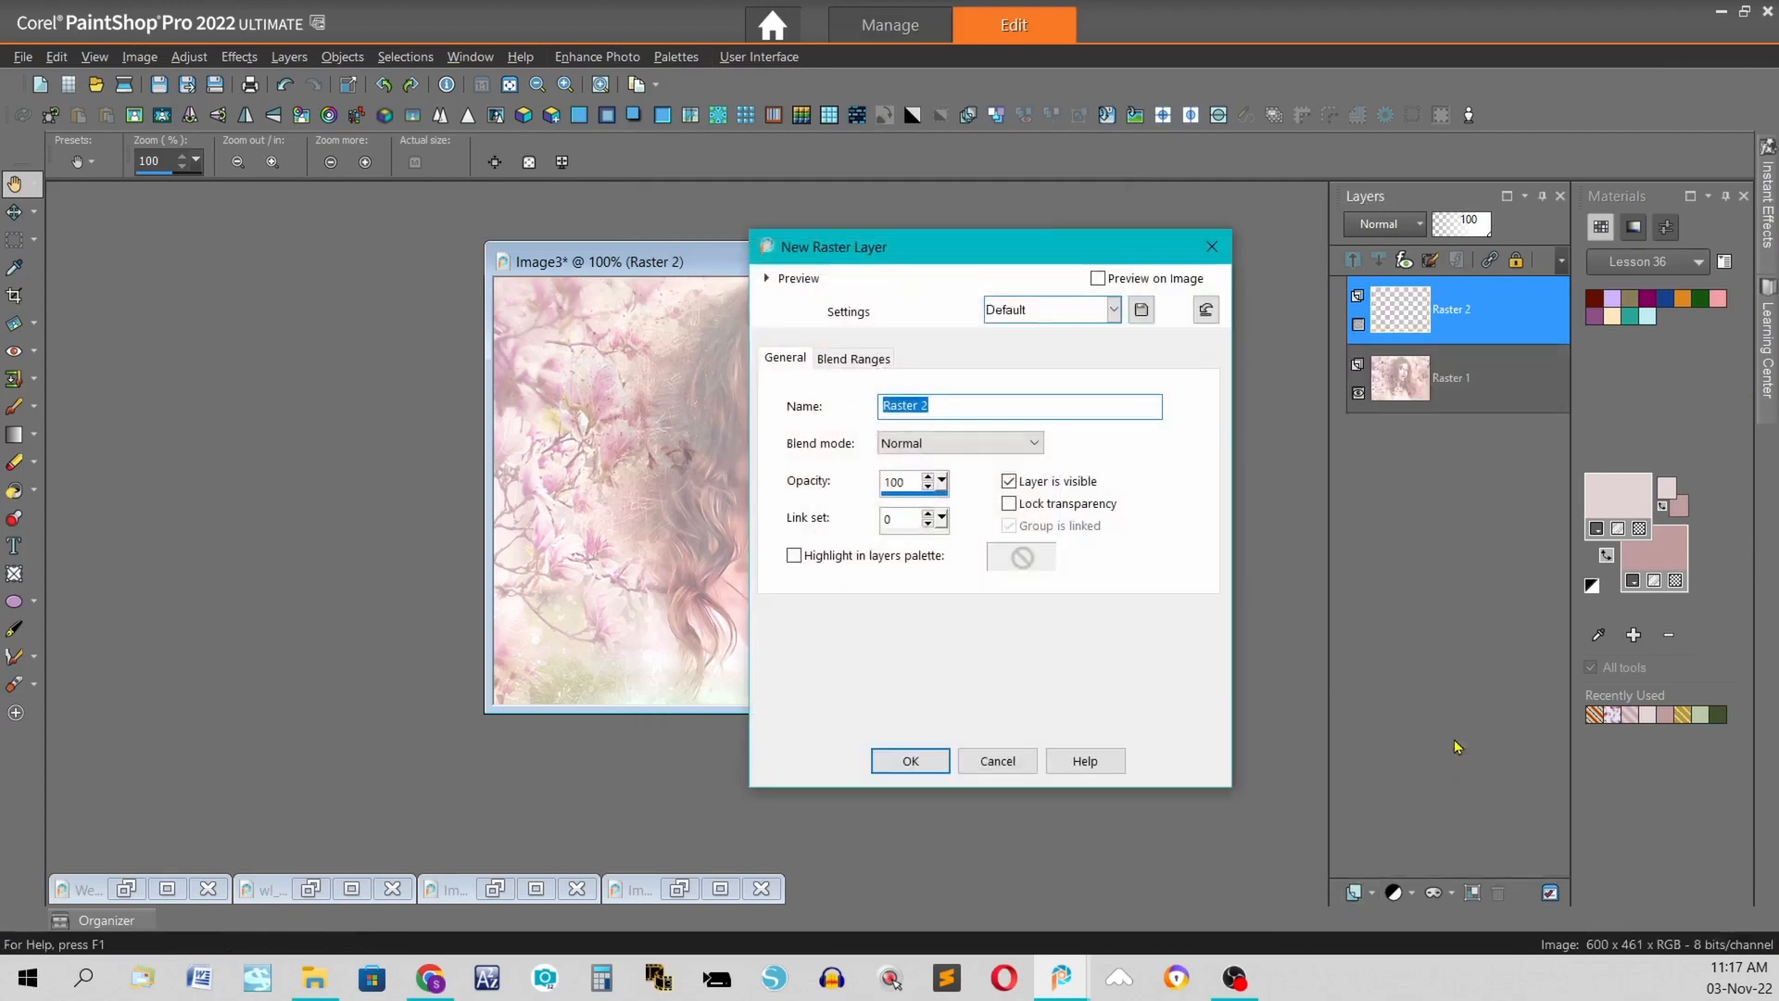
left_click(908, 761)
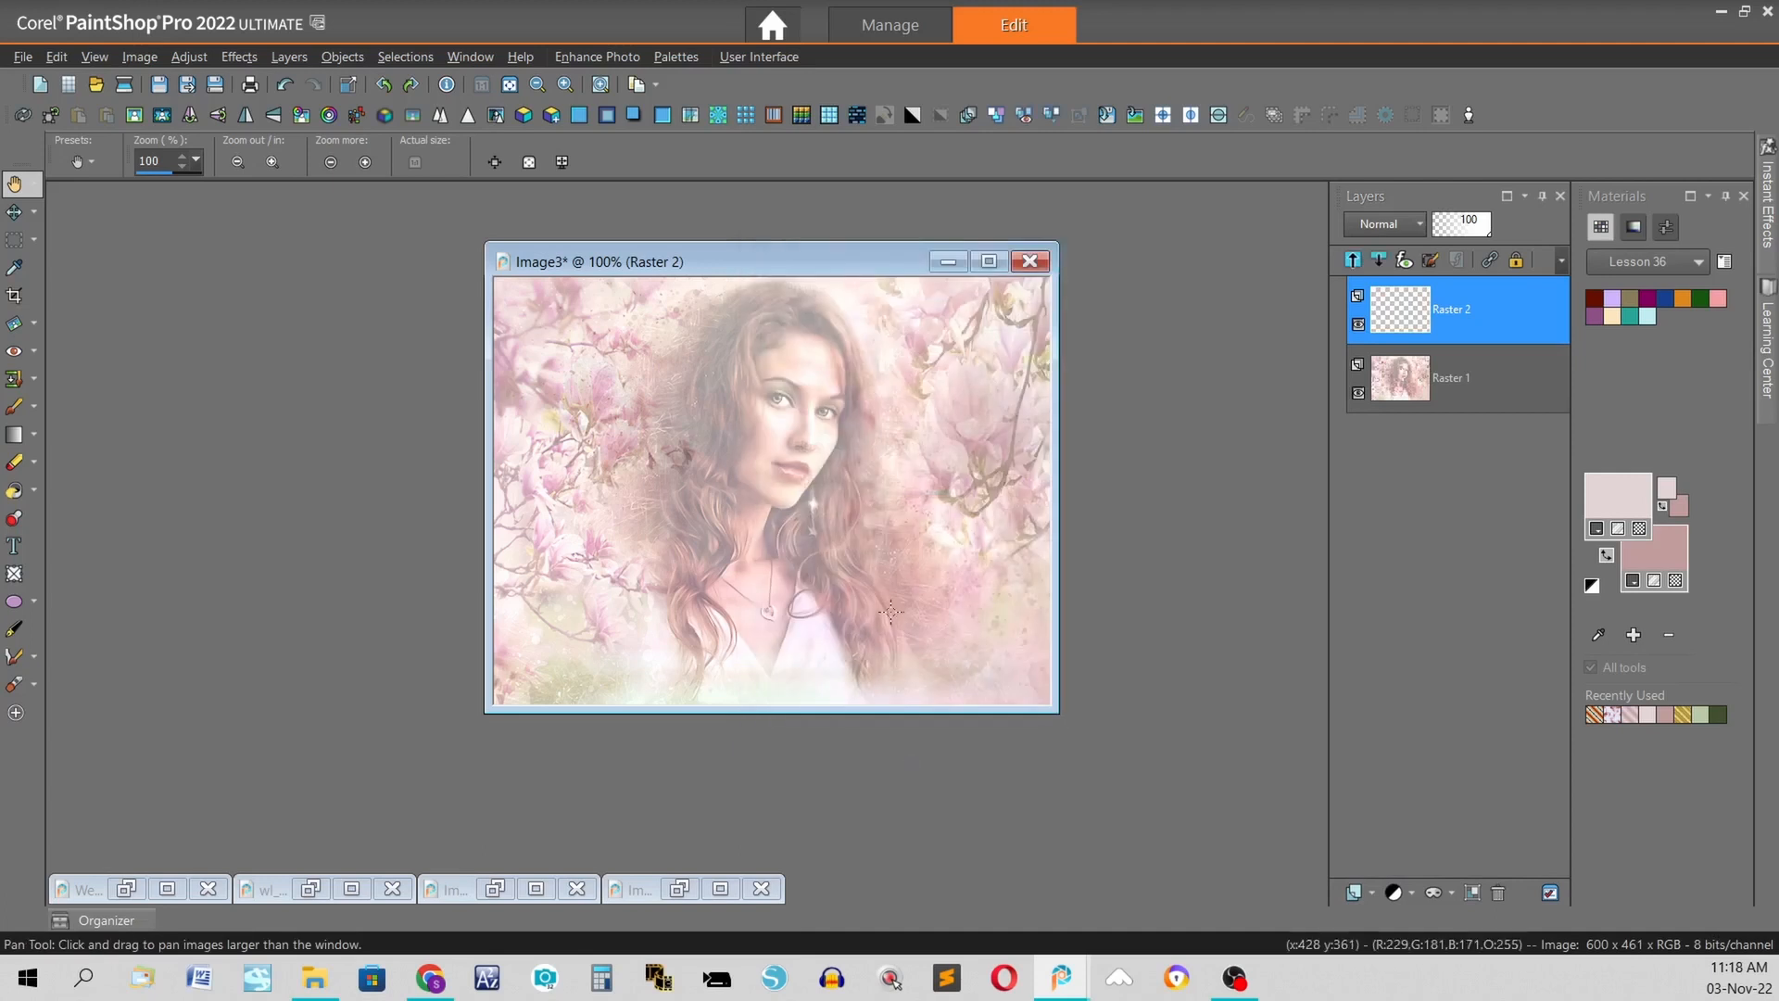
key("f")
left_click(797, 482)
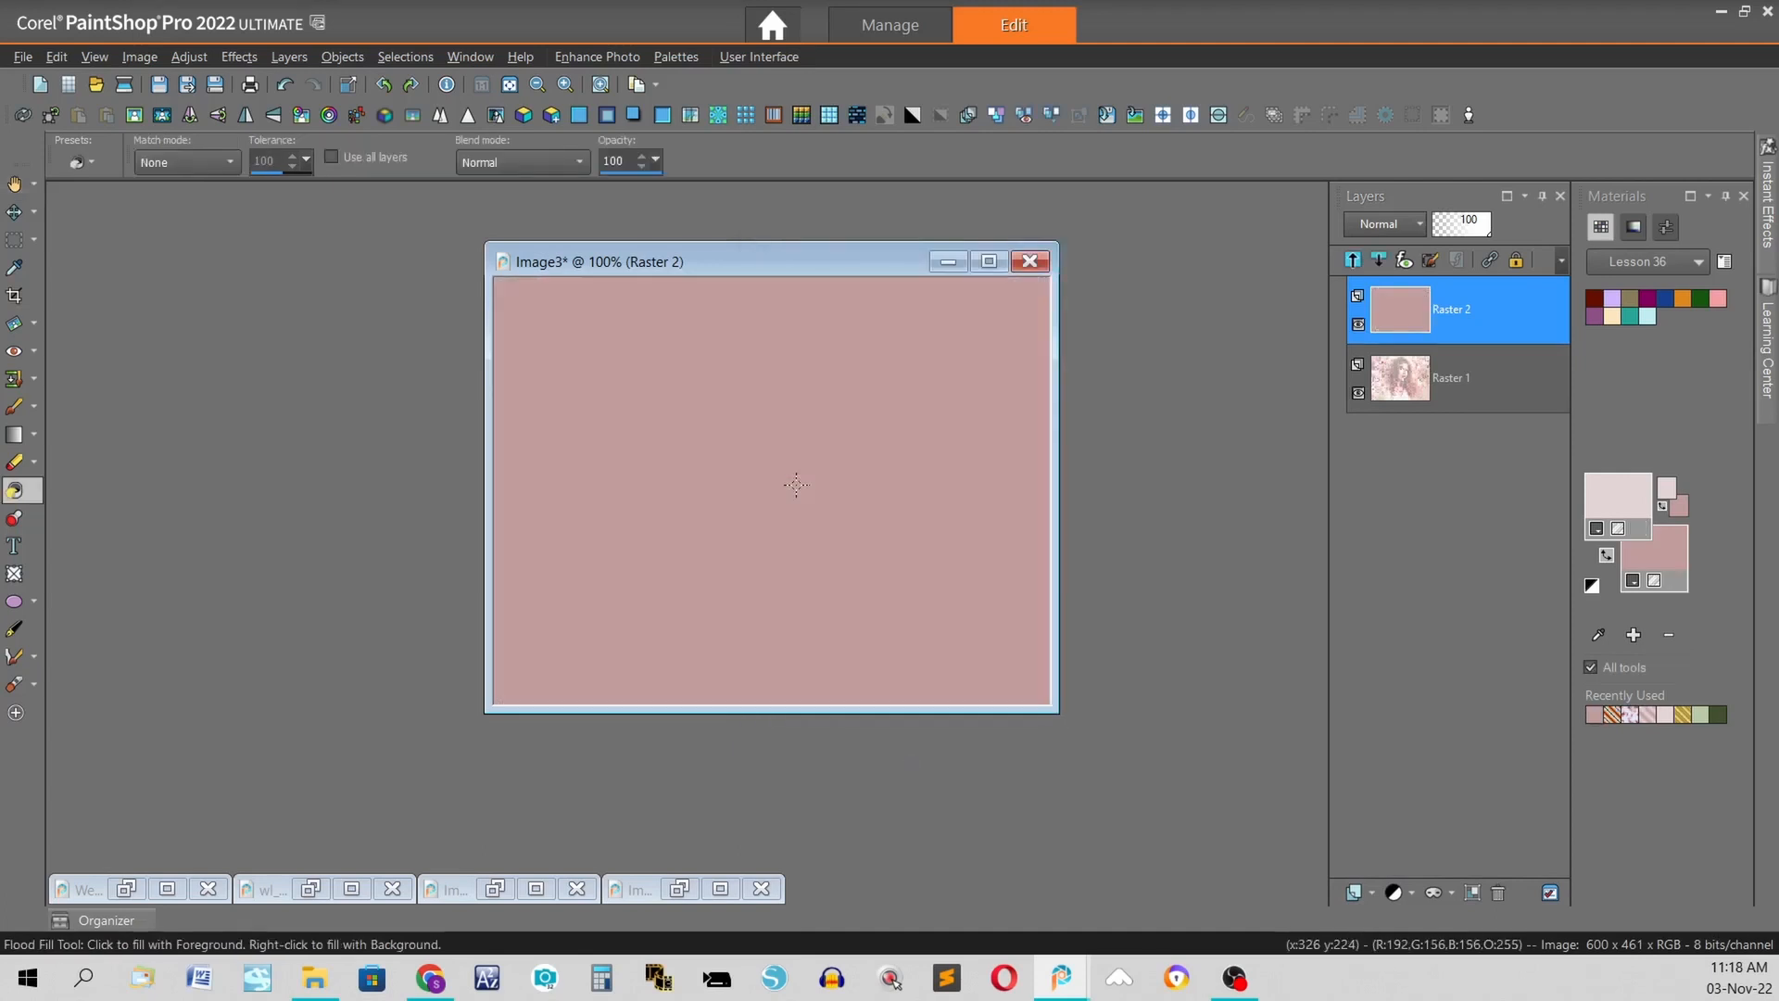
- Move the filled layer beneath the photo layer and mask the photo with WeaveMask.jpeg, using source luminance and inverted mask data
left_click_drag(1524, 327, 1531, 411)
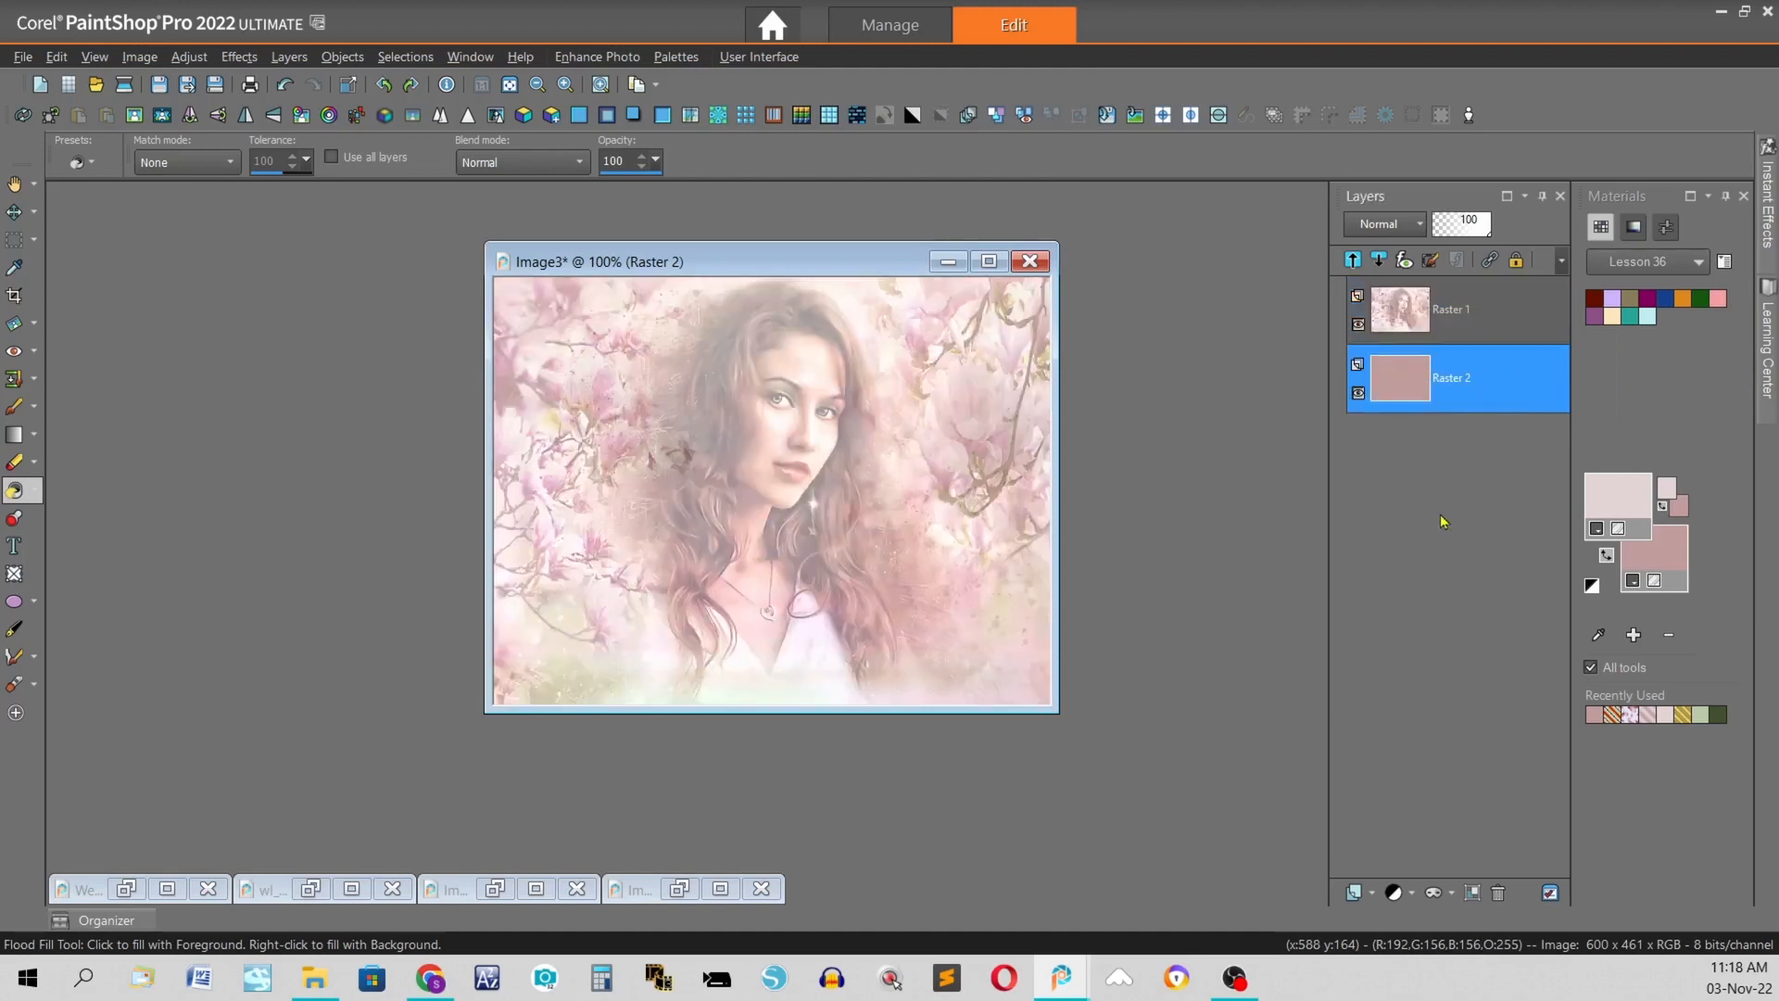
left_click(1475, 308)
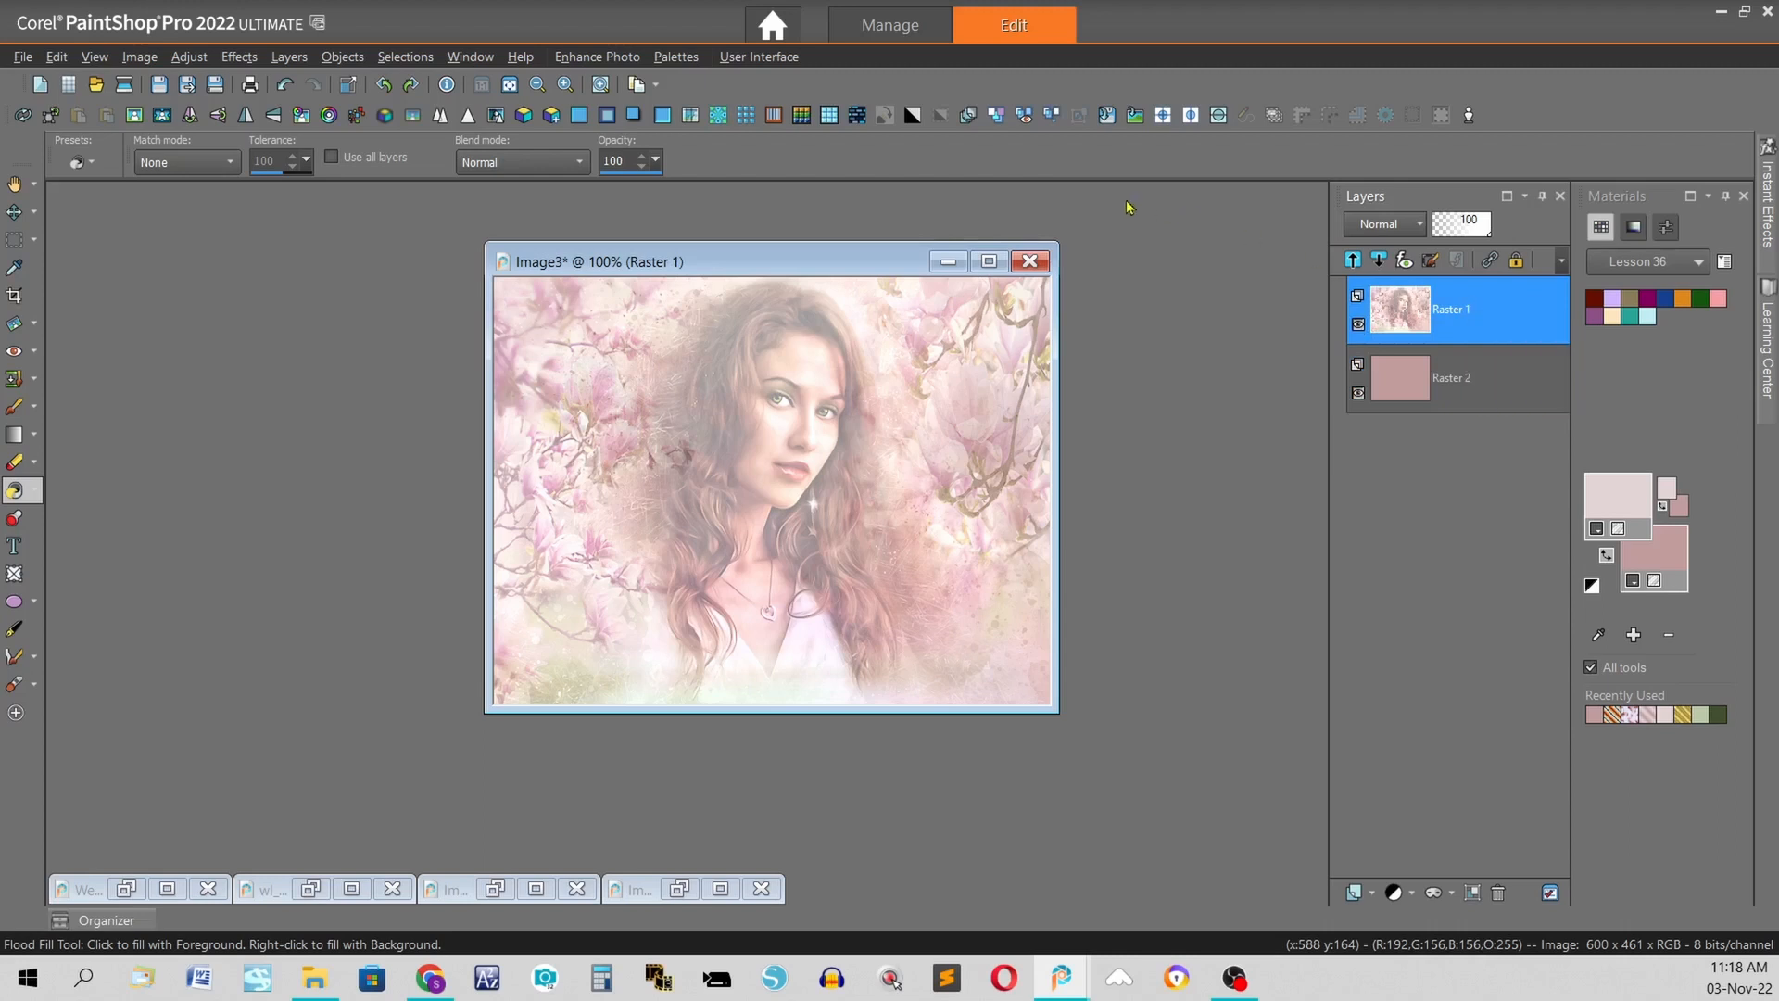
left_click(1136, 119)
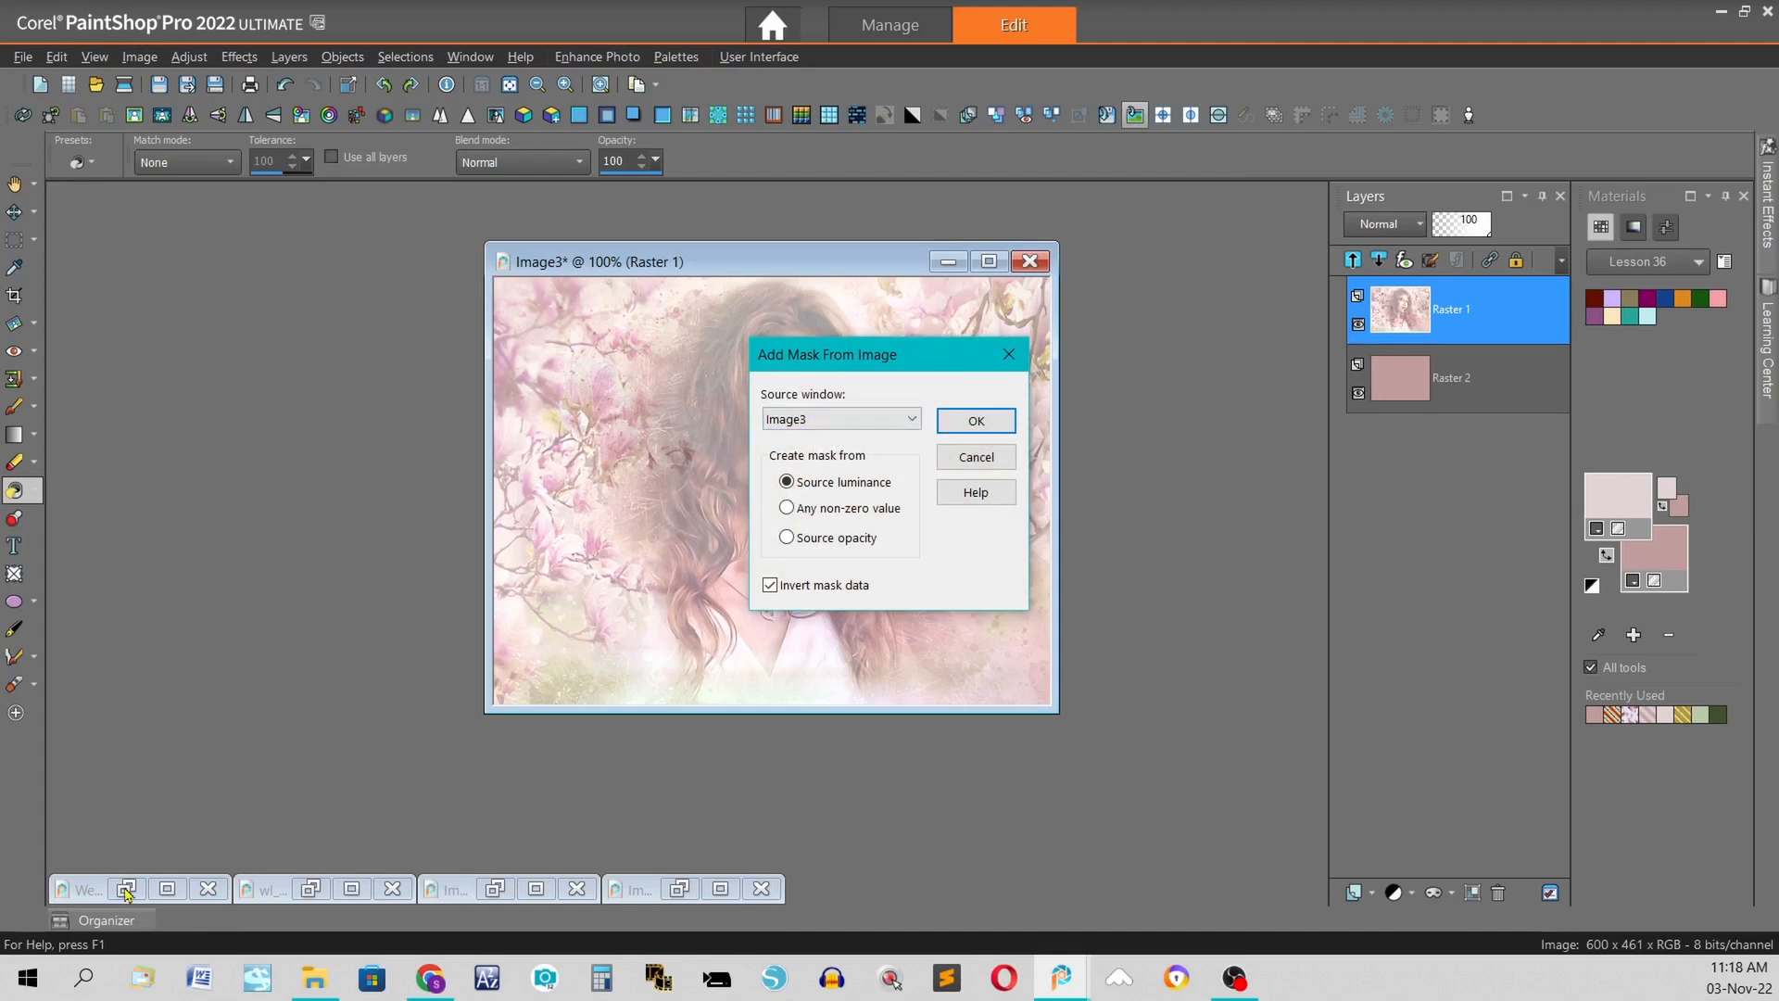
left_click(914, 423)
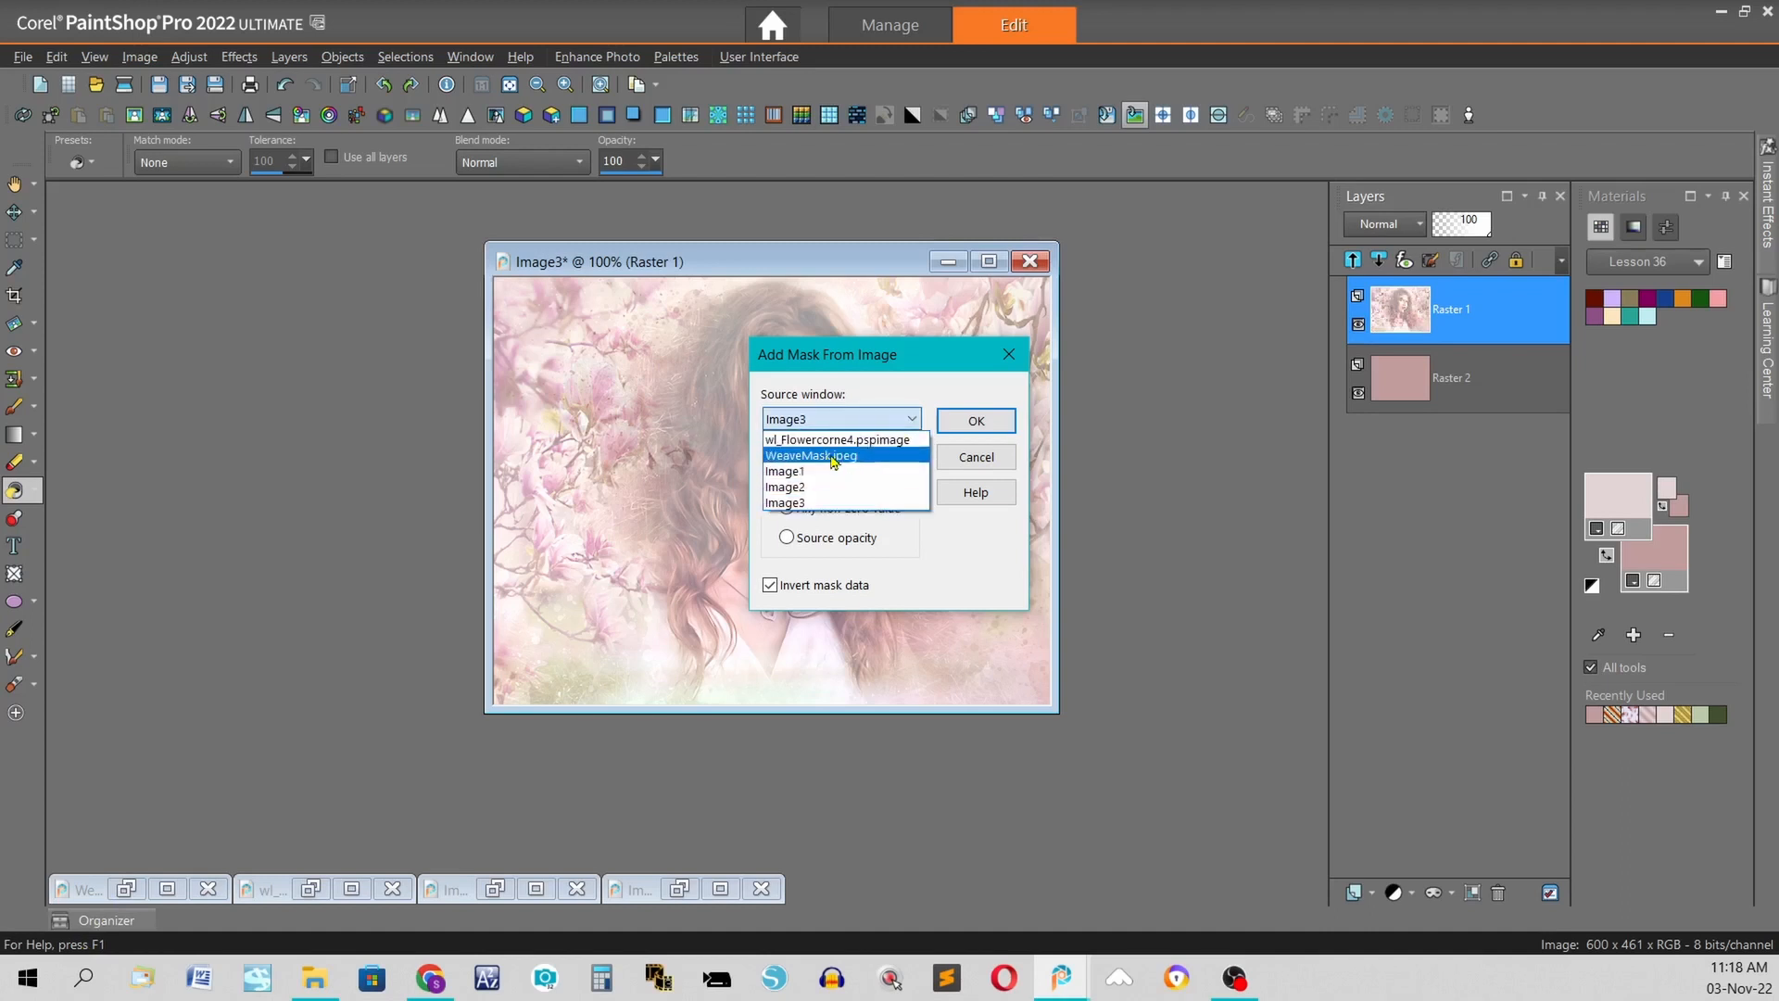
left_click(833, 457)
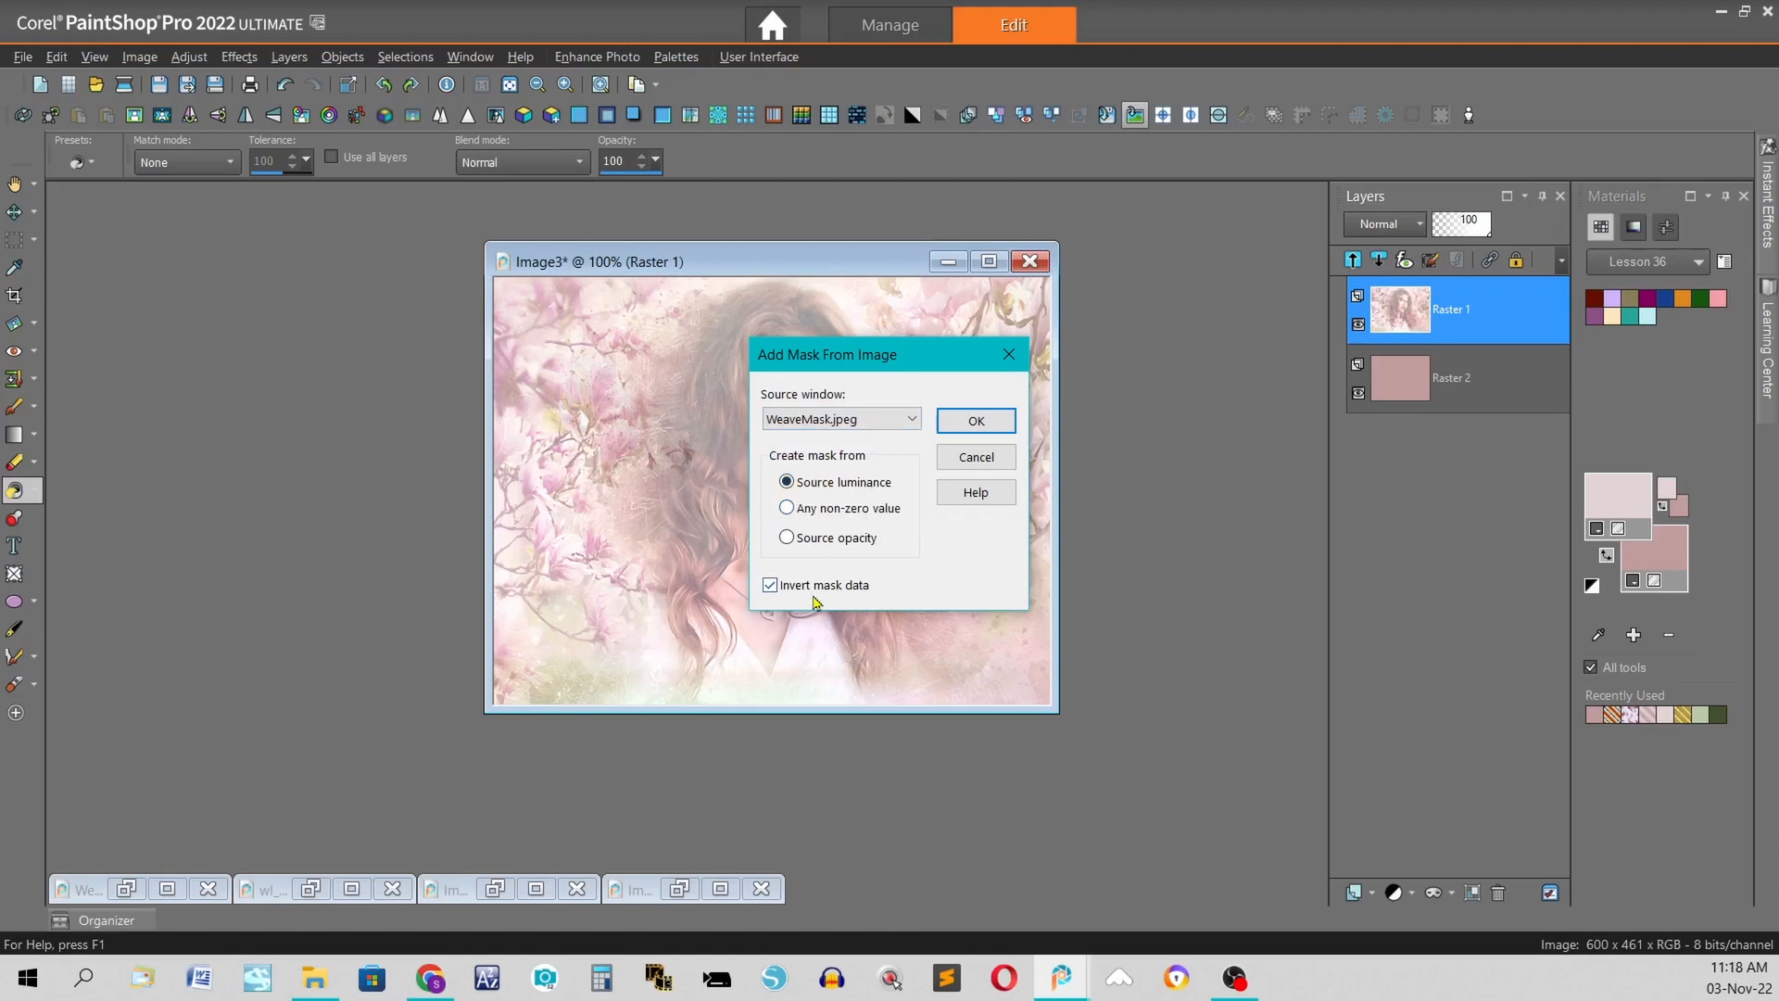
left_click(992, 423)
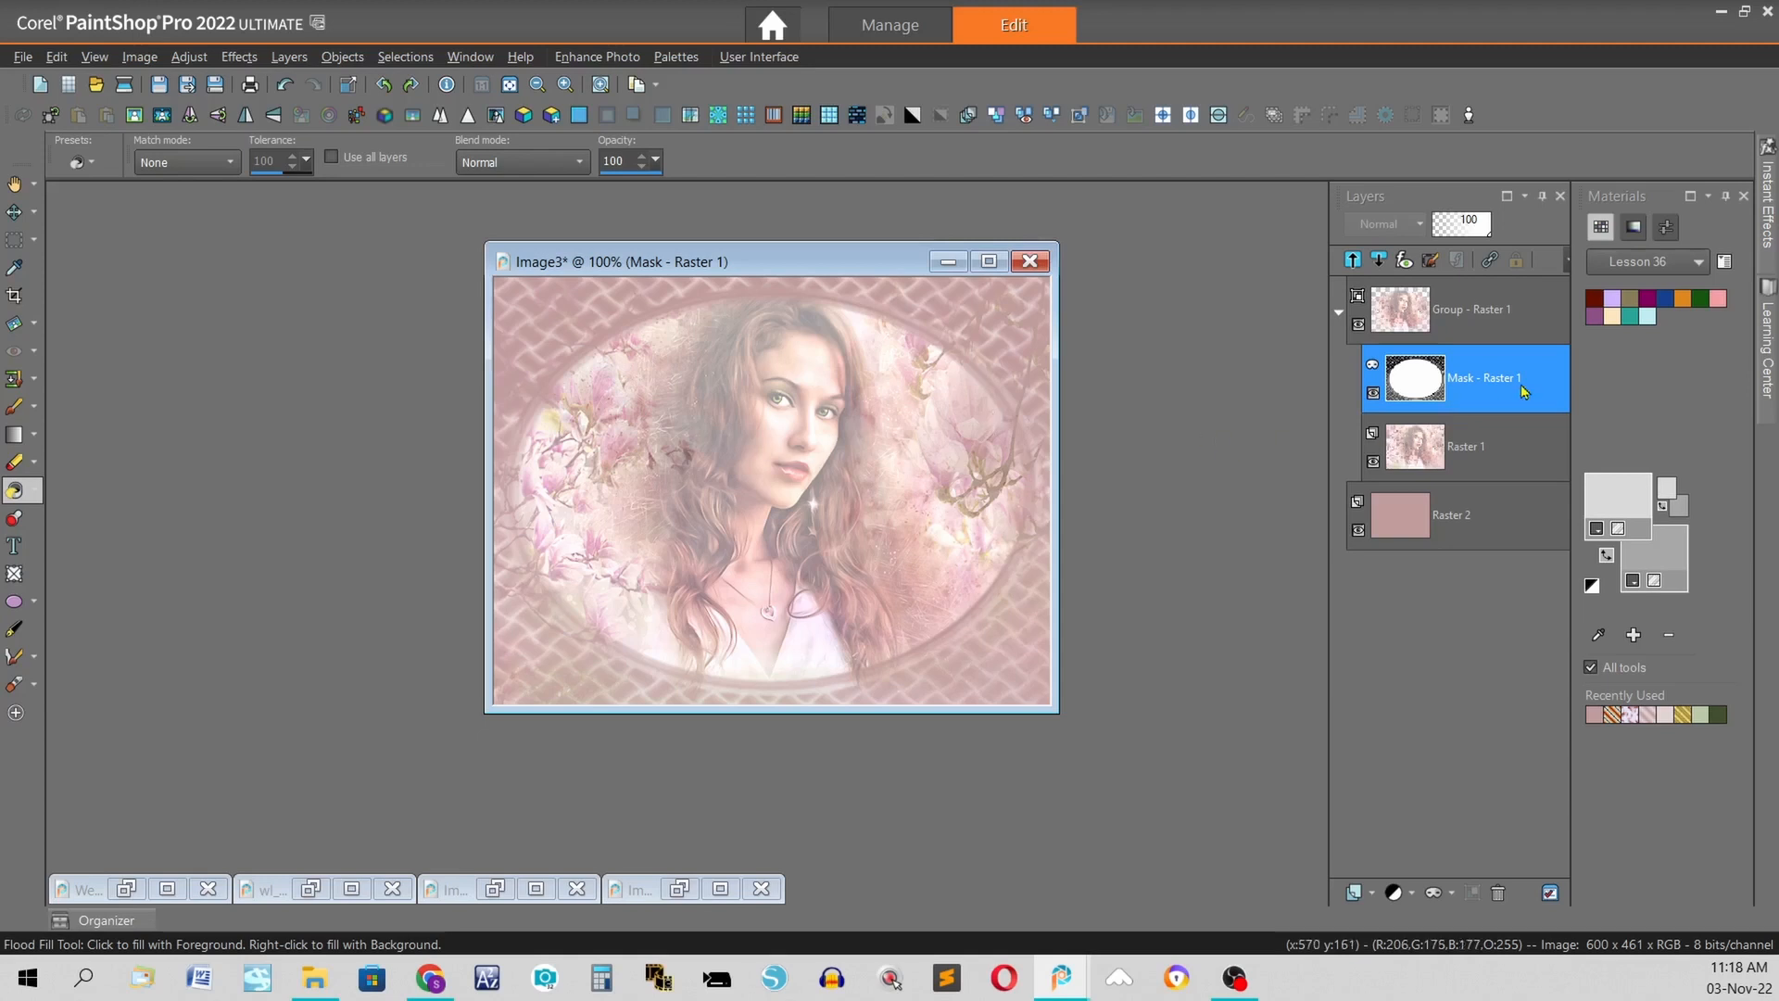
- Sharpen the weave mask once and merge its layer group
mouse_move(1501, 381)
left_click(468, 115)
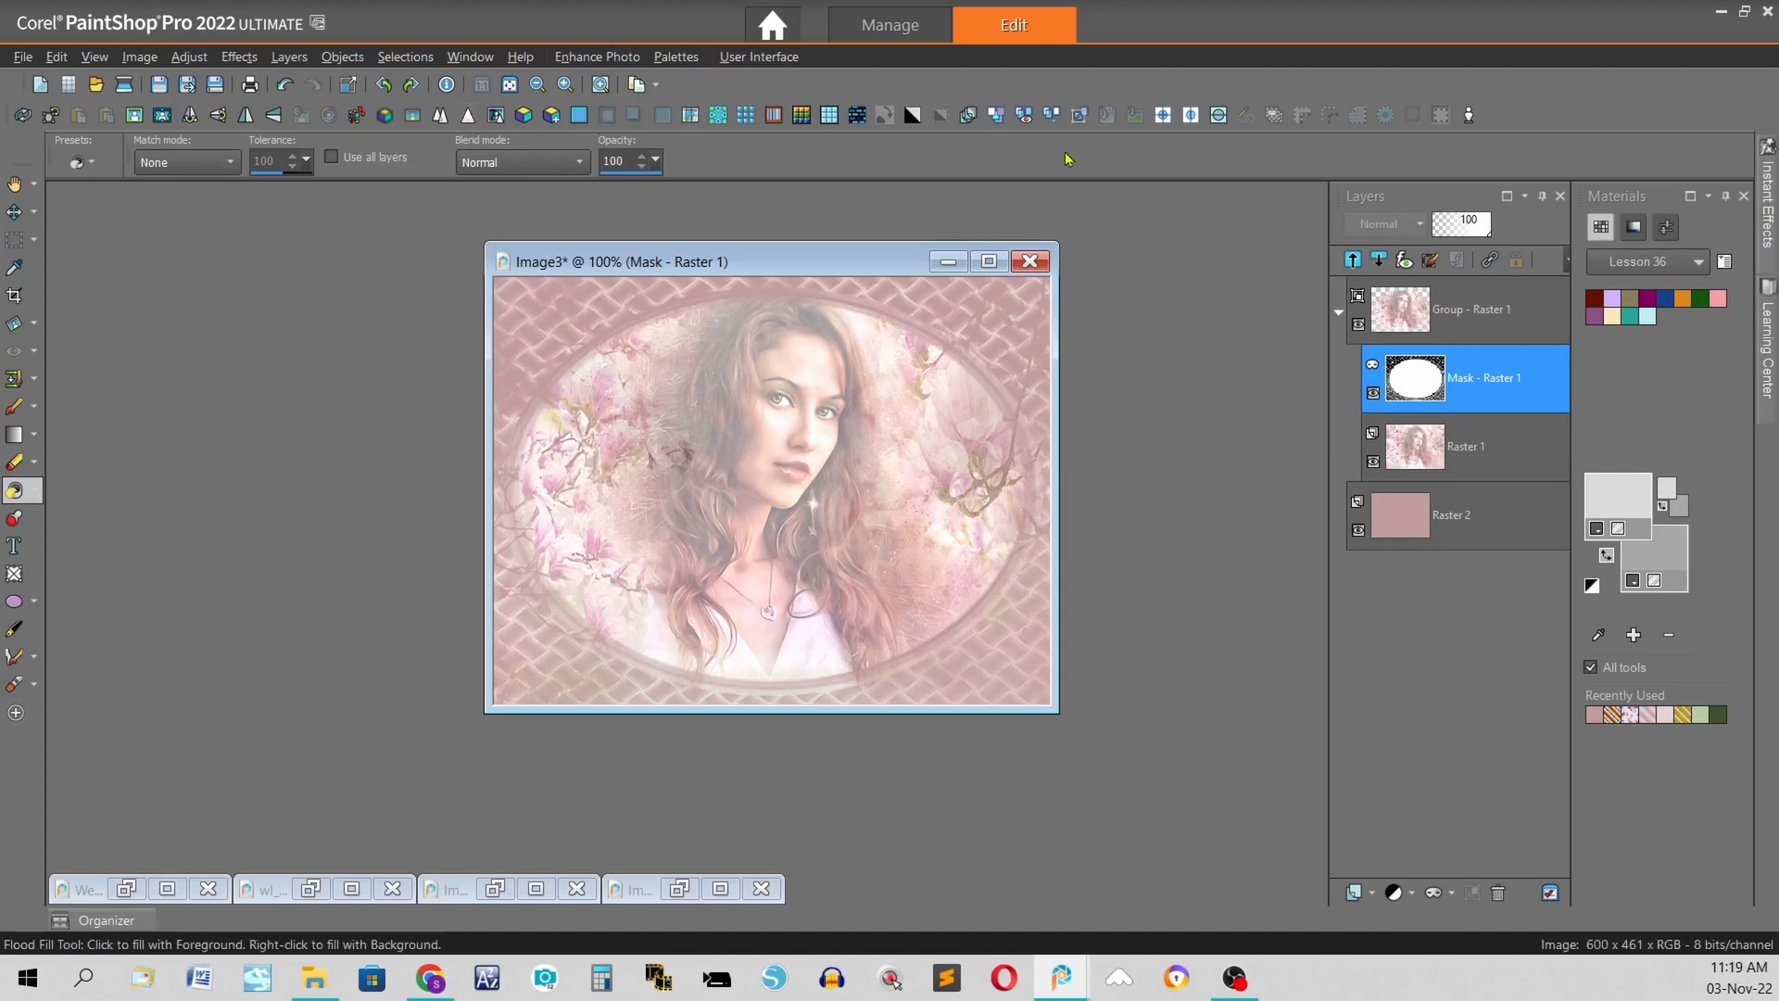
left_click(1081, 115)
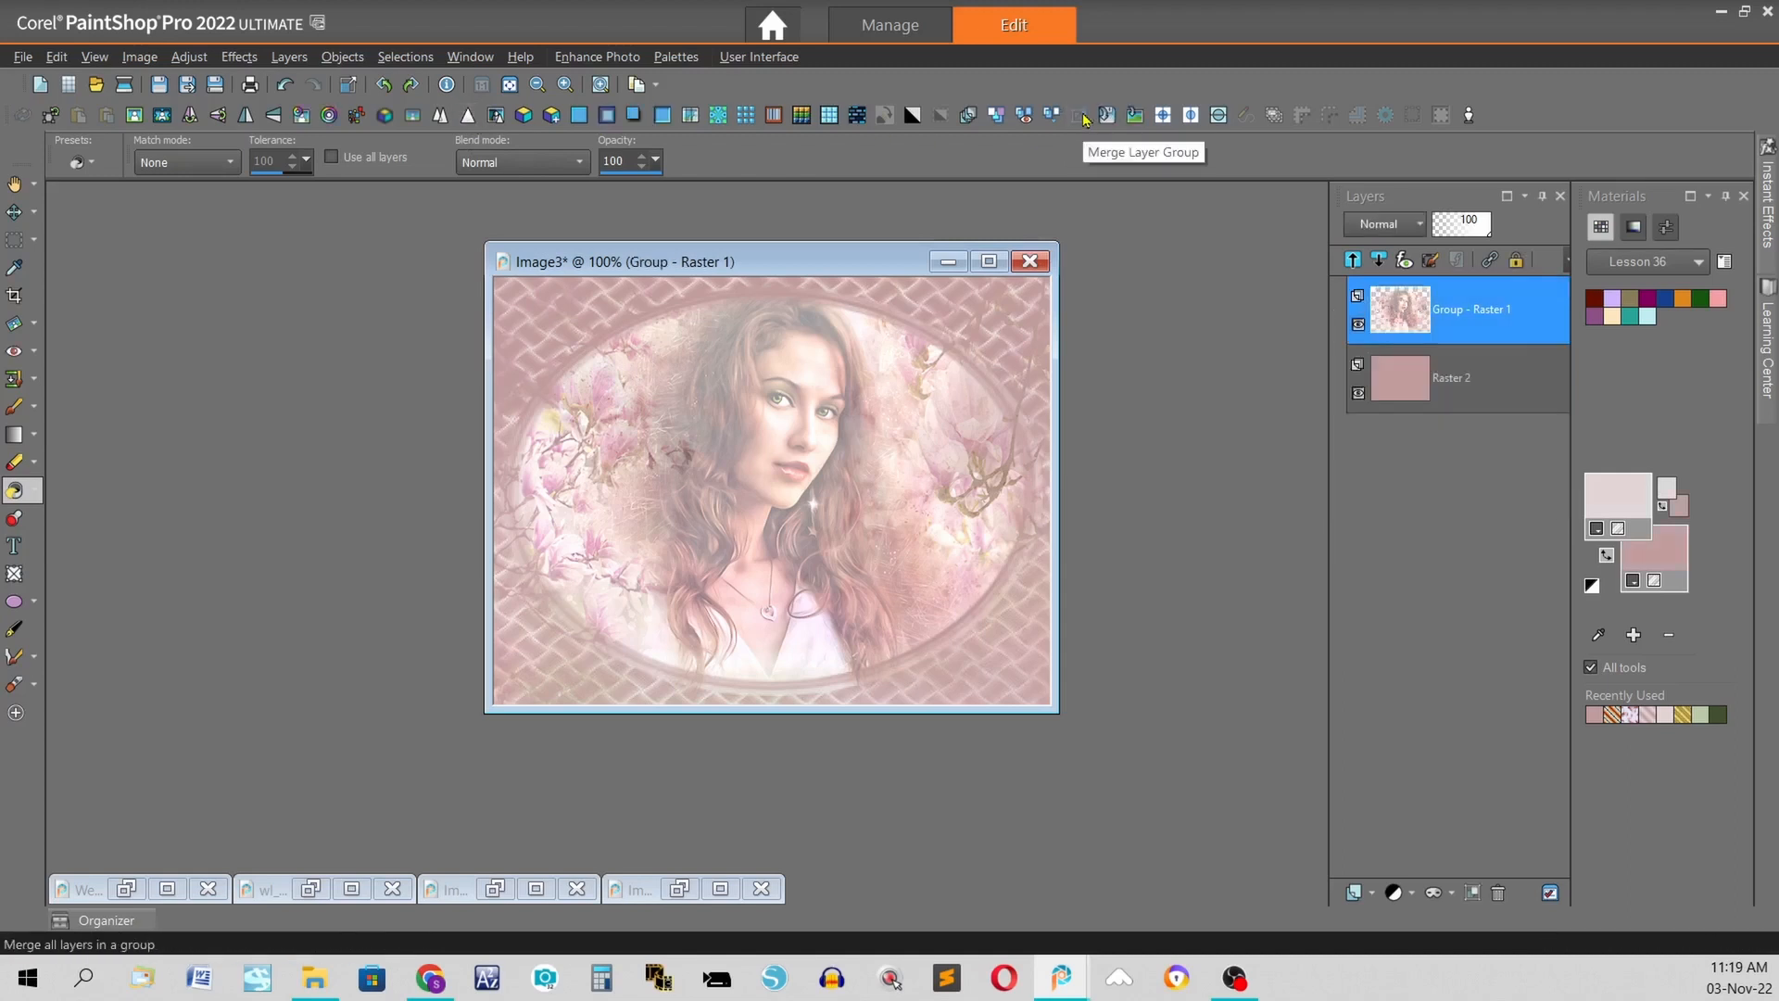
- Apply a black drop shadow to the merged group with vertical and horizontal offsets 1, opacity 100 and blur 0
left_click(636, 113)
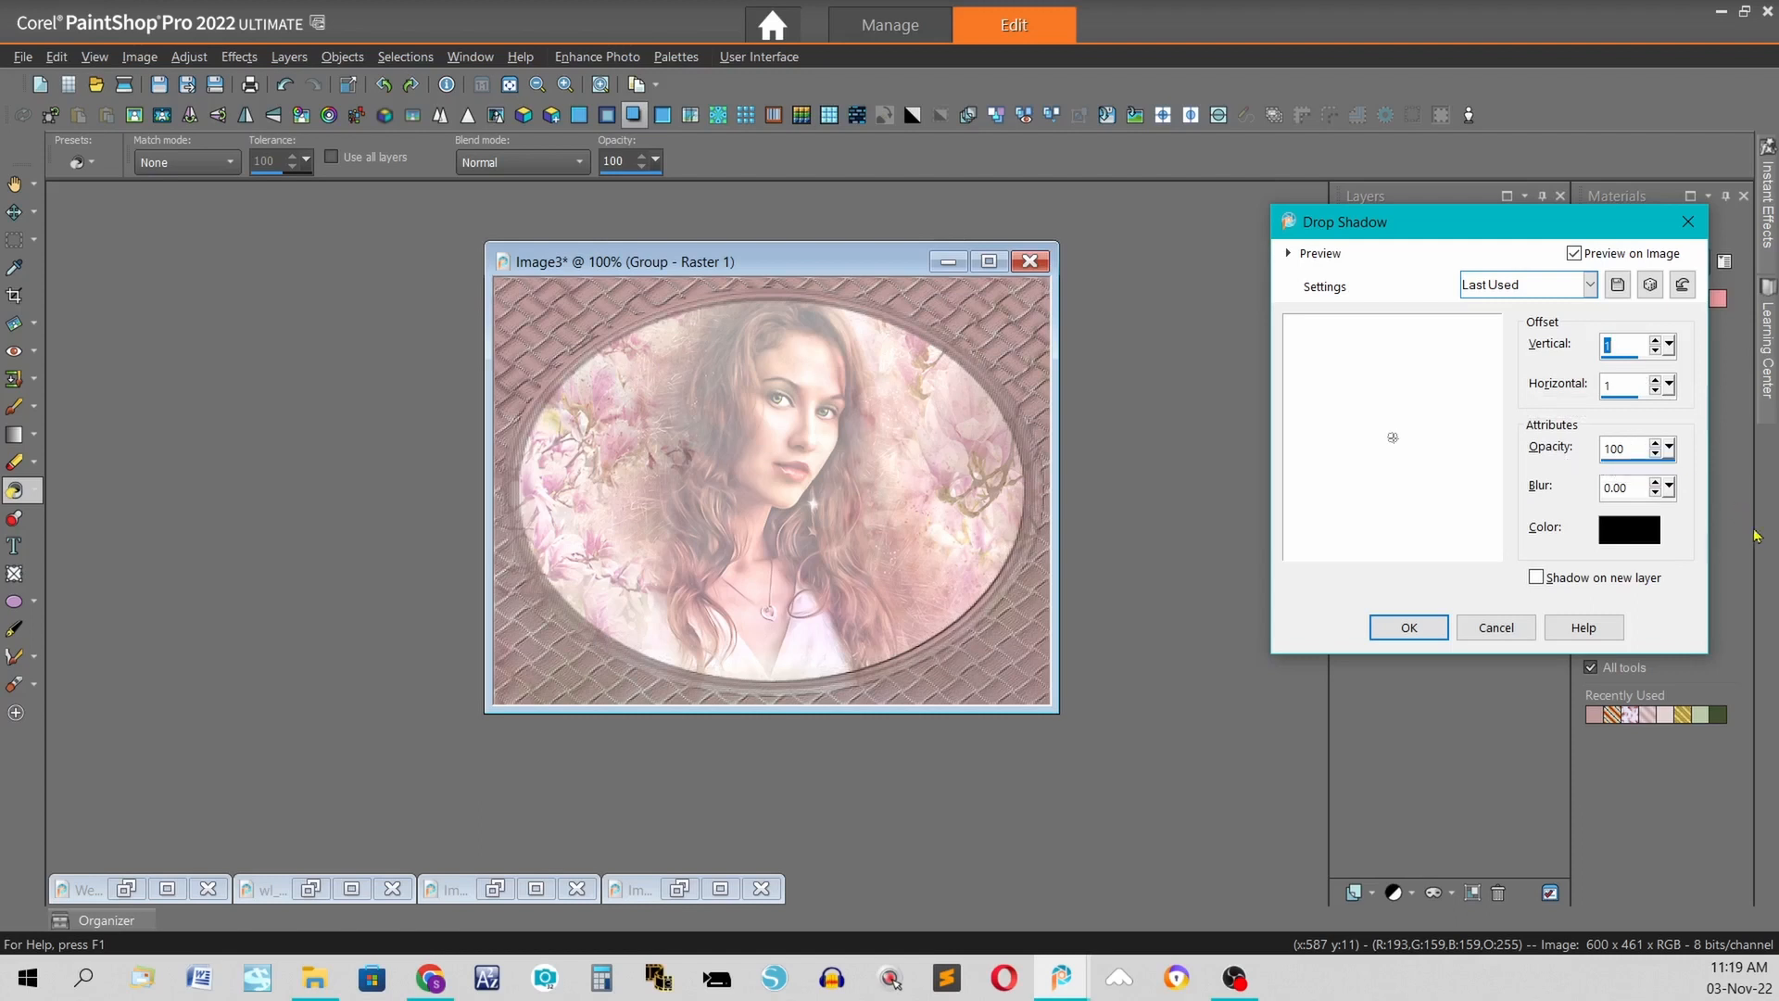
left_click(1409, 627)
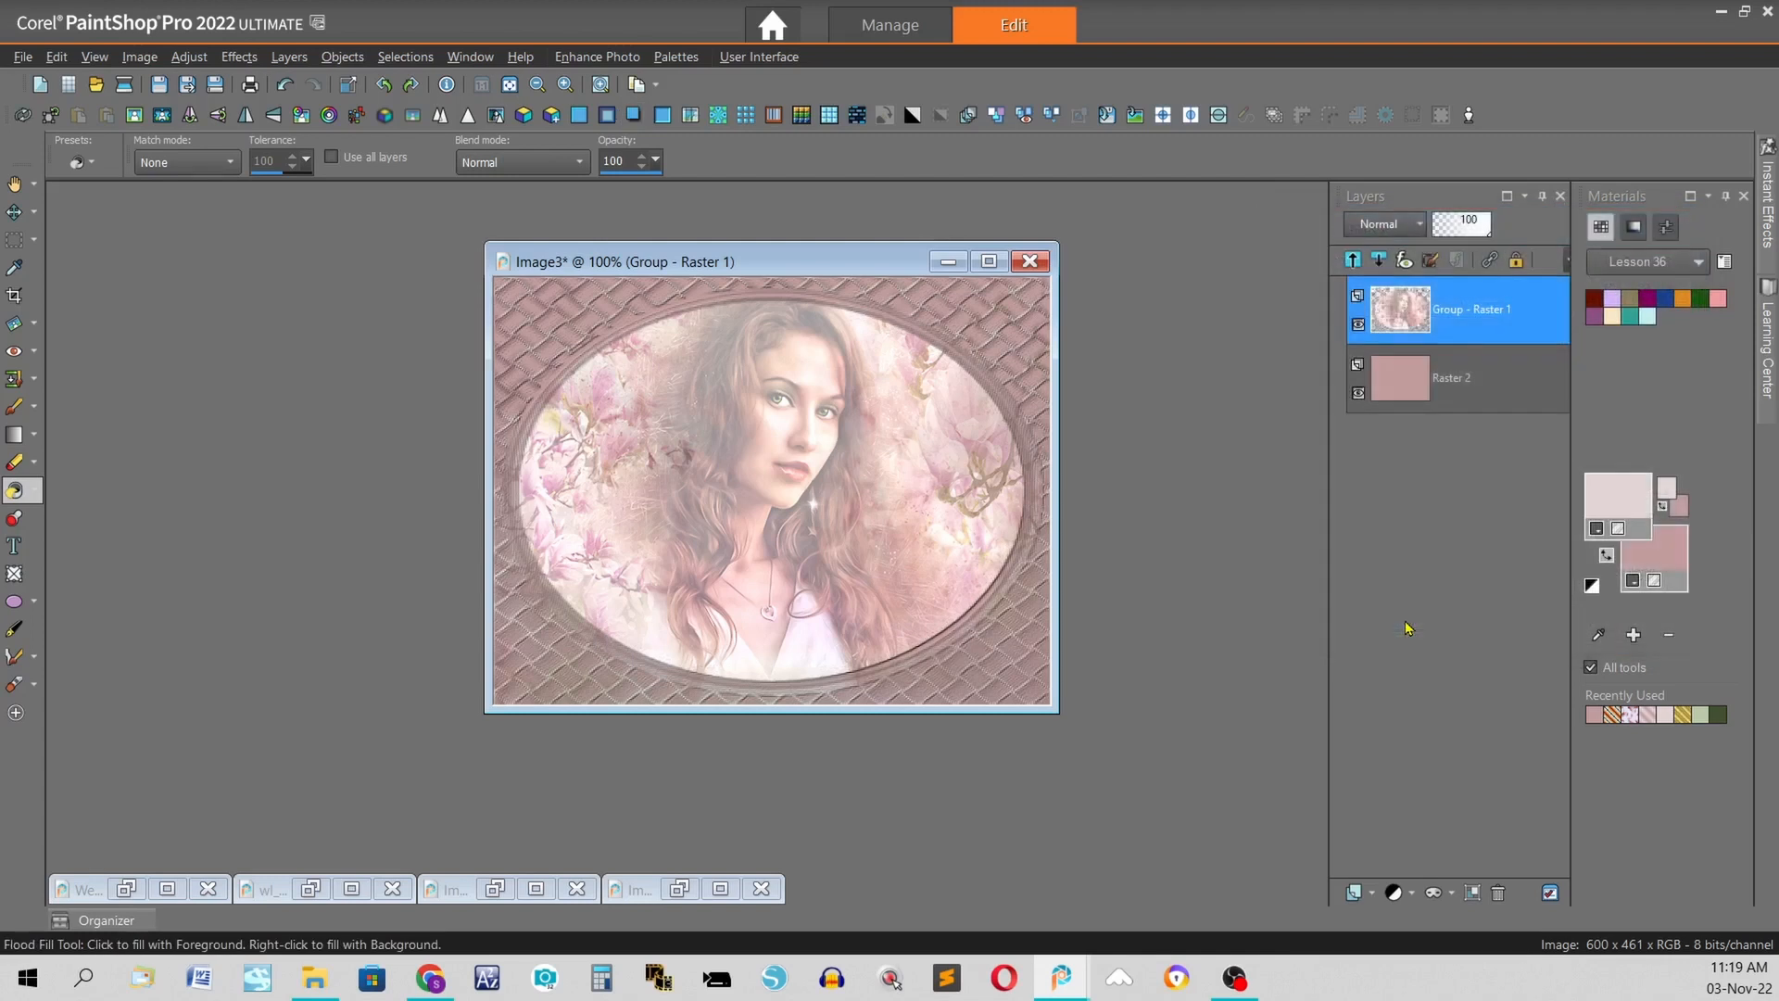
- Enlarge the canvas to 700 x 561 pixels with the image centred, adding 50 pixels on each side
left_click(140, 58)
left_click(225, 195)
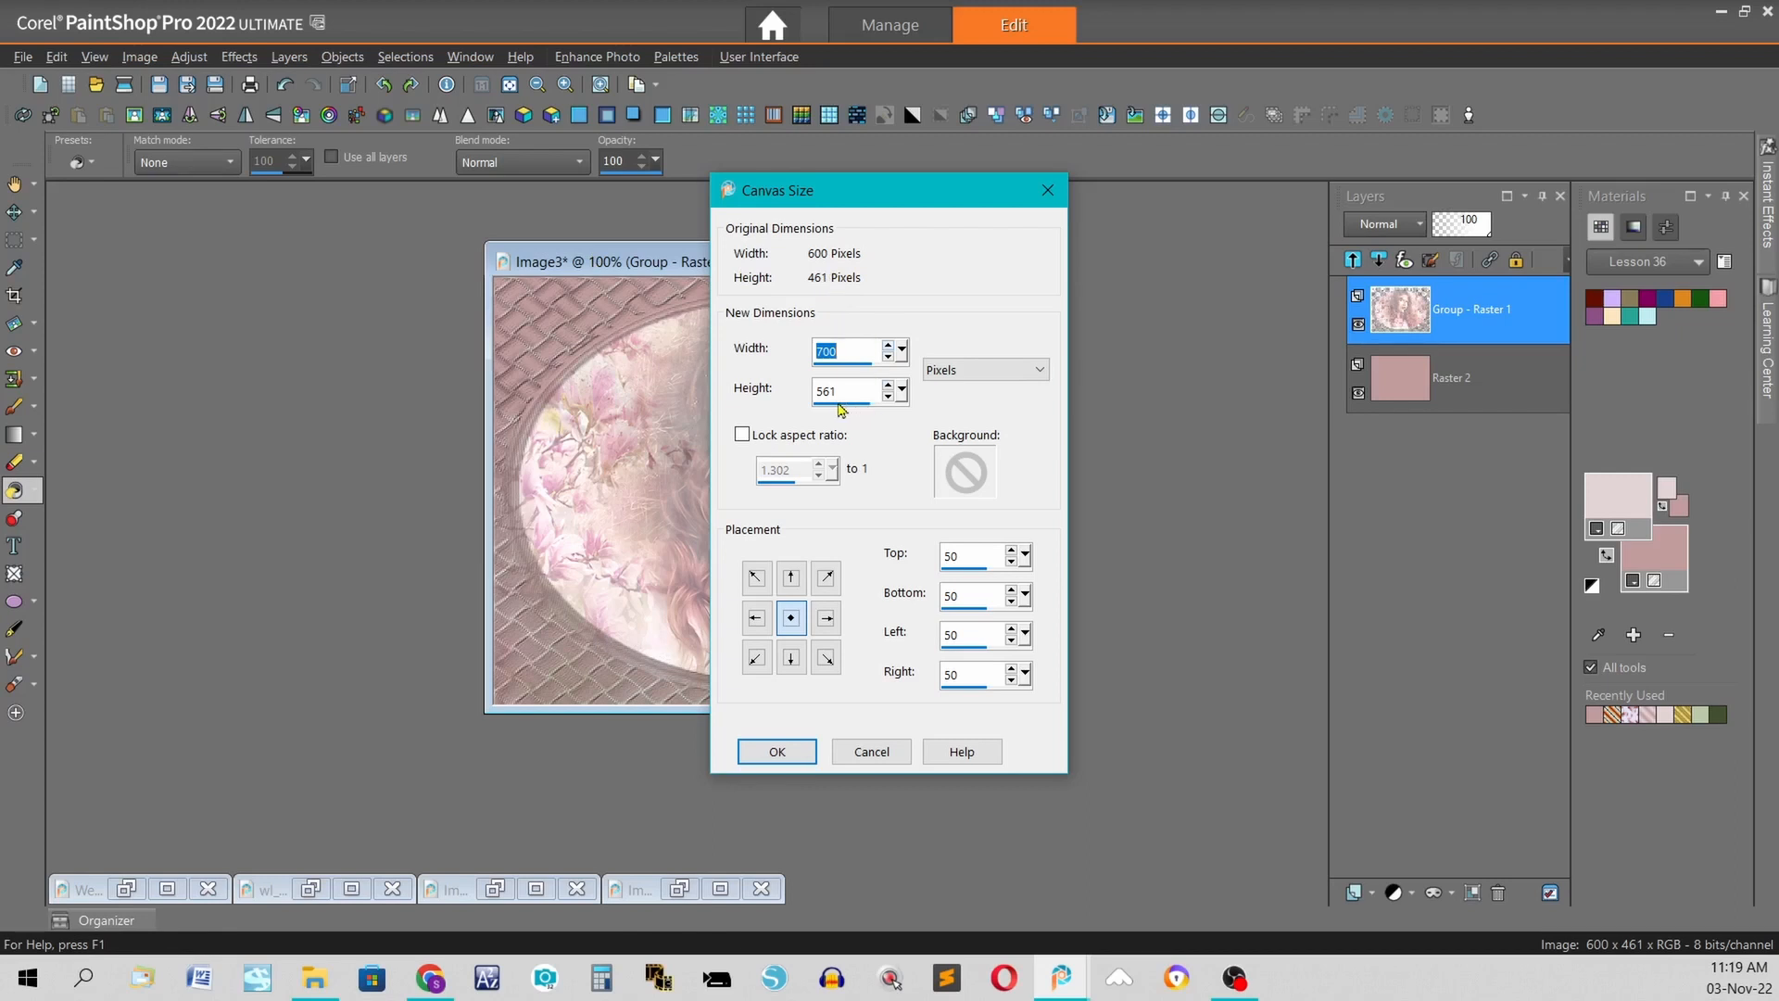
left_click(790, 754)
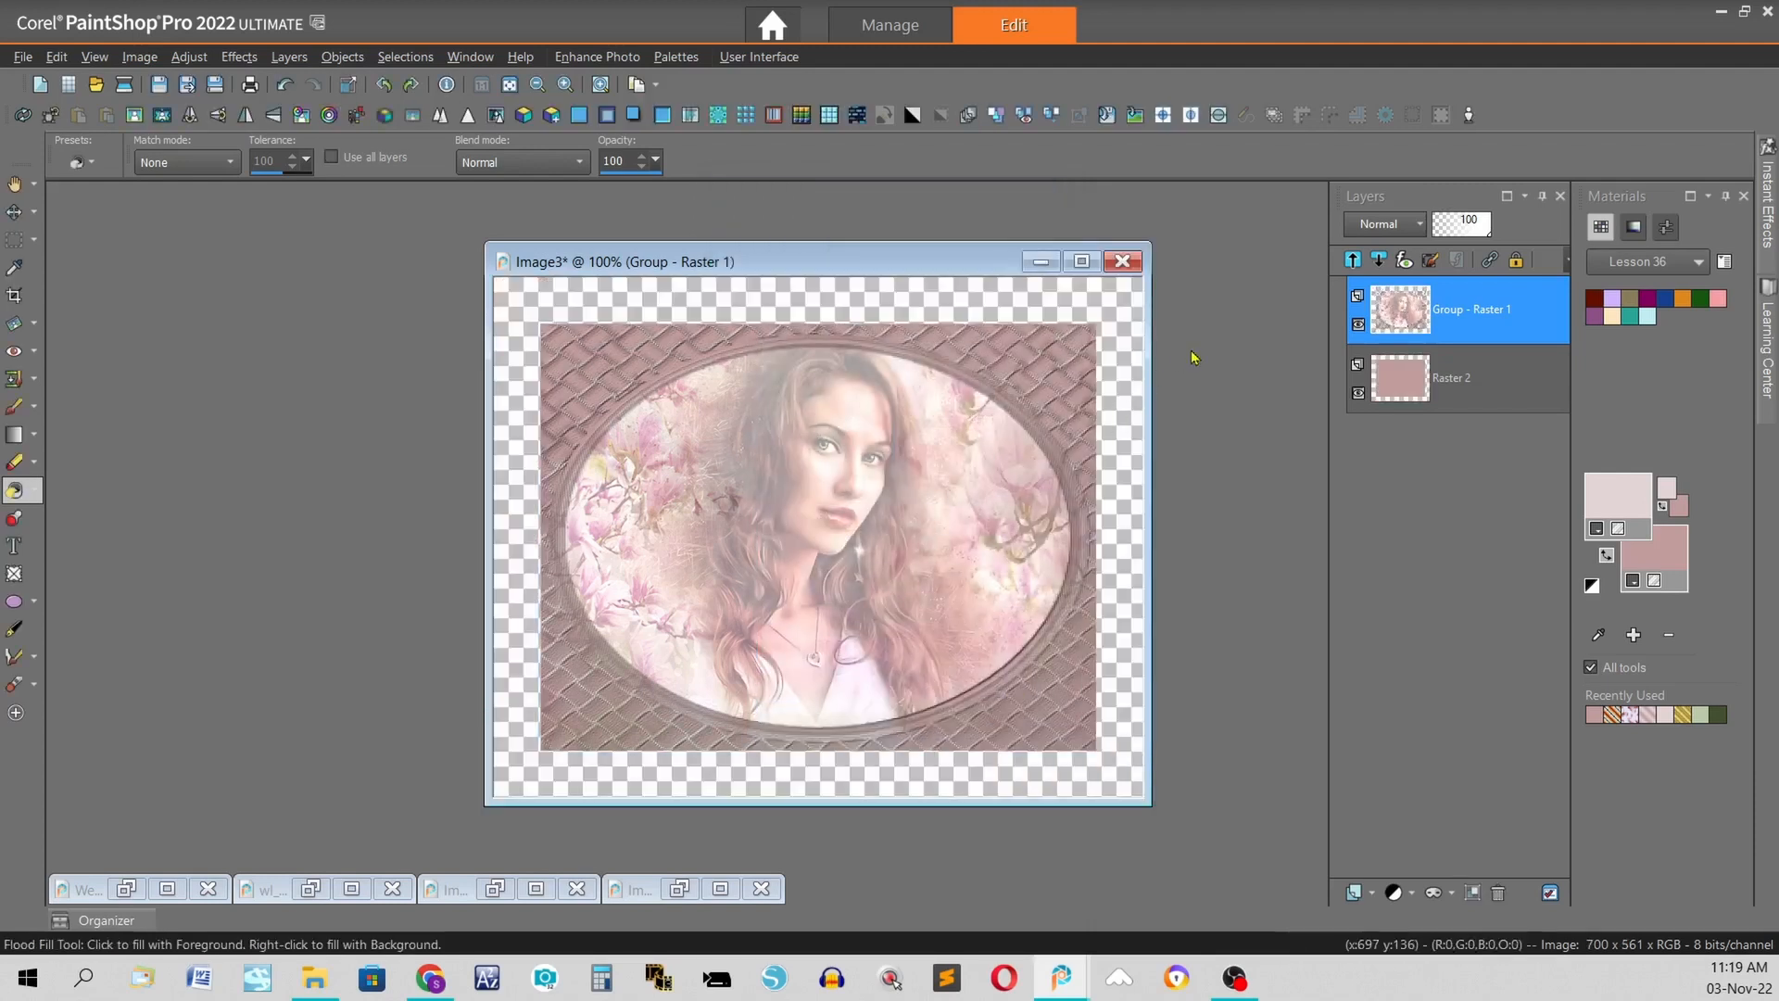
- Add a raster layer with default settings, flood fill it with the #e3d5d5 foreground colour and place it beneath all other layers
left_click(1397, 892)
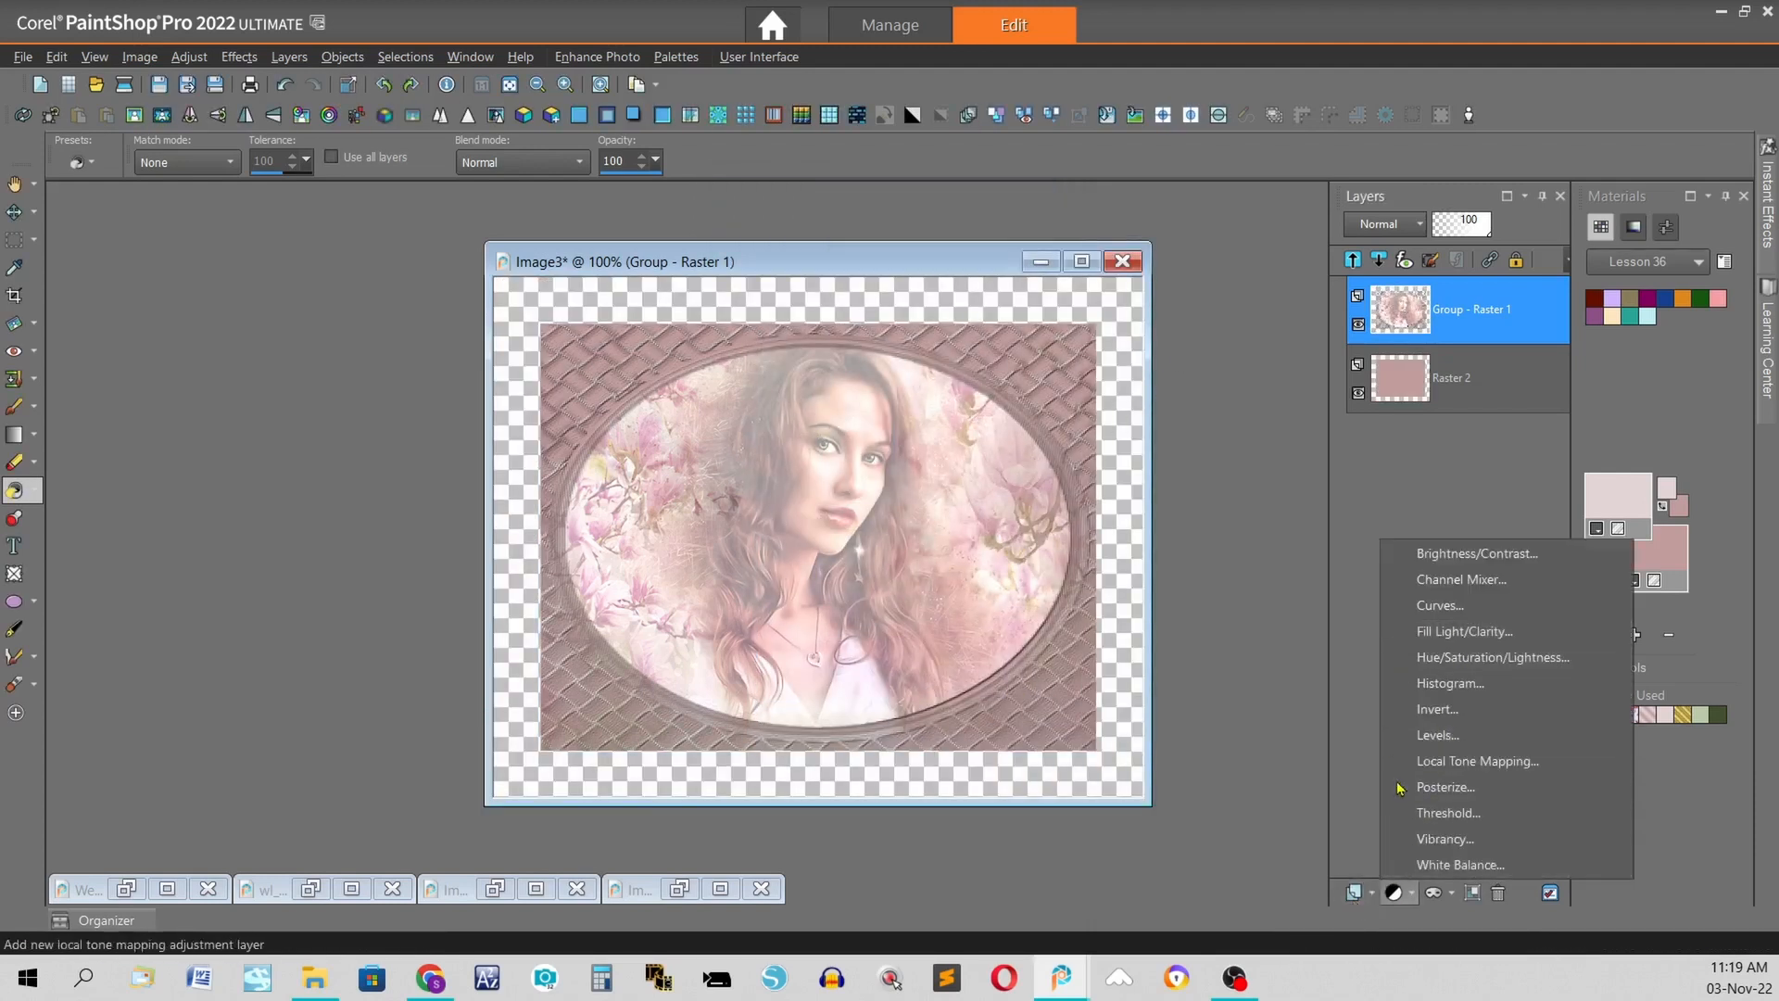
left_click(1356, 893)
left_click(1386, 747)
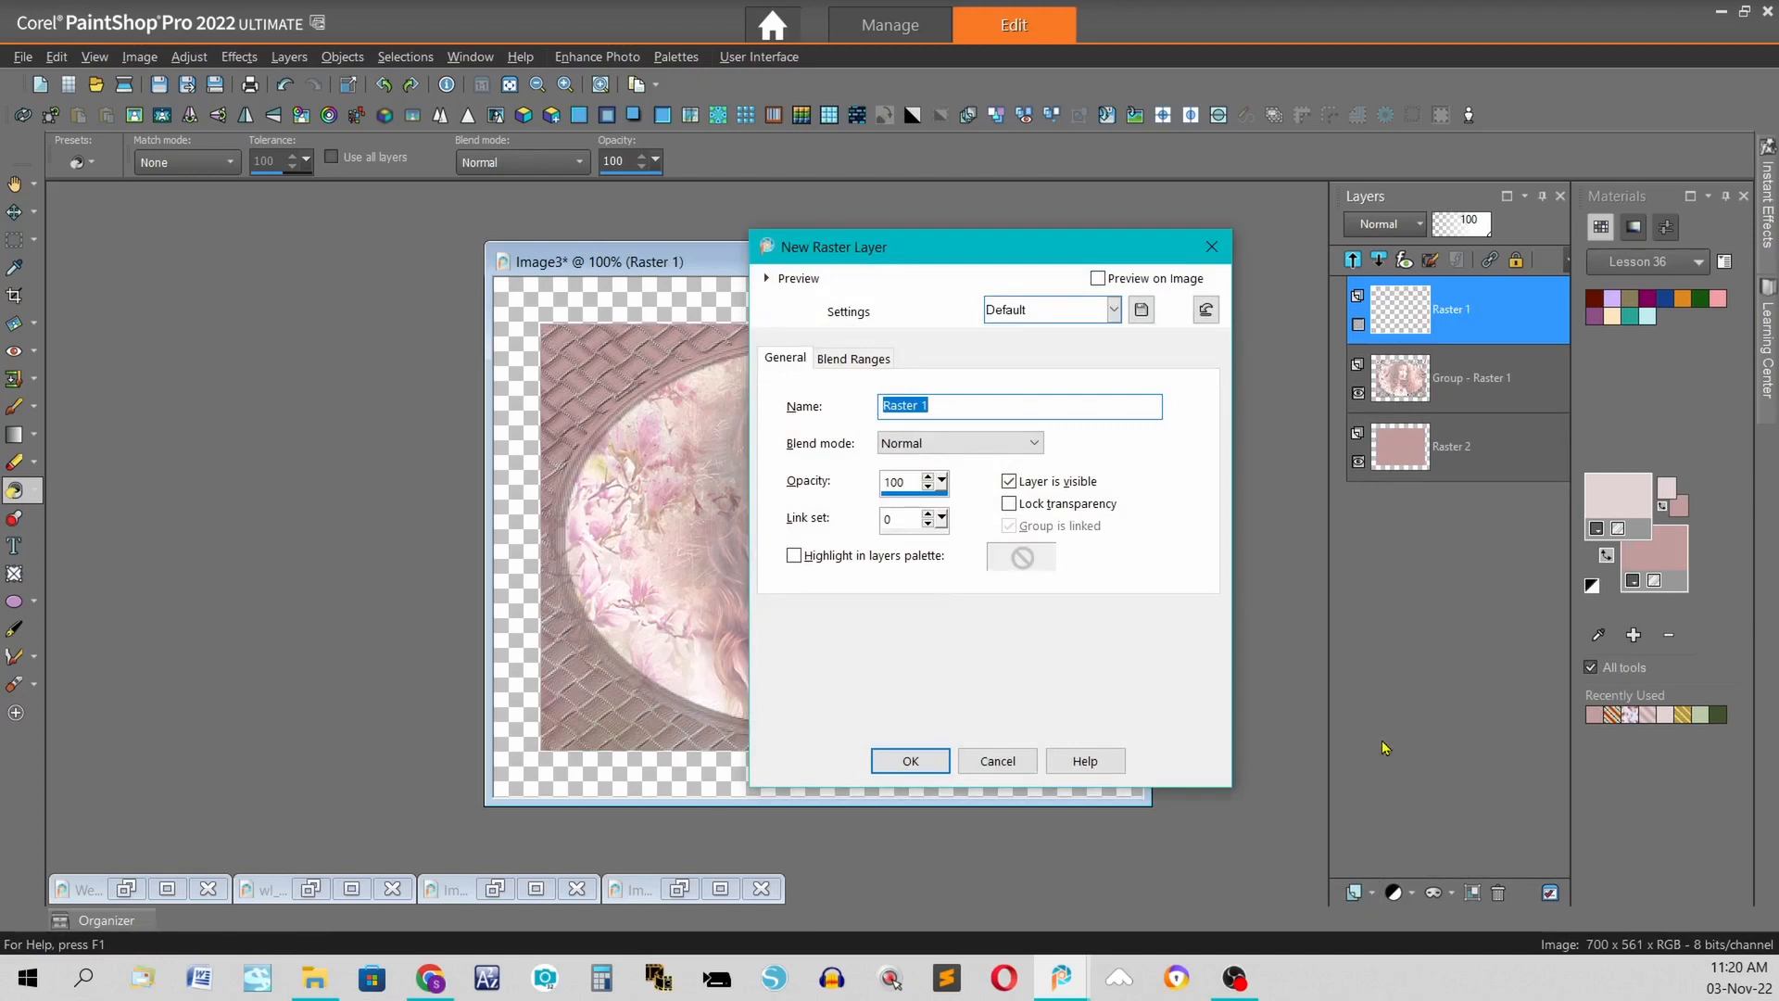
left_click(890, 761)
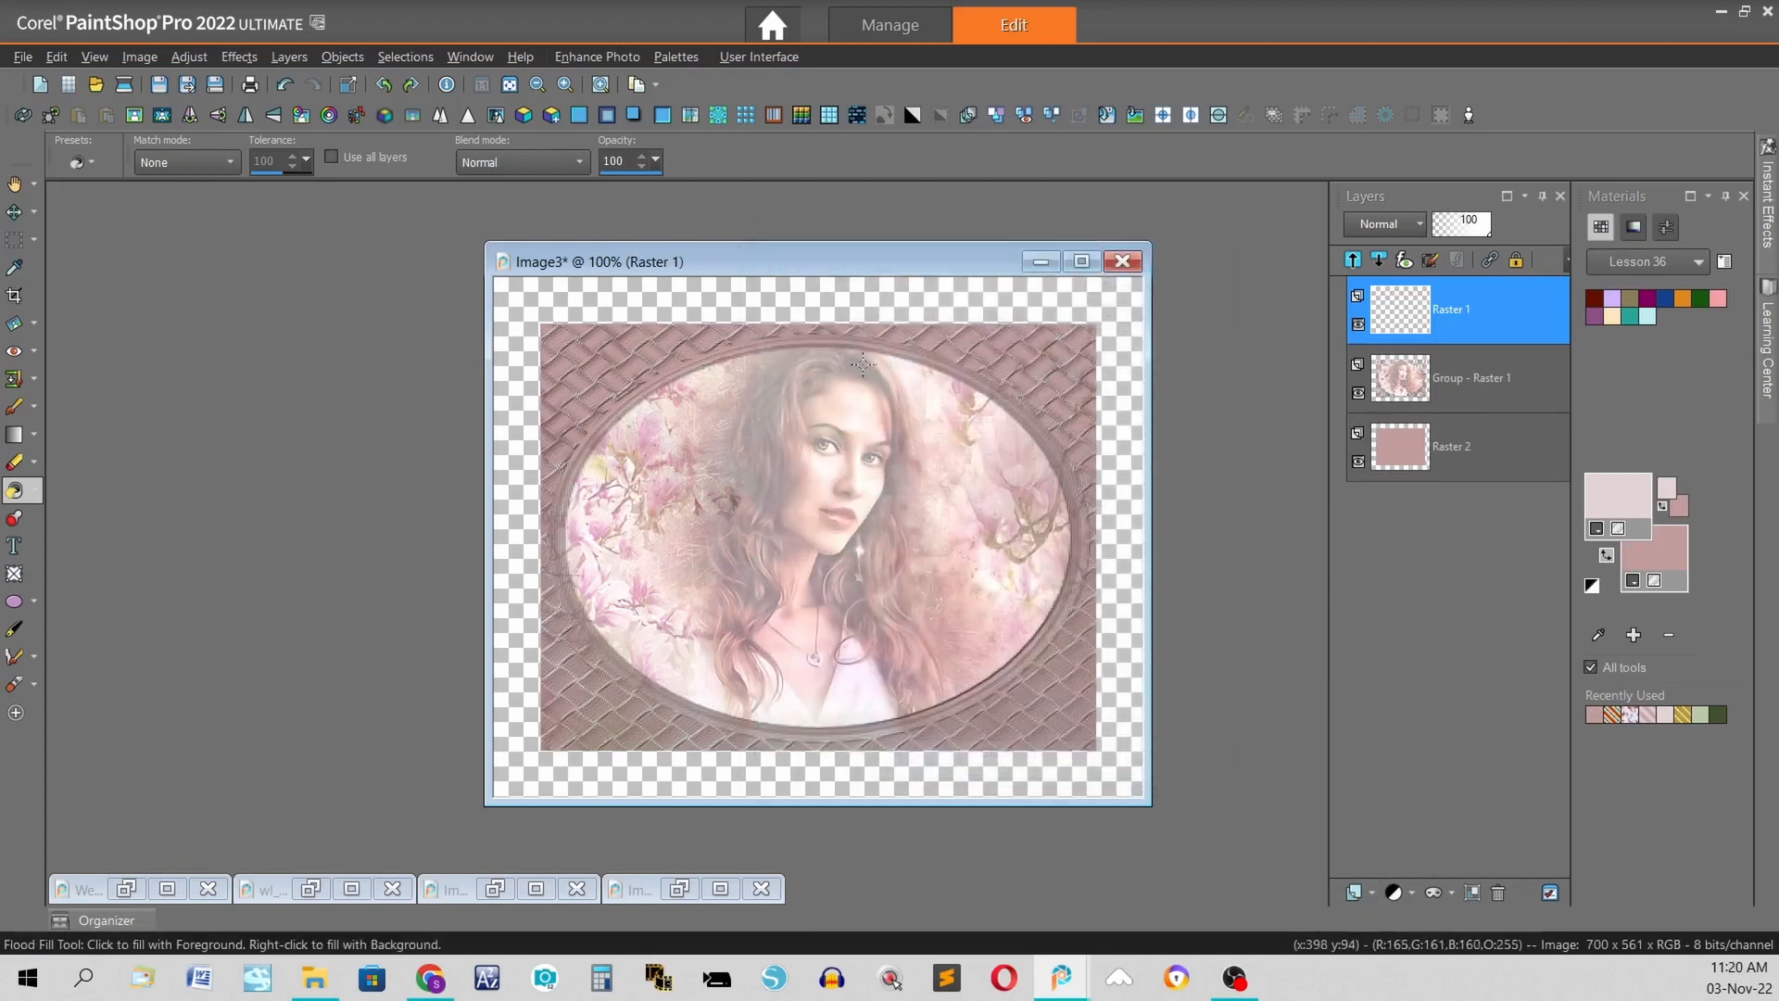
left_click(834, 395)
mouse_move(1487, 322)
left_click_drag(1488, 322, 1458, 459)
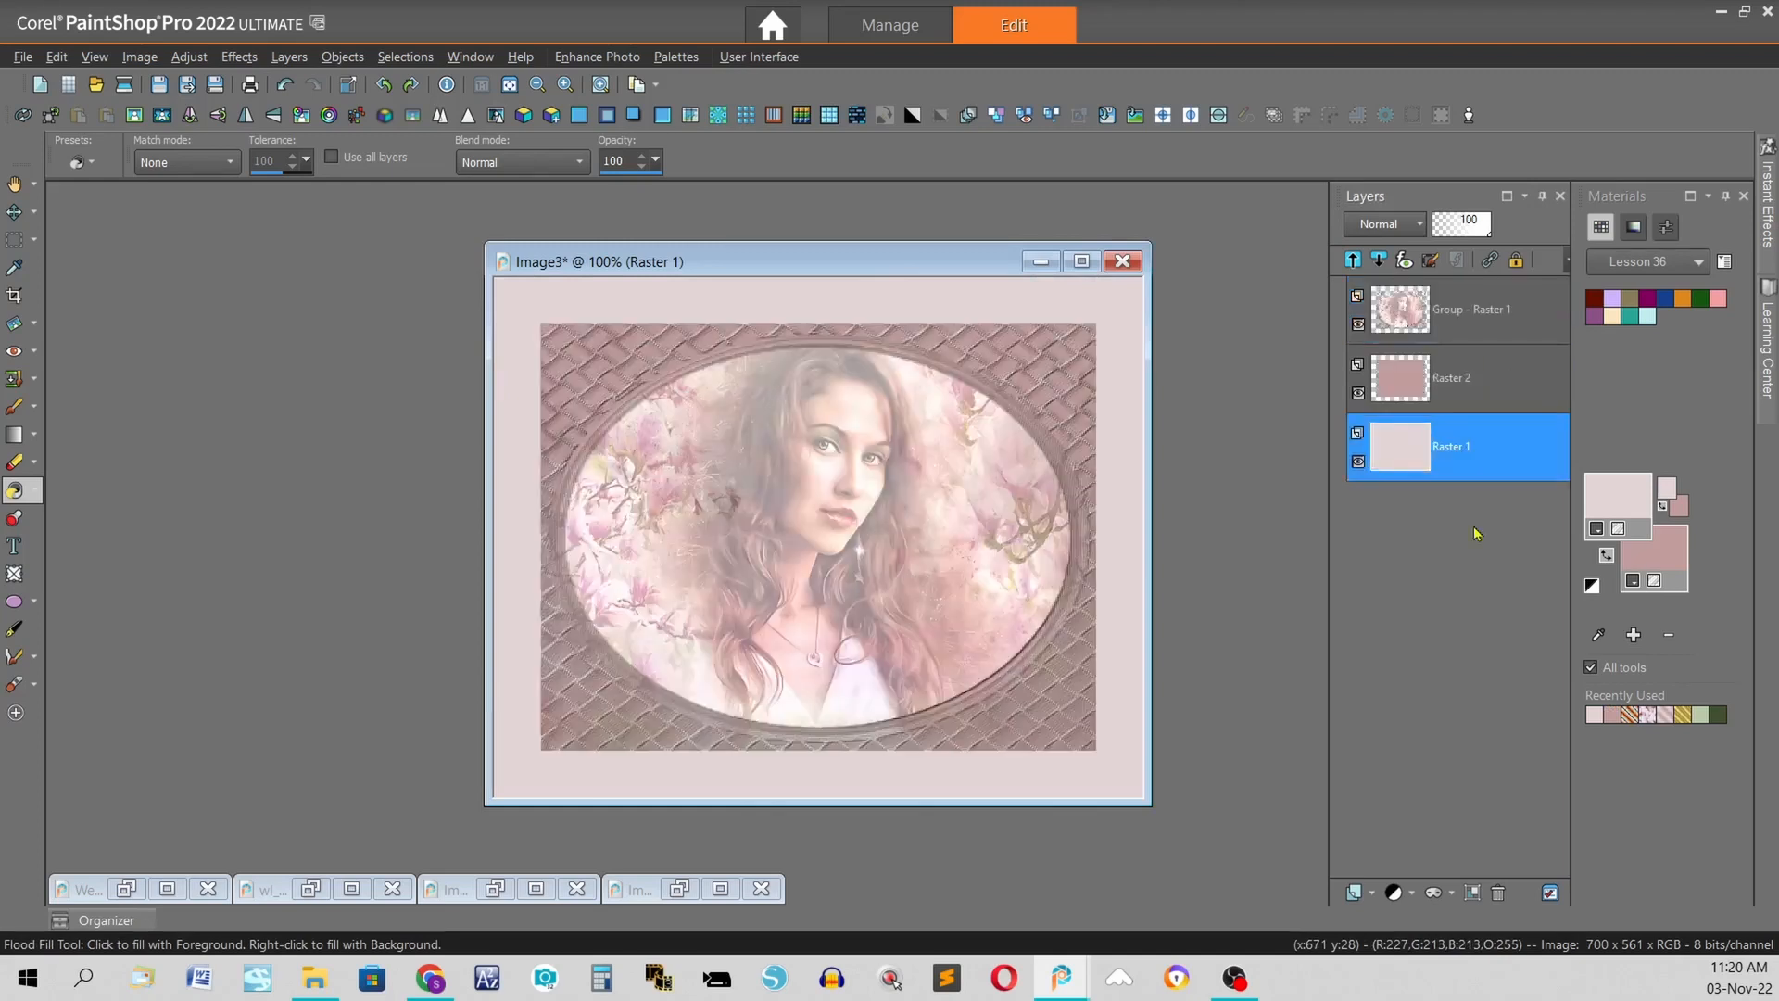
- In the Texture effect for the bottom layer, use winni.texture.39 with size 70%, smoothness 2, depth 1, ambience 78 and shininess 0
left_click(858, 120)
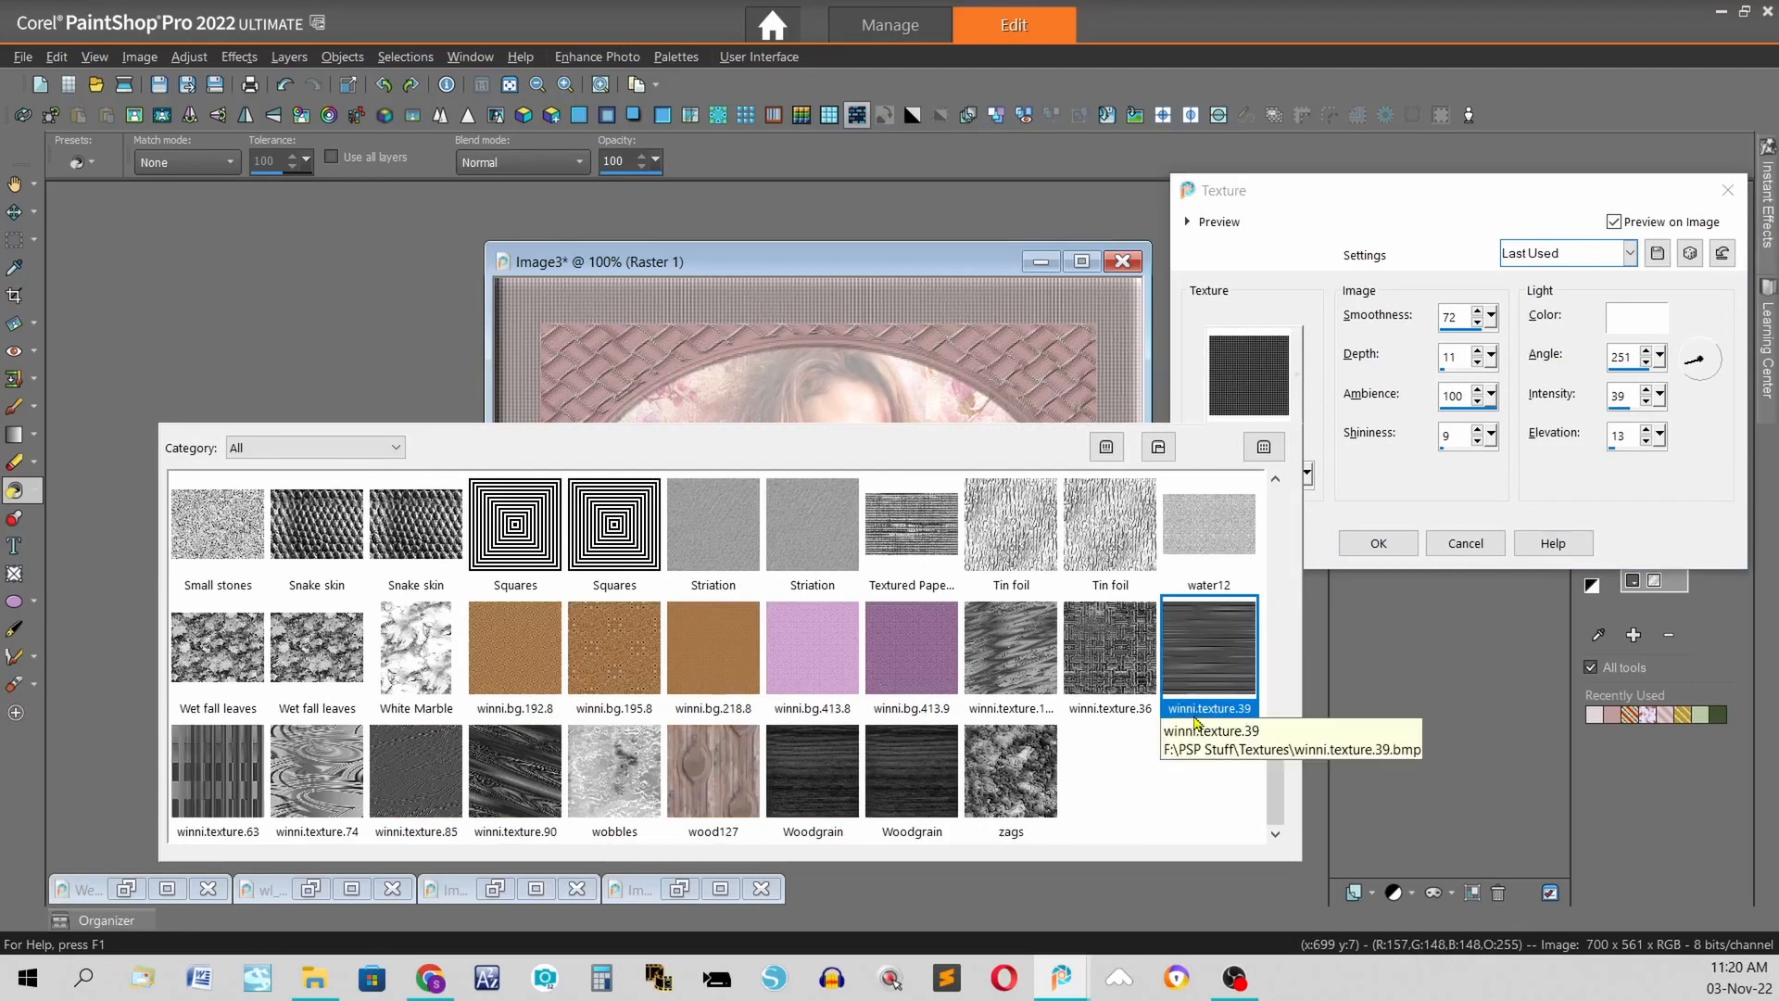
left_click(1223, 662)
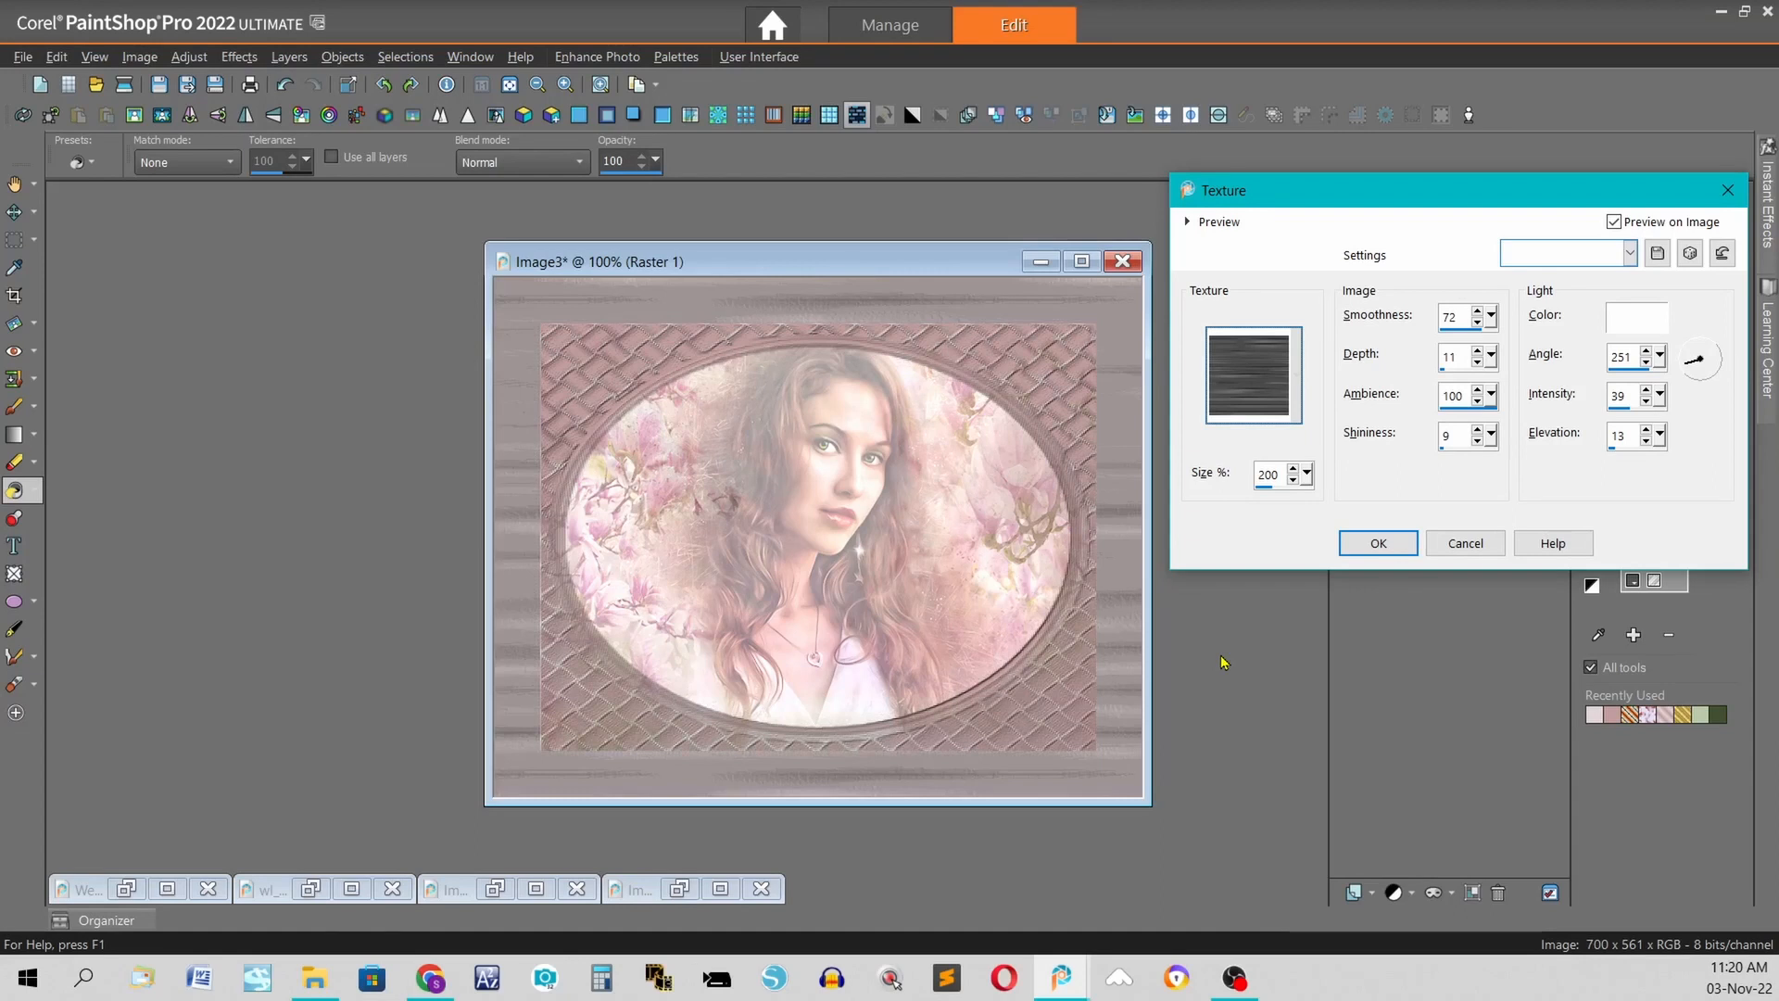
left_click_drag(1284, 473, 1038, 501)
type("70")
key("Tab")
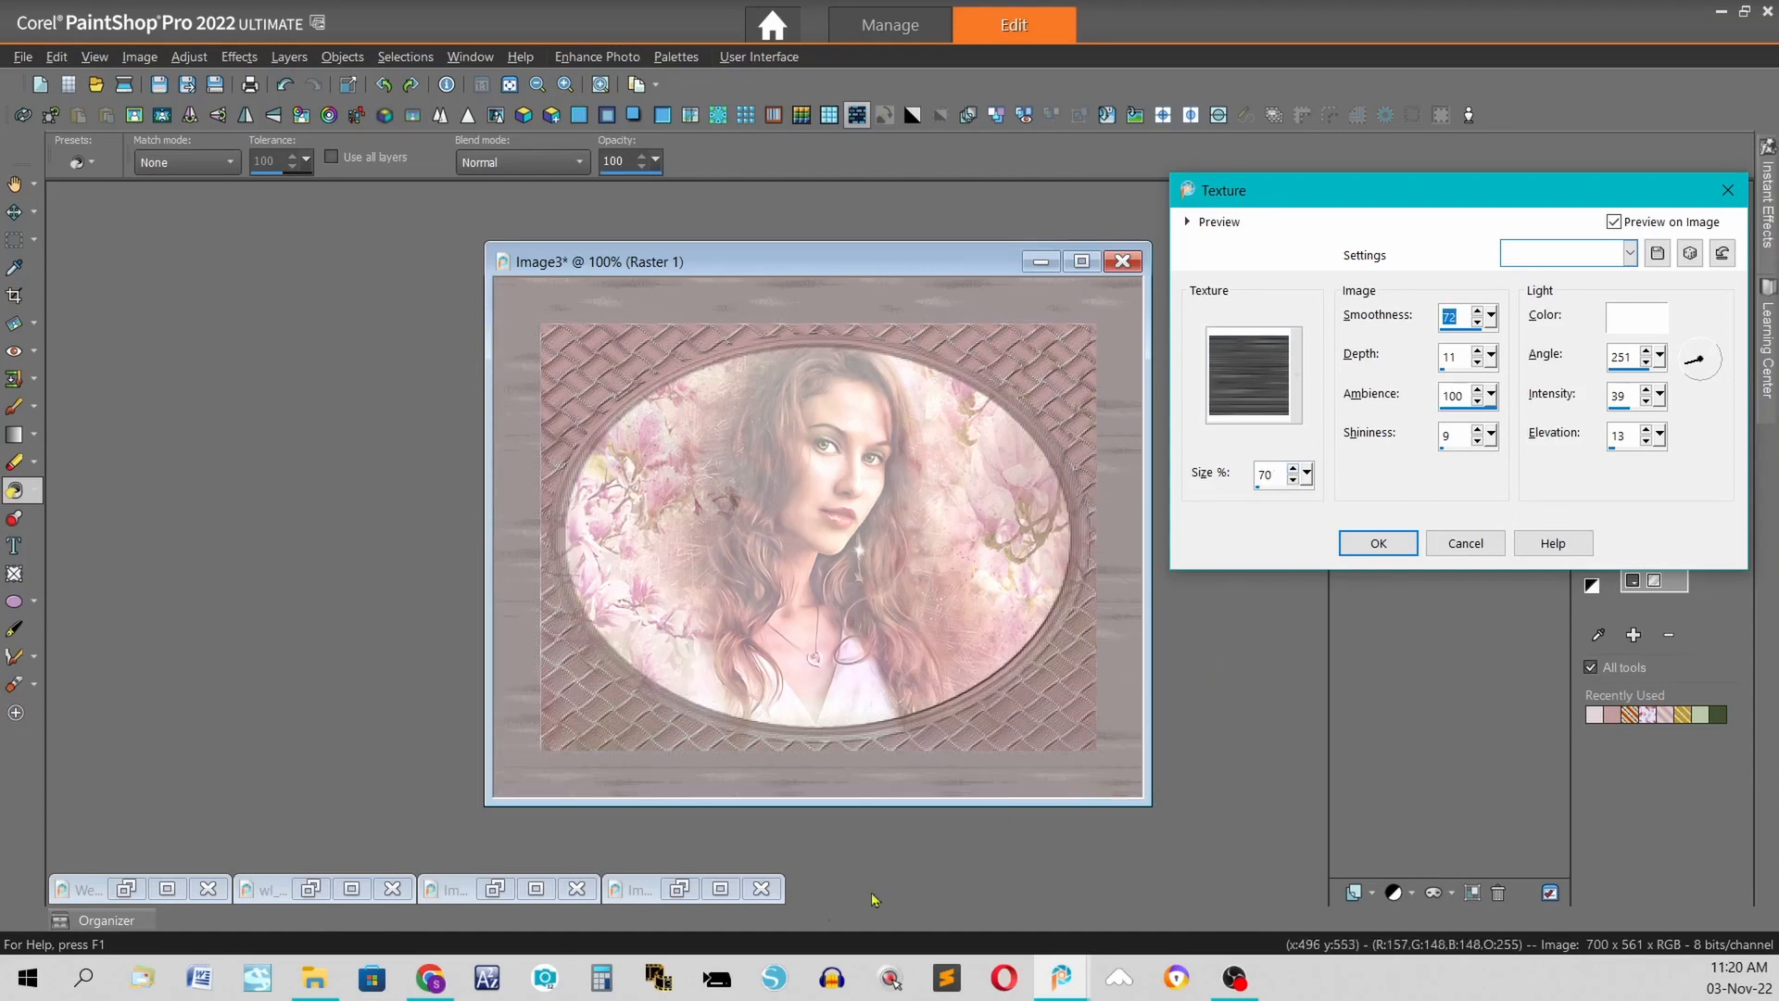
type("2")
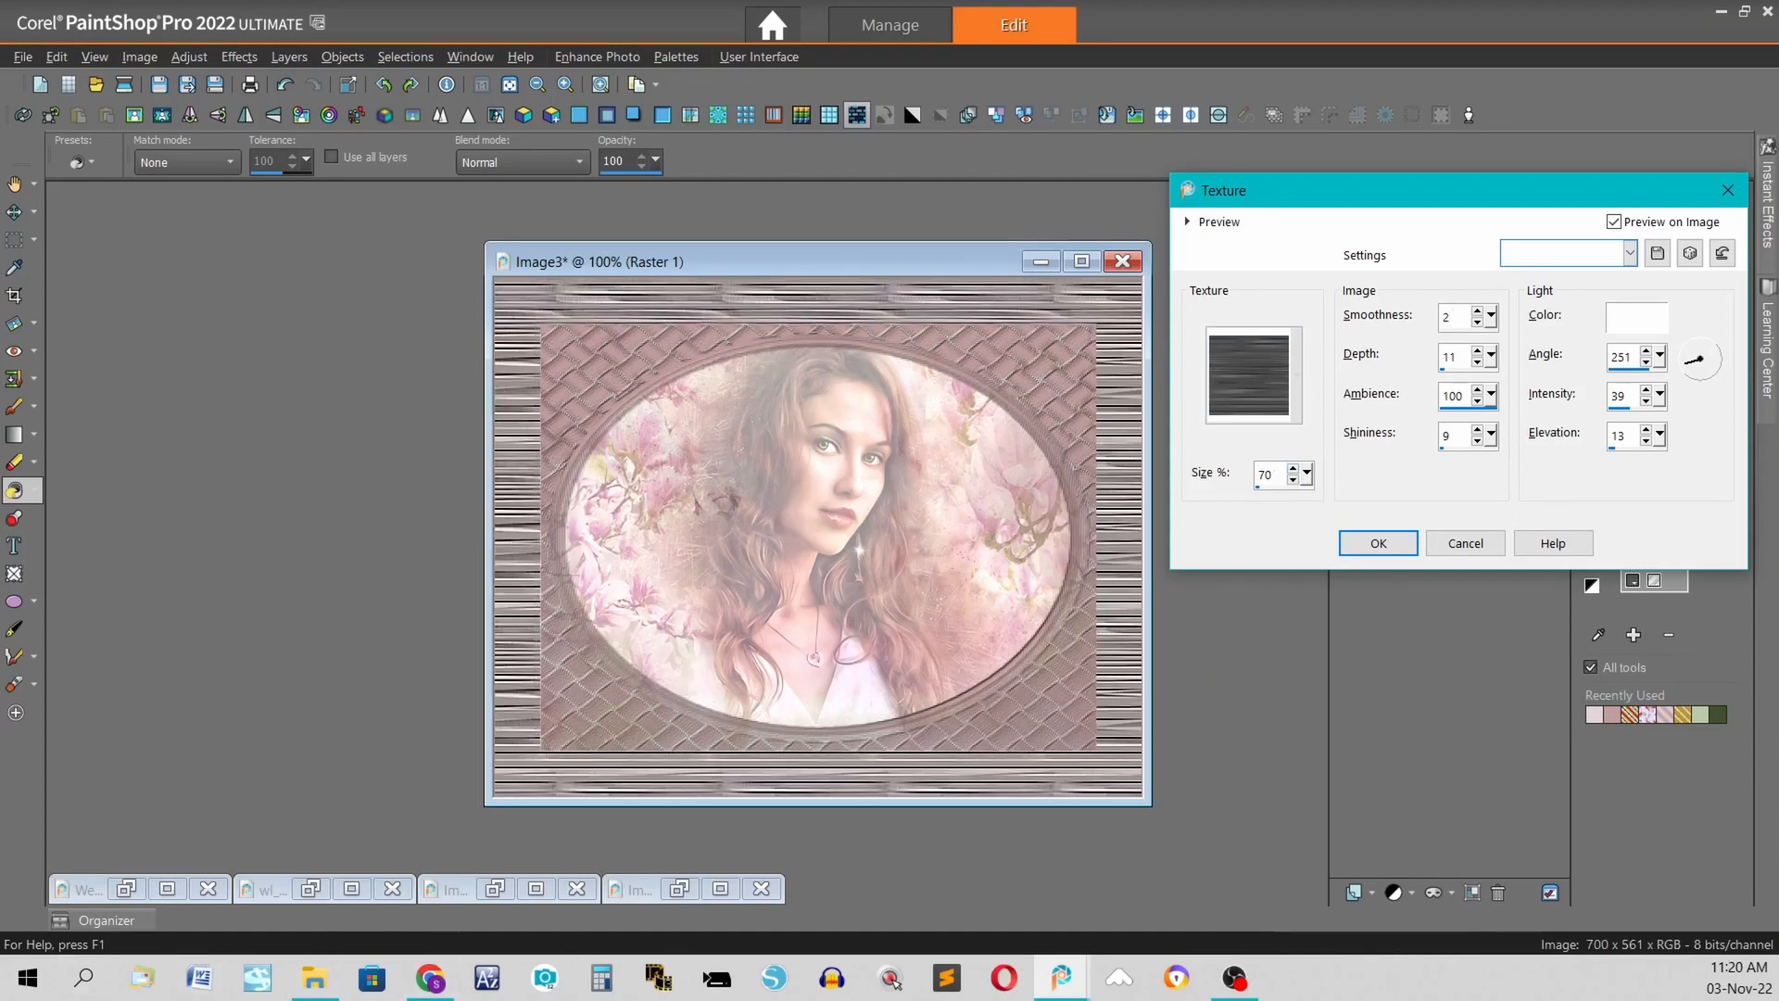
key("Tab")
type("1")
key("Tab")
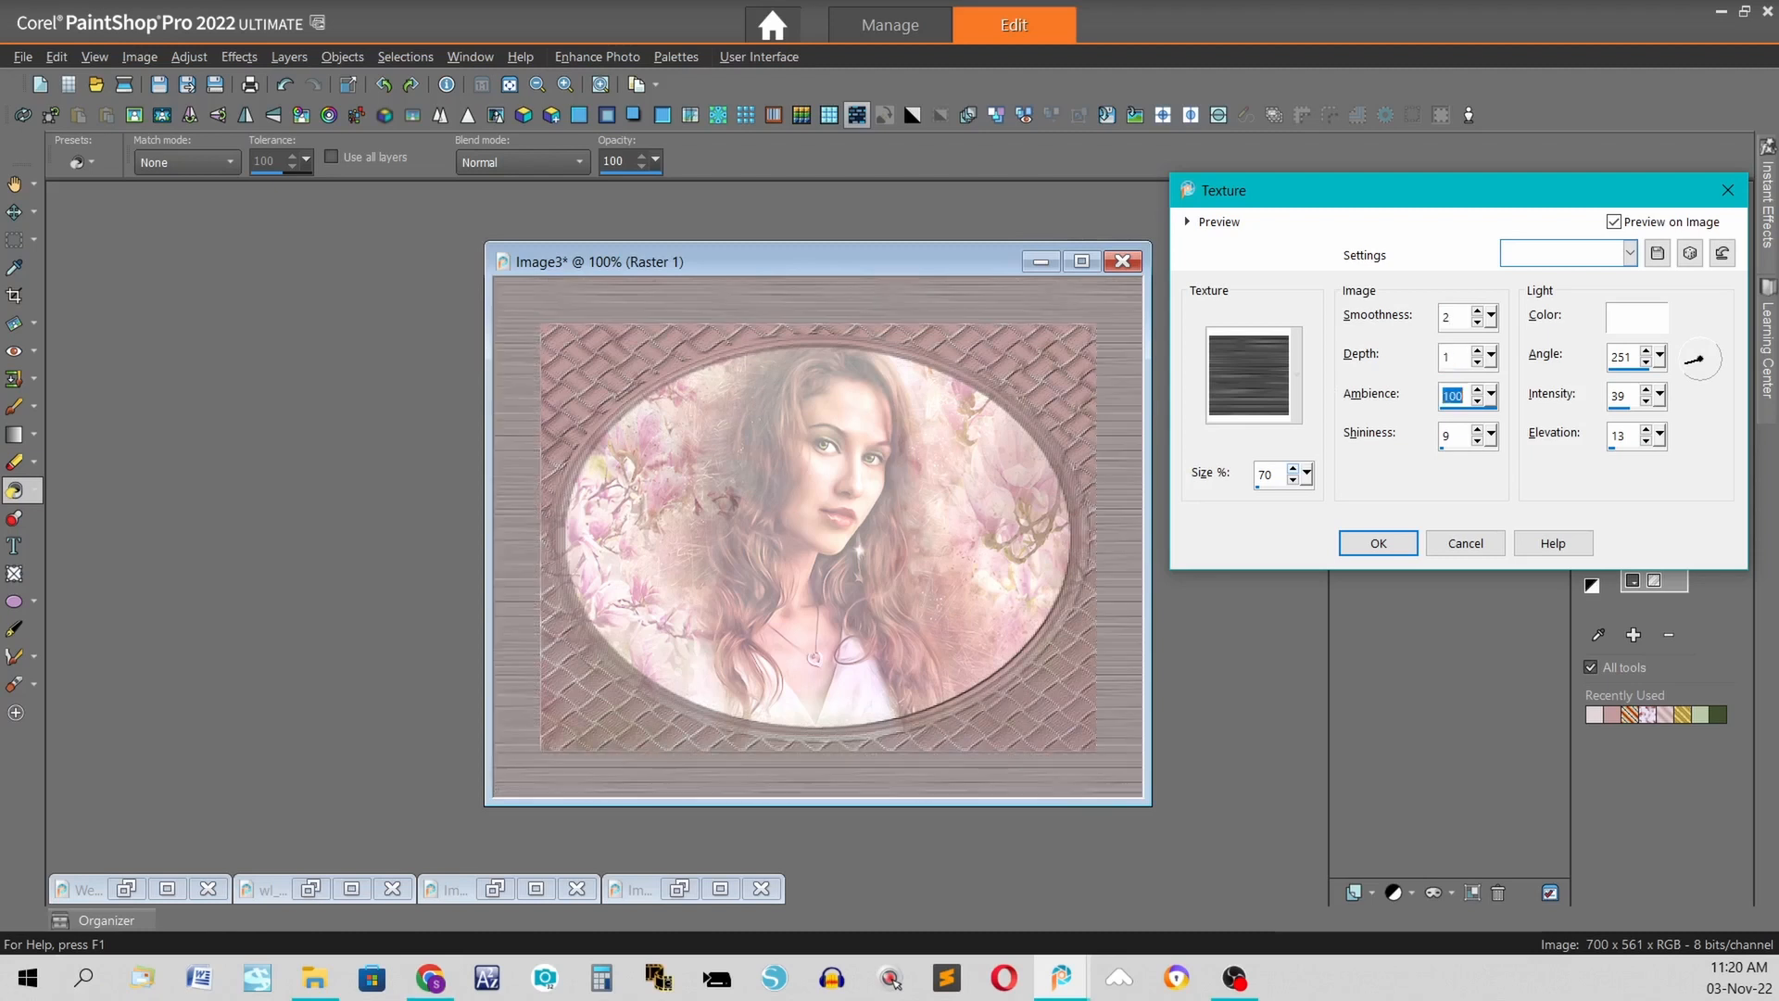
type("78")
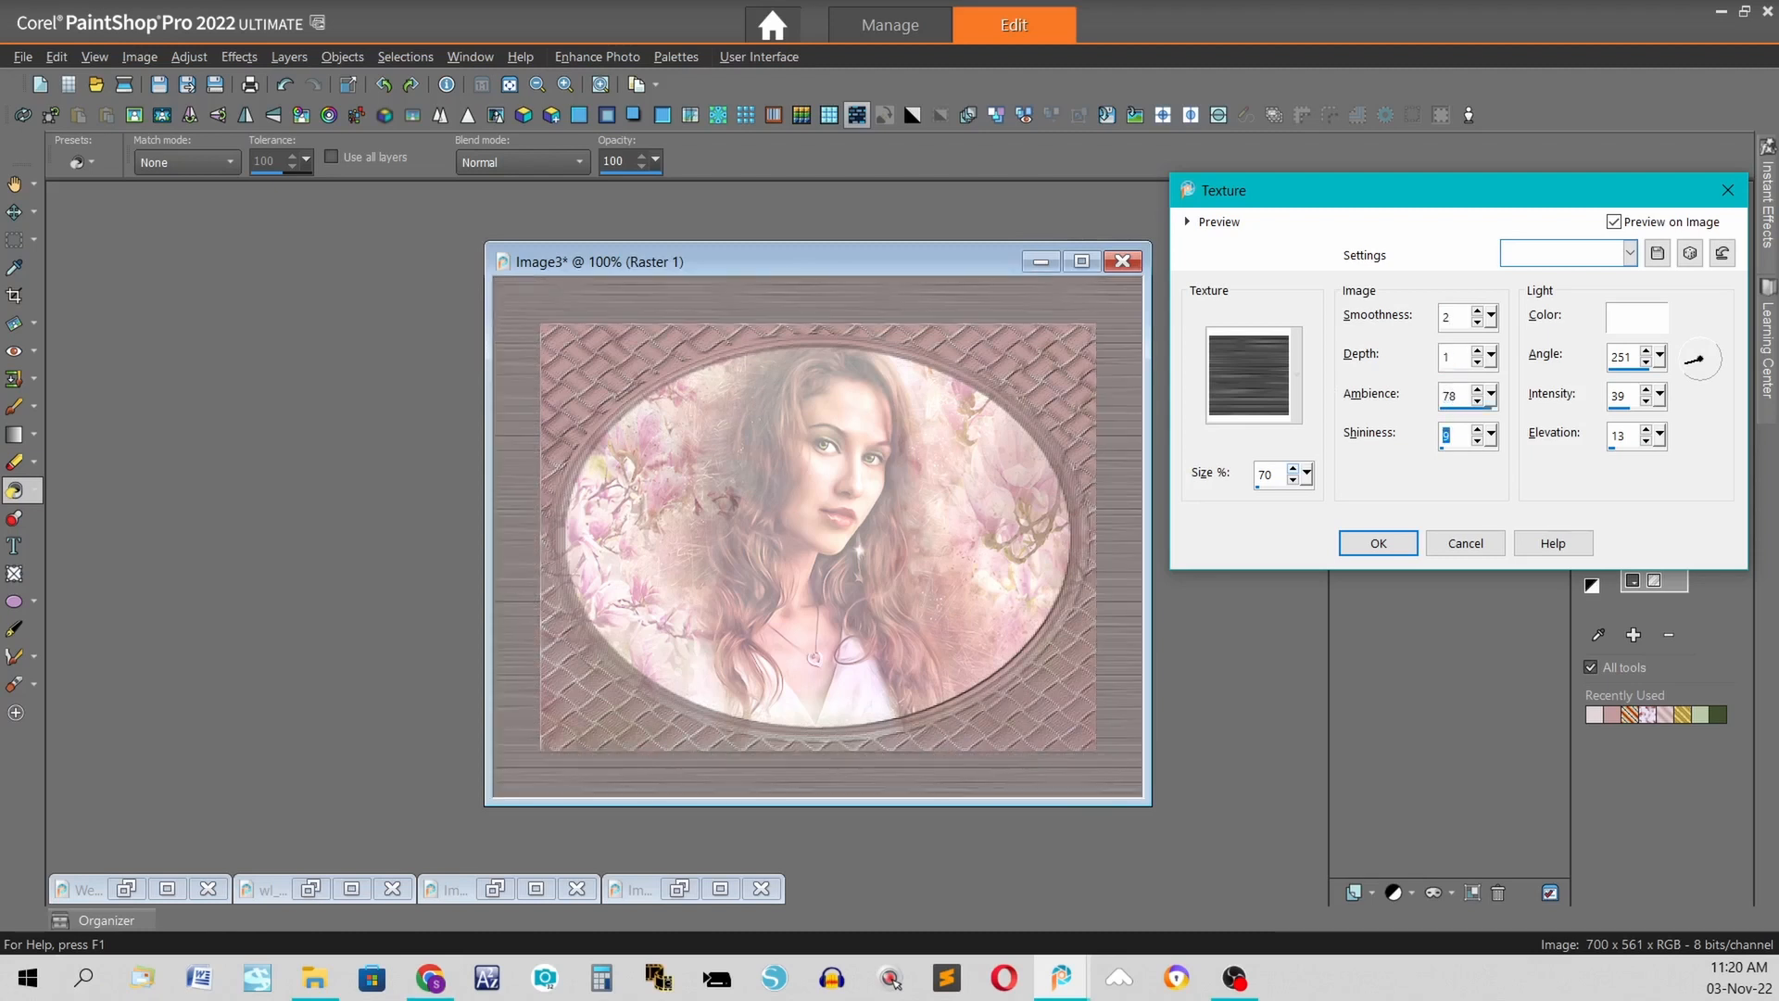
type("0")
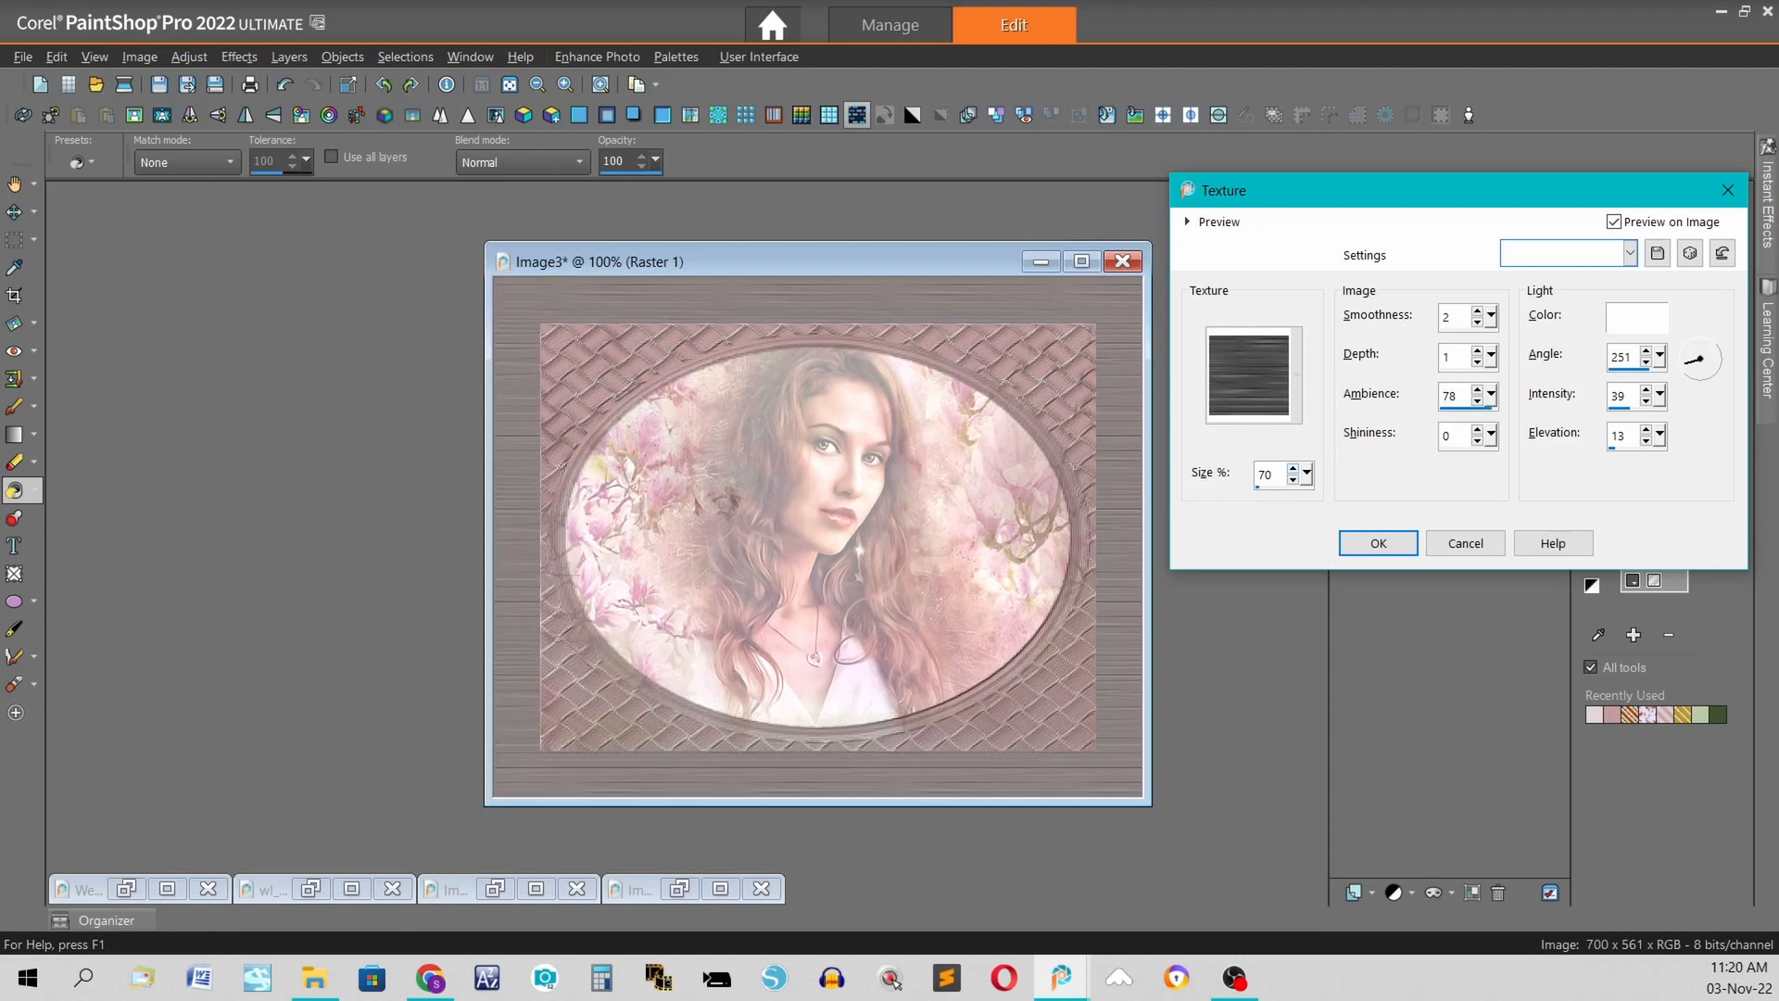
- Set the texture's light to colour #b6b6b6, angle 0, intensity 50 and elevation 25, and apply the effect
left_click(1639, 318)
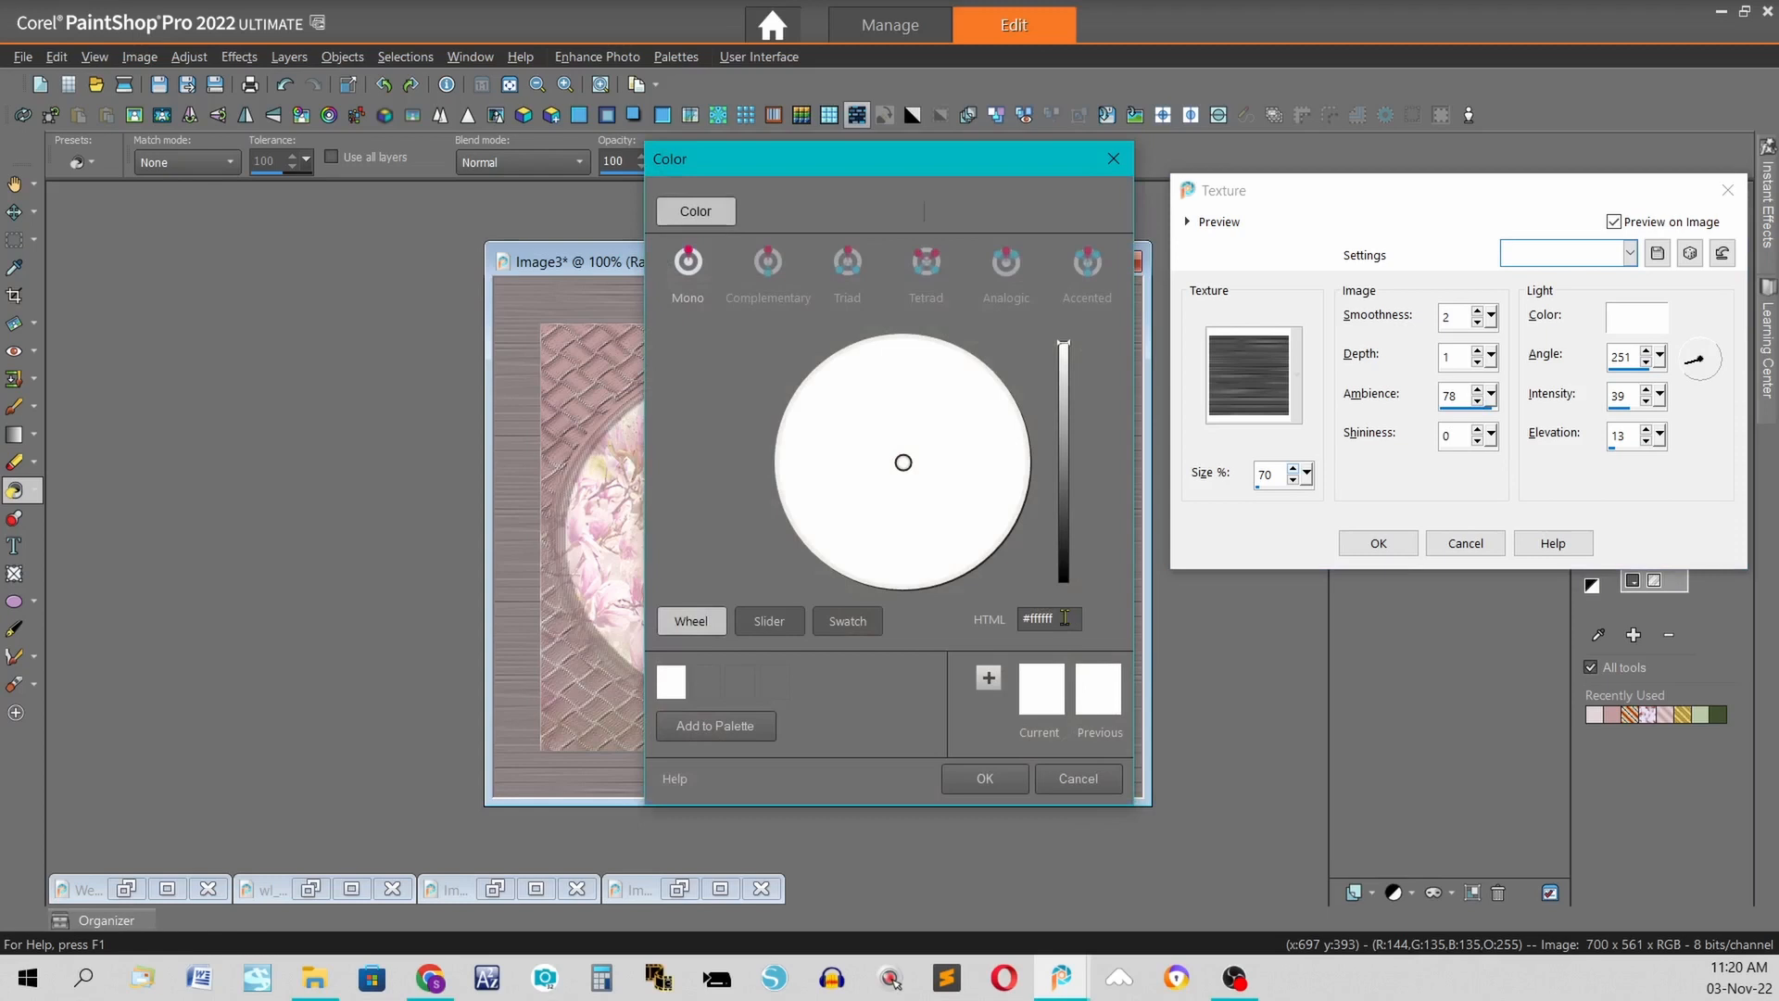
left_click_drag(1068, 617, 968, 619)
key("BackSpace")
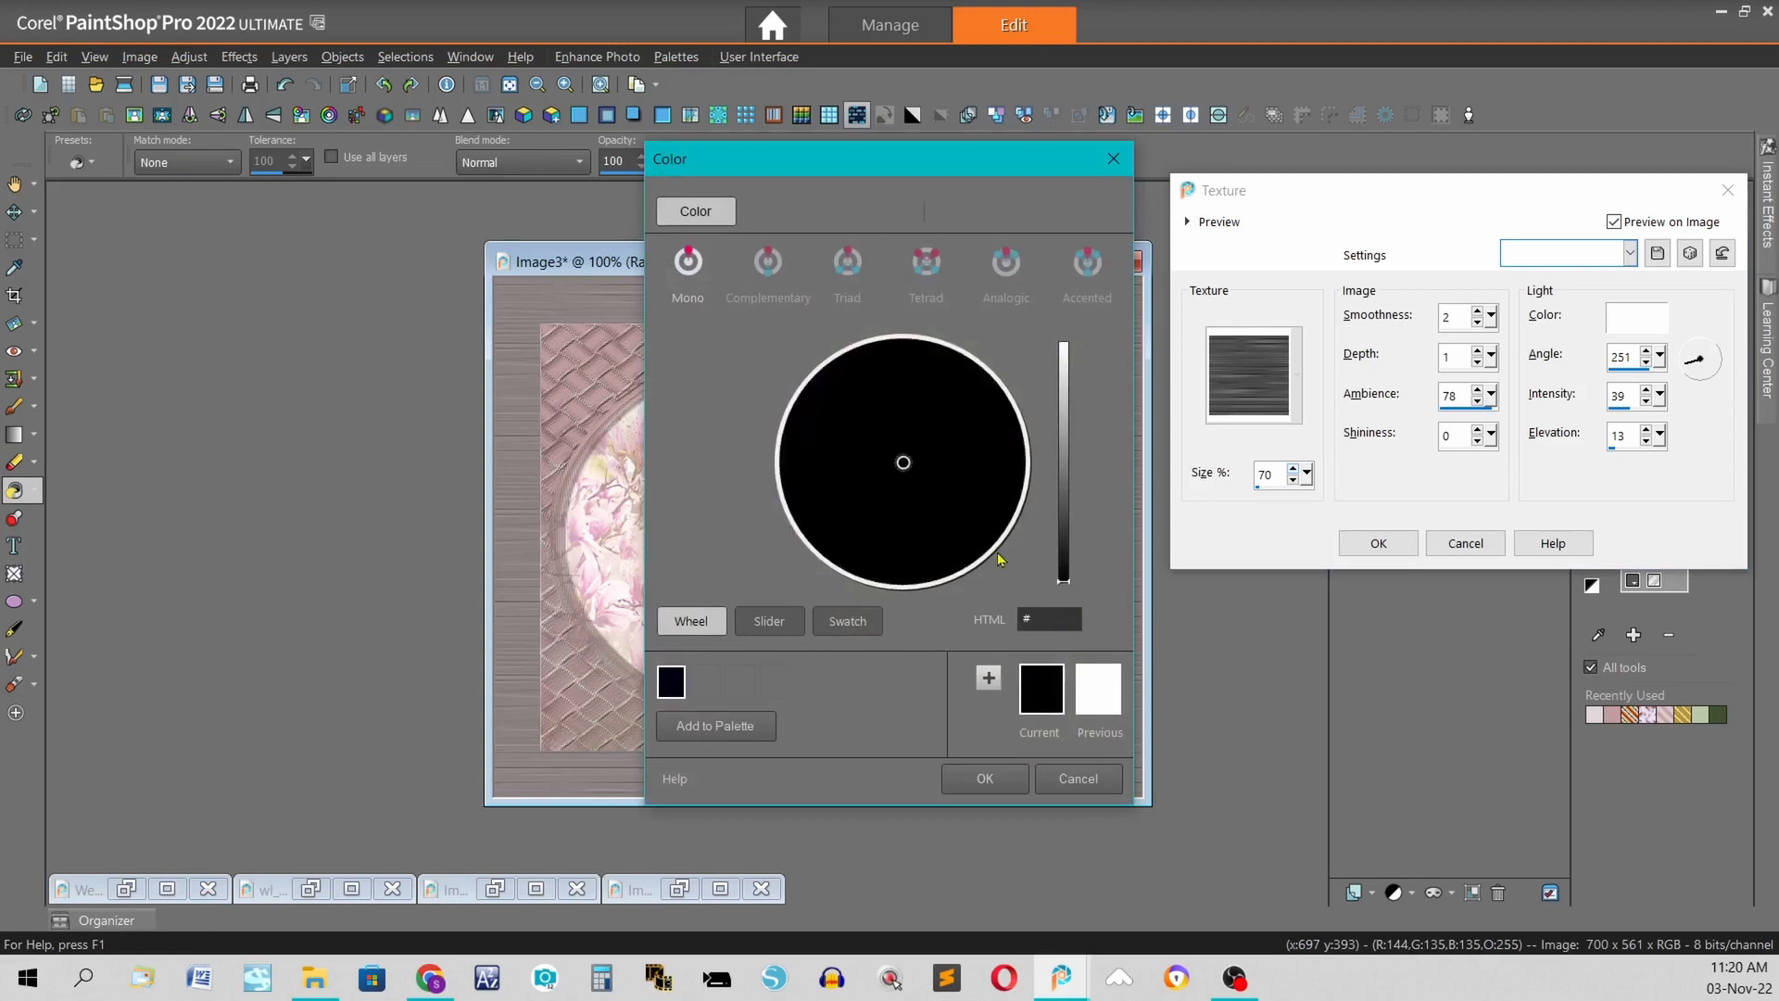
type("b6")
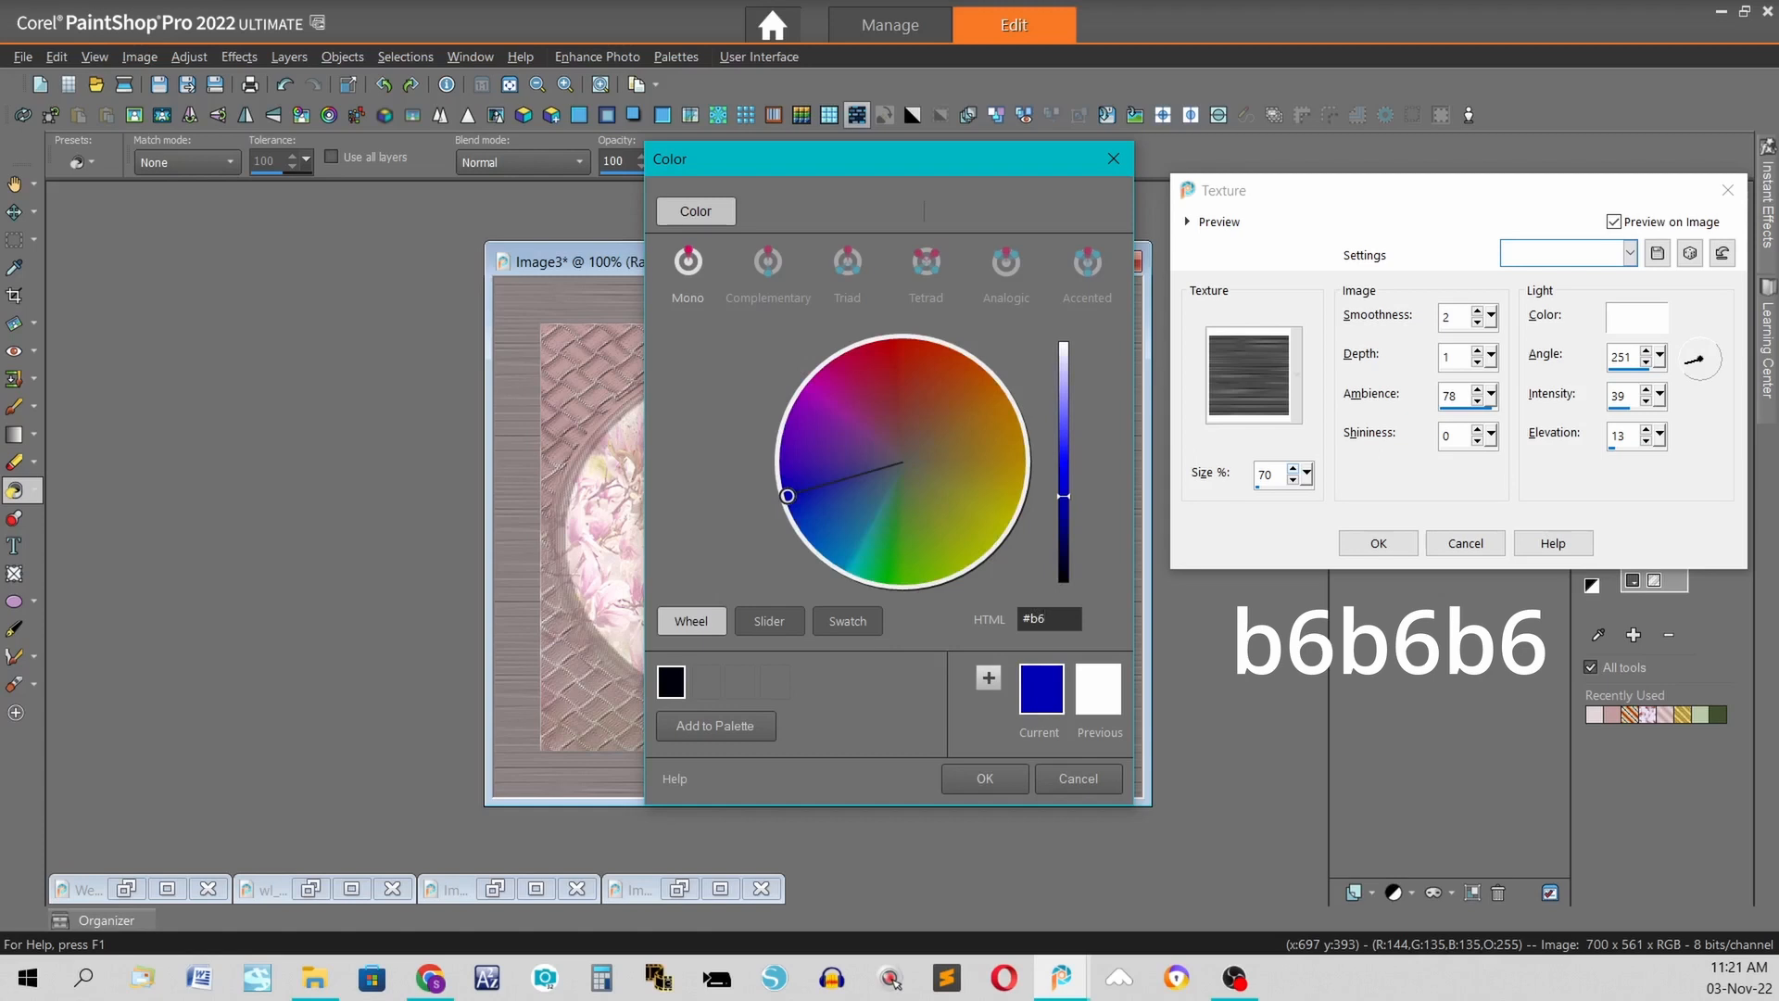
type("b6b6")
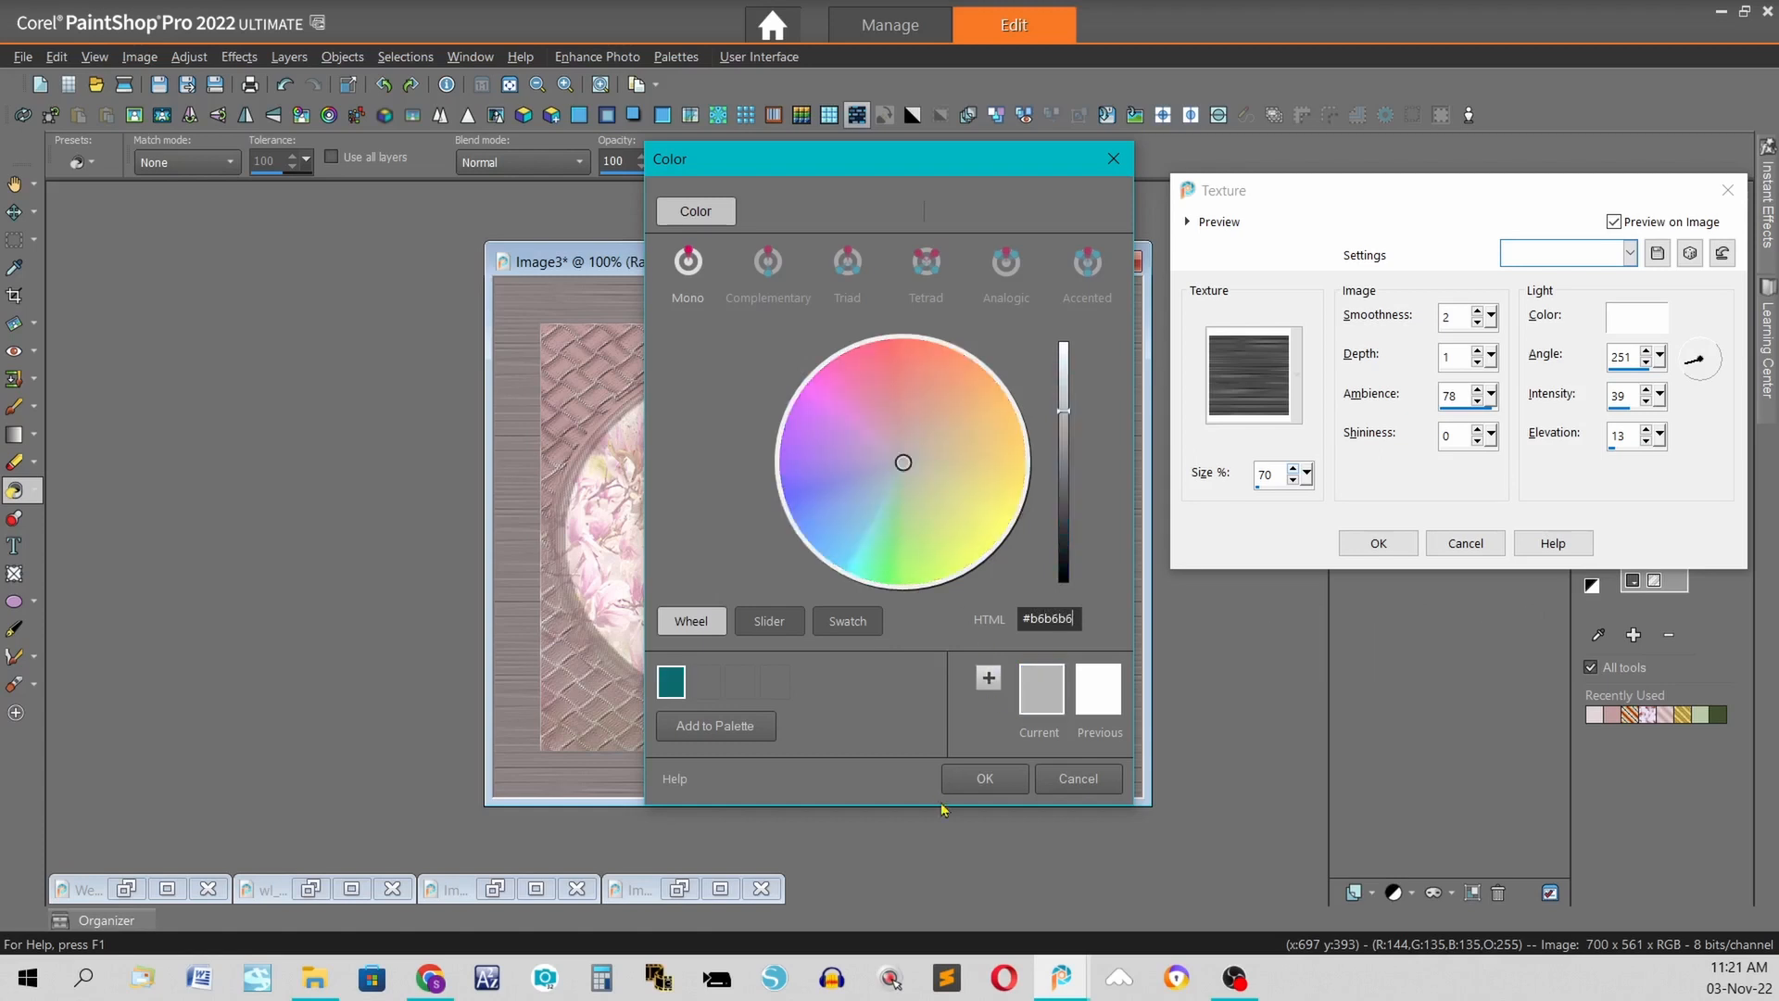
left_click(984, 778)
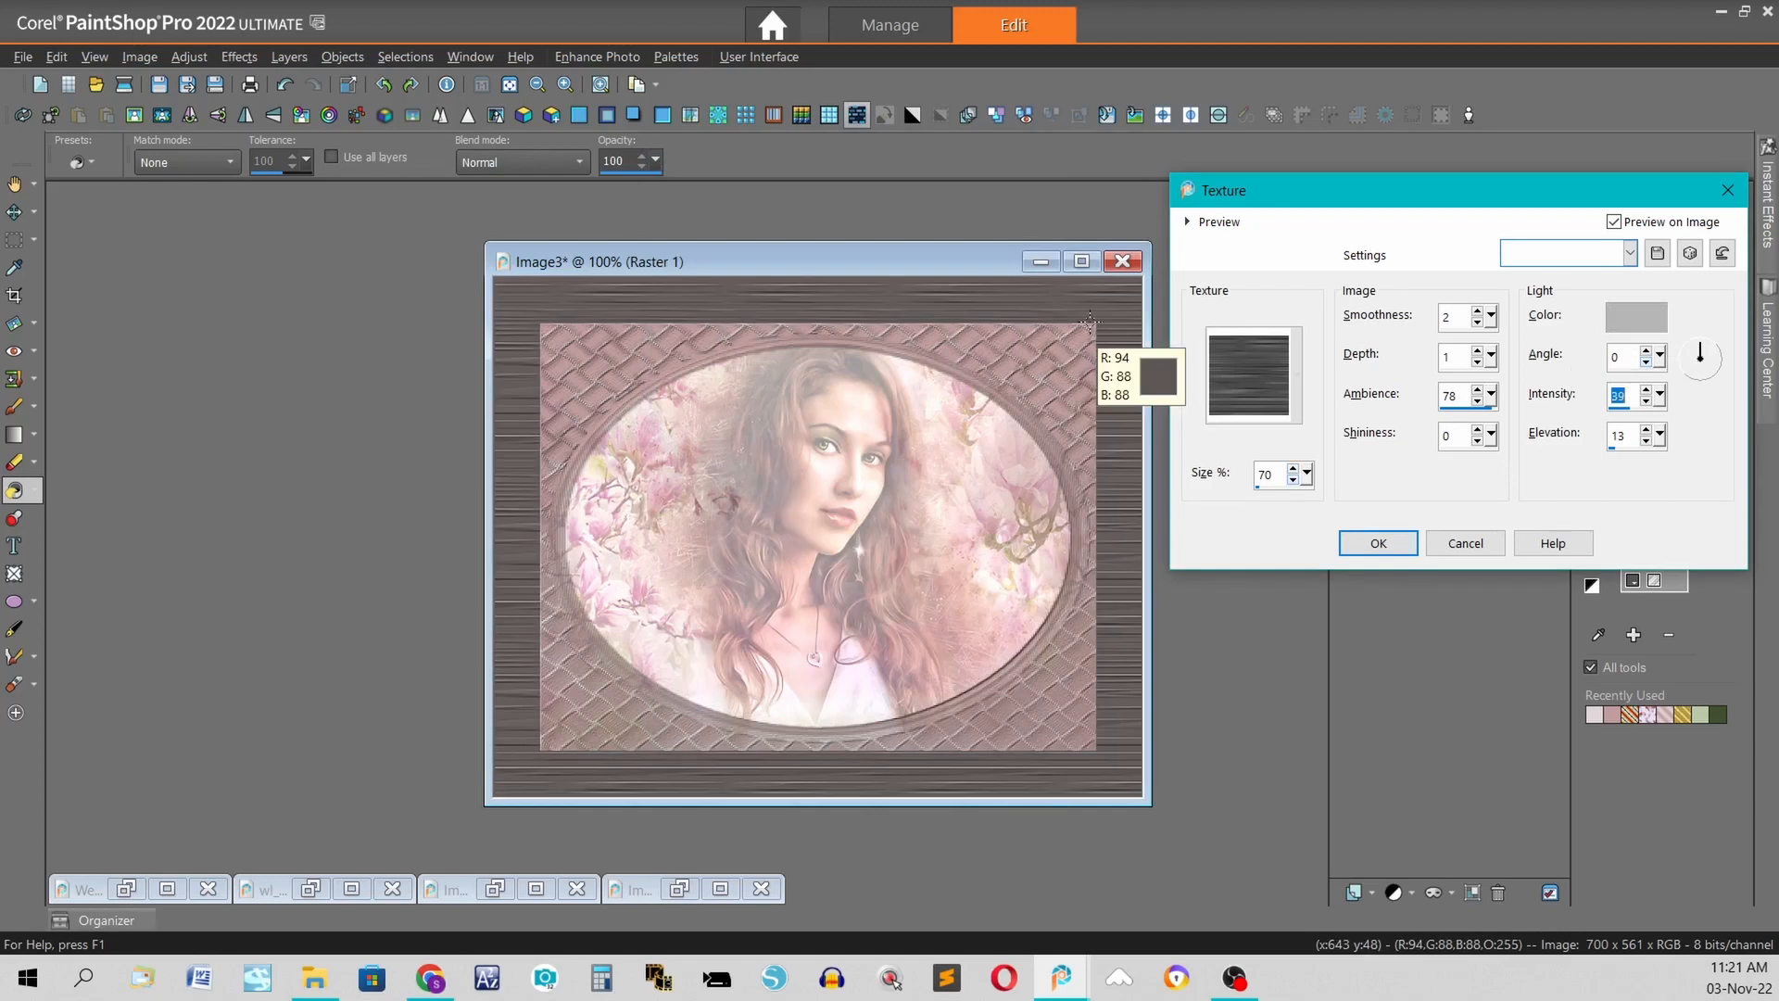
type("50")
key("Tab")
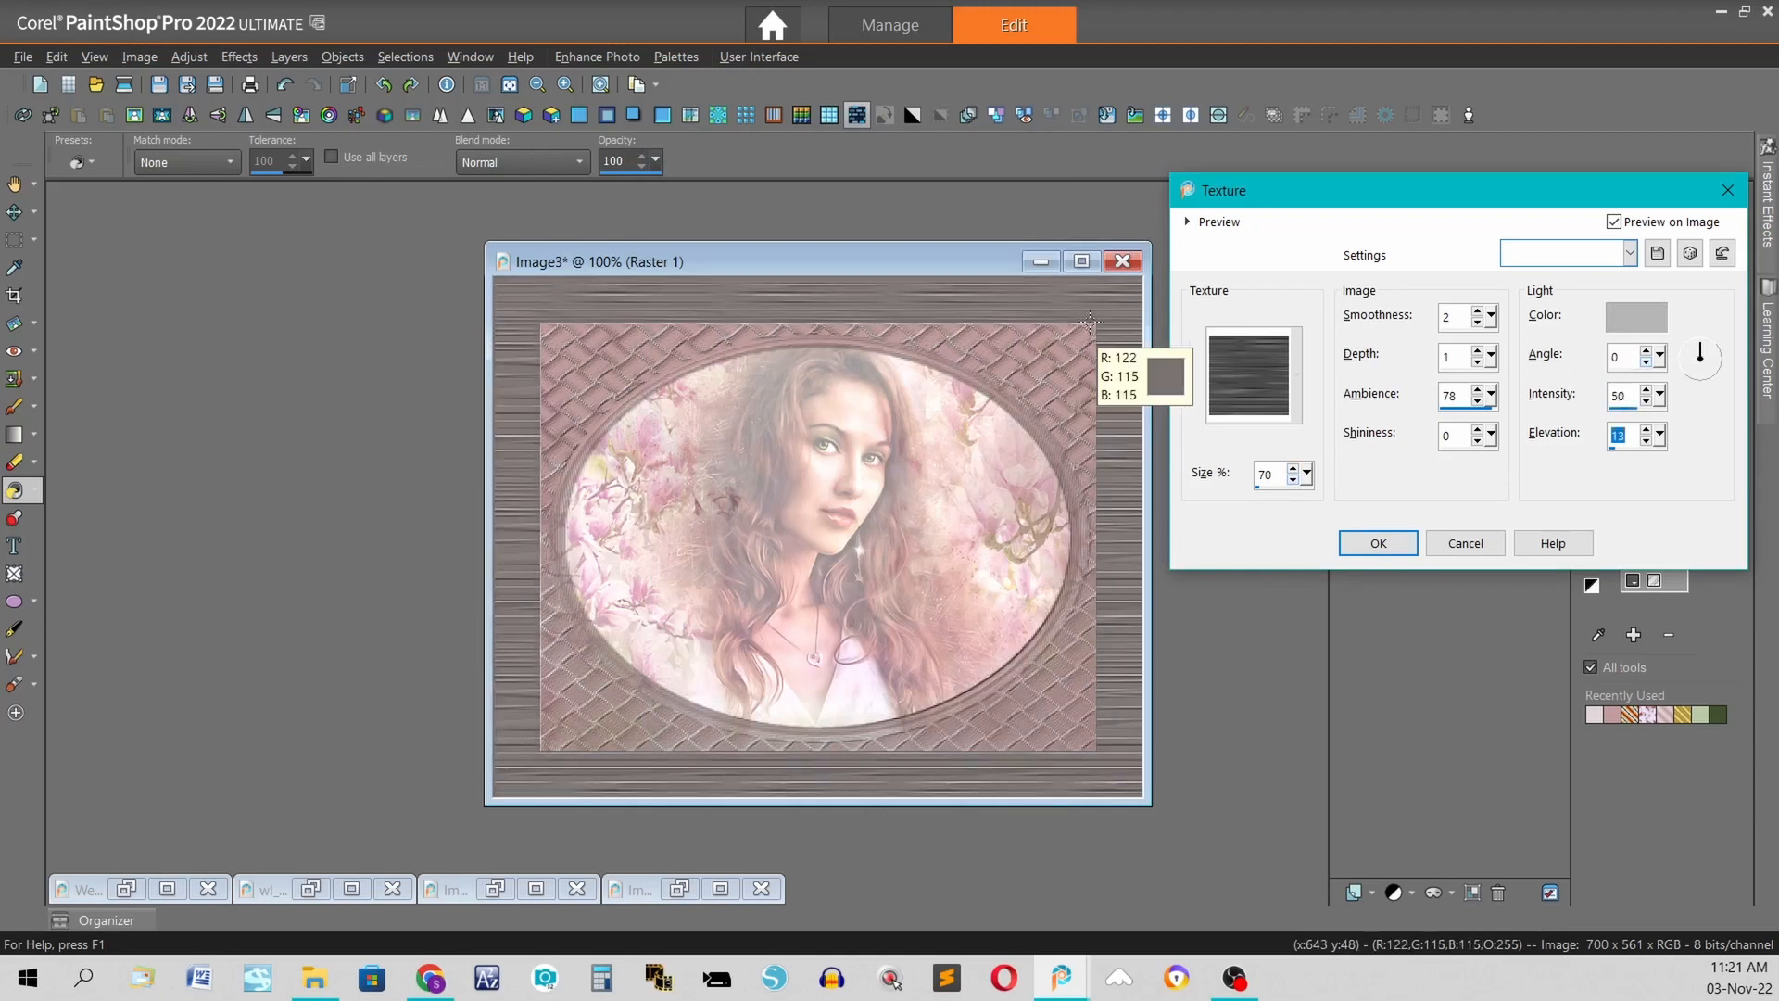
type("25")
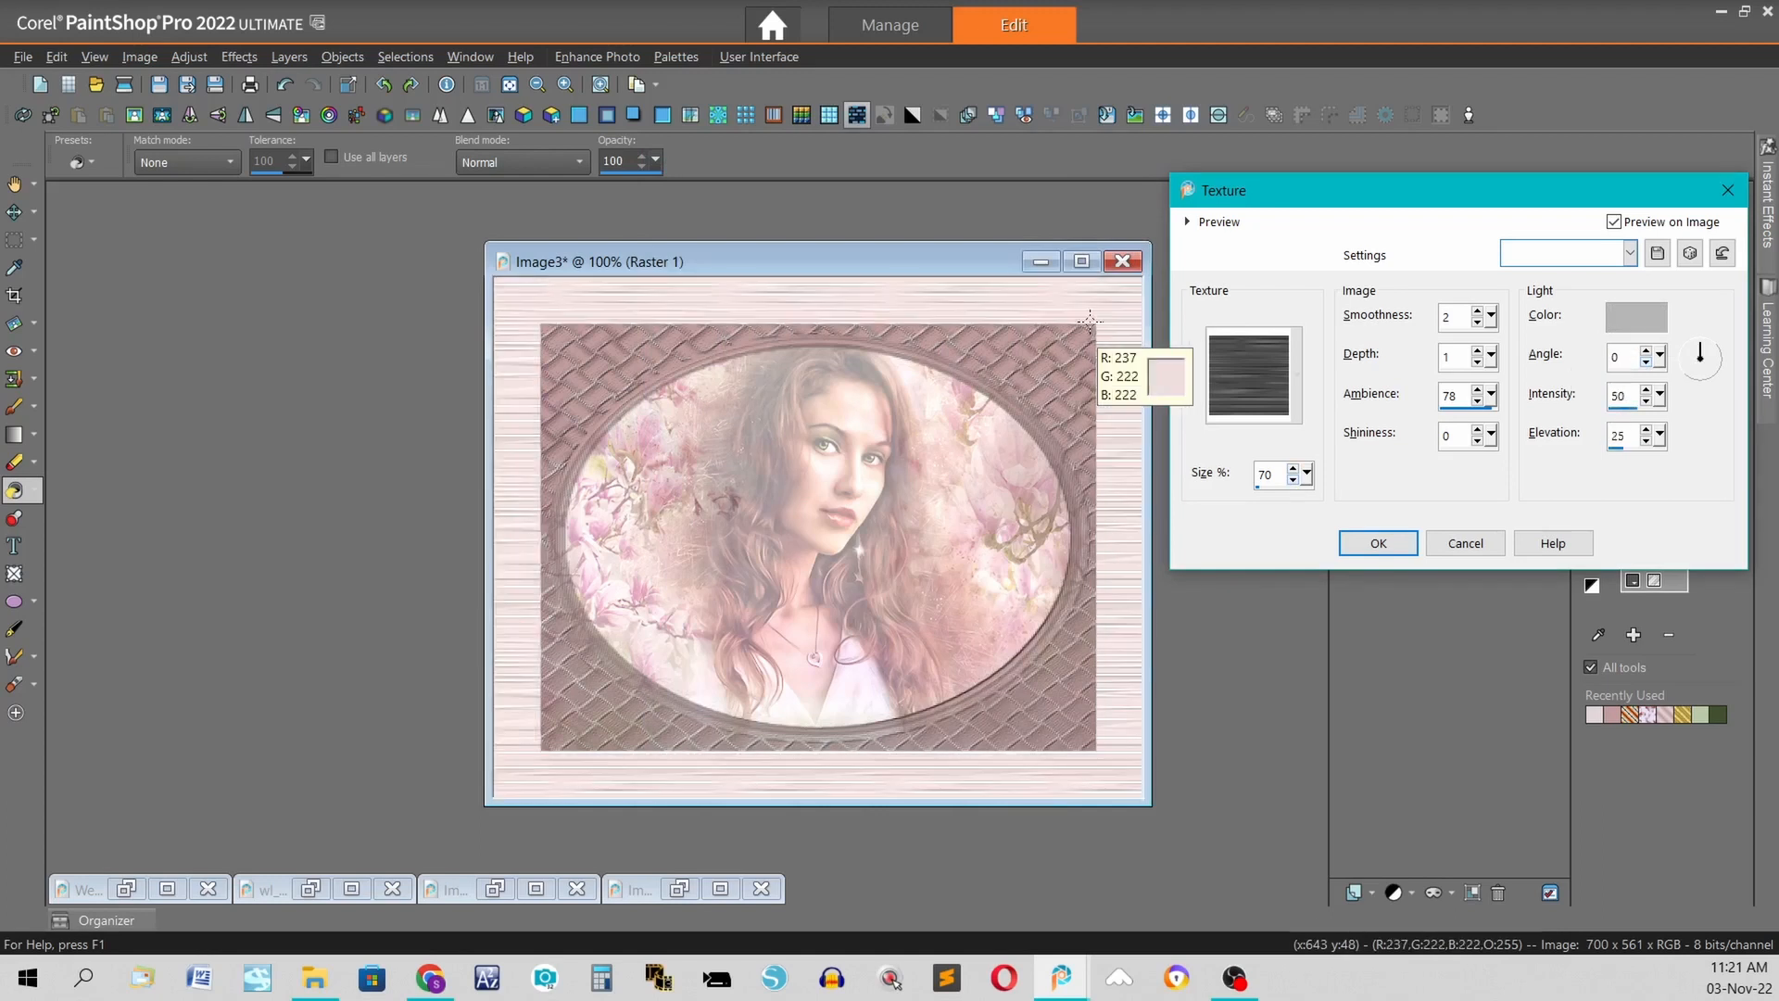
left_click(1378, 544)
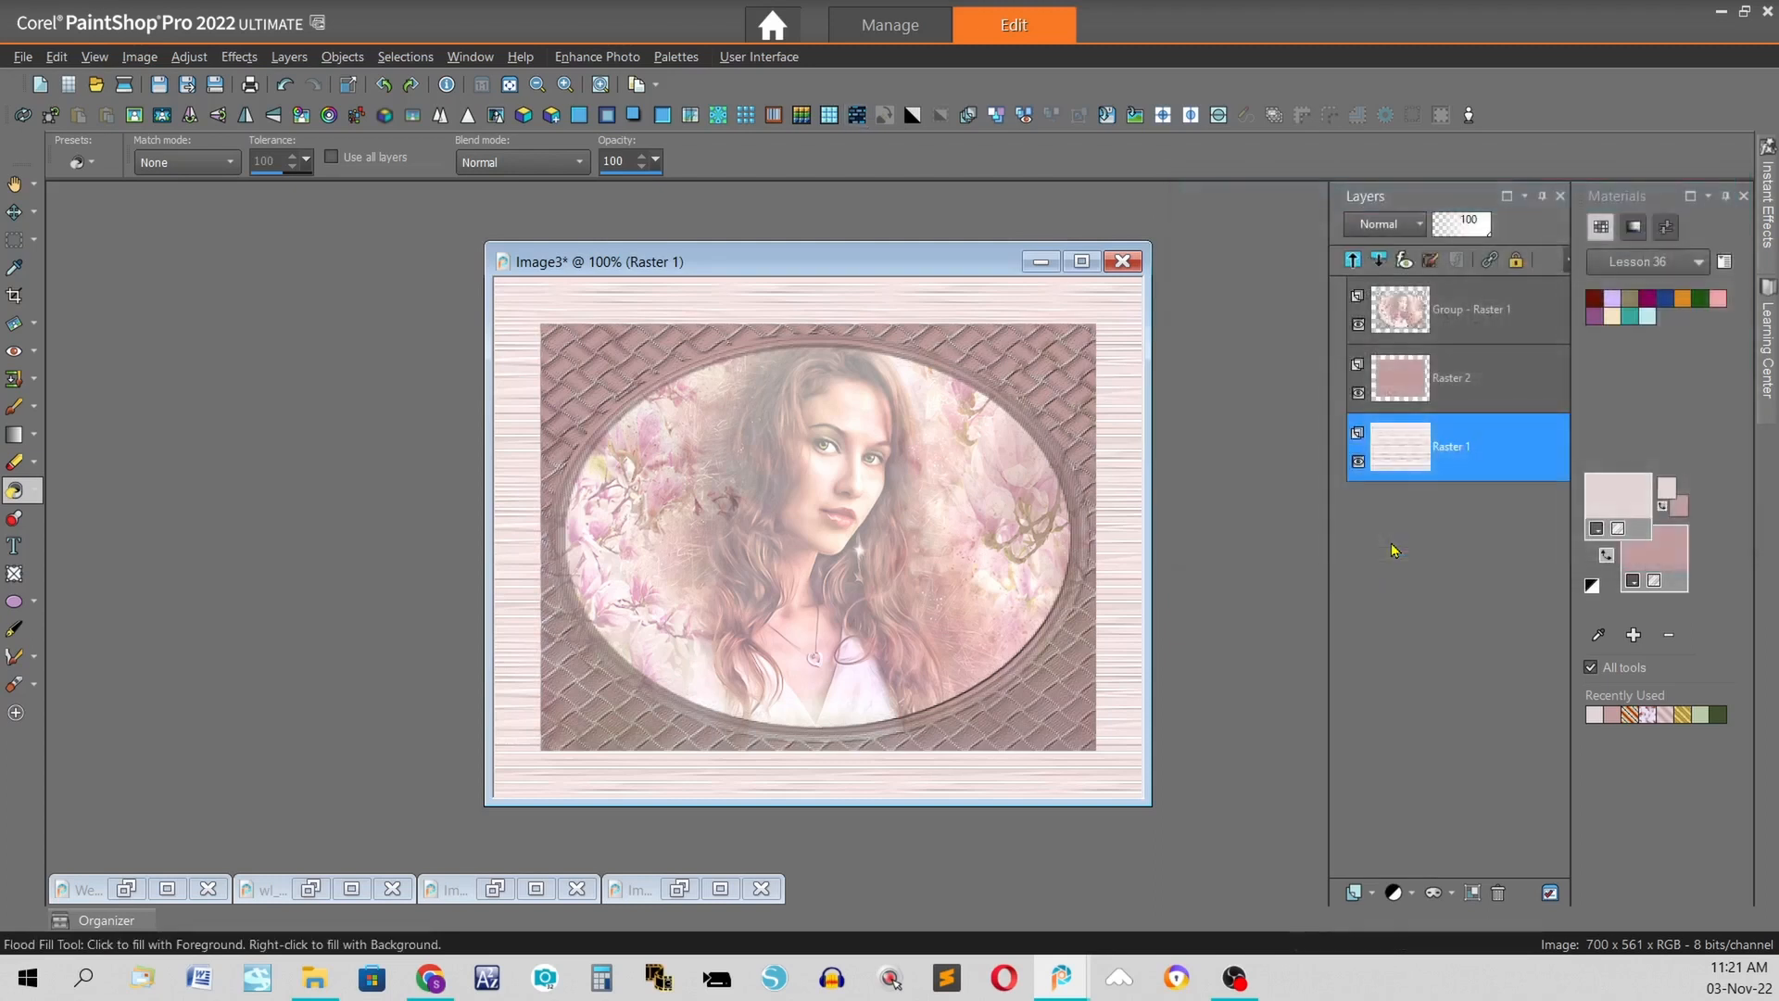
- Apply Spiky Halo twice to the bottom layer with offsets -91 and -95, amplitude 12, frequency 32, radius 2 and the foreground colour as edge colour
left_click(239, 57)
mouse_move(357, 222)
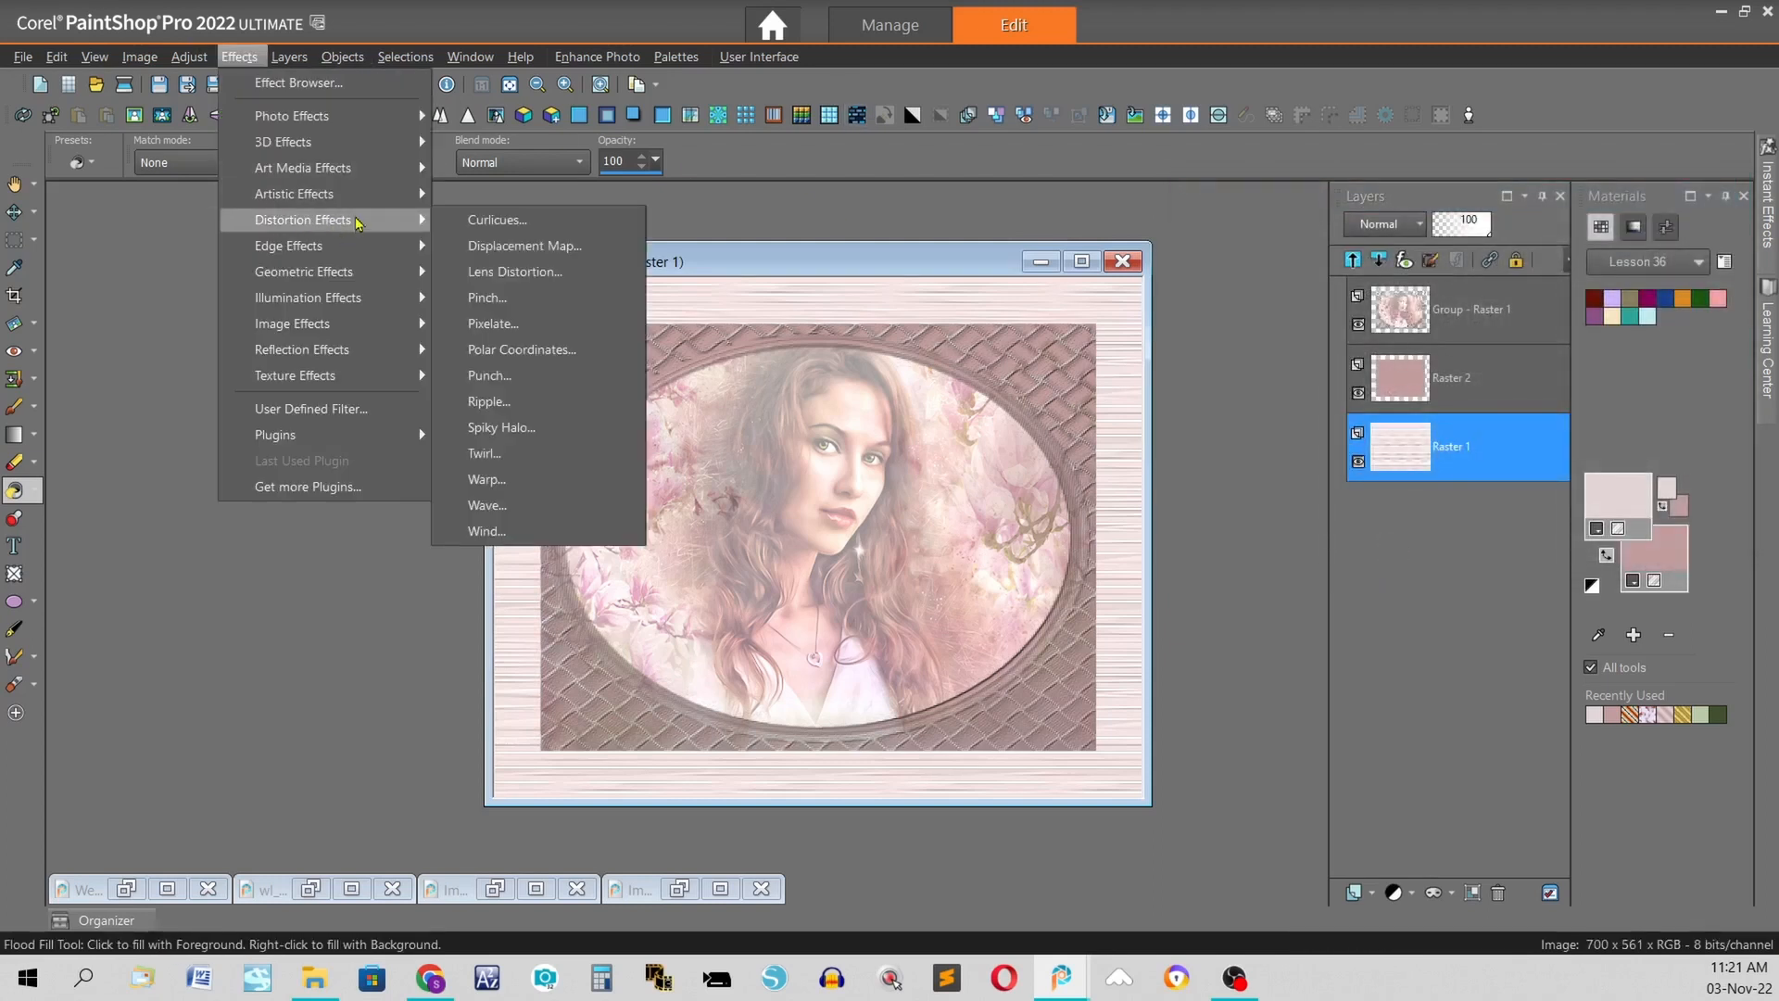
left_click(572, 436)
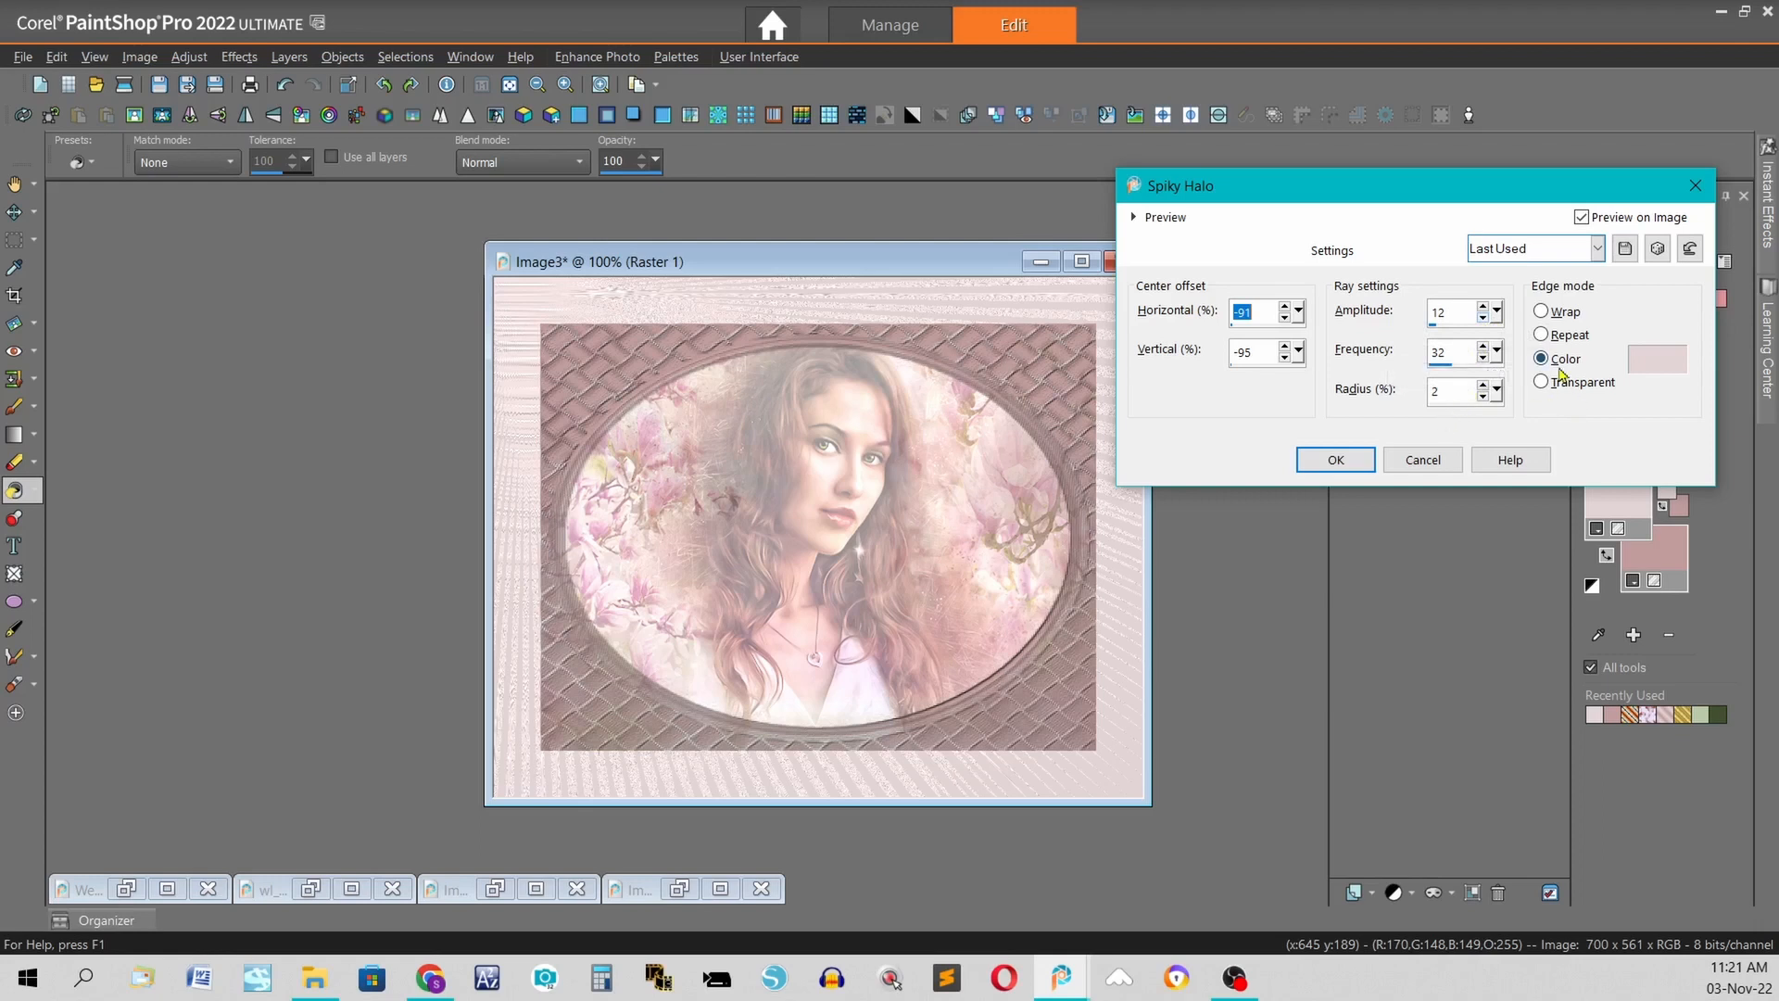
left_click(1674, 357)
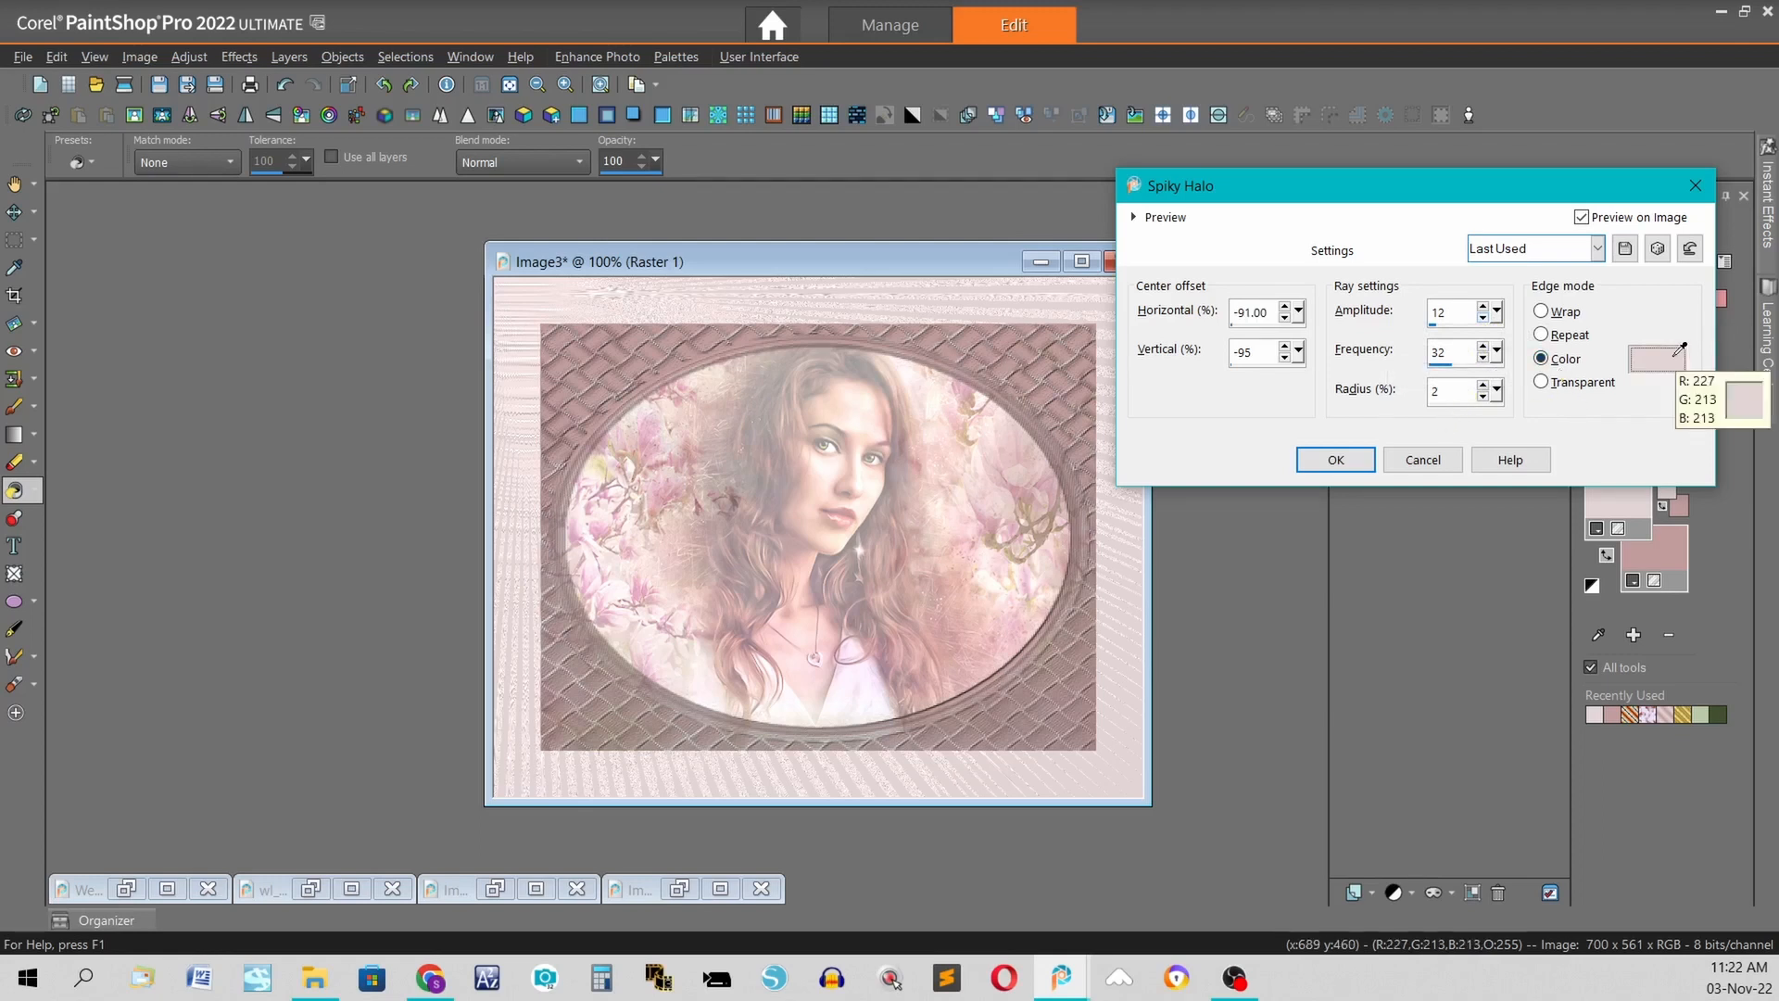
right_click(1679, 351)
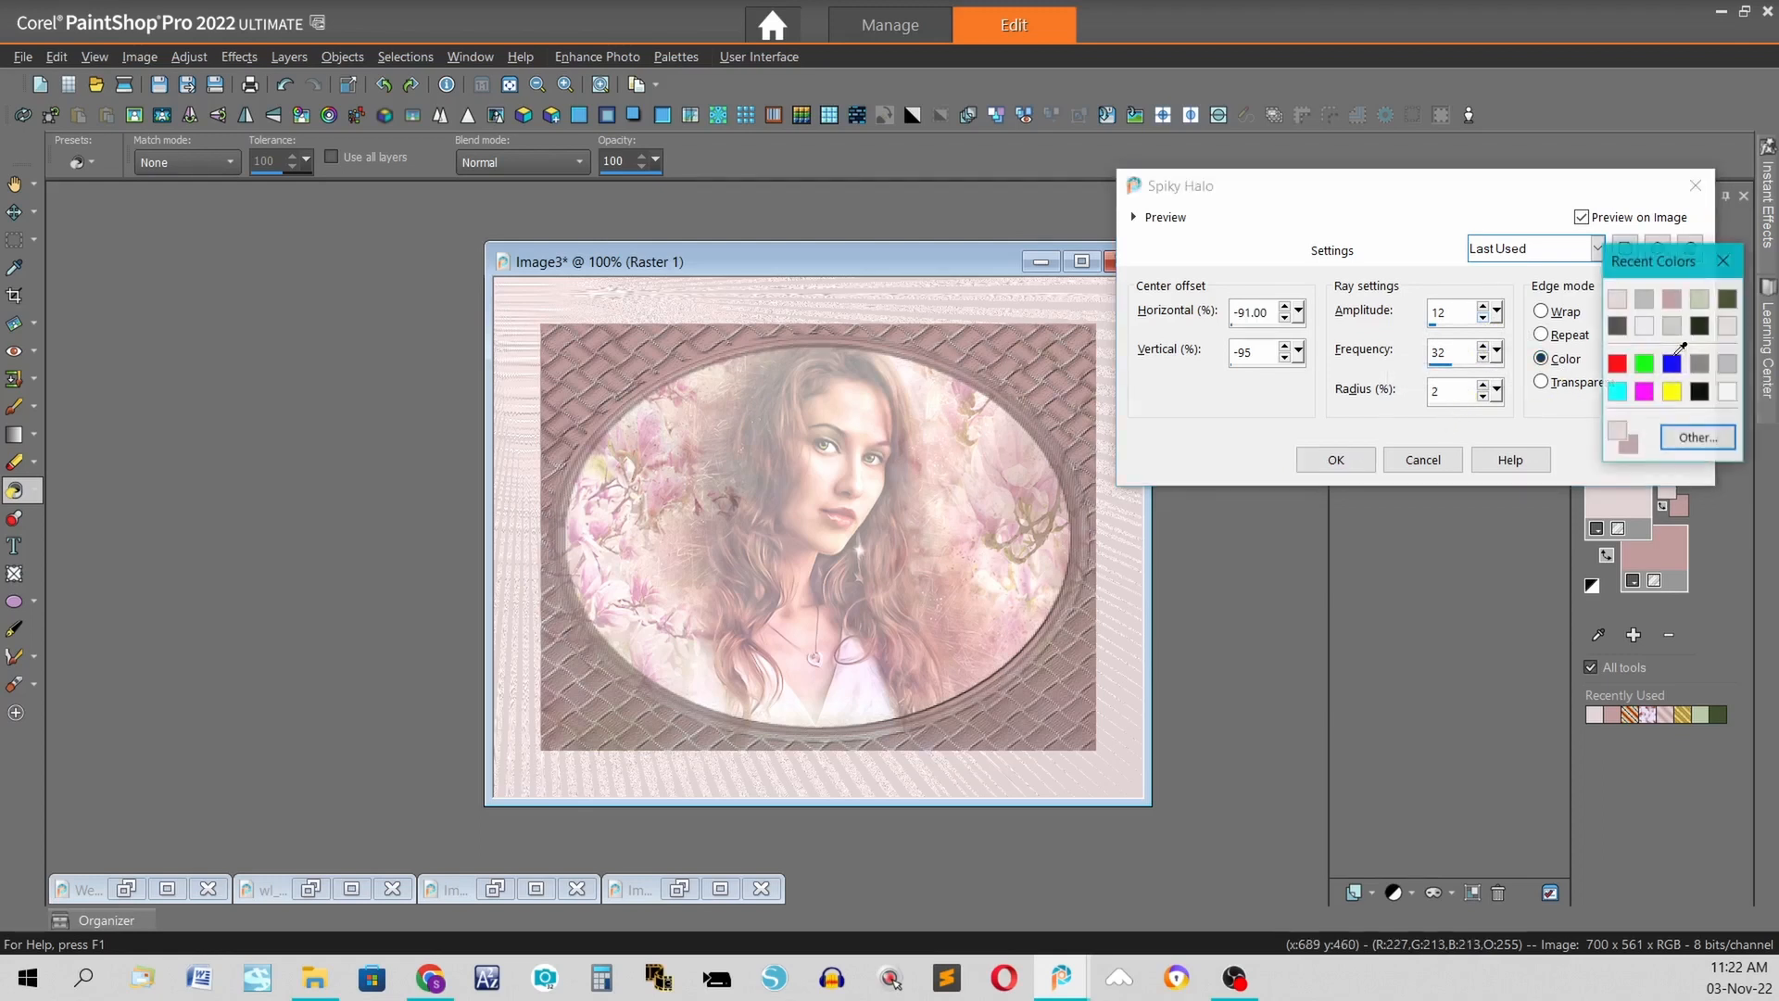
left_click(1620, 428)
left_click(1340, 462)
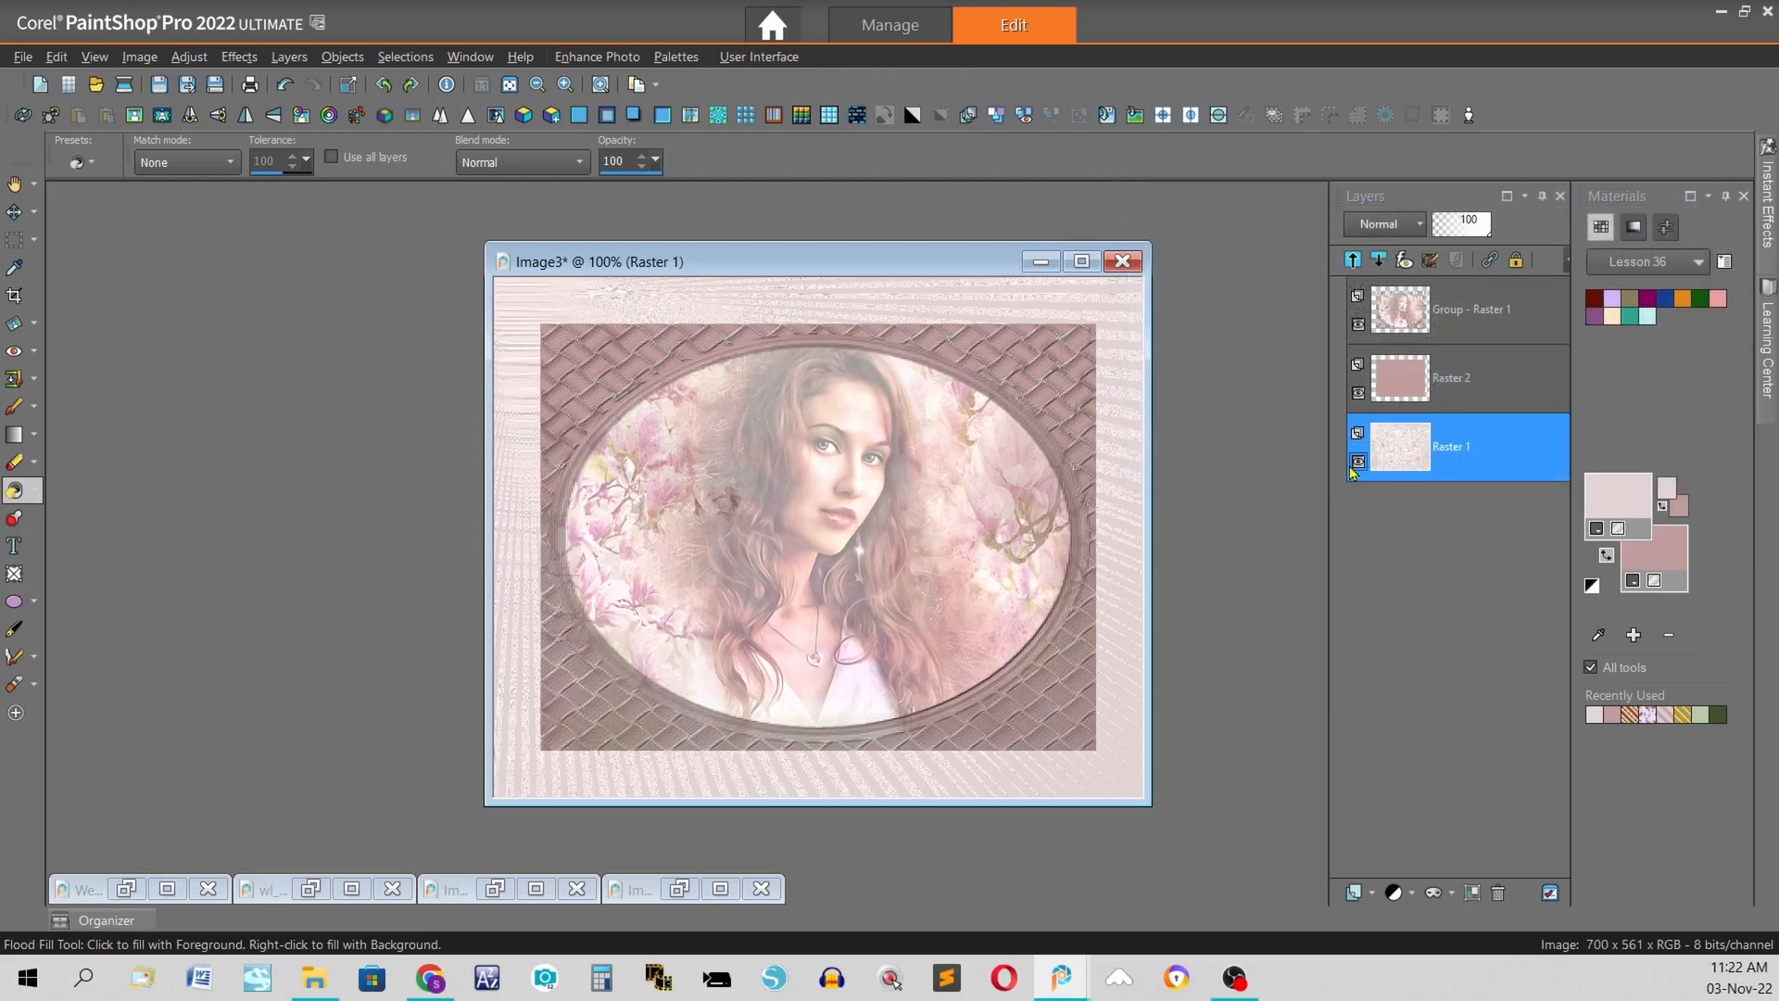
left_click(58, 56)
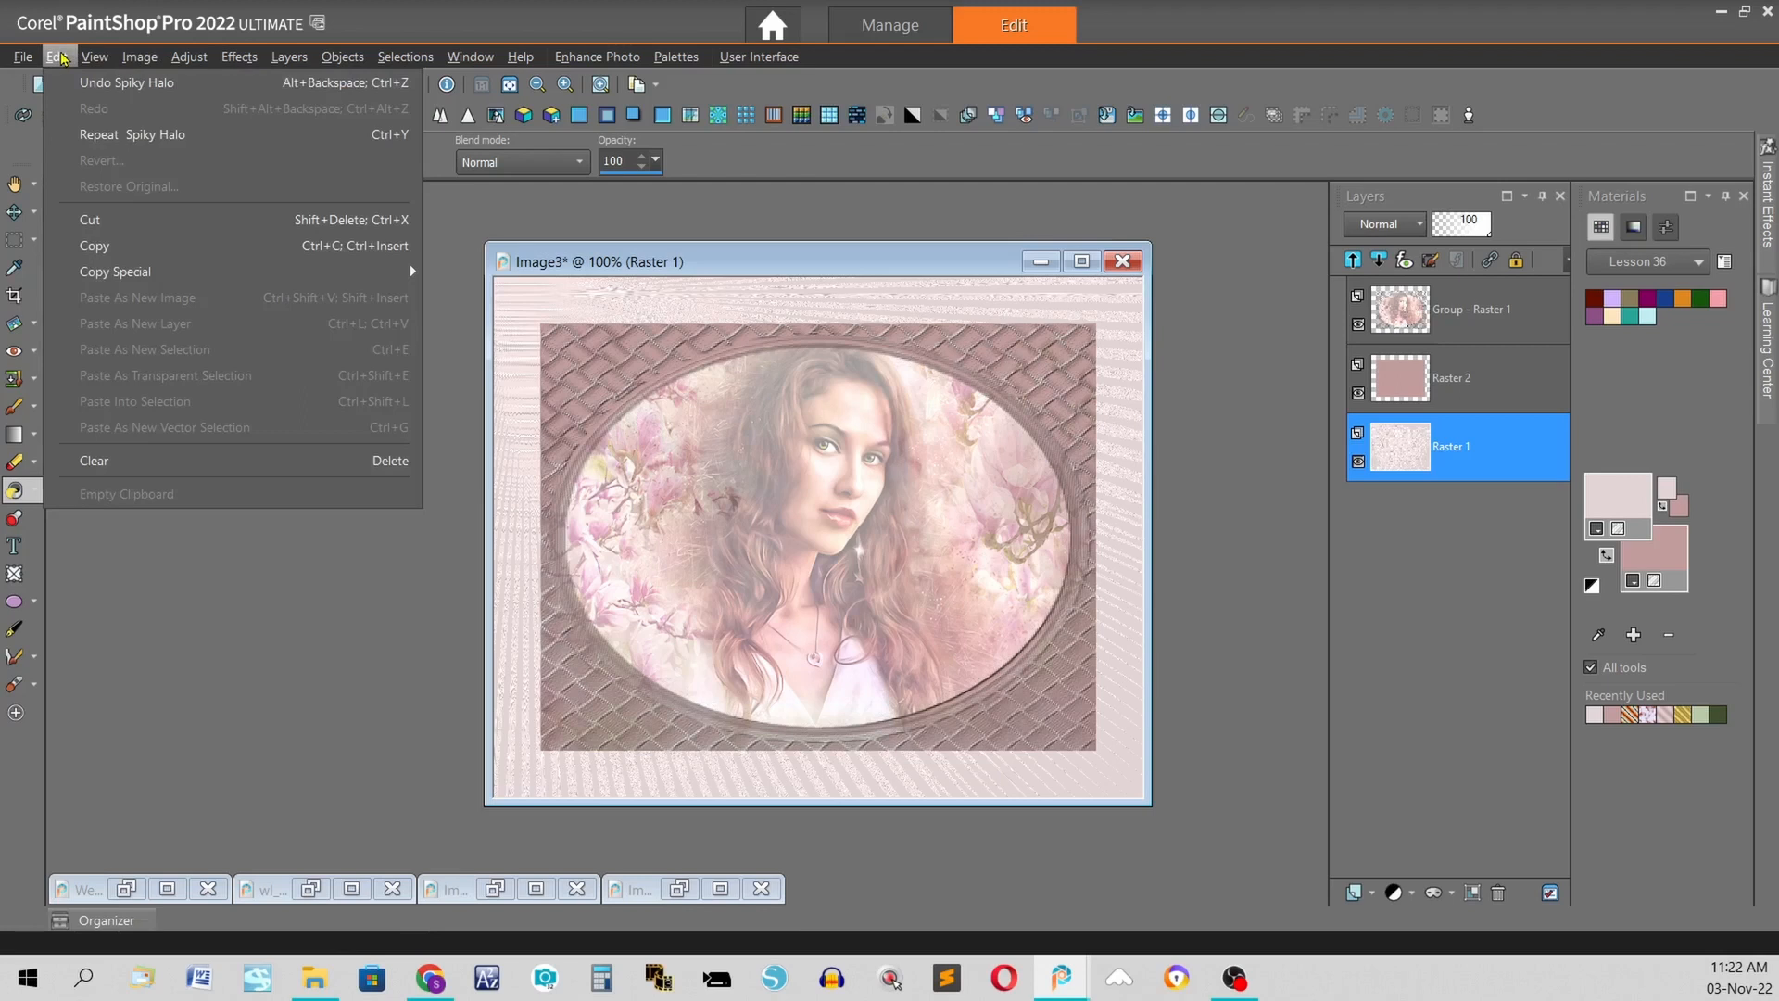
left_click(155, 136)
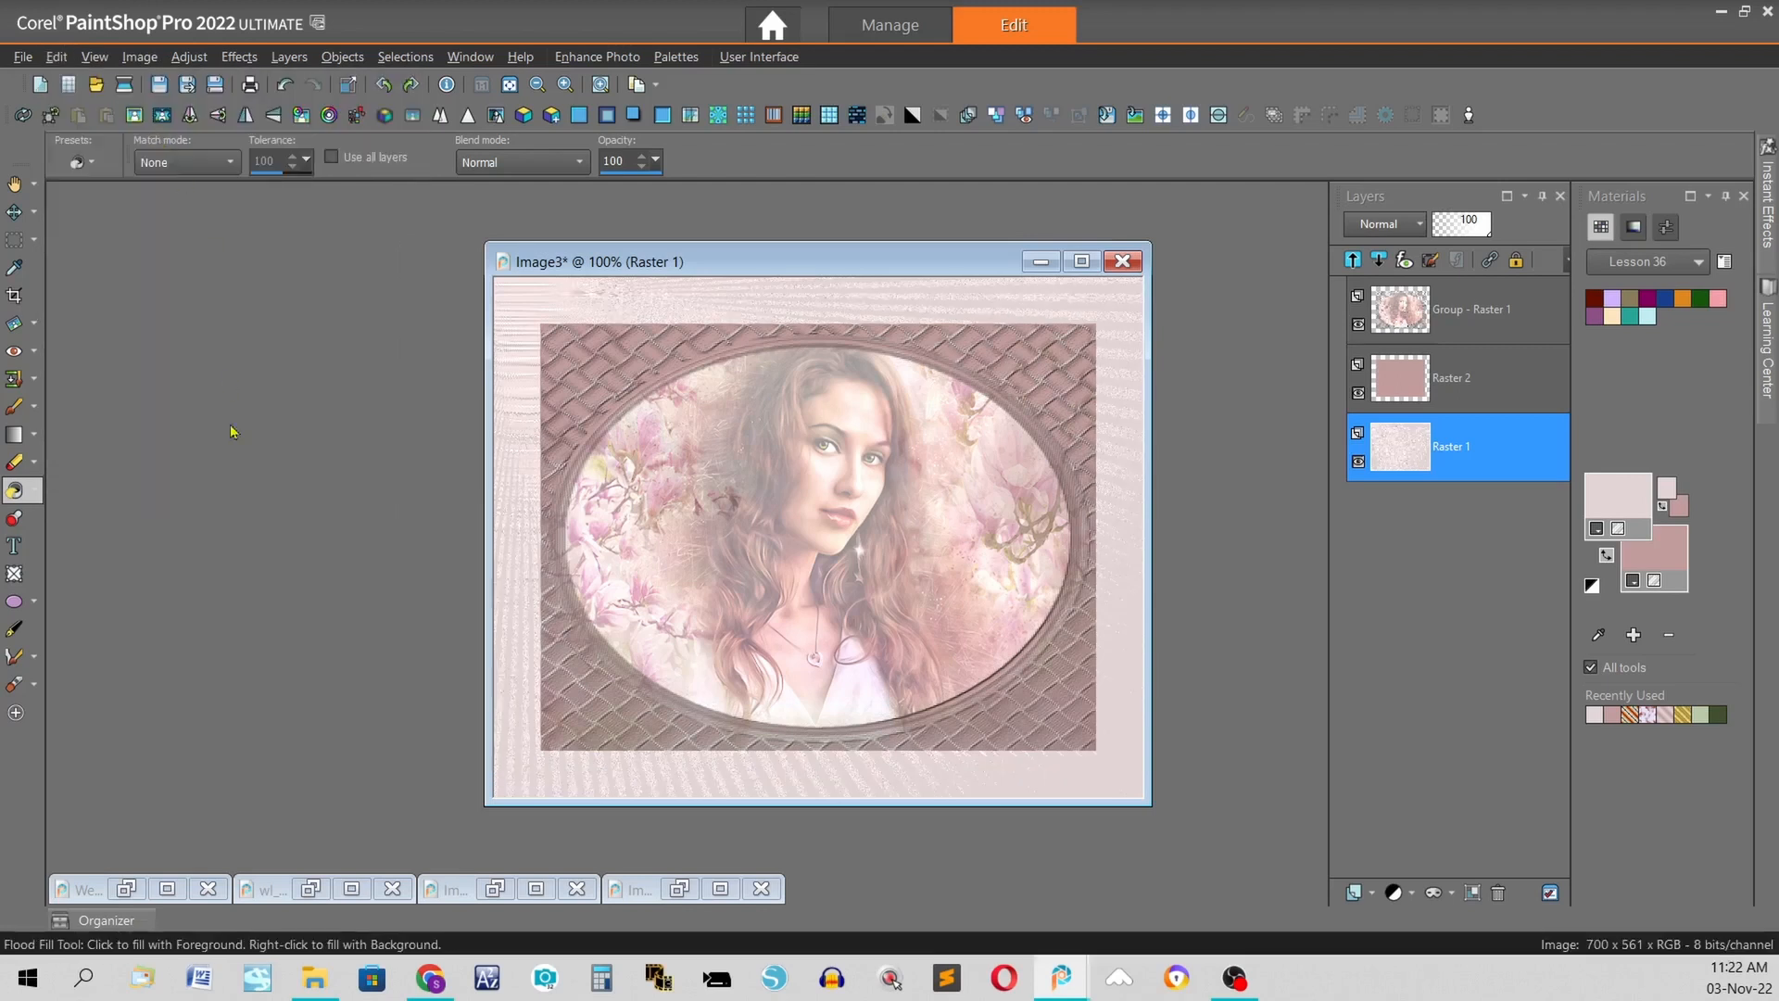
- Add a black drop shadow to the Raster 2 layer with vertical and horizontal offsets 10, opacity 35 and blur 15
left_click(1466, 369)
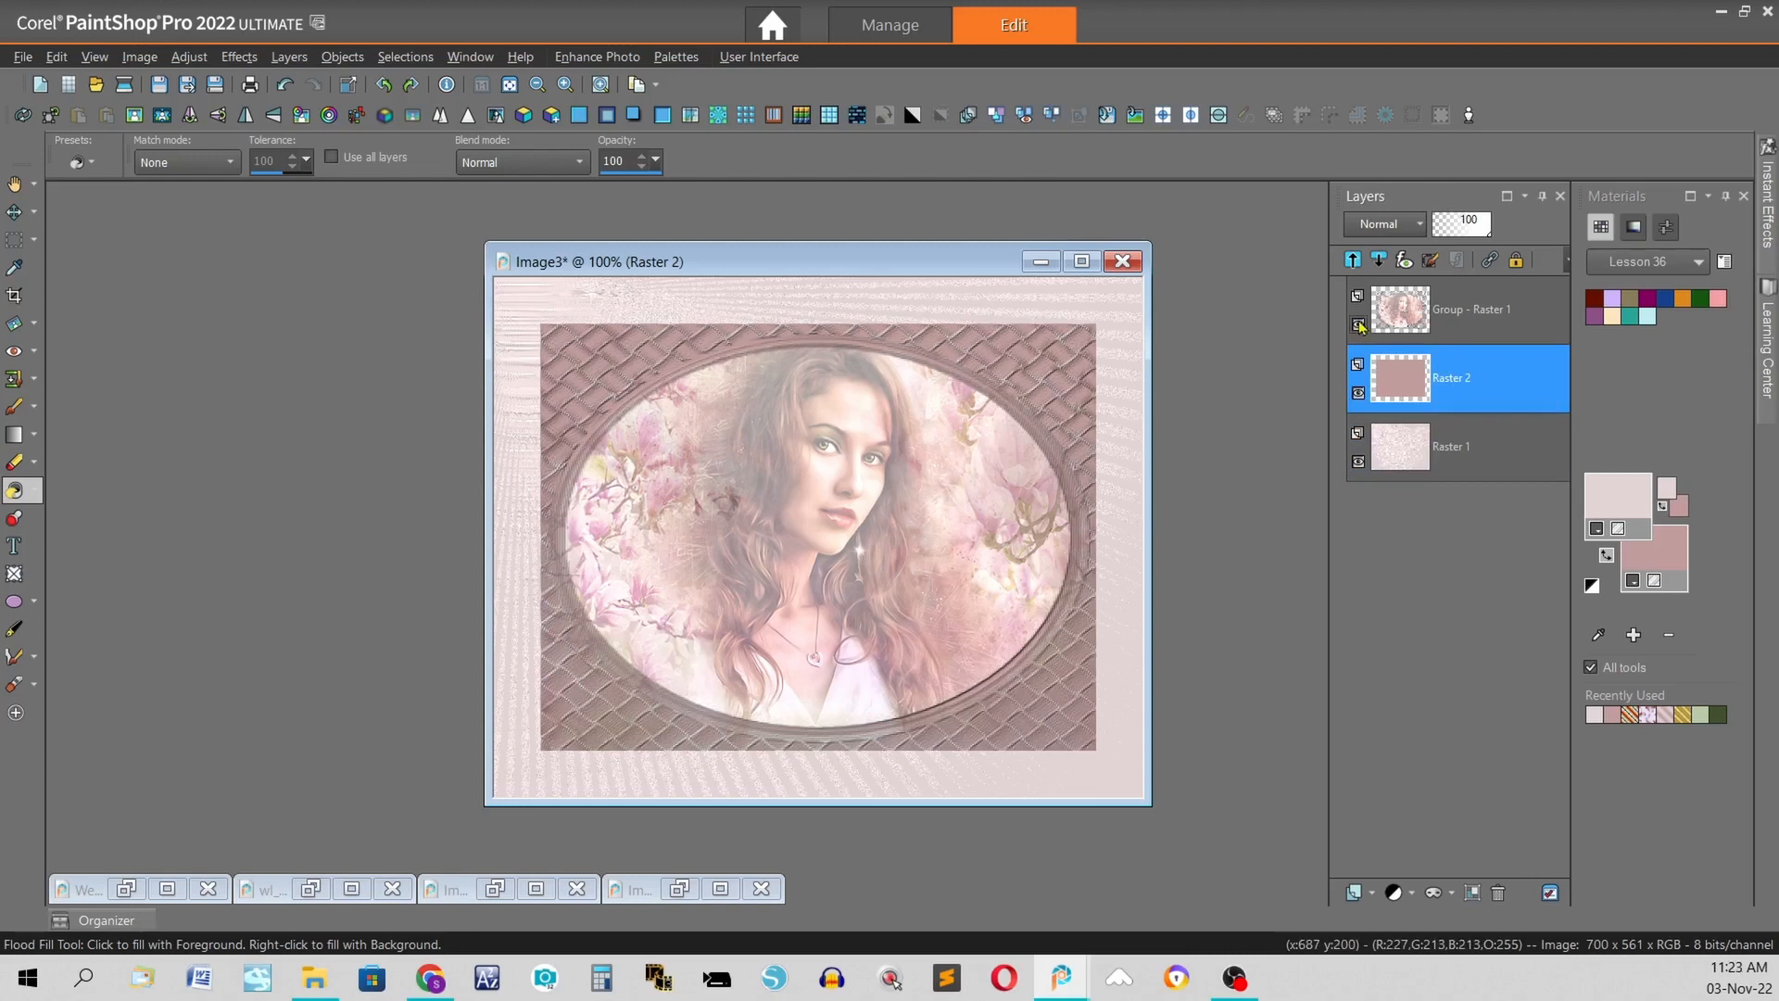
left_click(637, 121)
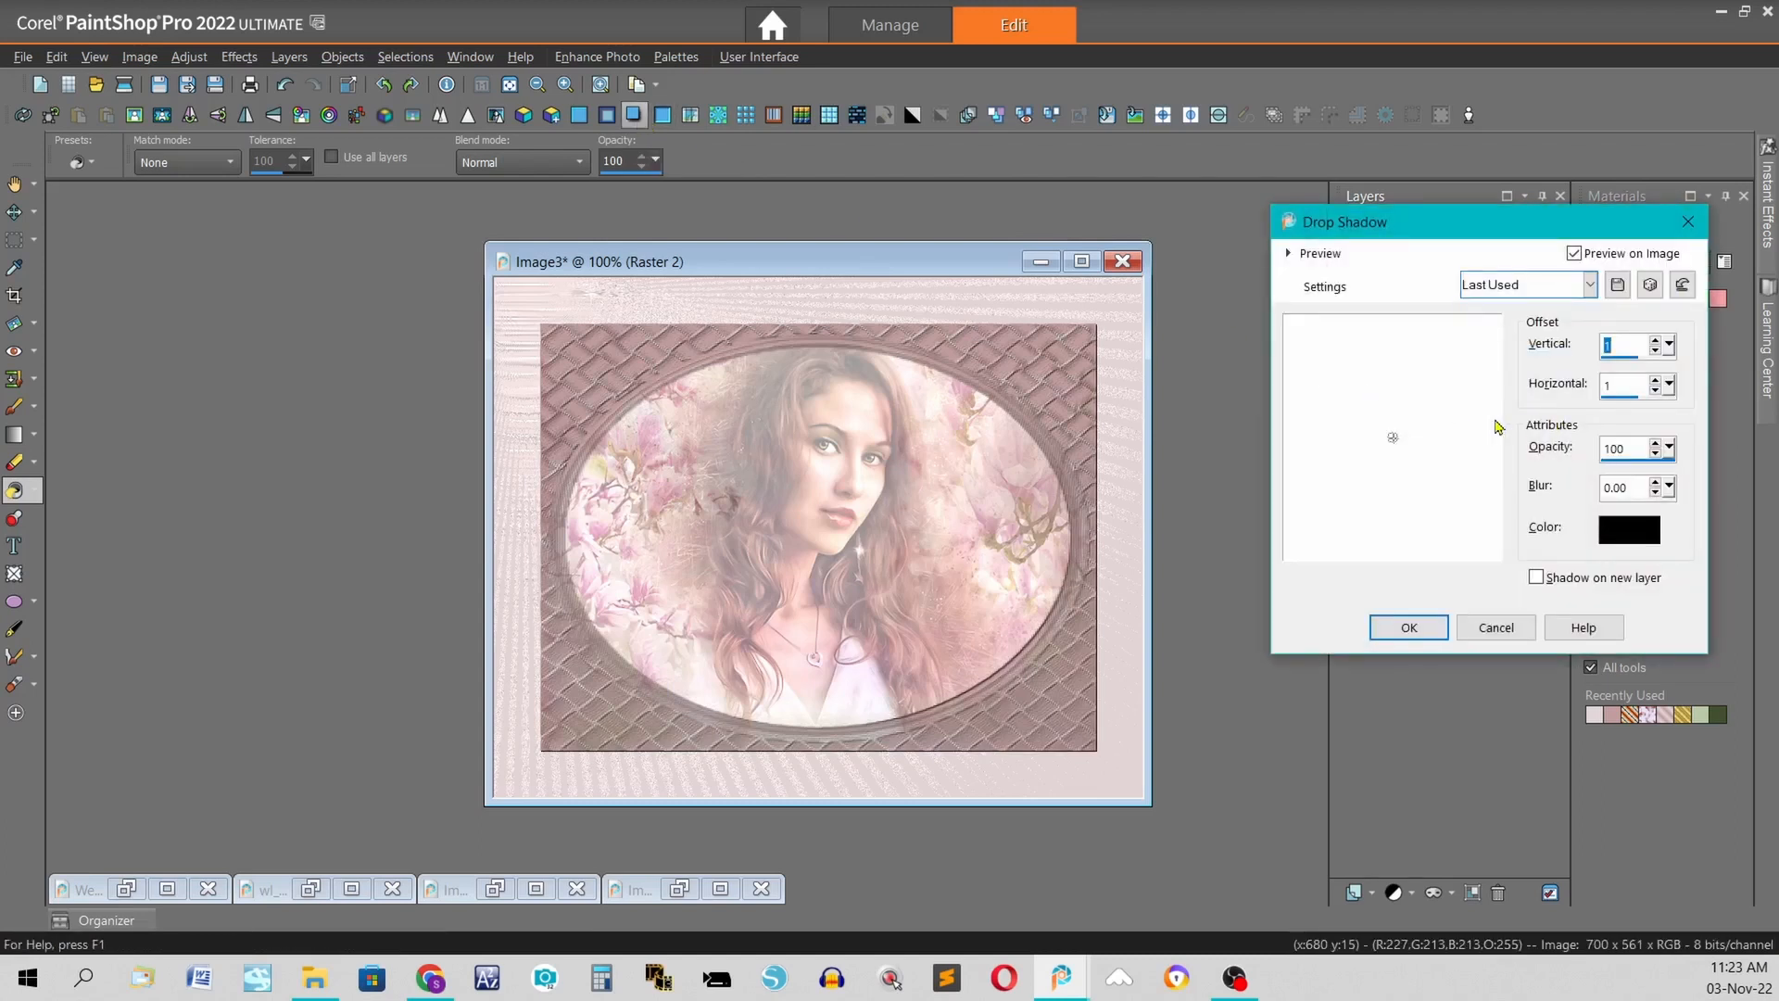
type("10")
key("Tab")
type("10")
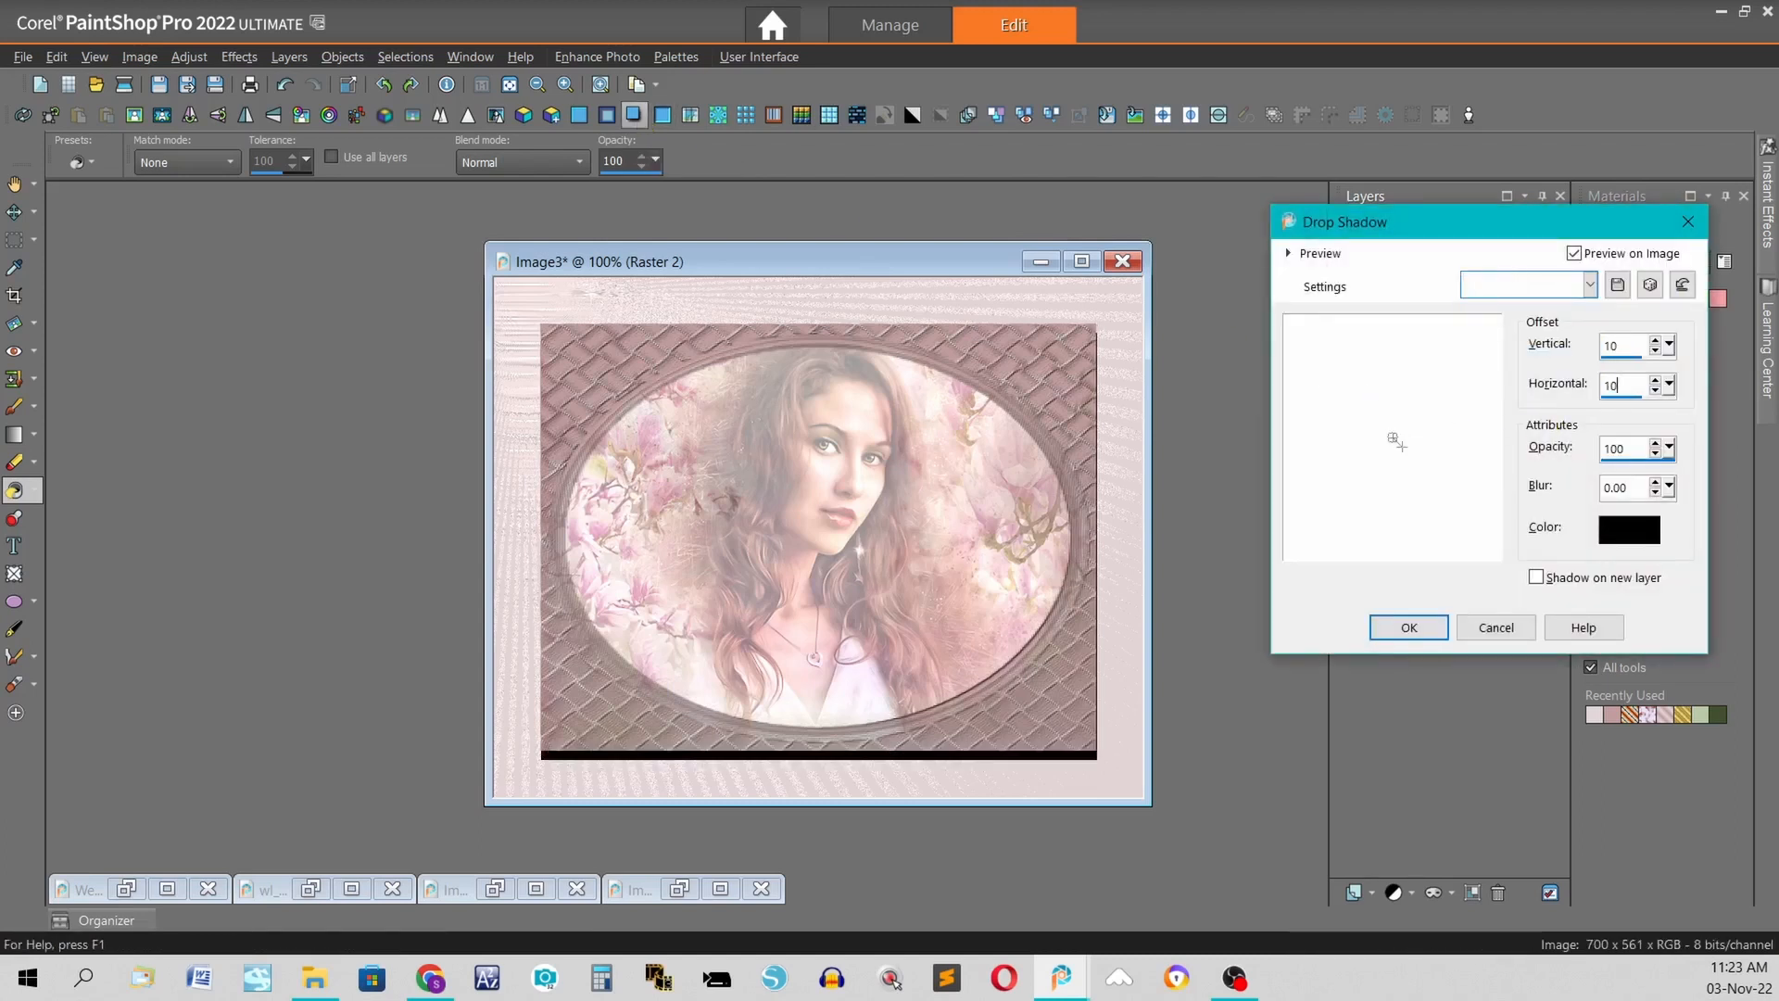
key("Tab")
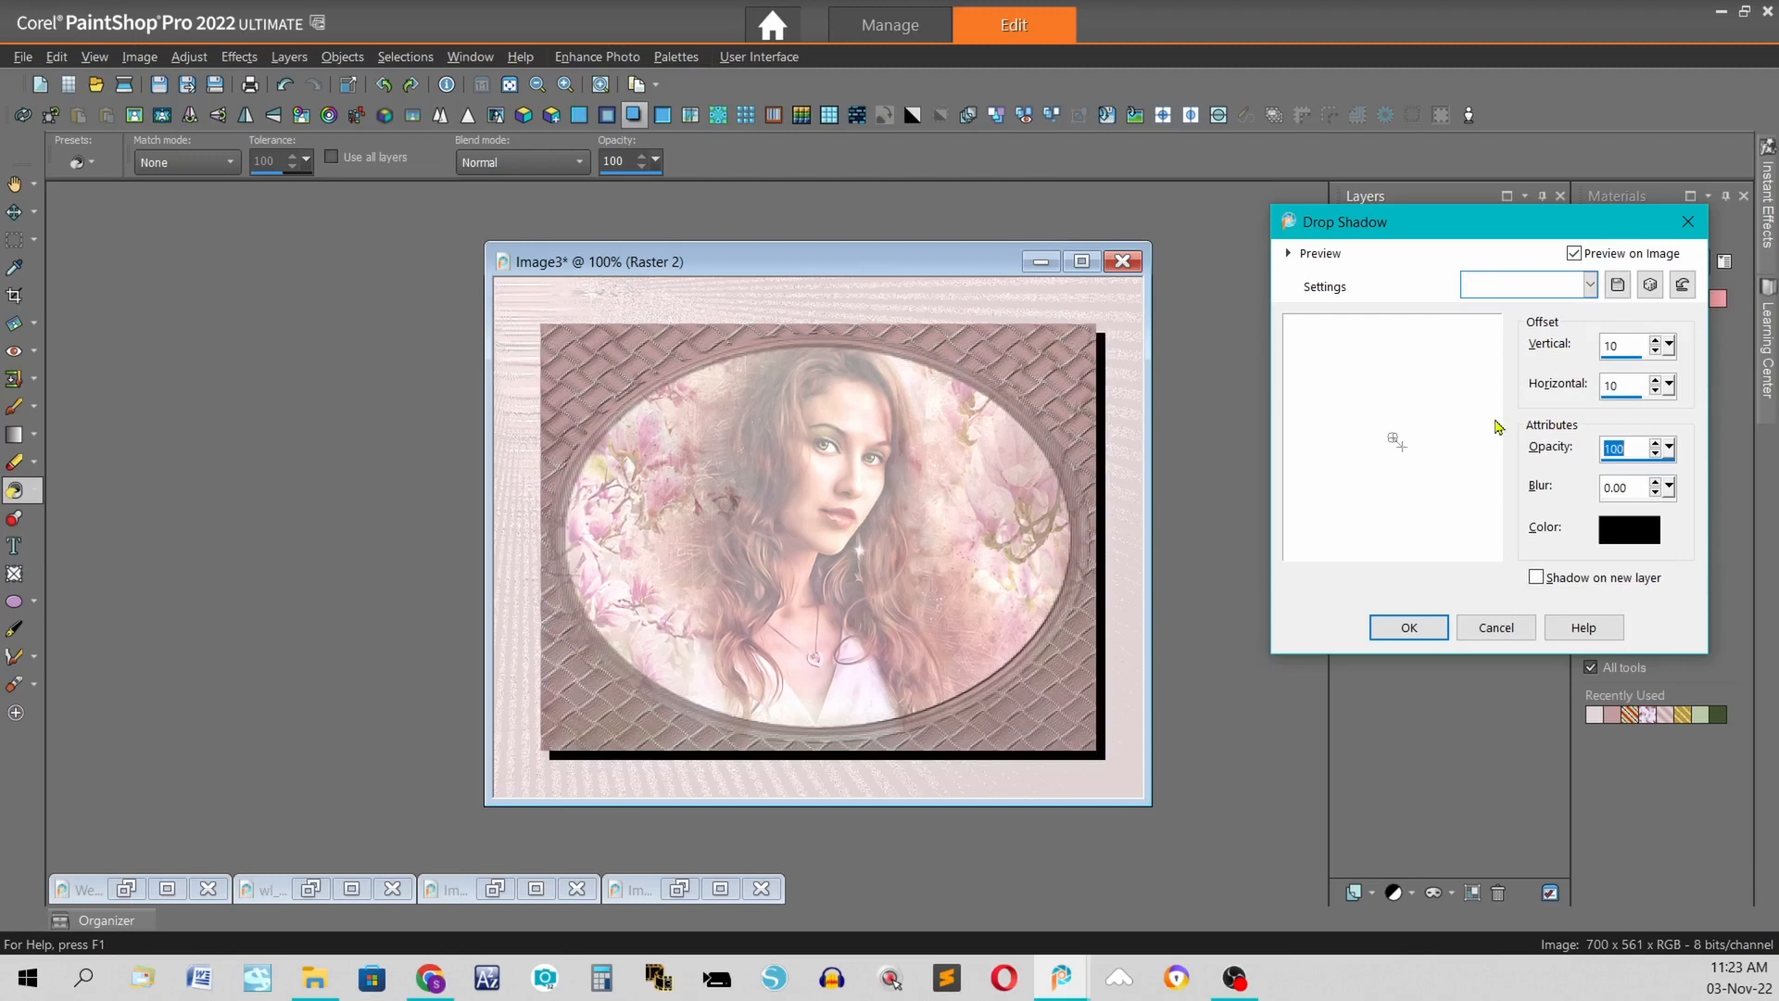
type("35")
key("Tab")
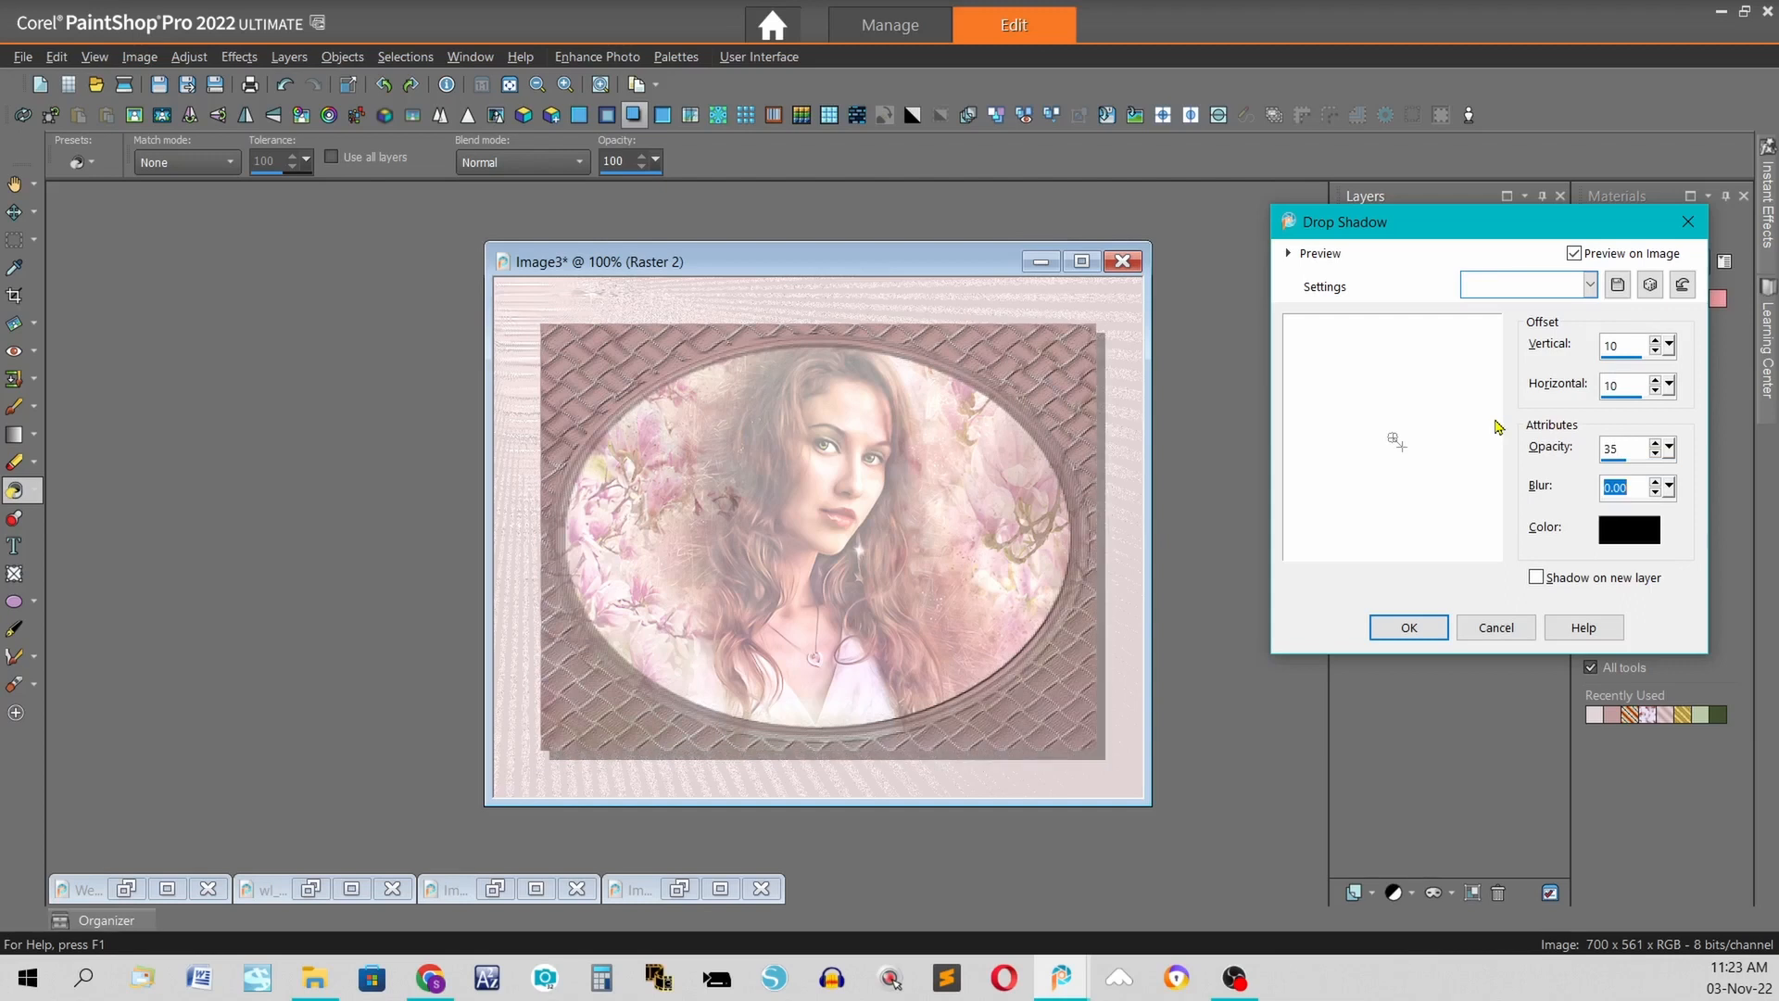
type("15")
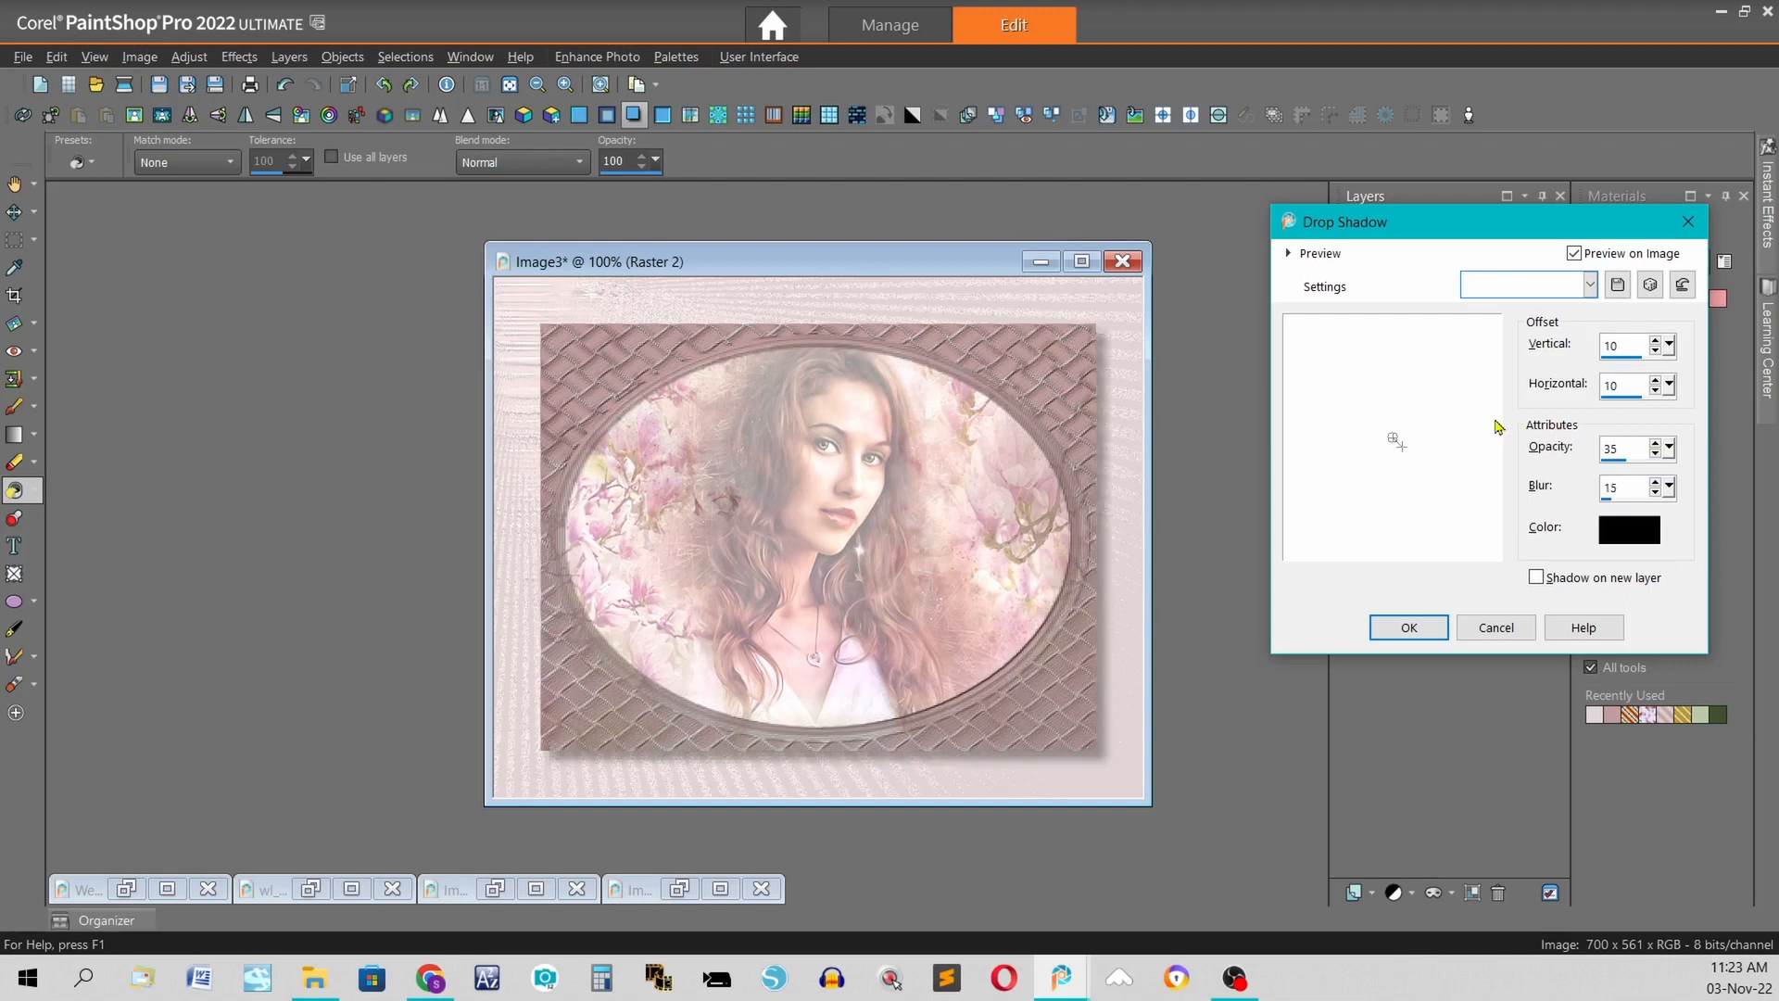
left_click(1419, 629)
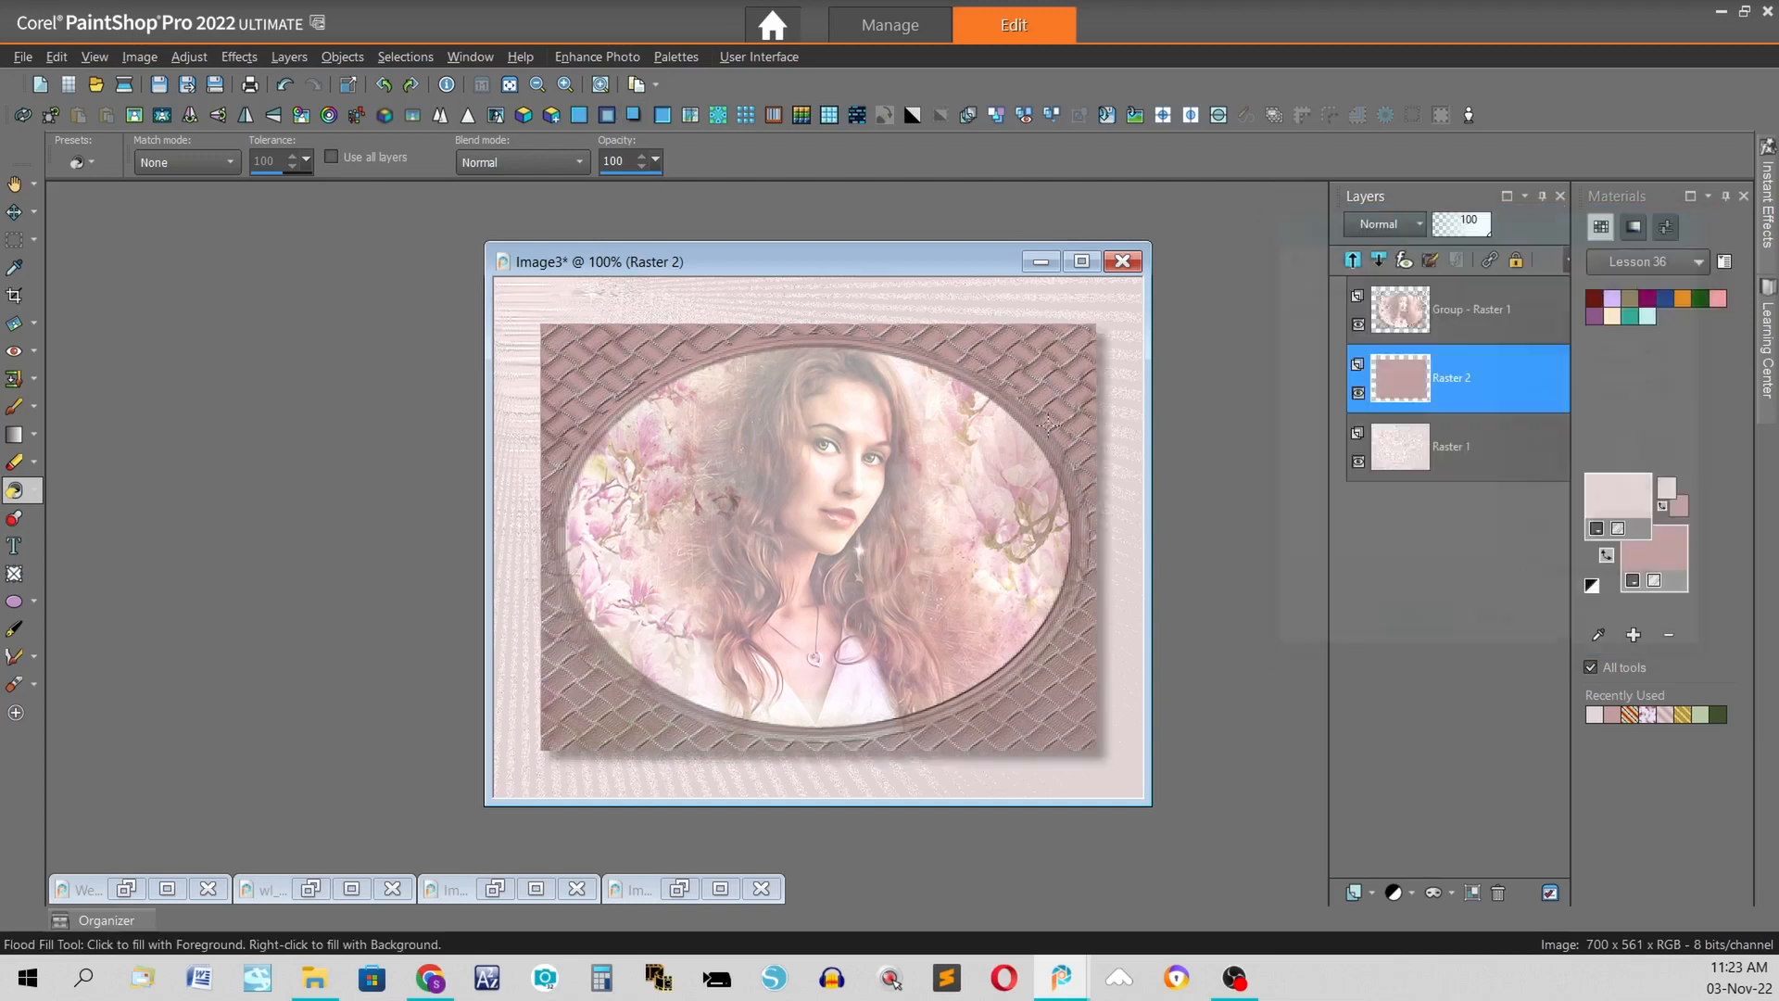
- Add a second drop shadow to Raster 2 with vertical and horizontal offsets -10, keeping opacity 35 and blur 15
left_click(633, 115)
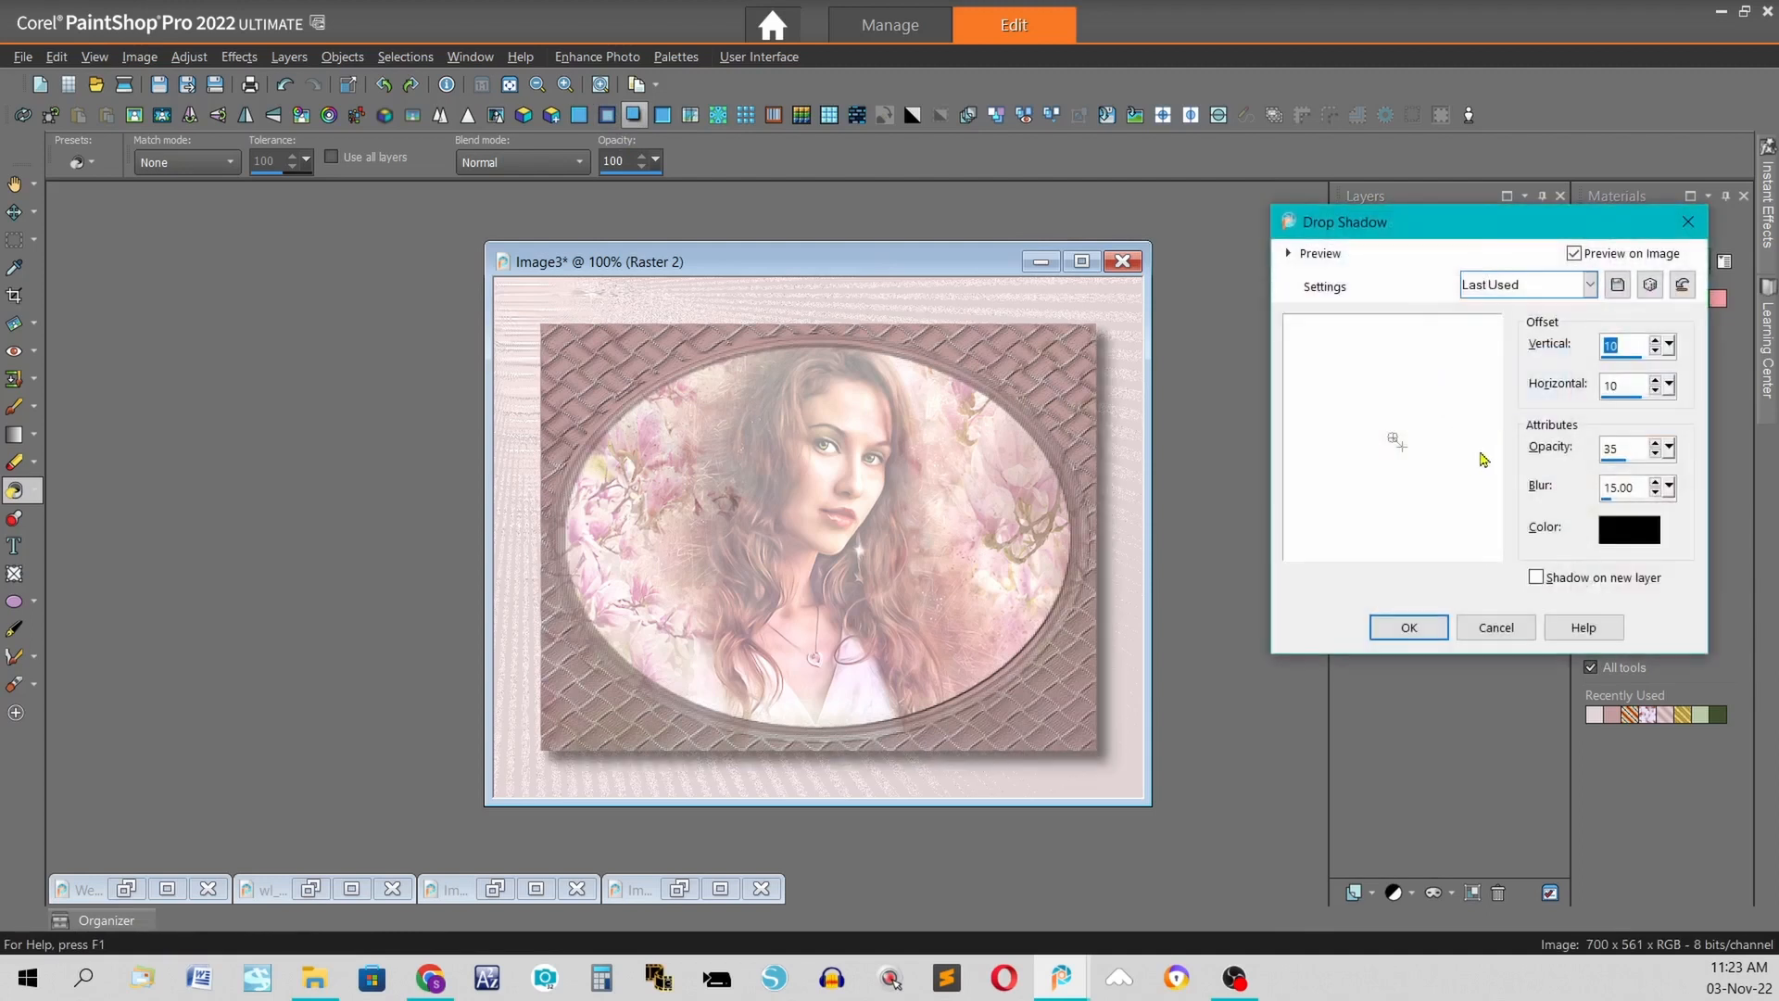
type("-")
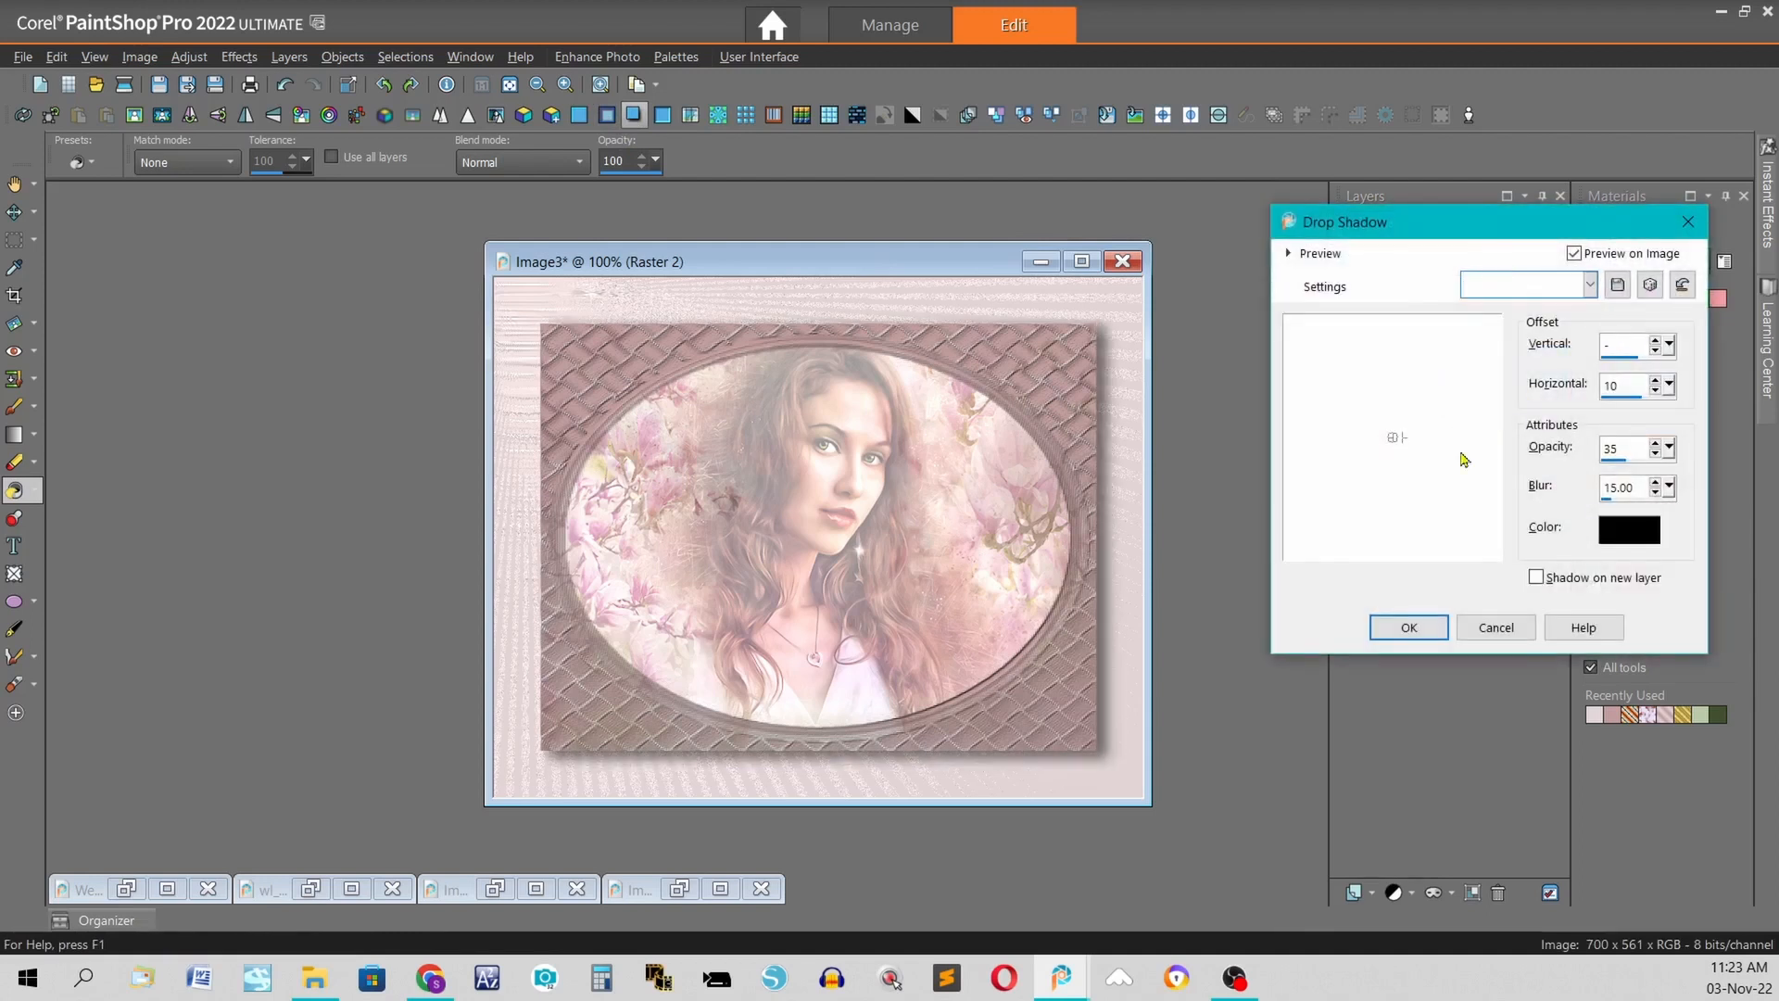
type("10")
key("Tab")
type("-1")
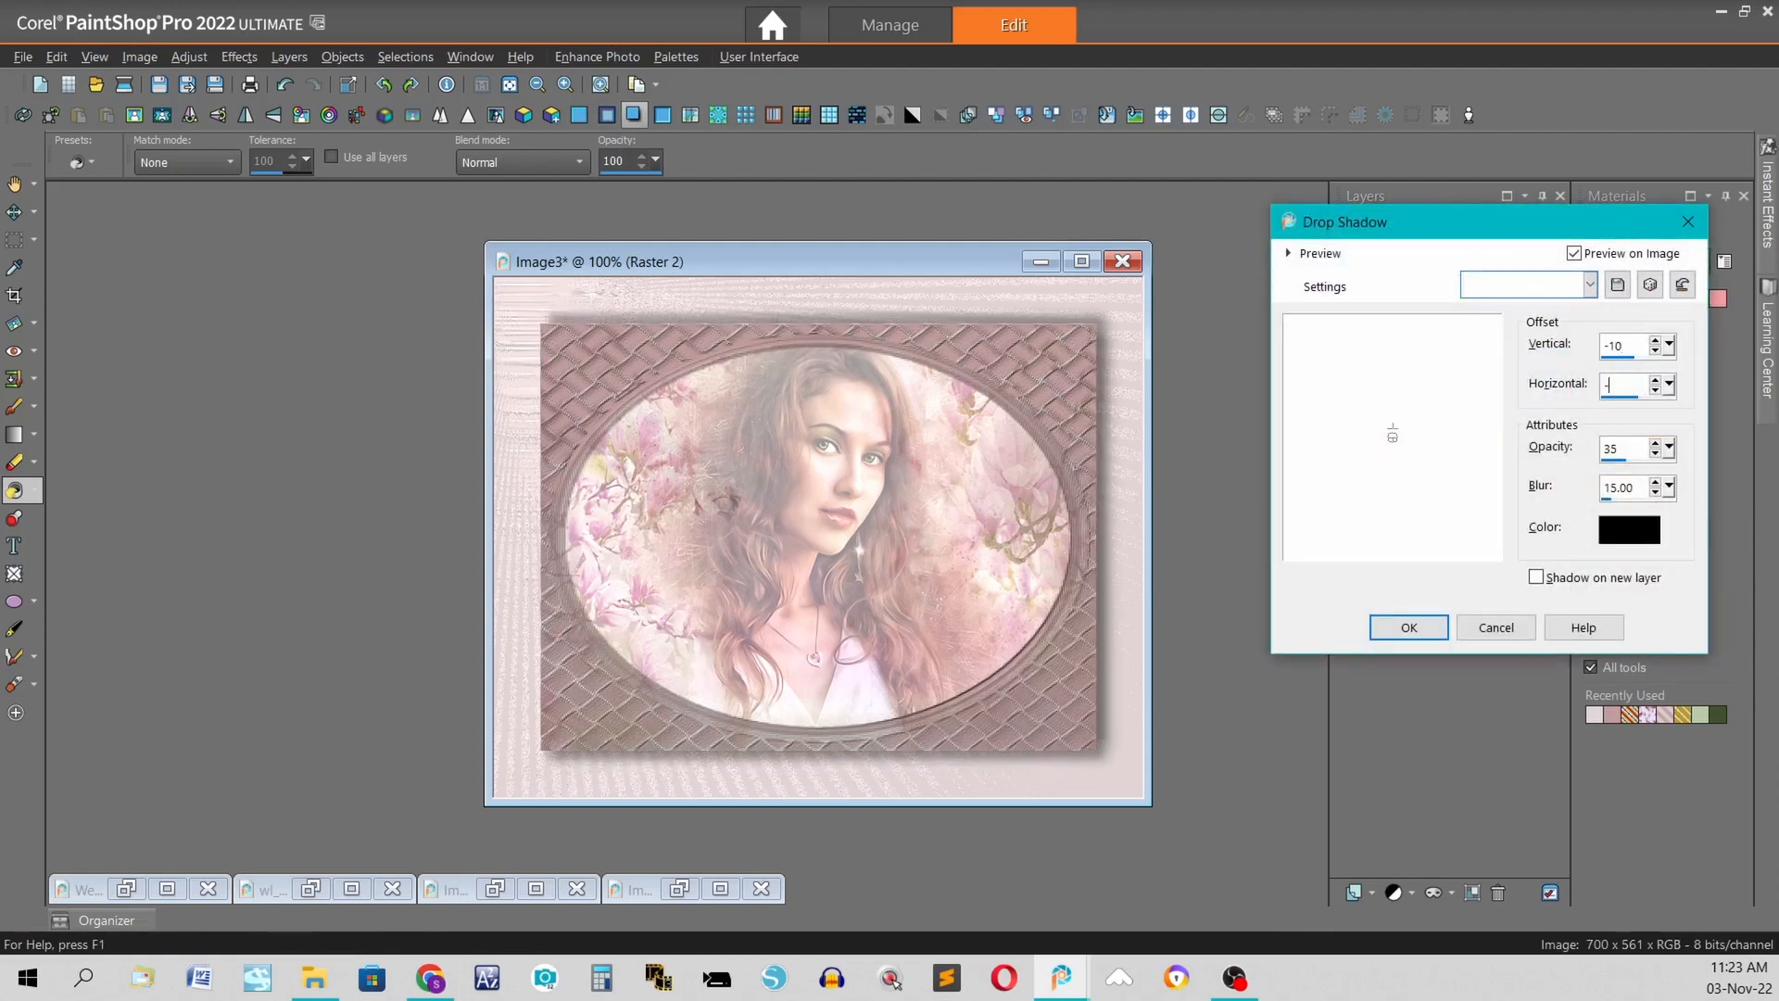
type("0")
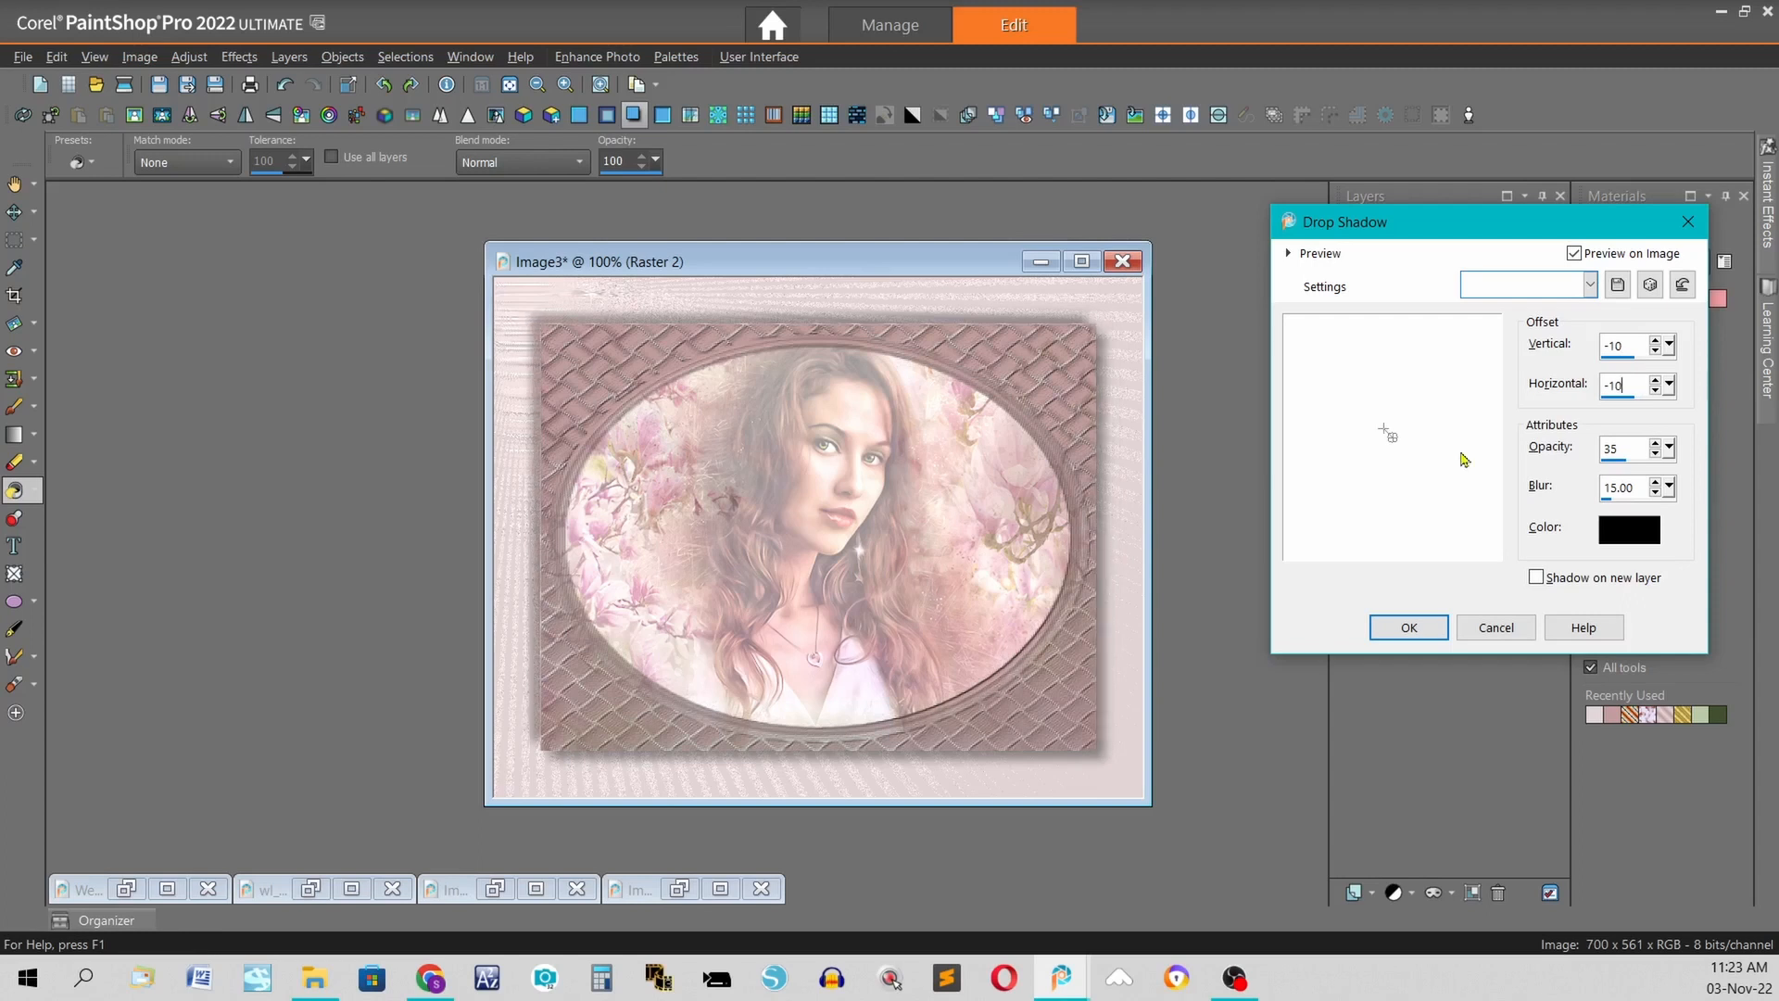
left_click(1418, 630)
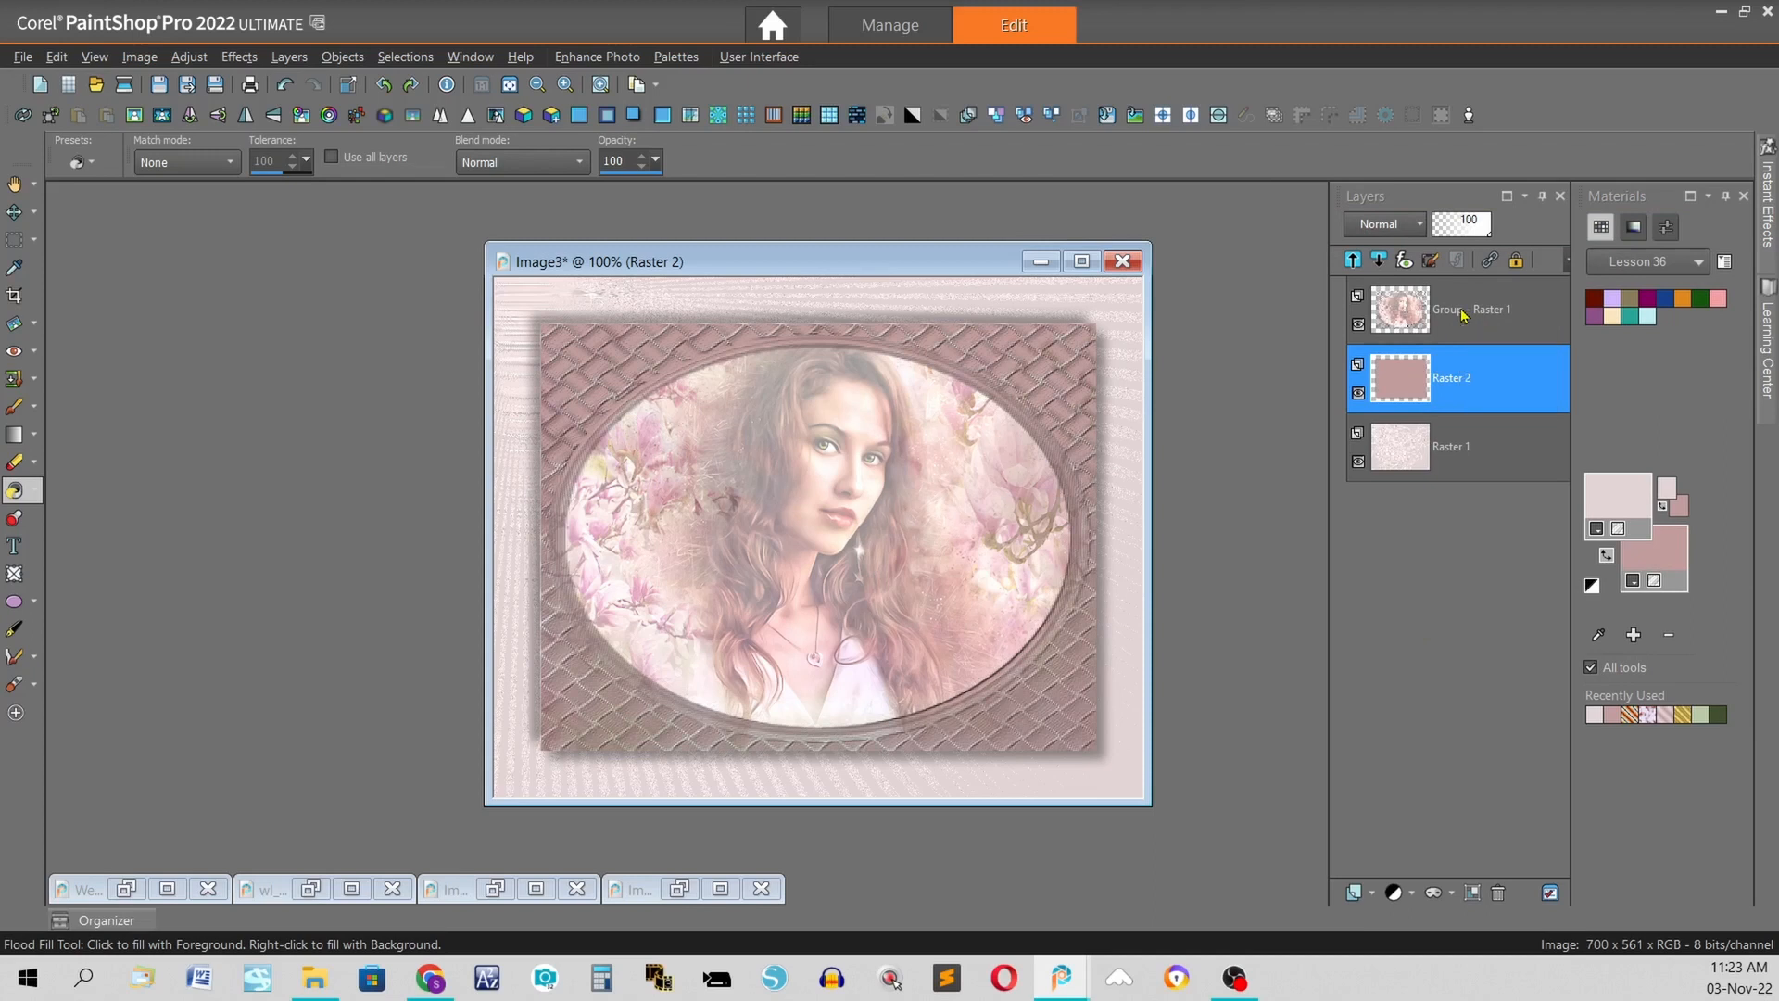
- On the Group - Raster 1 layer, select the whole canvas and reduce the selection to an anti-aliased inside border 10 pixels wide
left_click(1465, 315)
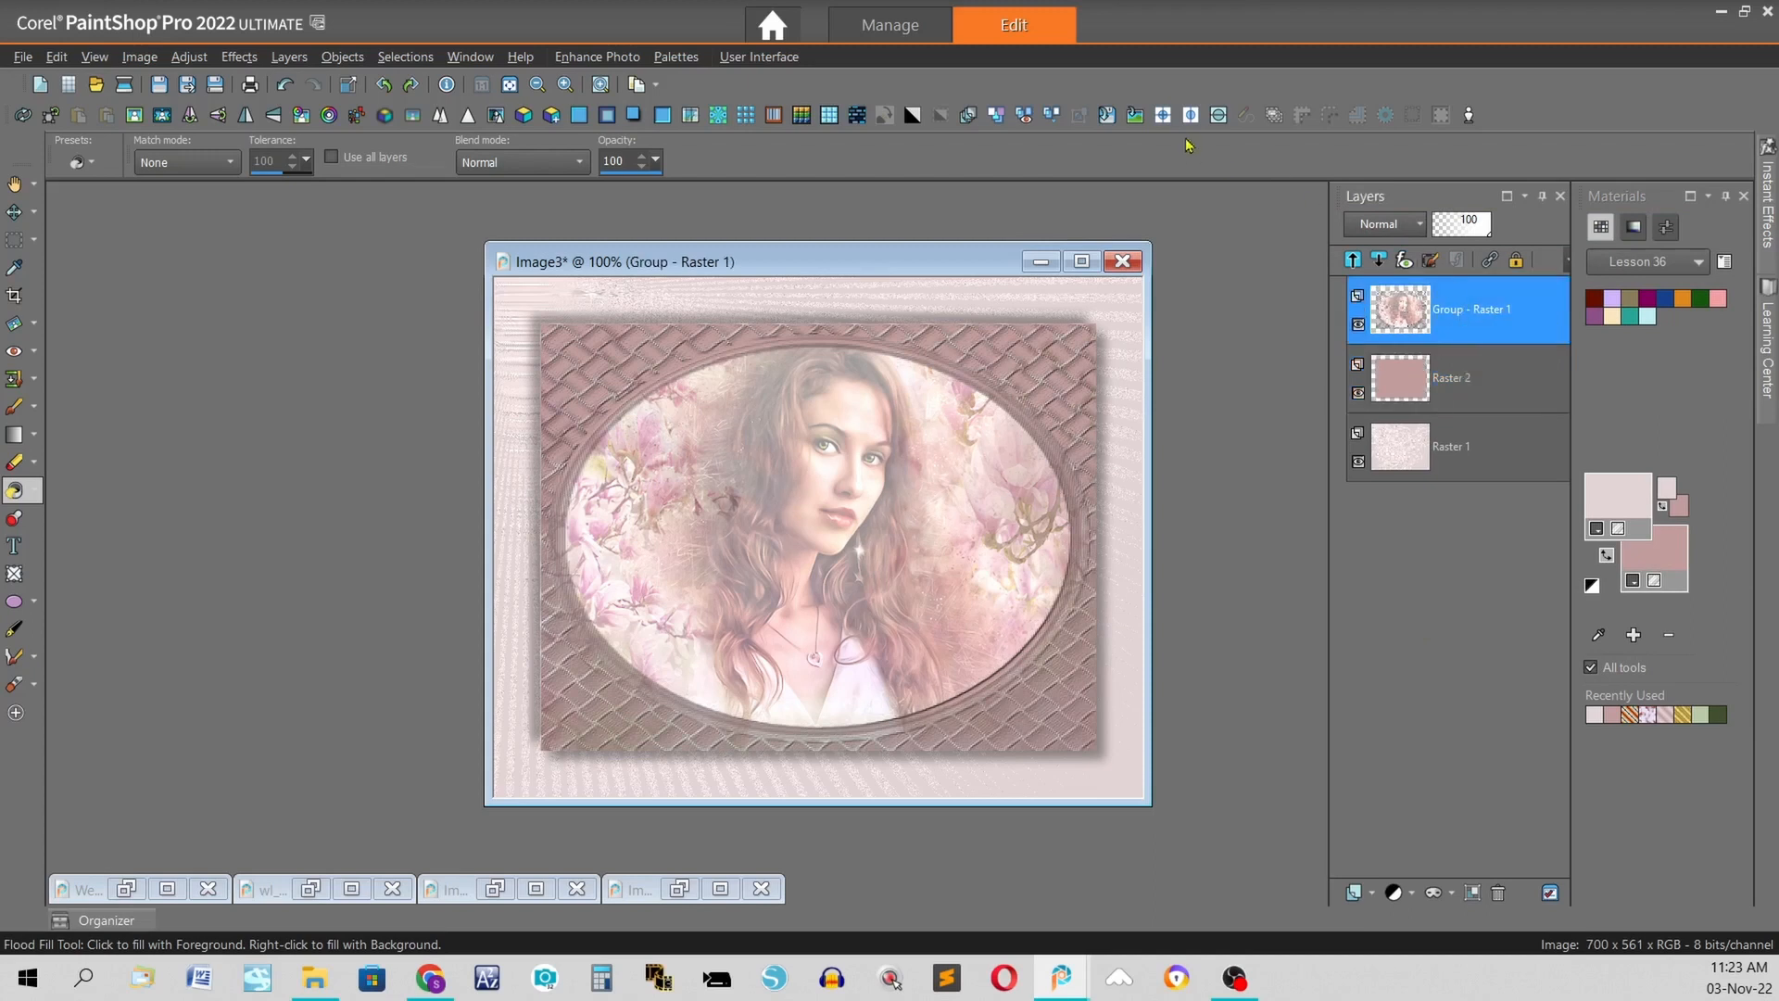
left_click(1274, 116)
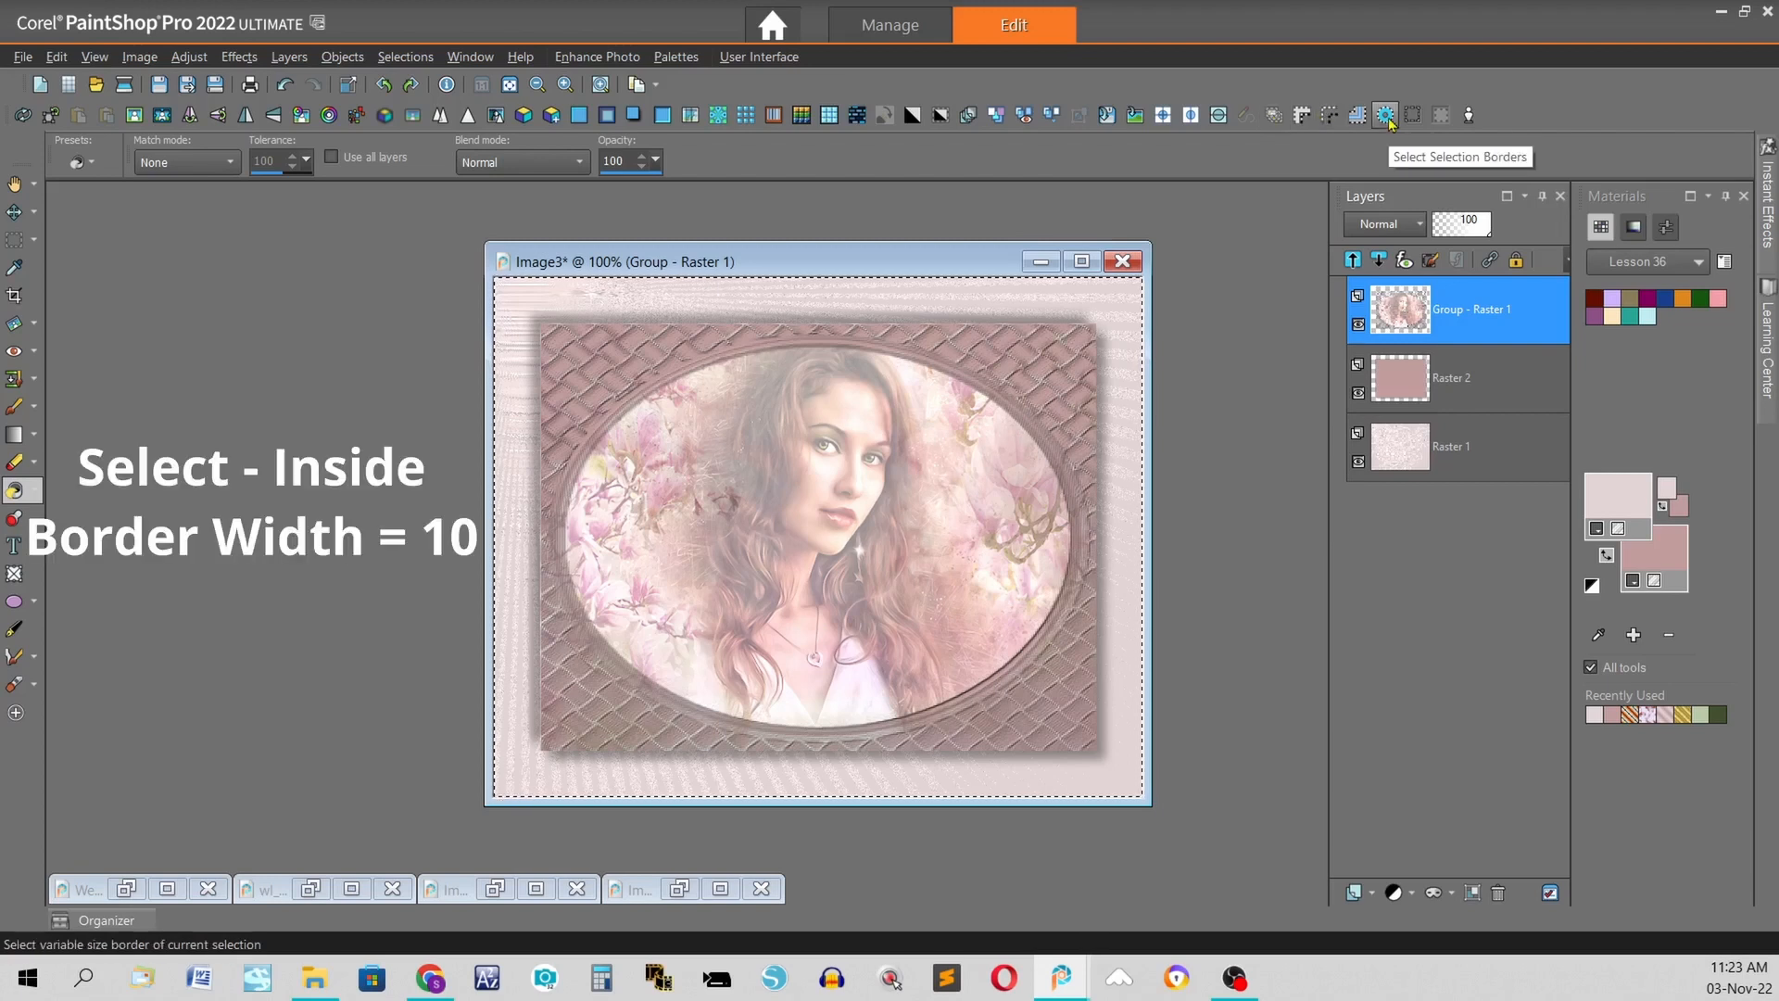
left_click(1385, 116)
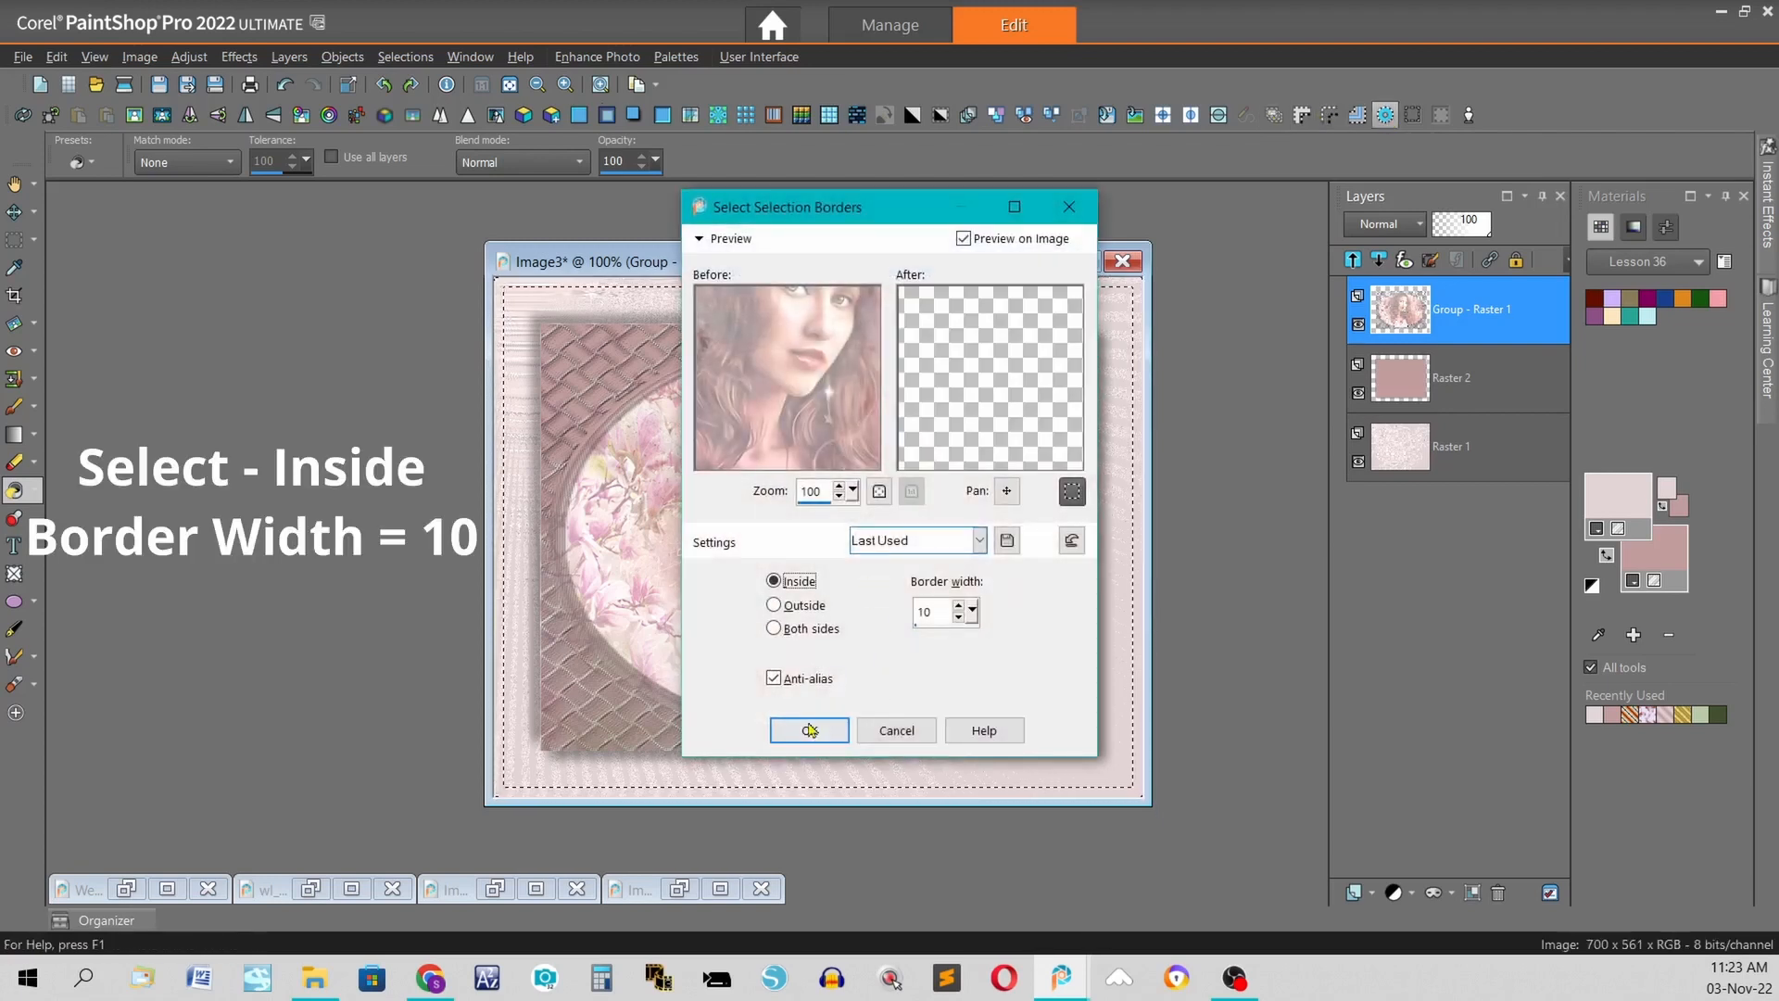
left_click(810, 730)
left_click(415, 57)
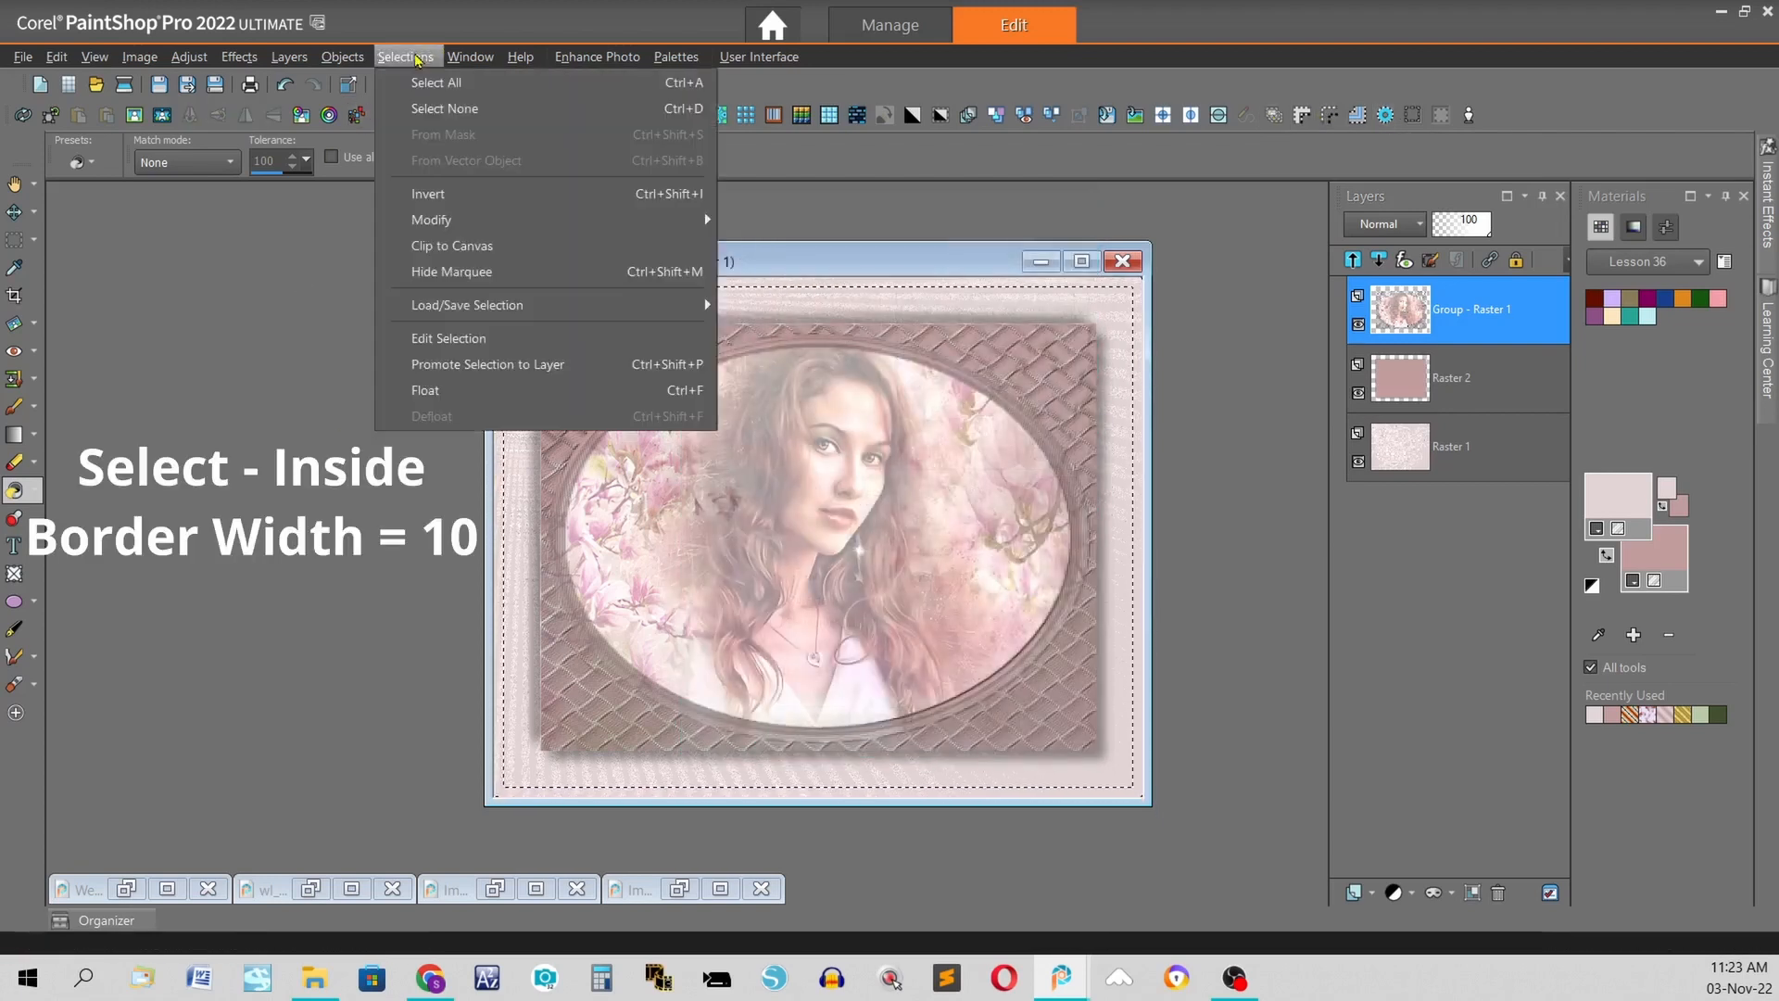
mouse_move(443, 220)
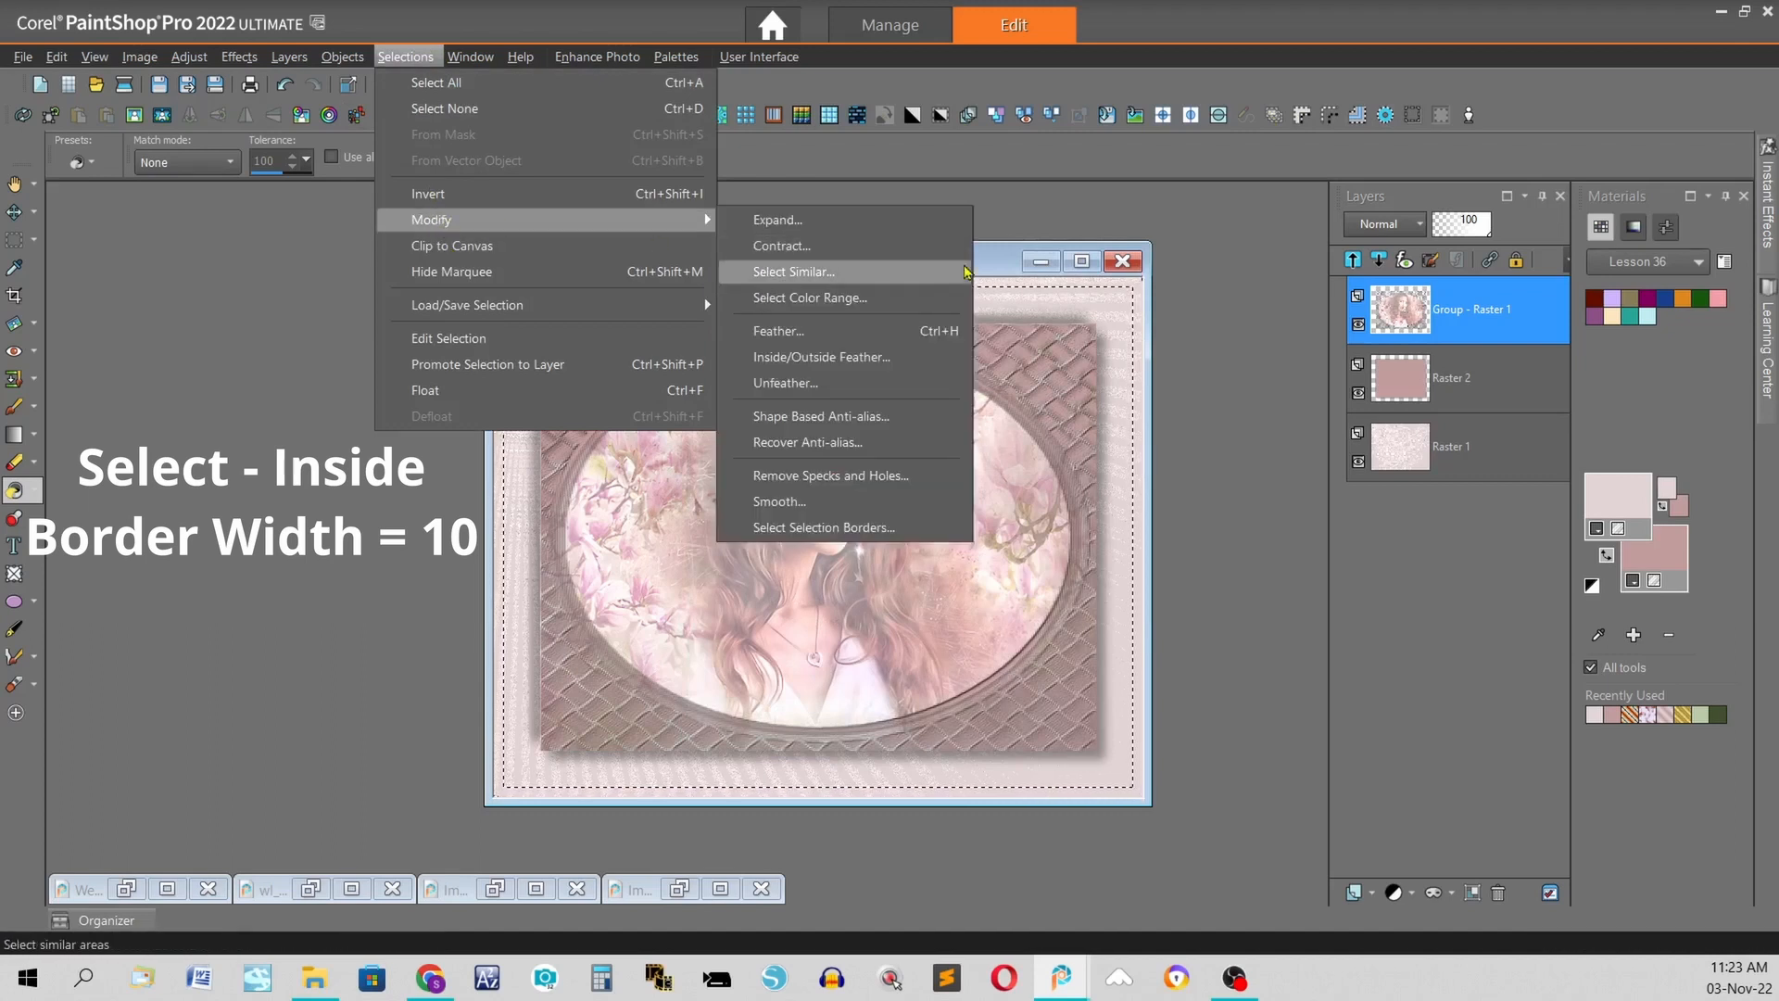
left_click(1281, 406)
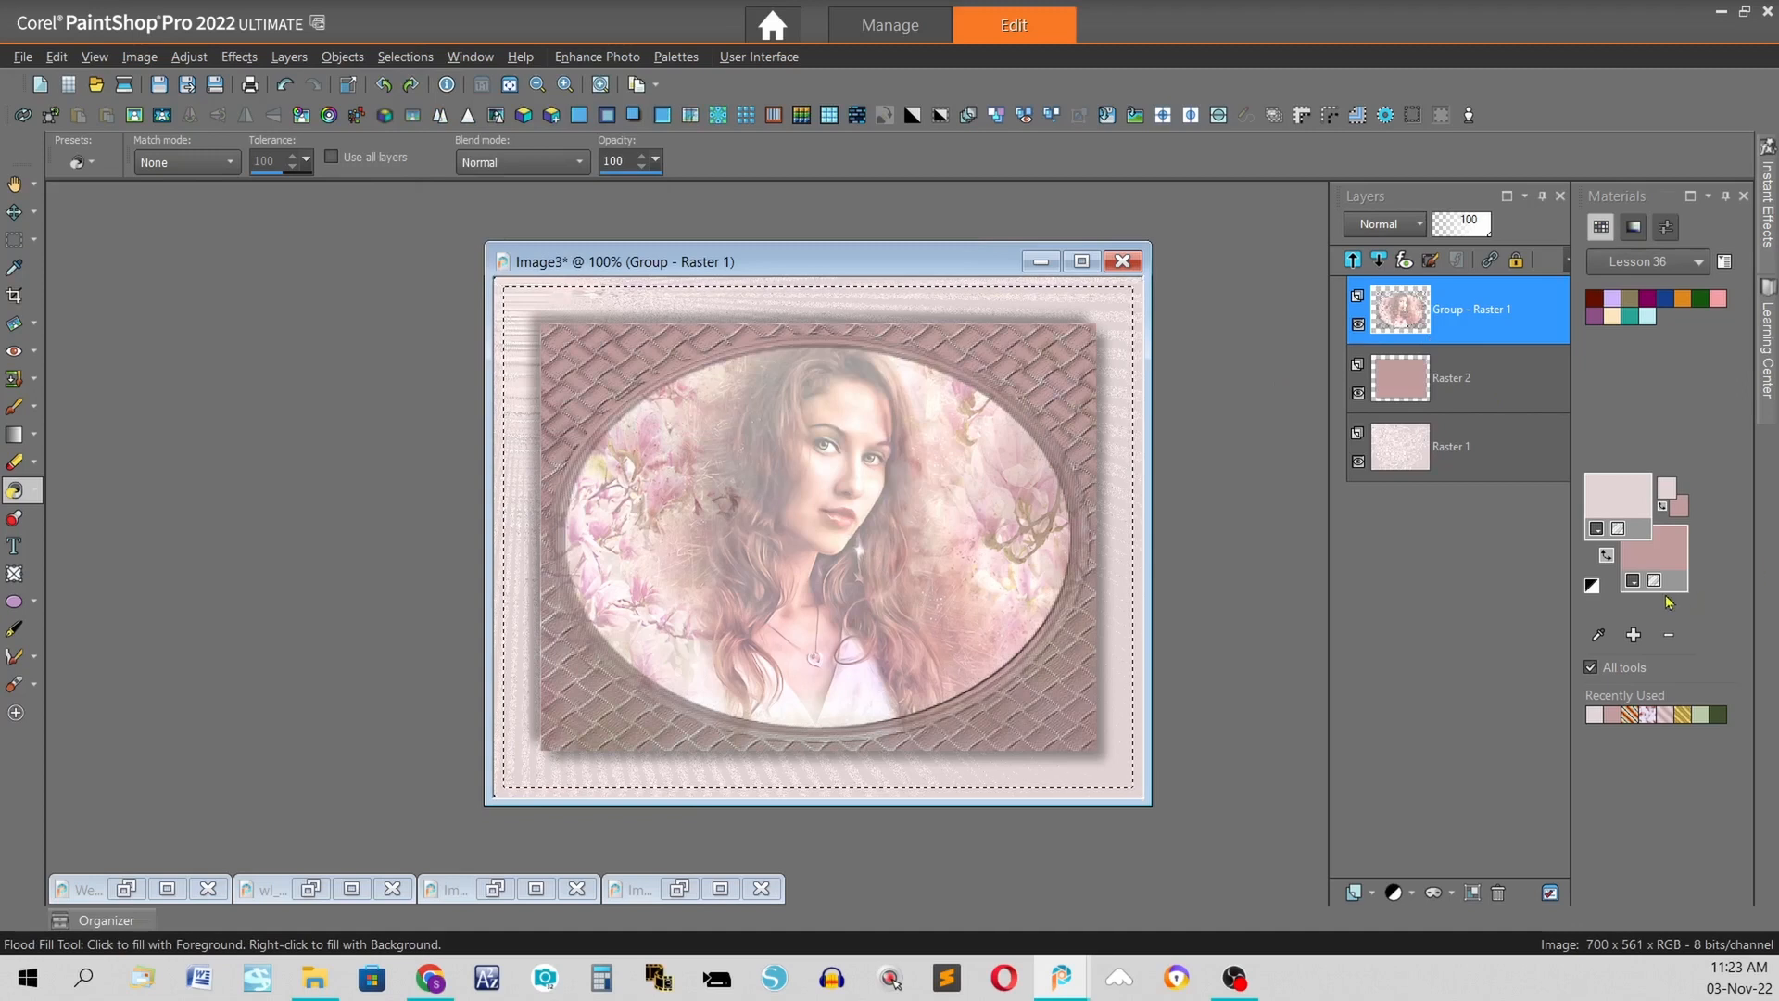
- Set the foreground to the foreground-background linear gradient with angle 45 and 5 repeats, and flood fill the border selection with it
left_click(1597, 529)
left_click(1597, 571)
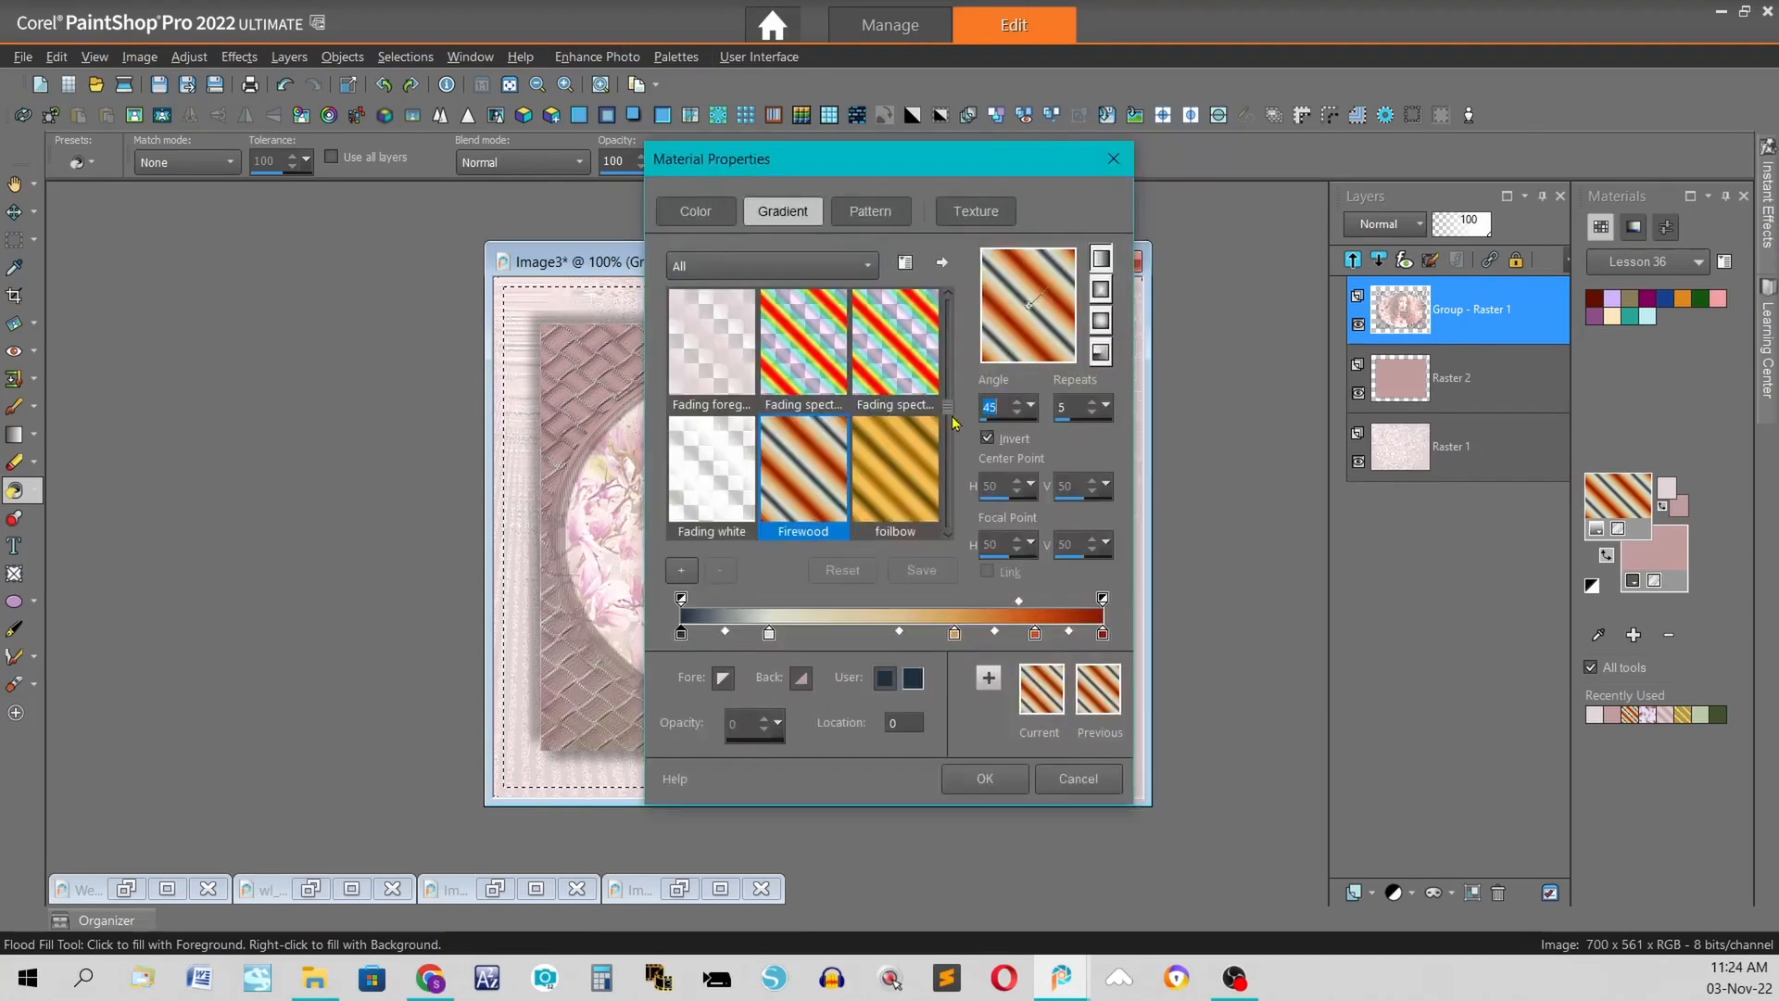
scroll(891, 424, "down", 1)
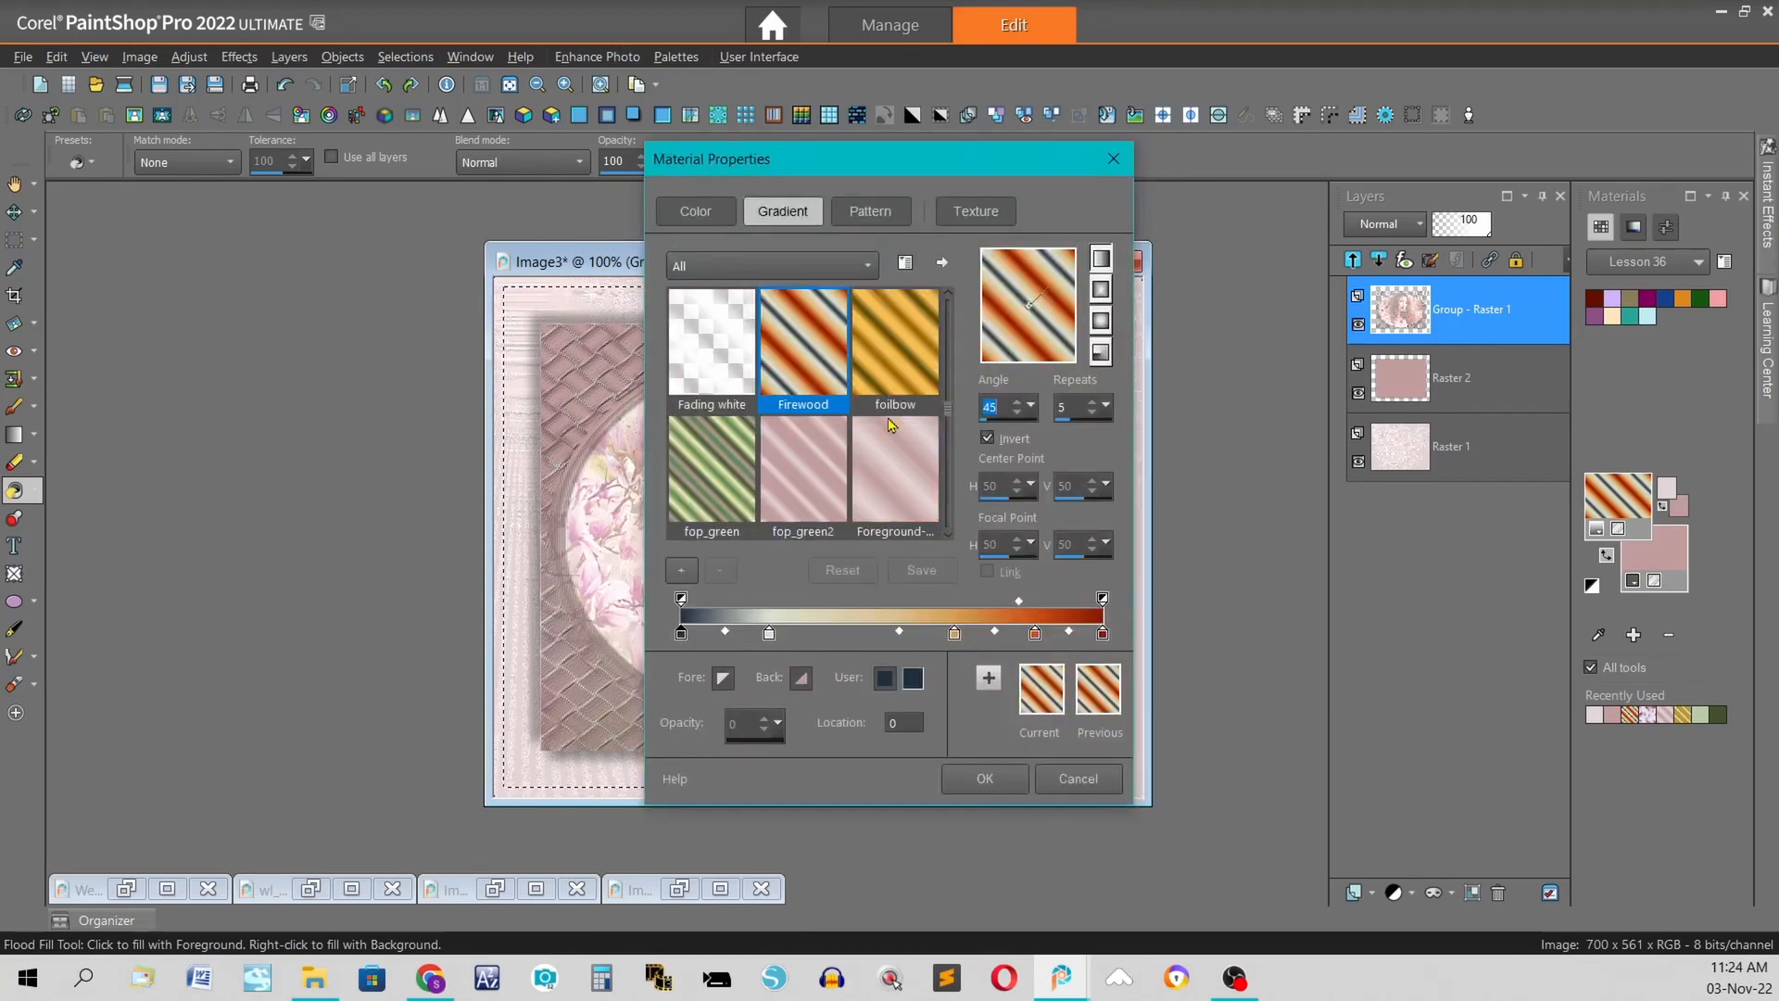
left_click(905, 480)
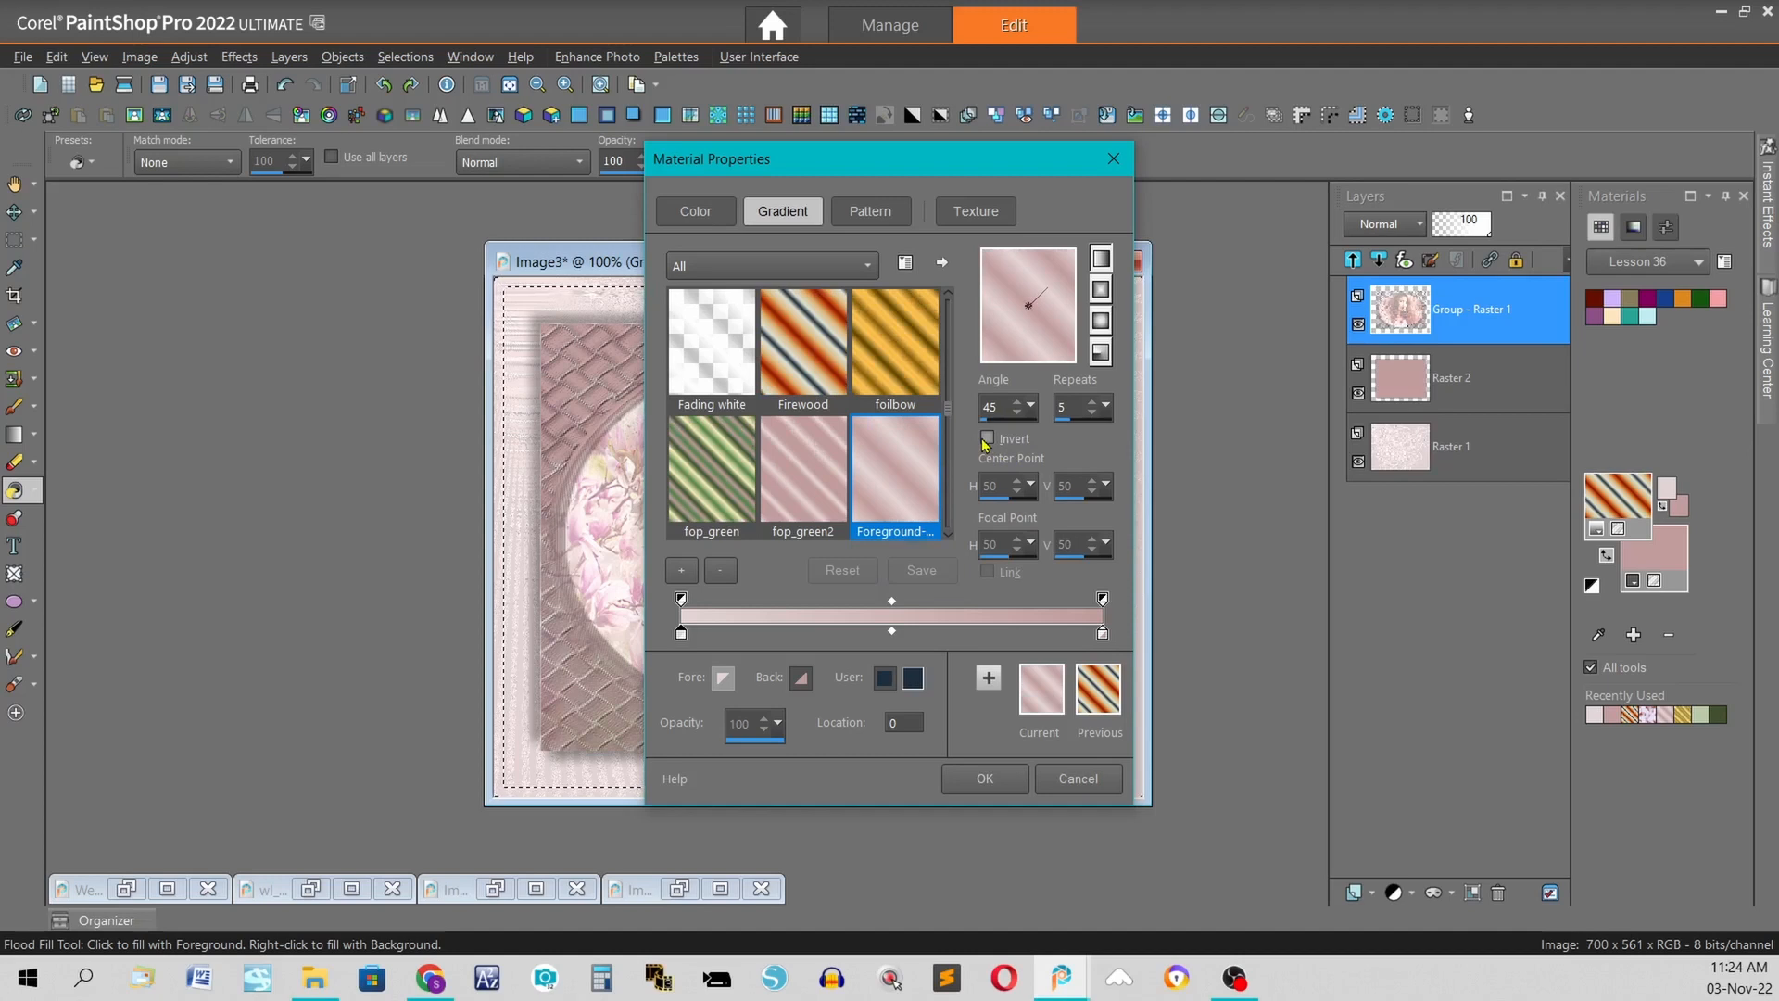
left_click(986, 778)
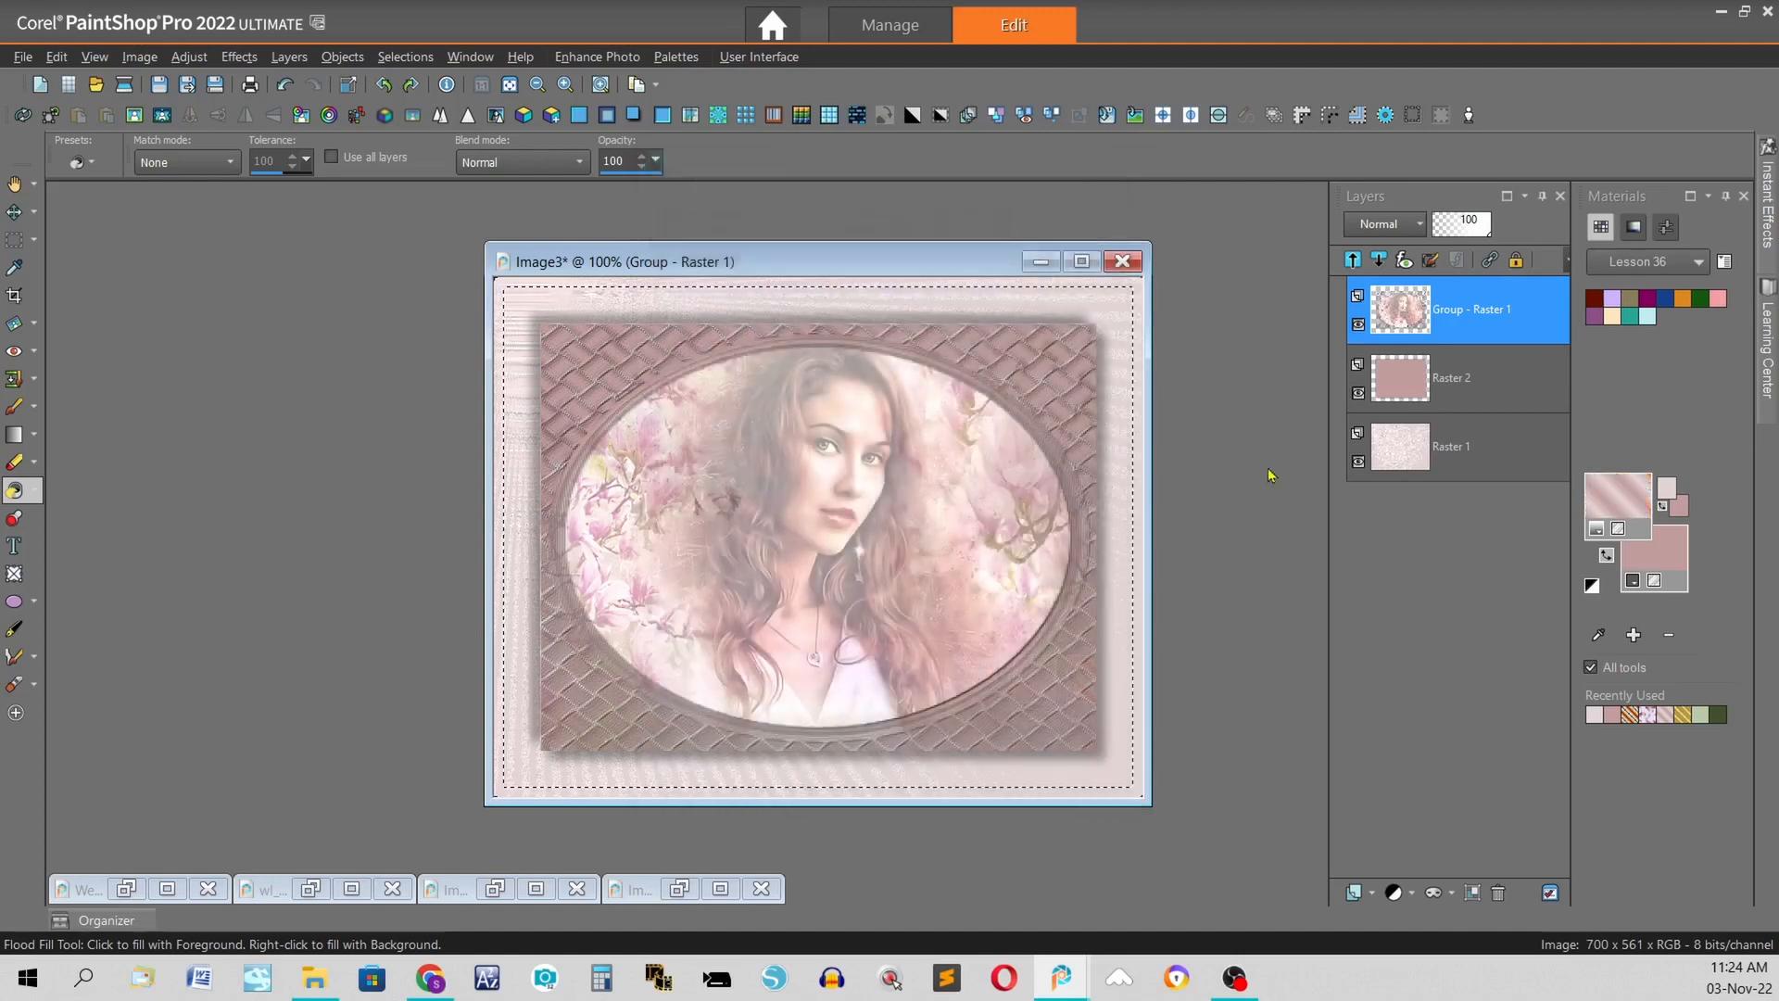
left_click(962, 284)
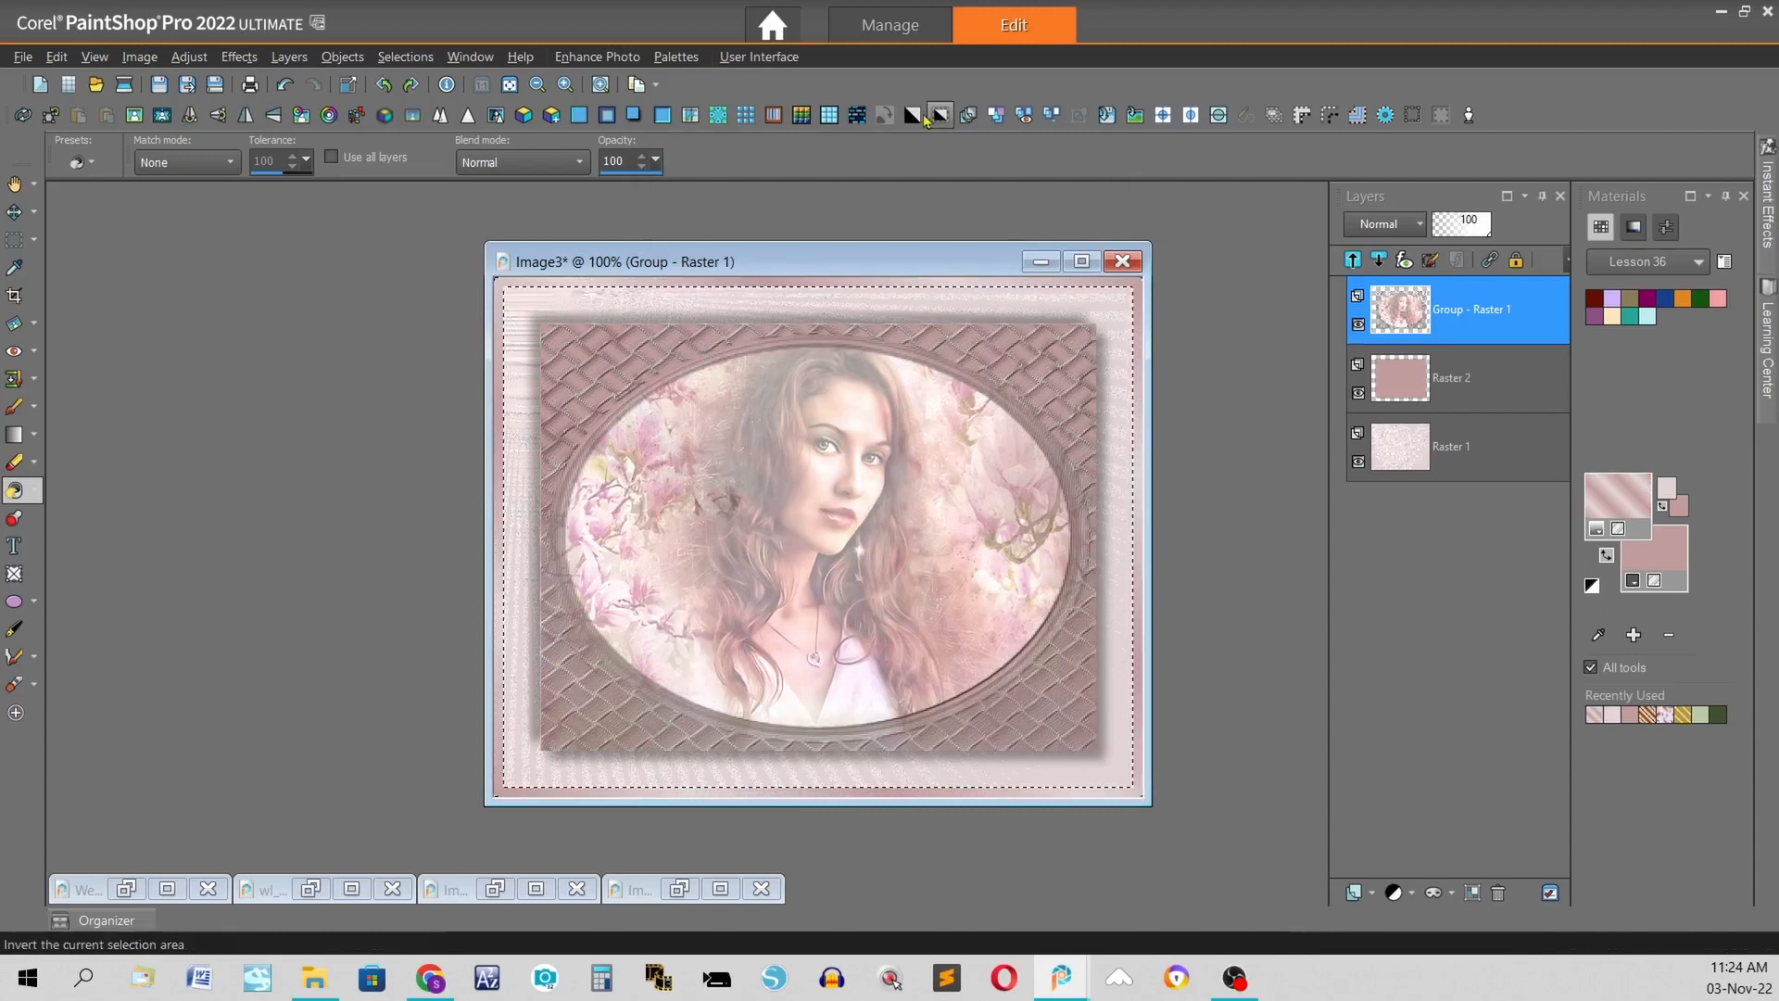
- Apply an Inner Bevel to the selected border with bevel 6, width 5, smoothness 10, depth 3, ambience 87, shininess 50, angle 22, intensity 30, elevation 25
left_click(663, 117)
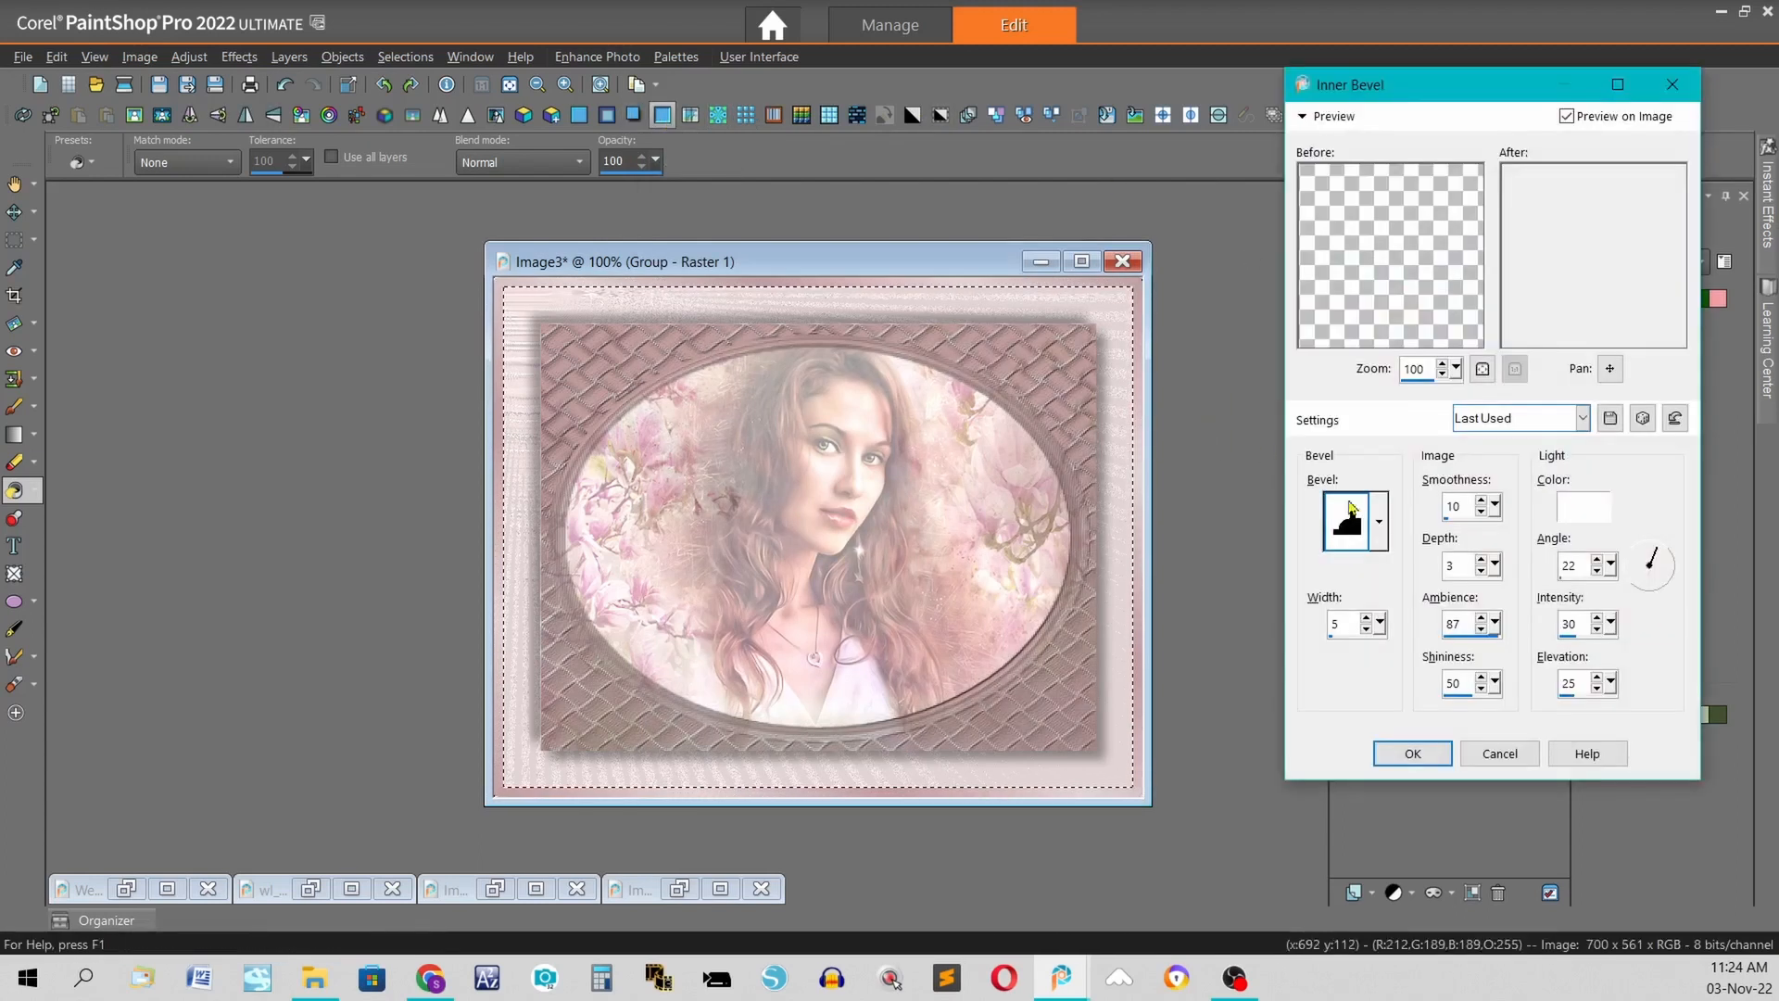
left_click(1380, 534)
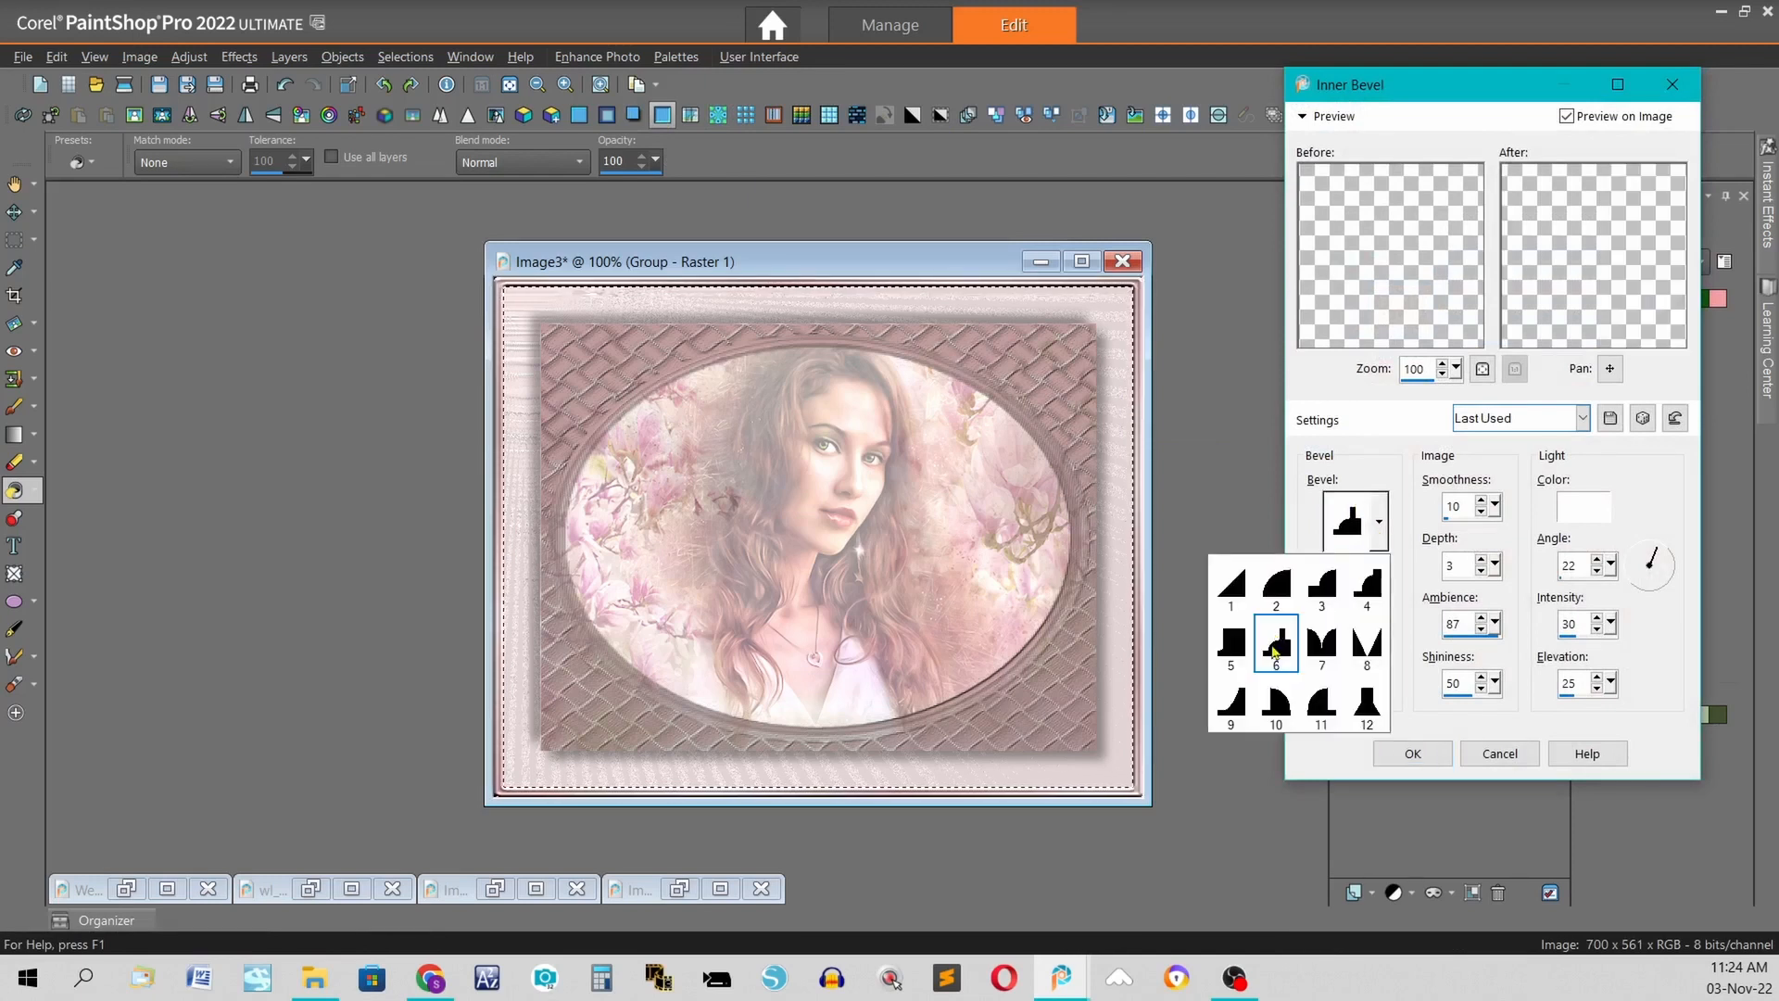
left_click(1380, 519)
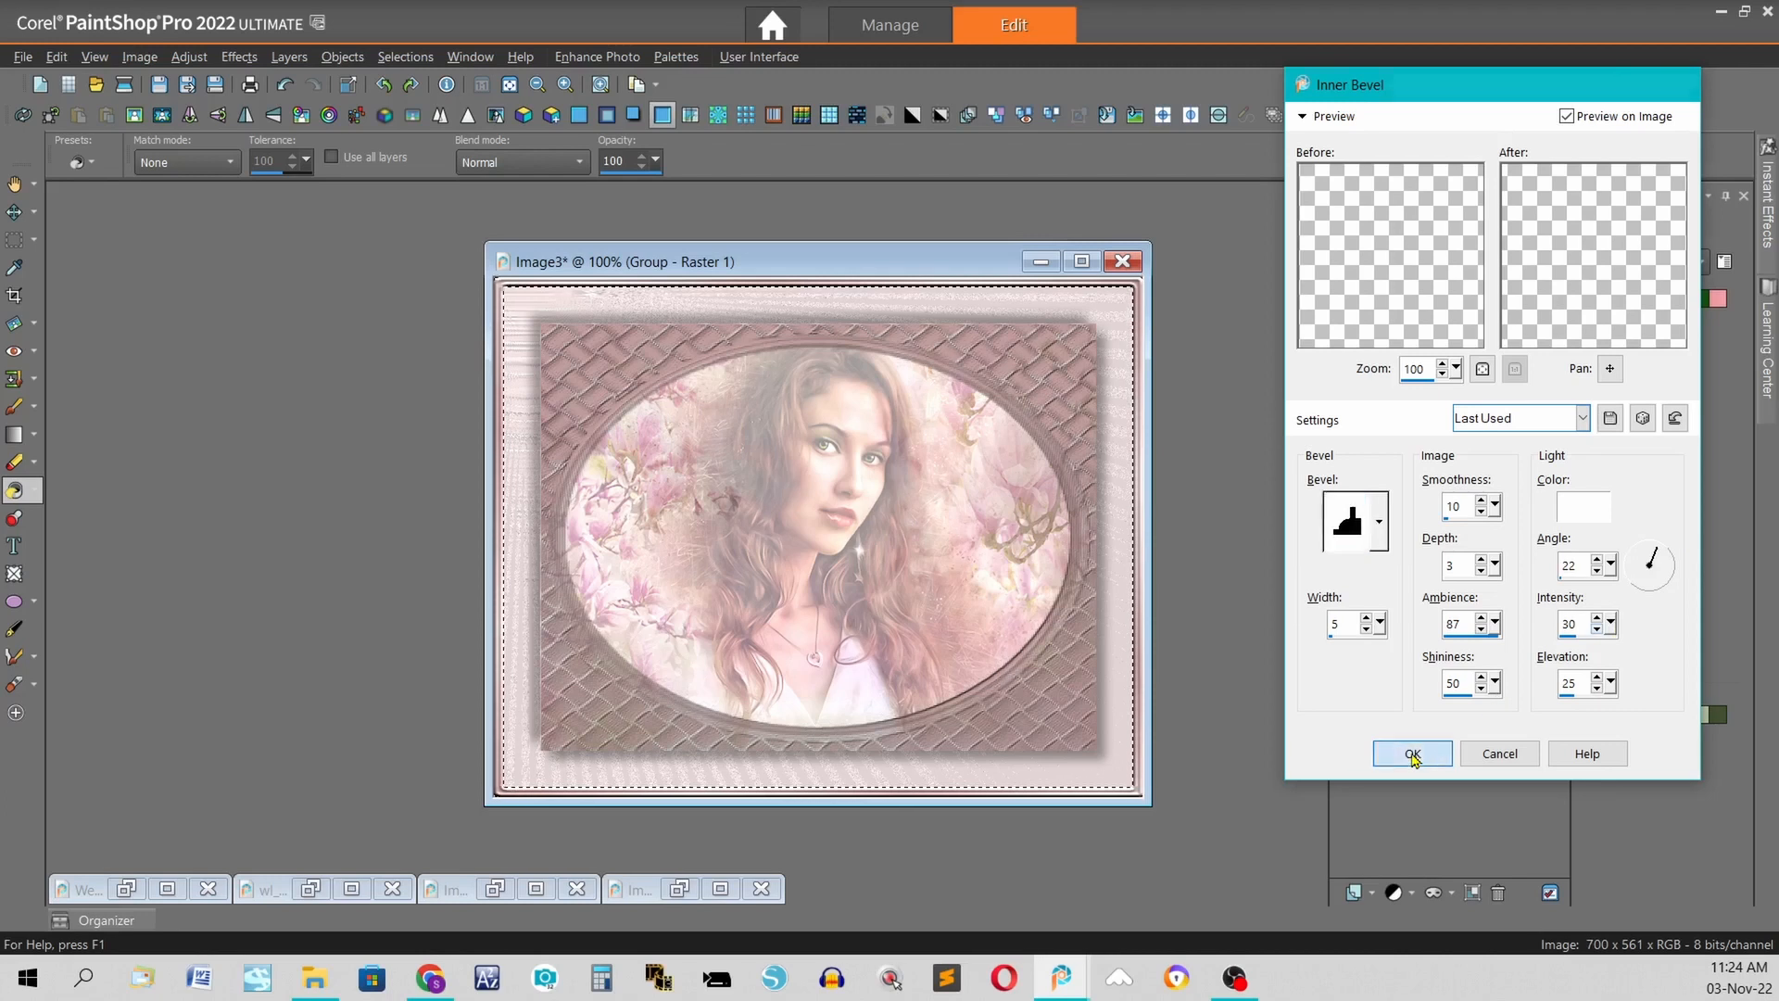
left_click(1412, 754)
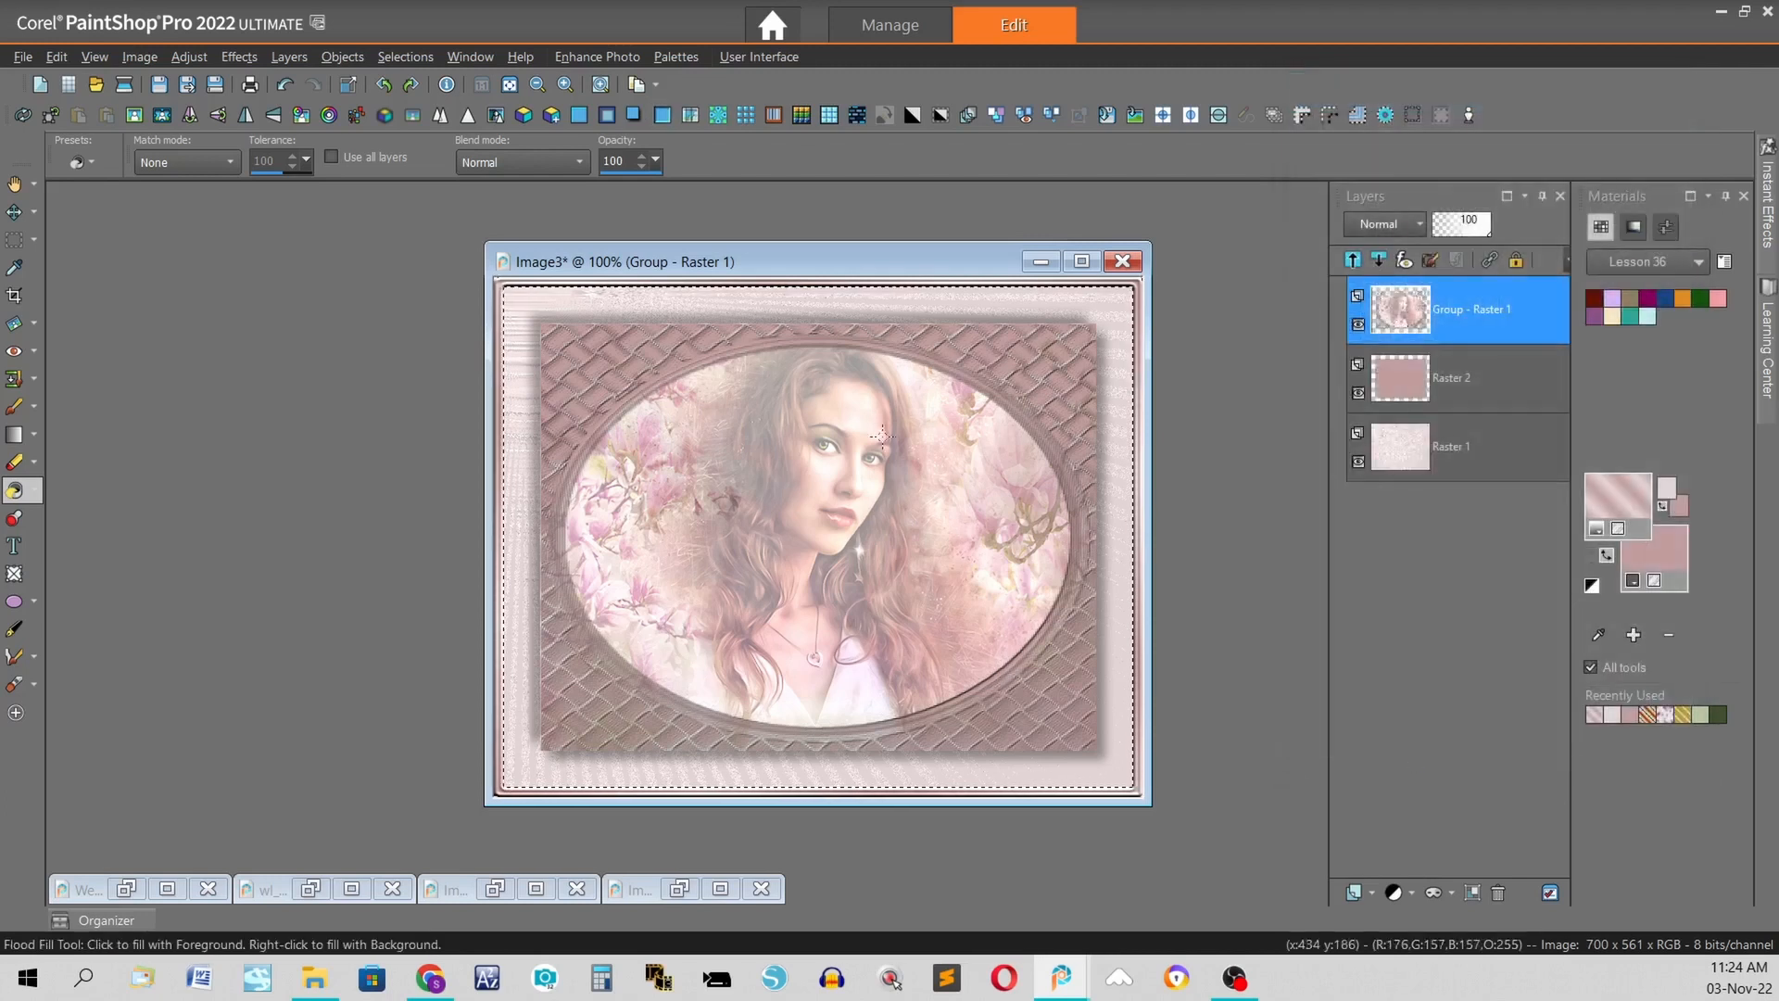
- Apply two drop shadows around the border selection, with both offsets at -10 and then 10, each with opacity 35 and blur 15
left_click(636, 116)
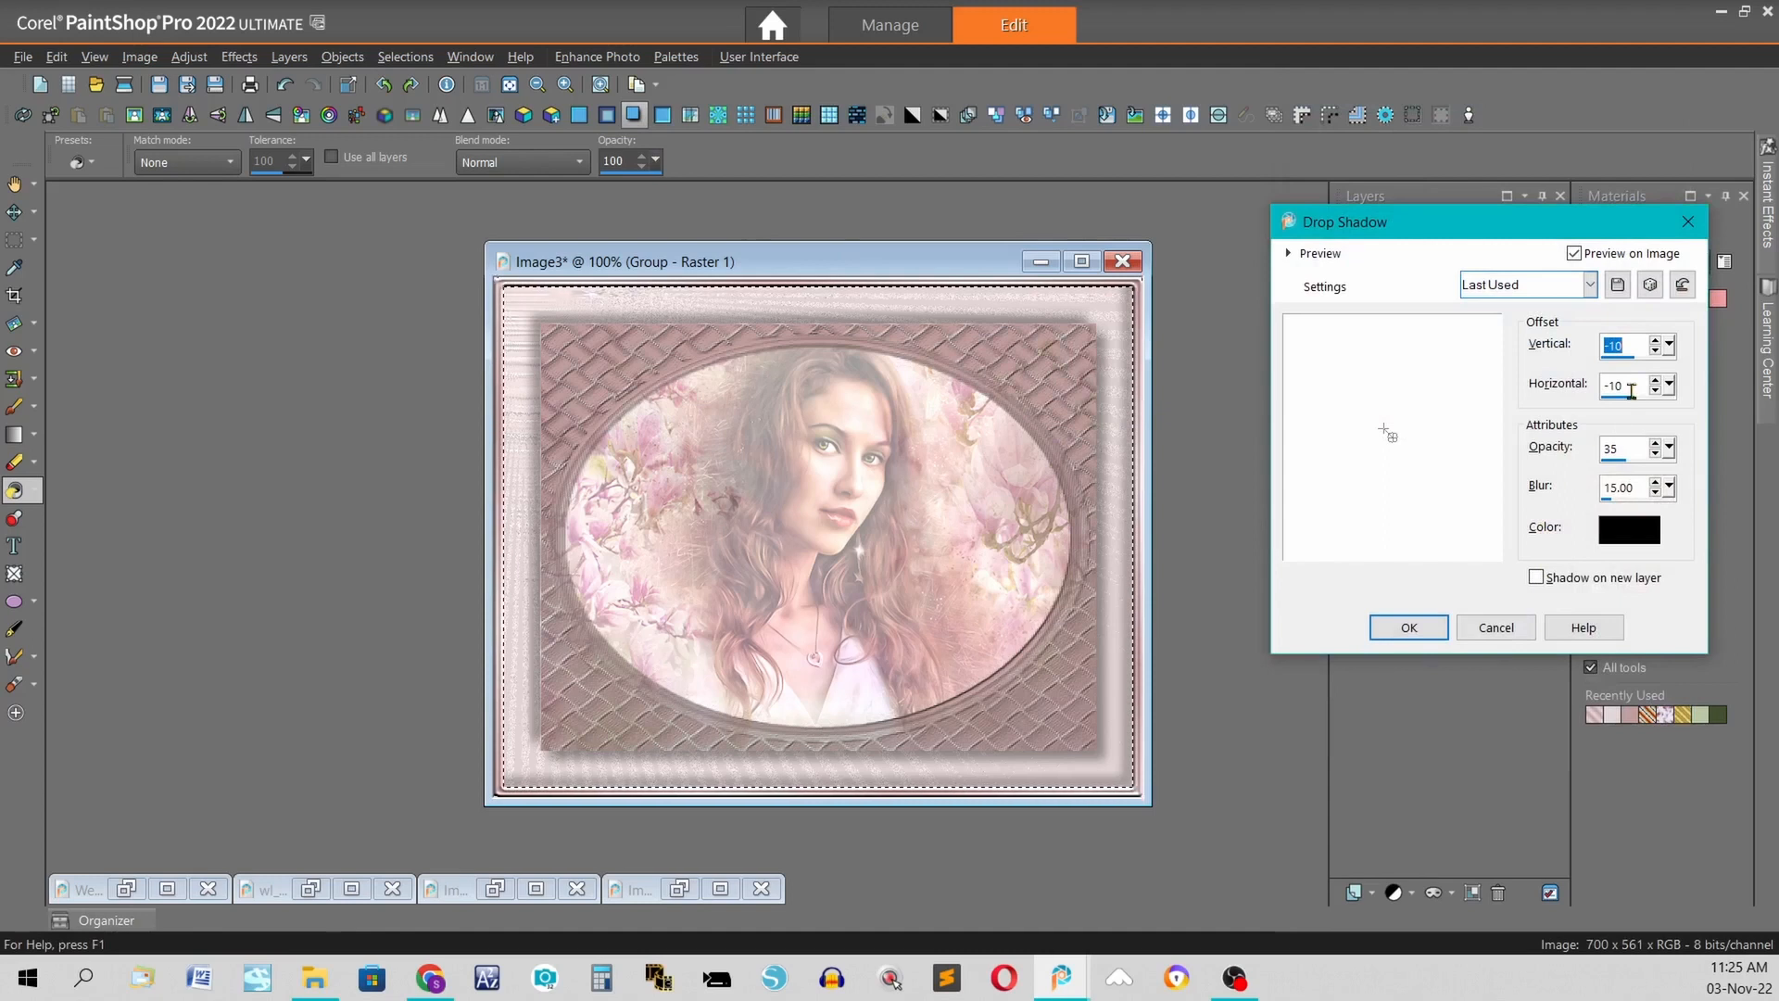
left_click(1419, 629)
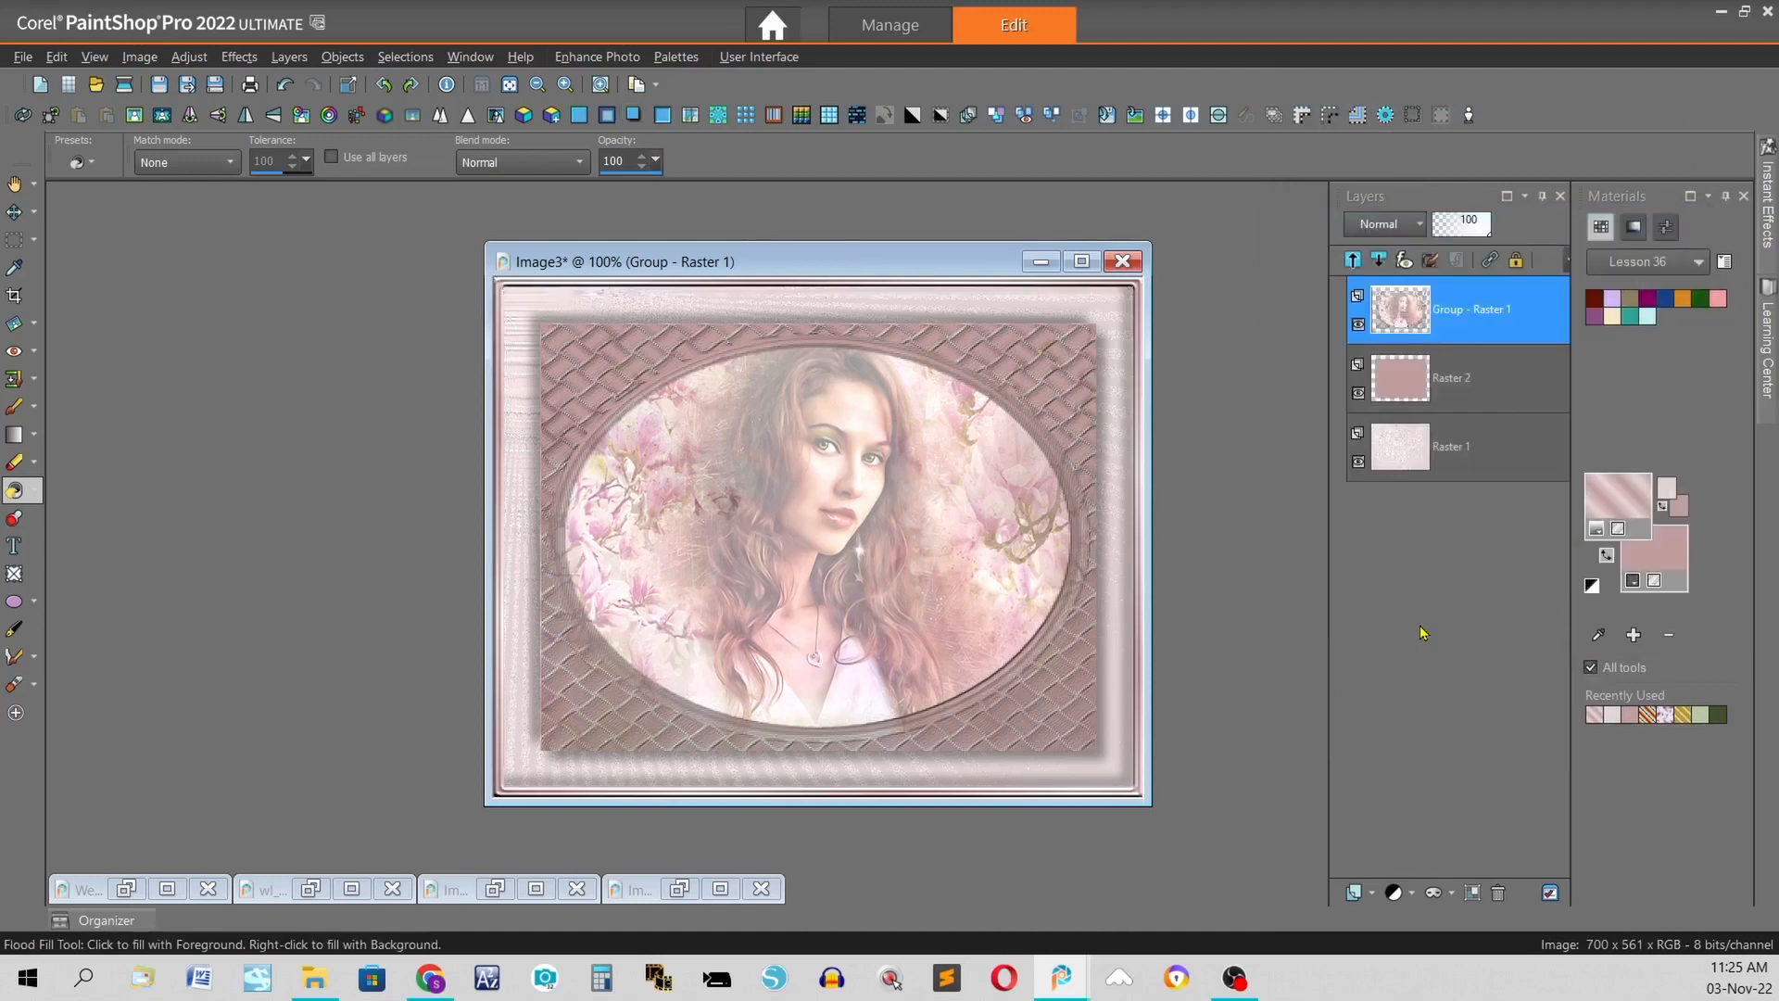
left_click(636, 116)
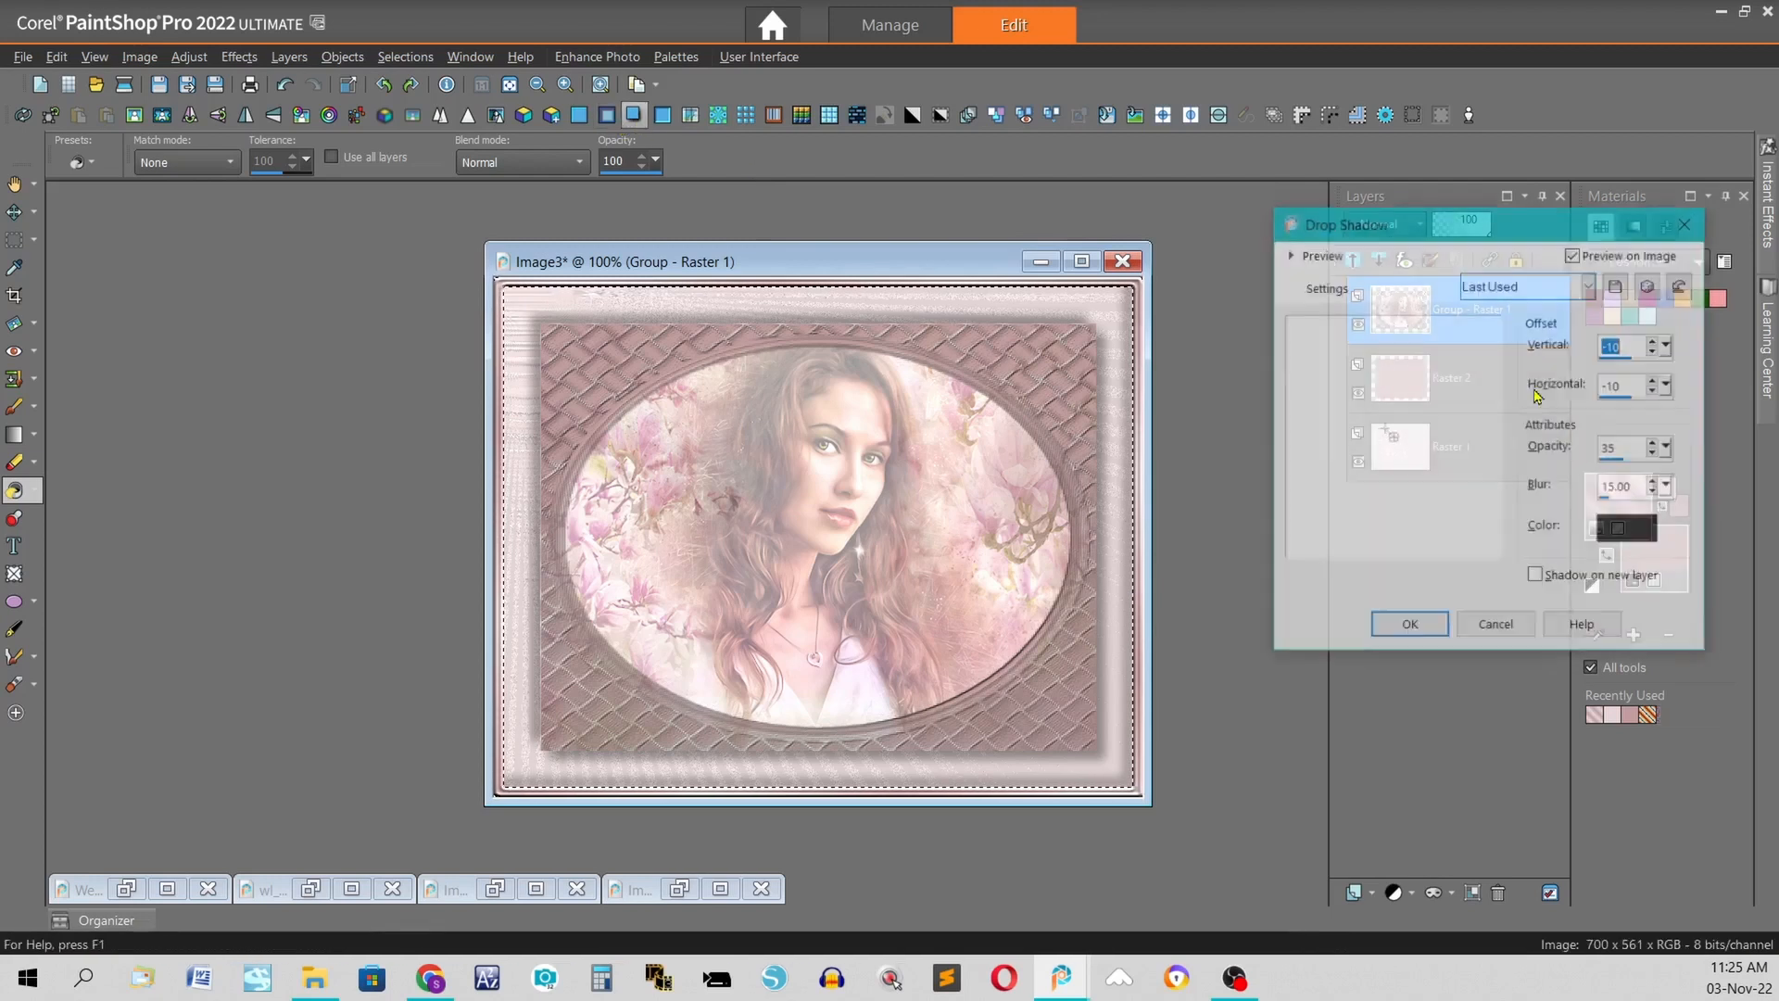
type("10")
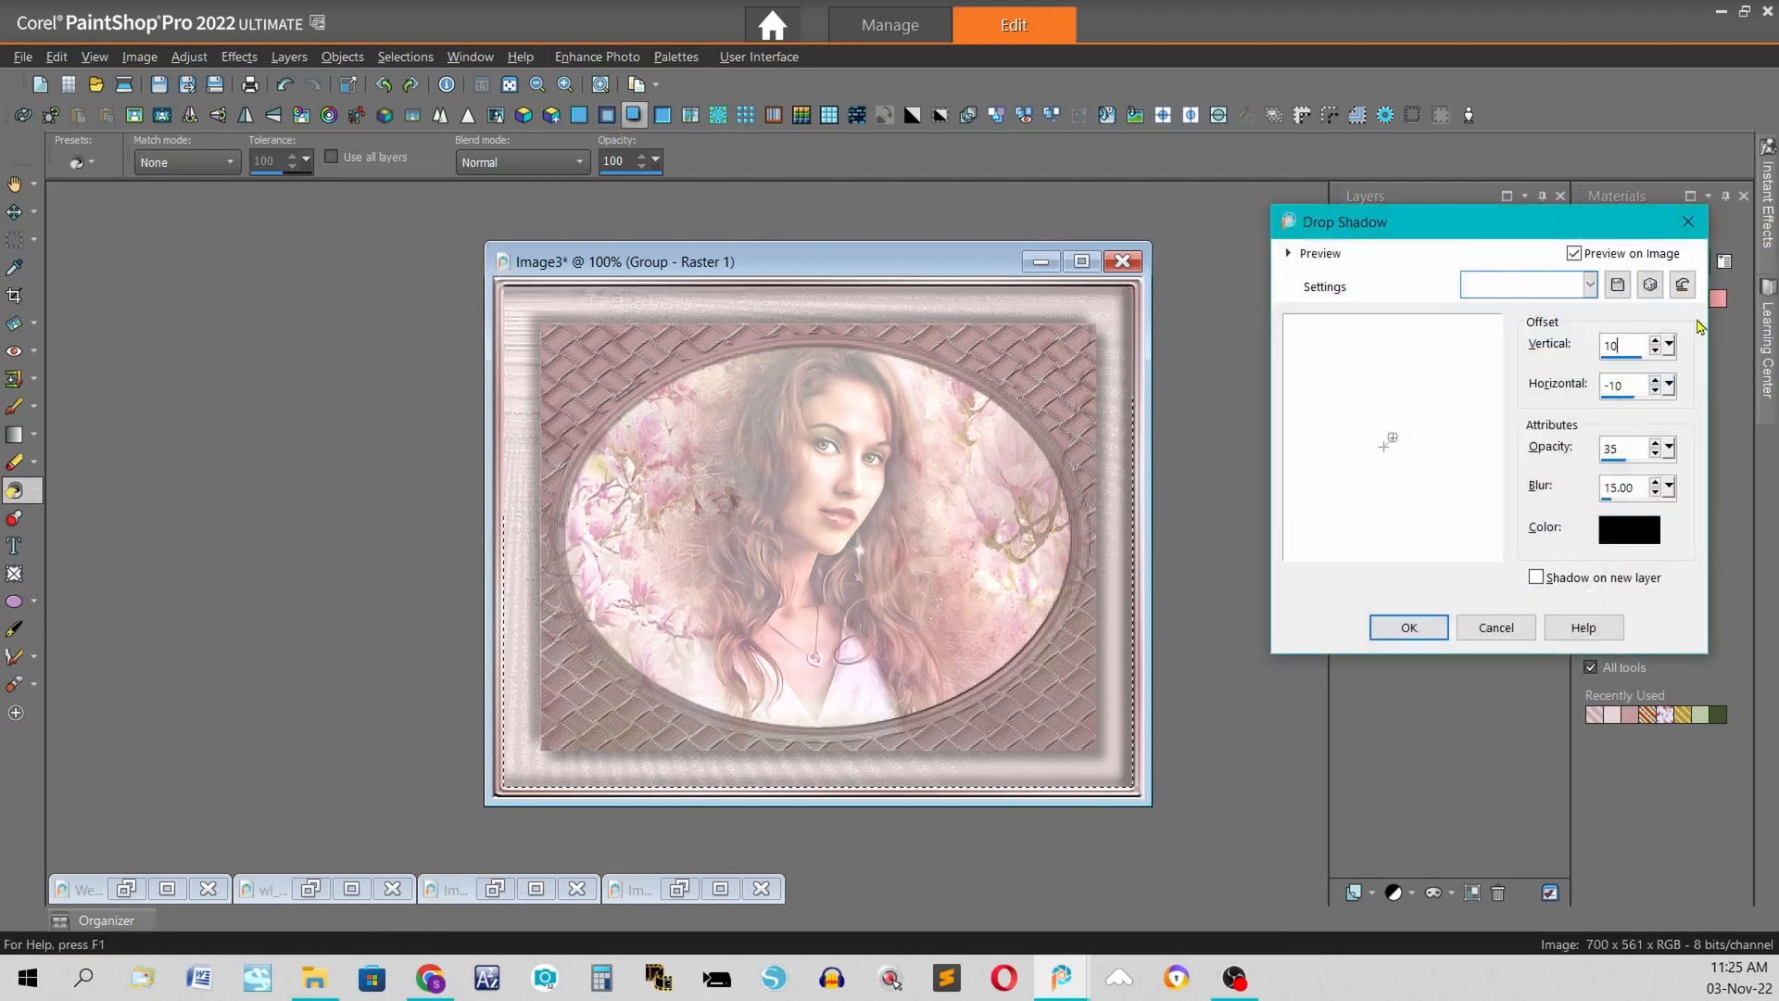
key("Tab")
type("10")
key("Return")
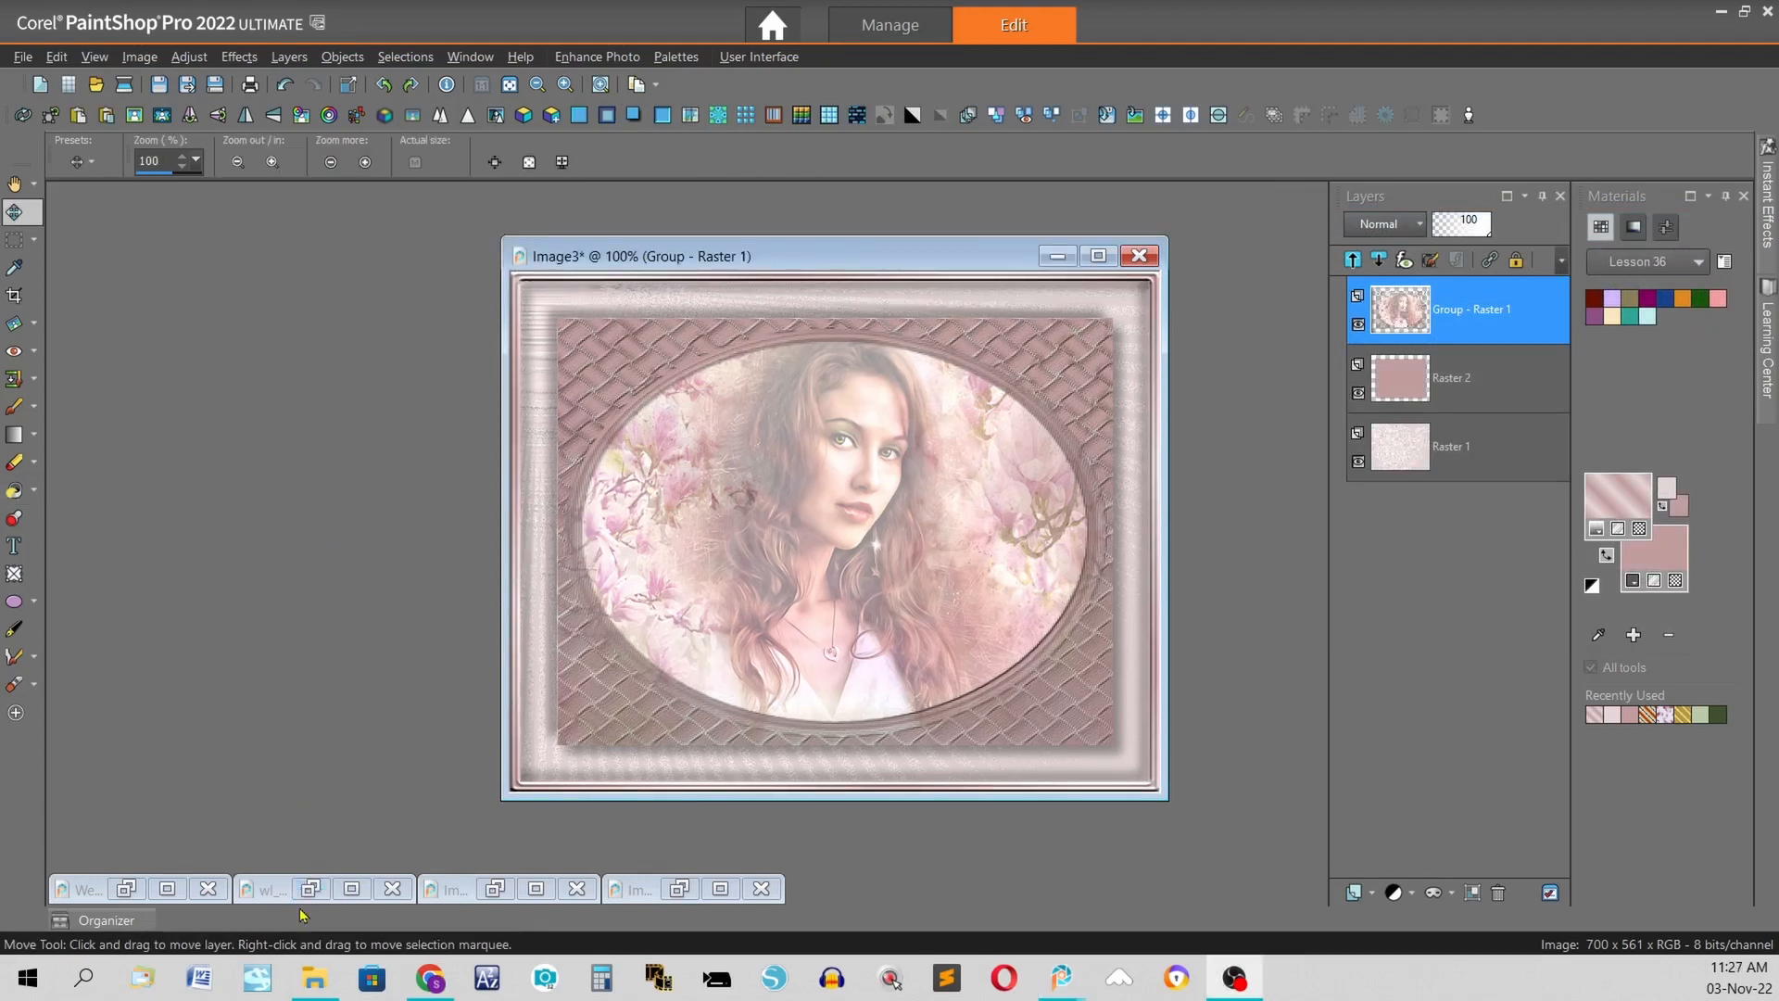
- Restore the corner ornament image, paste its Merged layer as a new layer in Image3, and resize only that layer to 50 percent
left_click(311, 888)
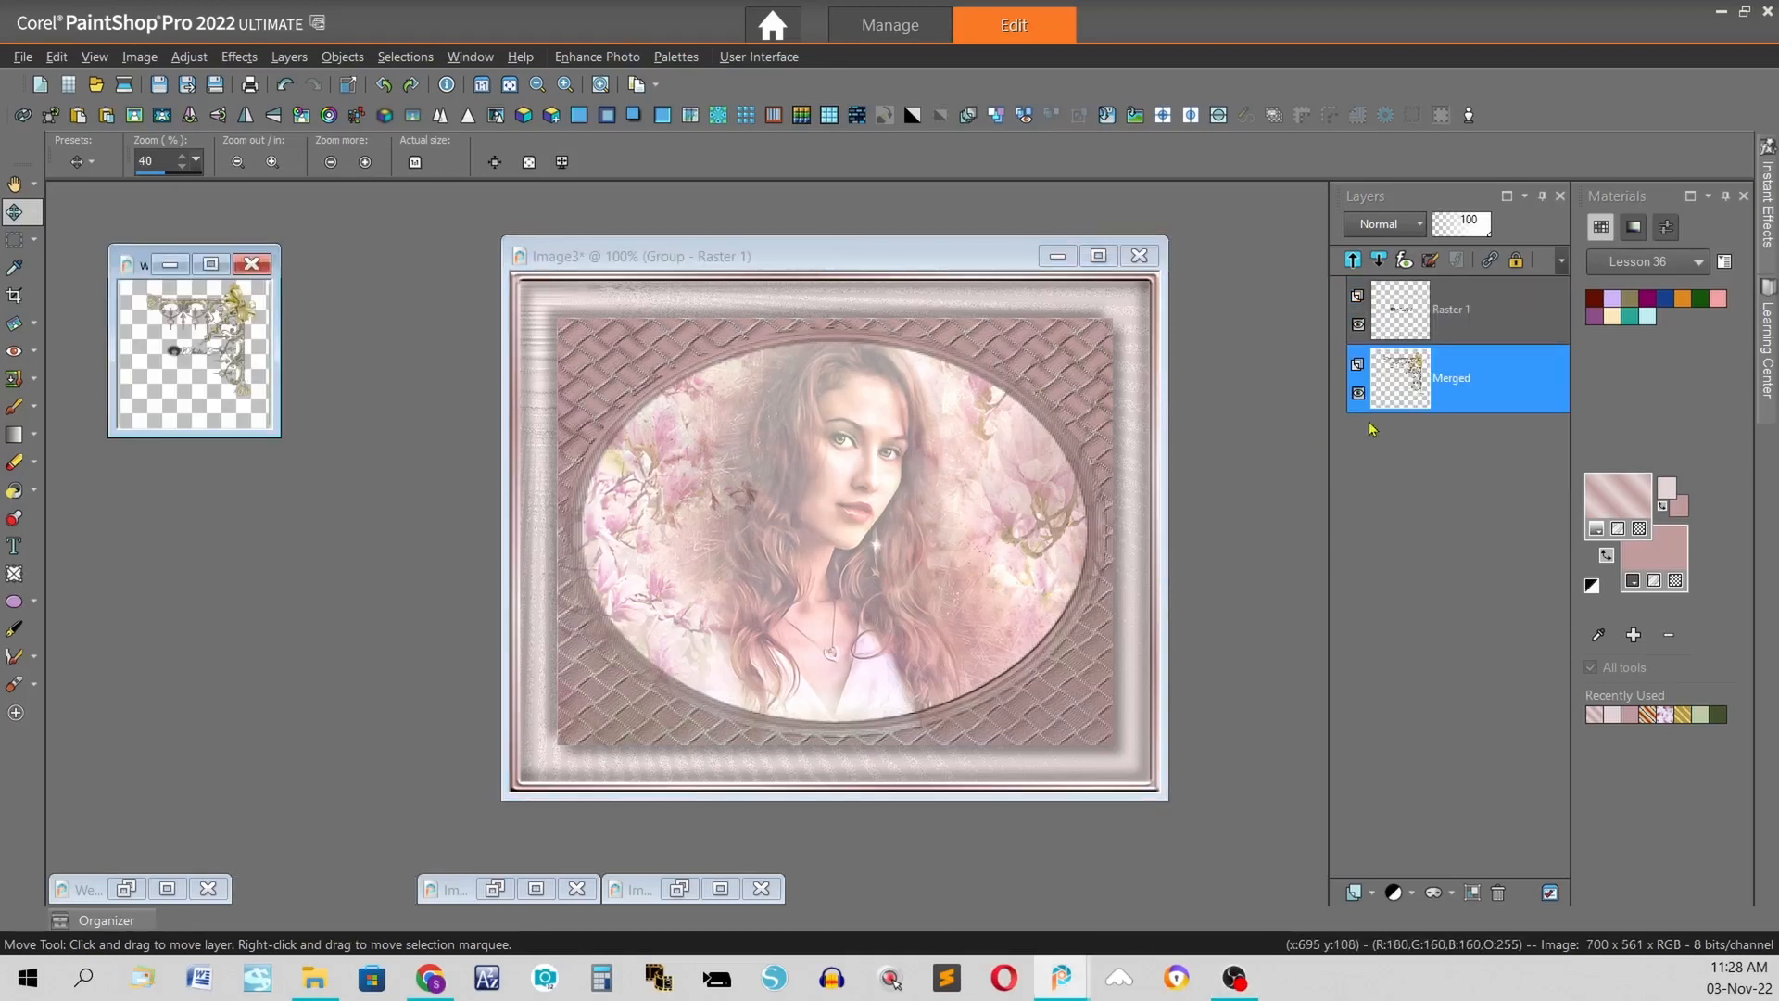
mouse_move(1455, 397)
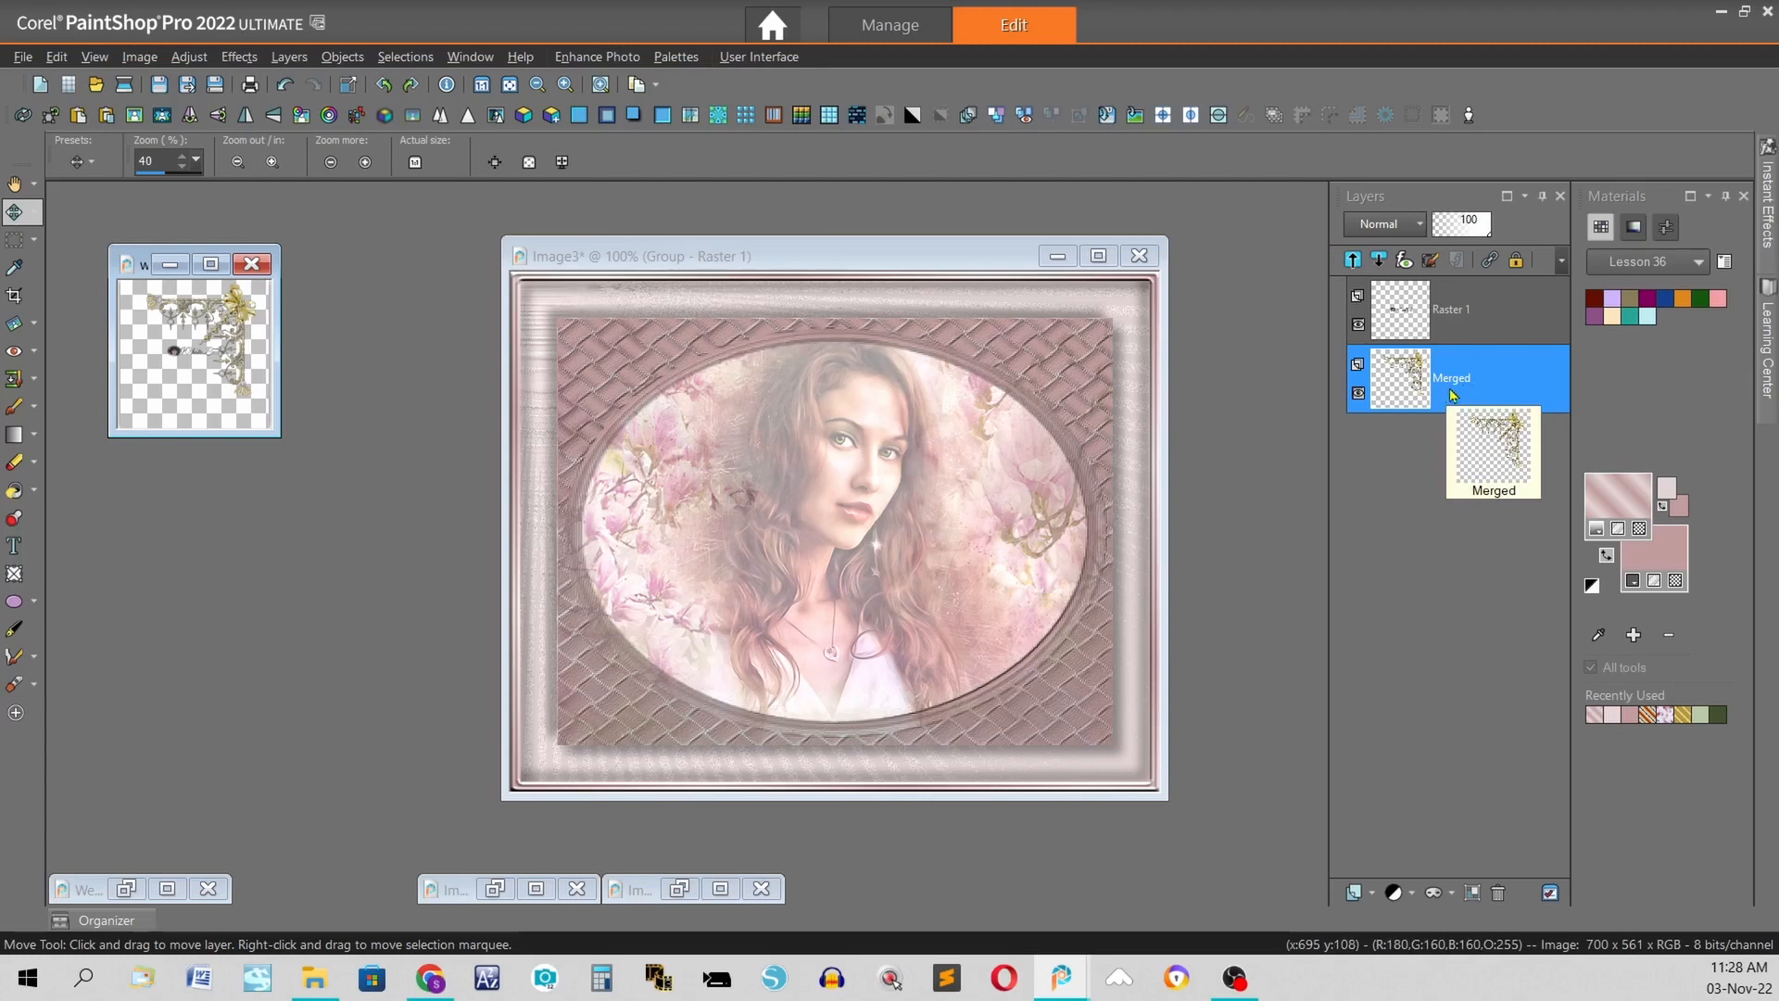
mouse_move(1472, 314)
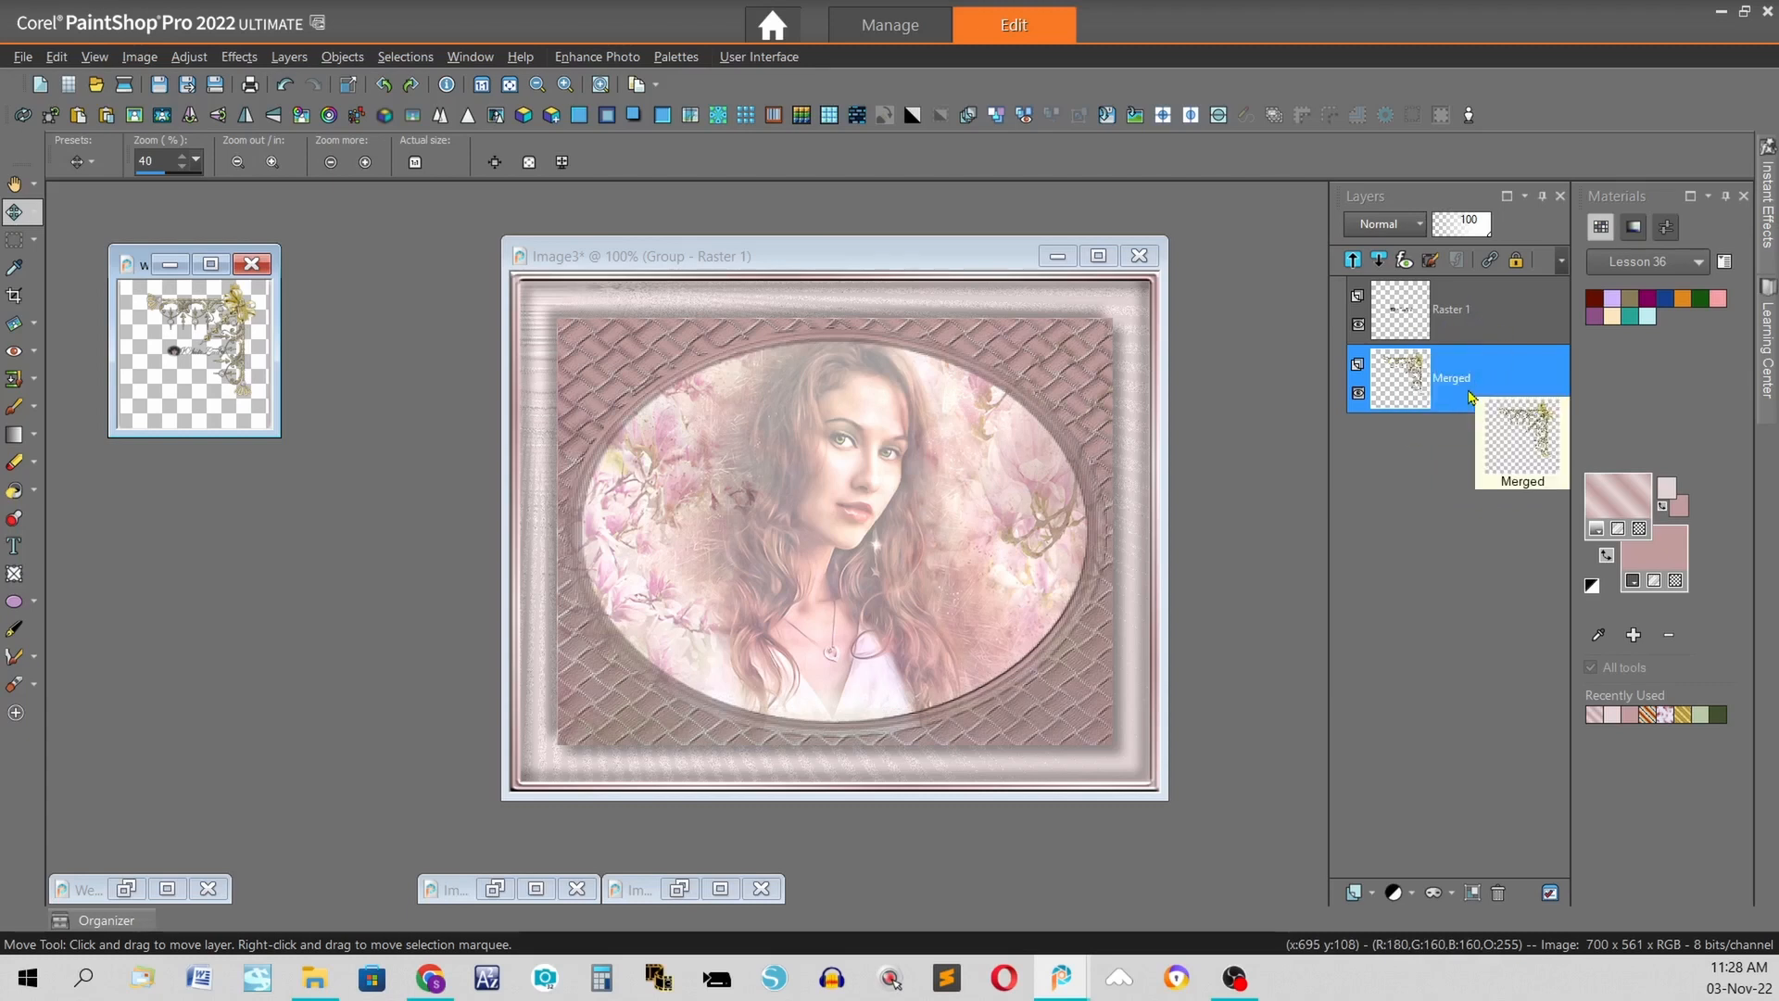
left_click(695, 256)
key("ctrl+v")
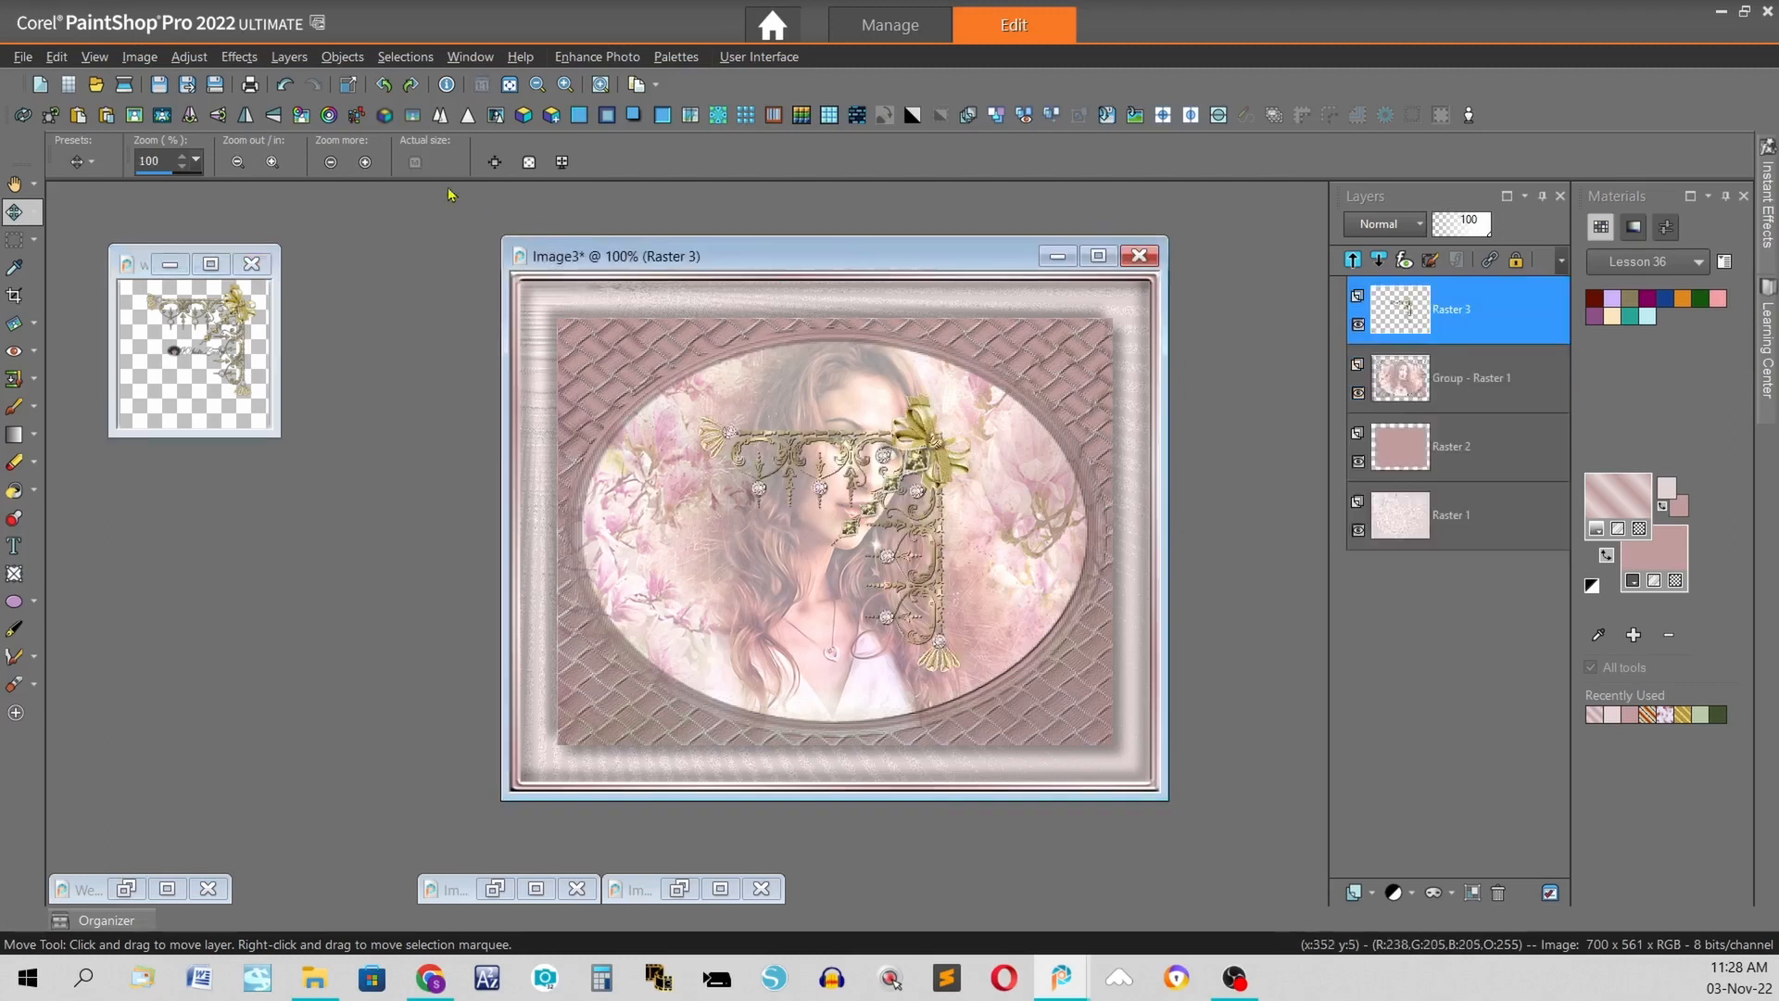
left_click(350, 90)
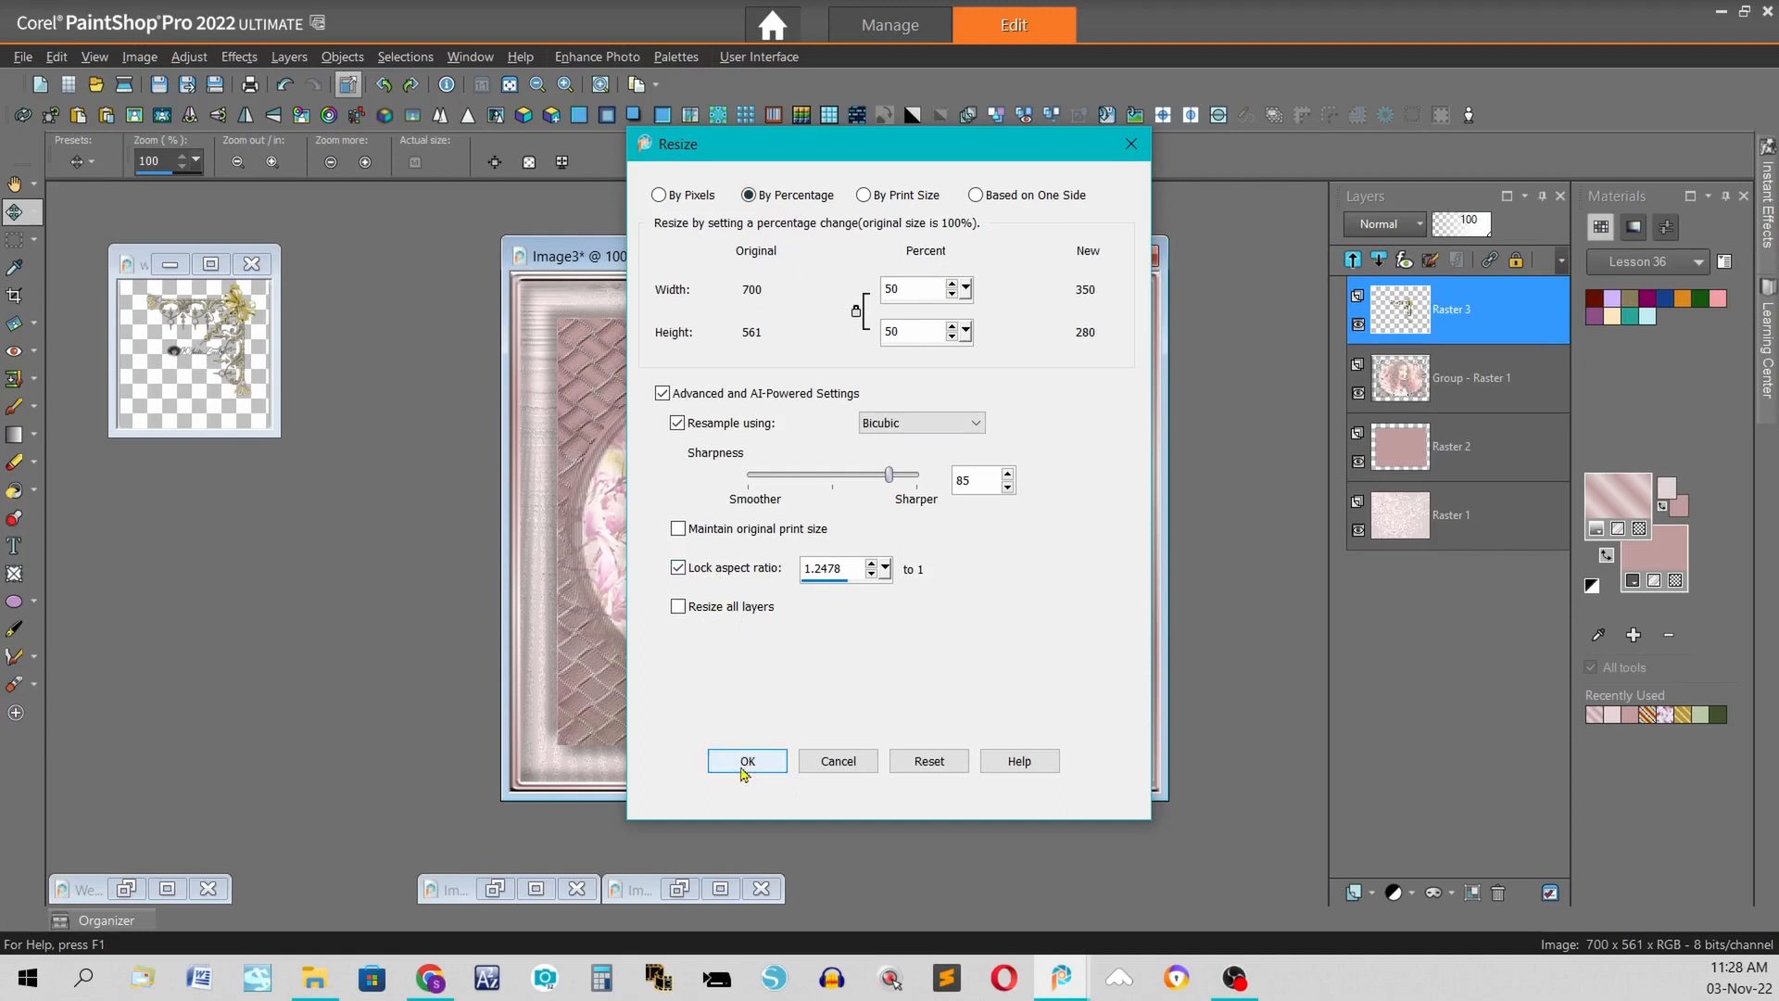
left_click(747, 761)
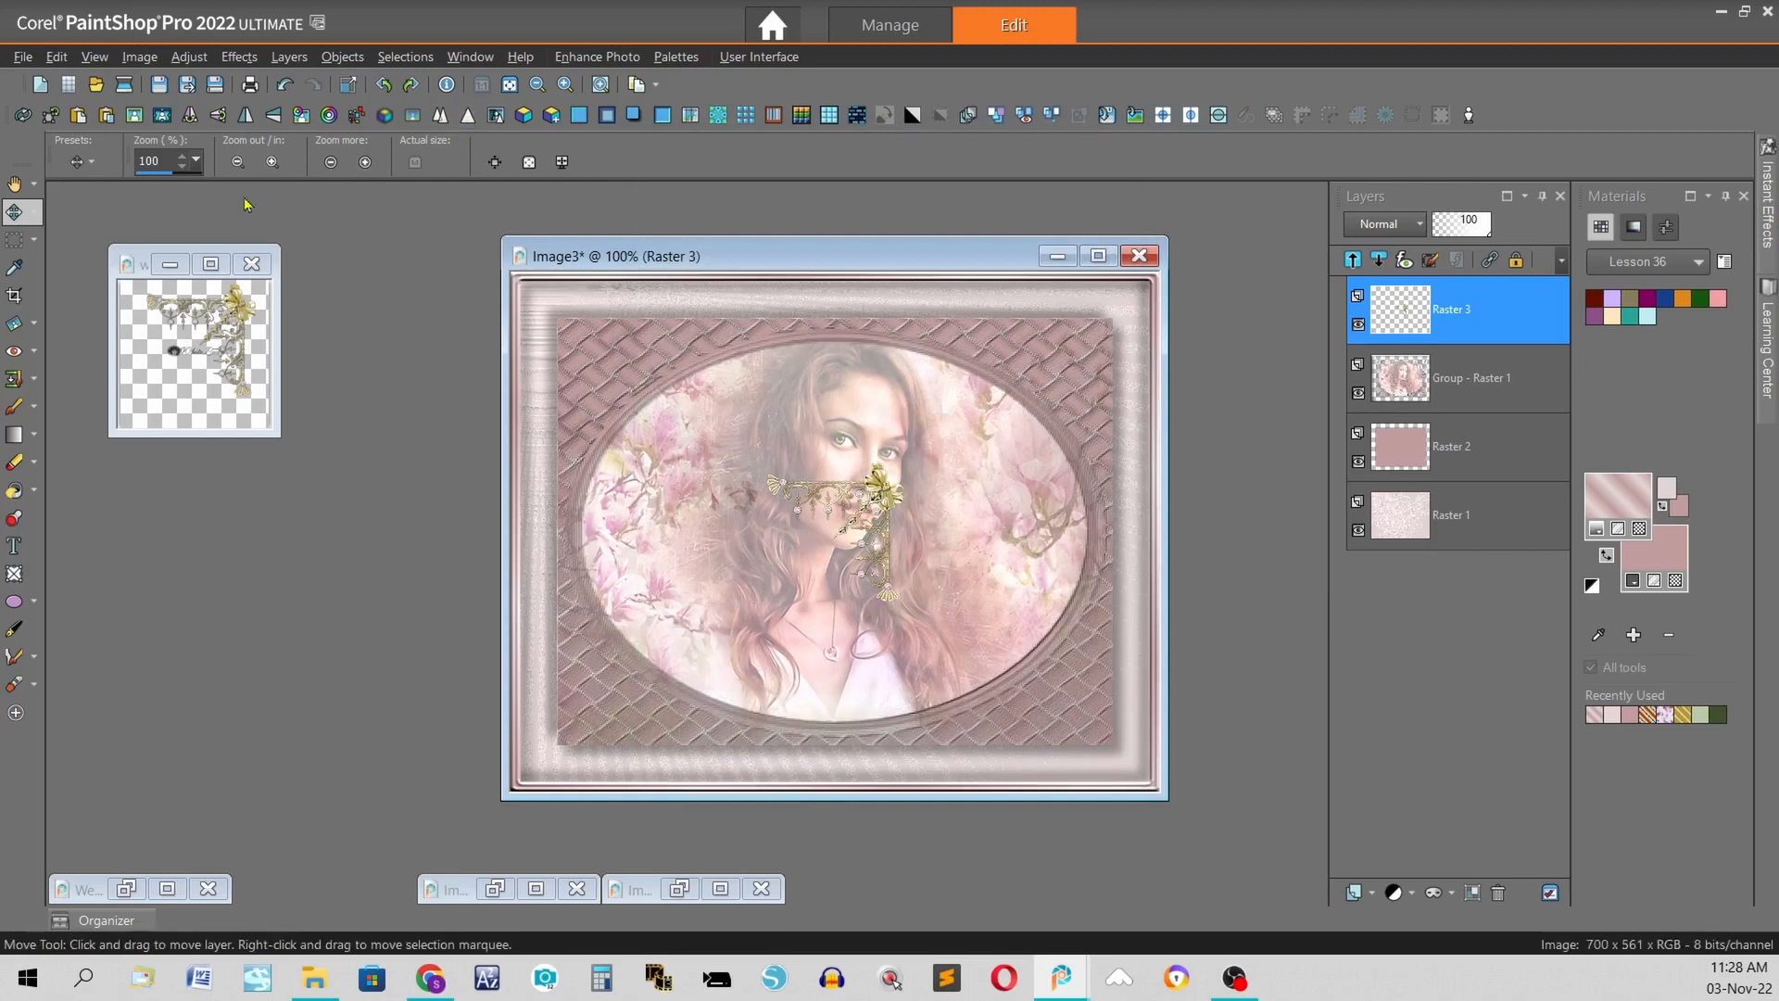
- Move the pasted gold ornament onto the upper-right corner of the woven frame and fine-tune its alignment with the frame edges
left_click(13, 212)
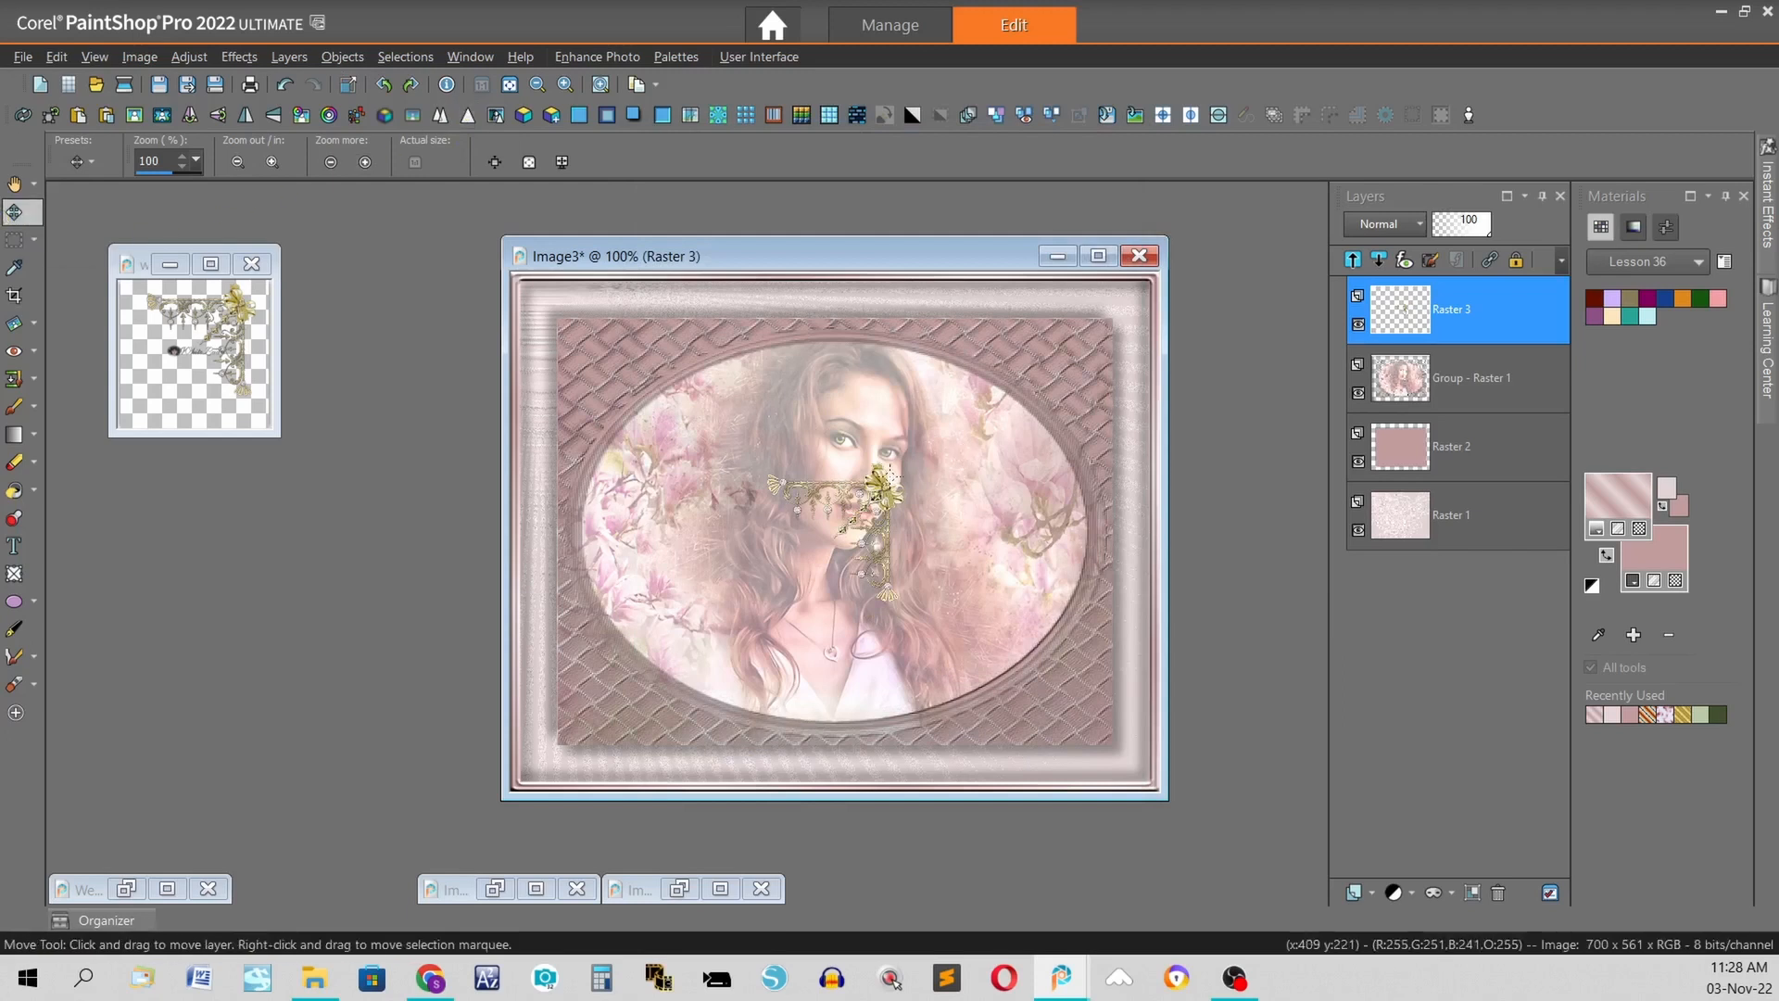
left_click_drag(881, 486, 1103, 324)
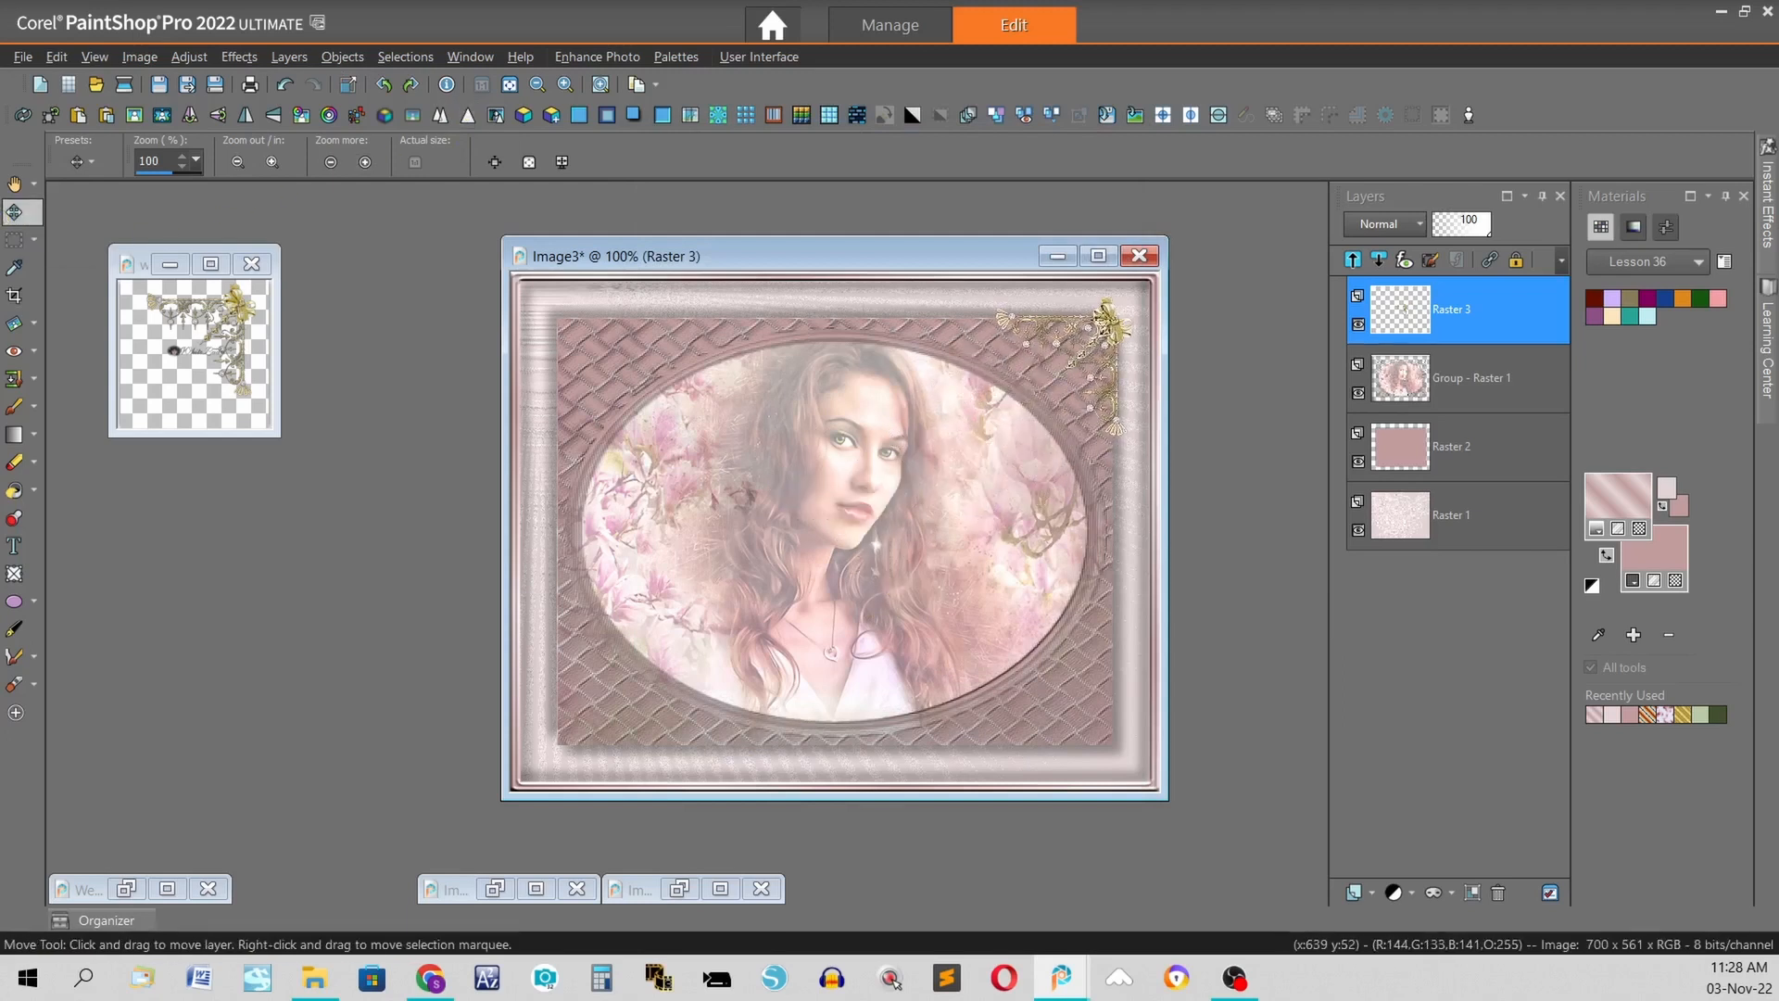
scroll(1105, 323, "up", 1)
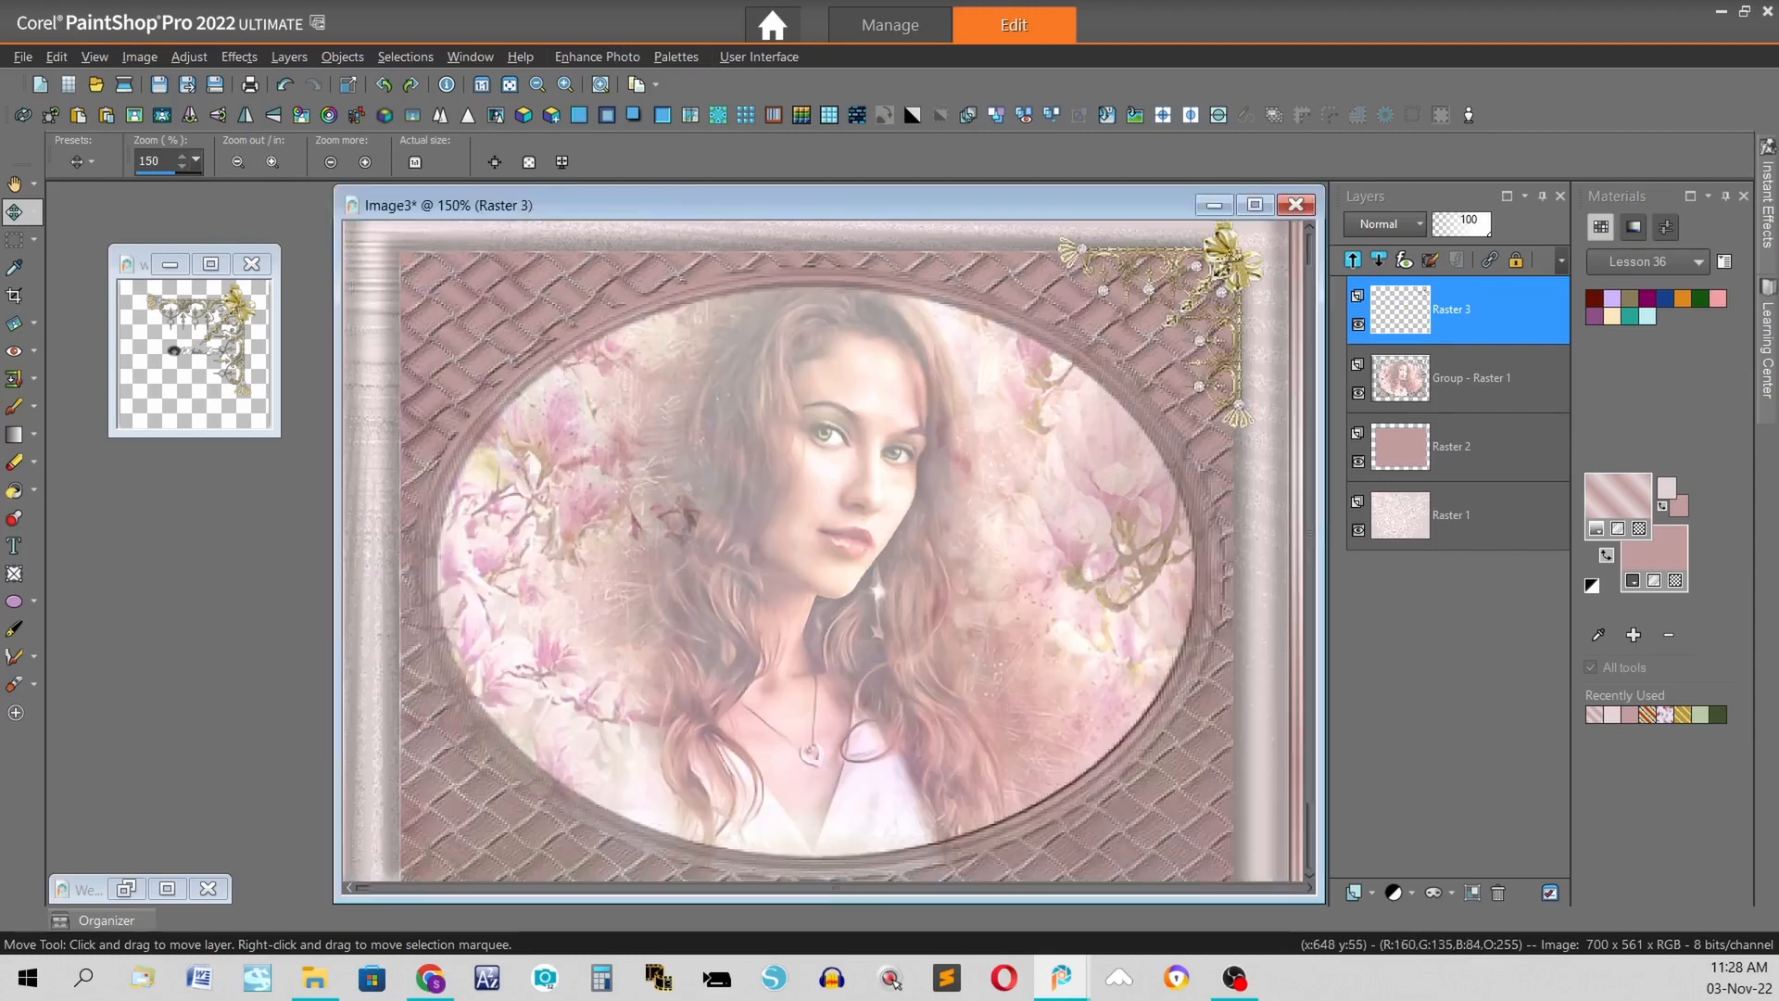
left_click_drag(1229, 262, 1226, 262)
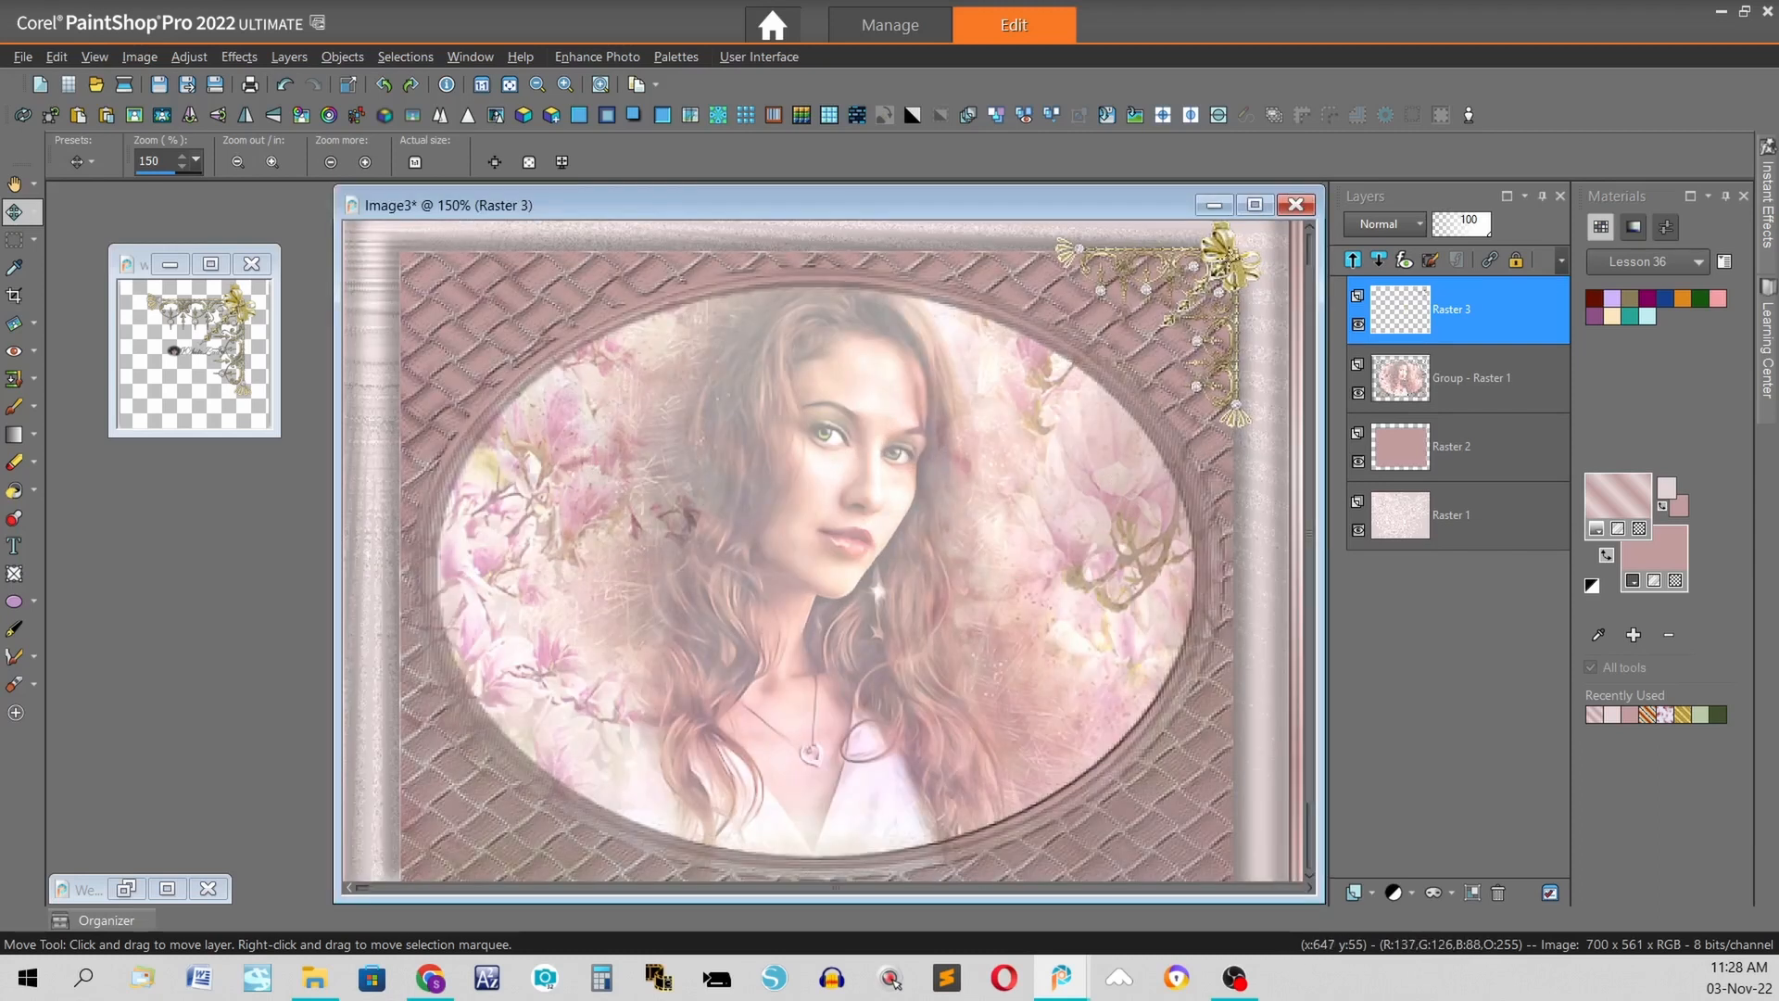
scroll(1205, 316, "down", 1)
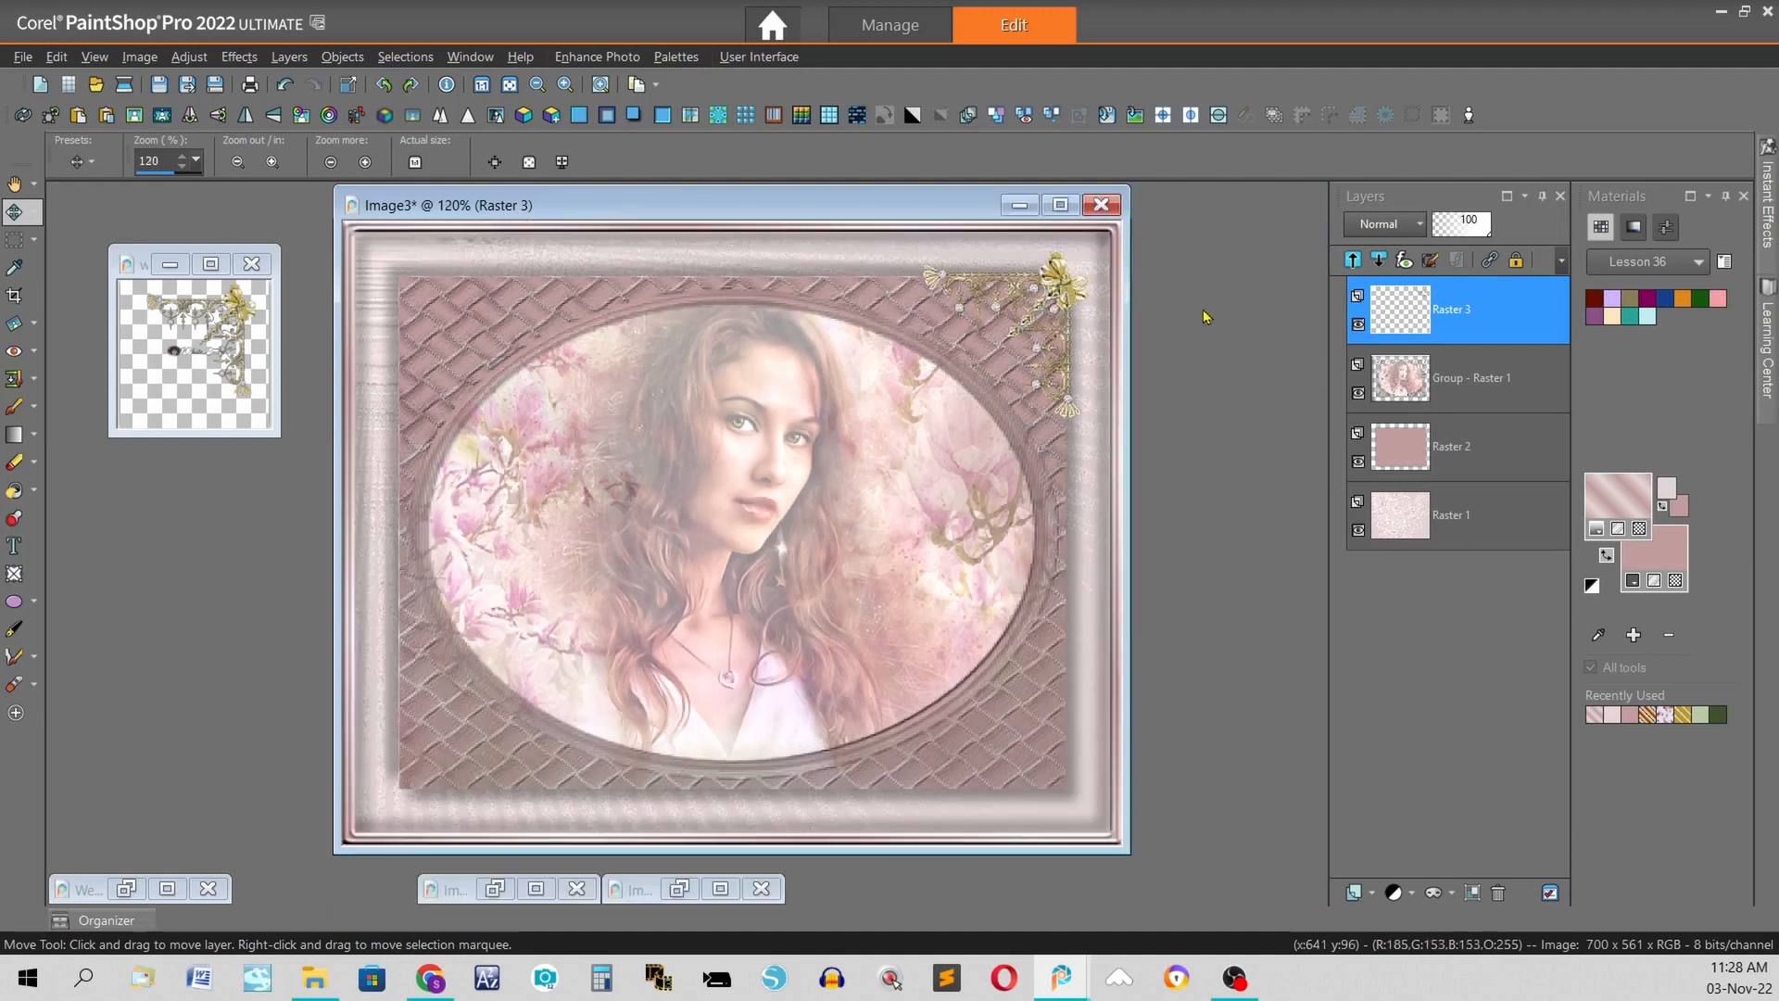
left_click_drag(933, 209, 1106, 245)
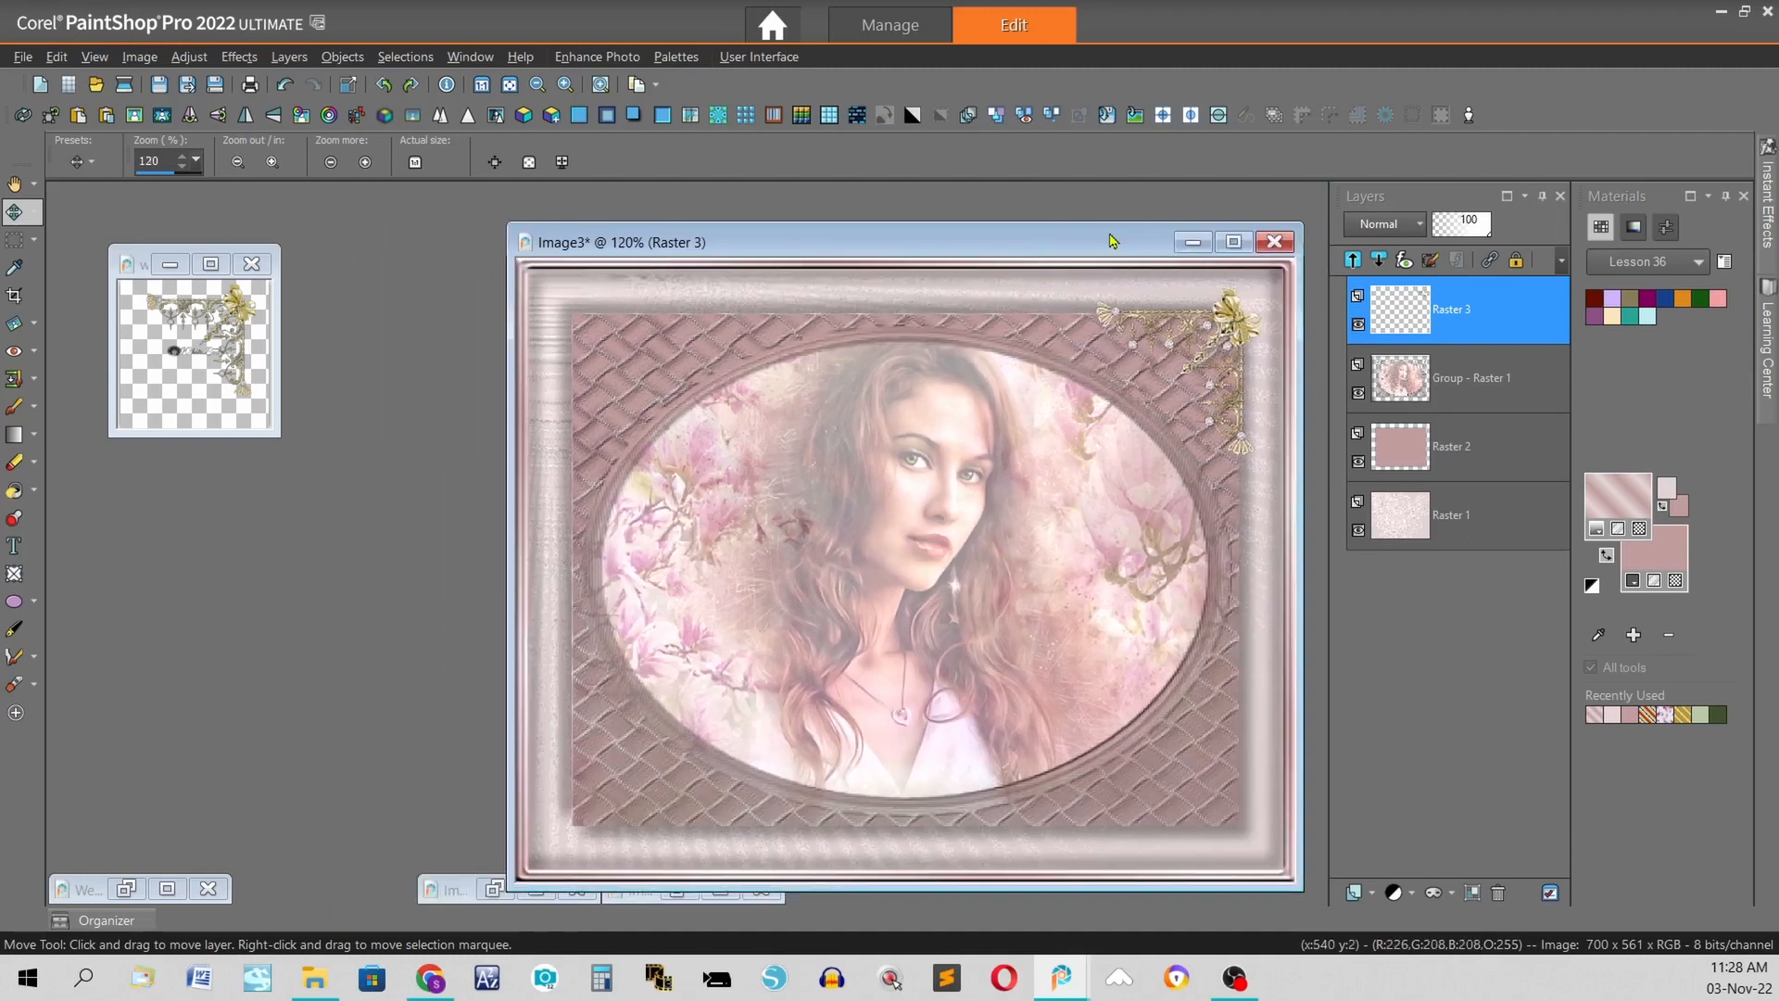
- Fill all four frame corners by duplicating the ornament layer and mirroring it horizontally, then vertically, merging down after each mirror
left_click(968, 114)
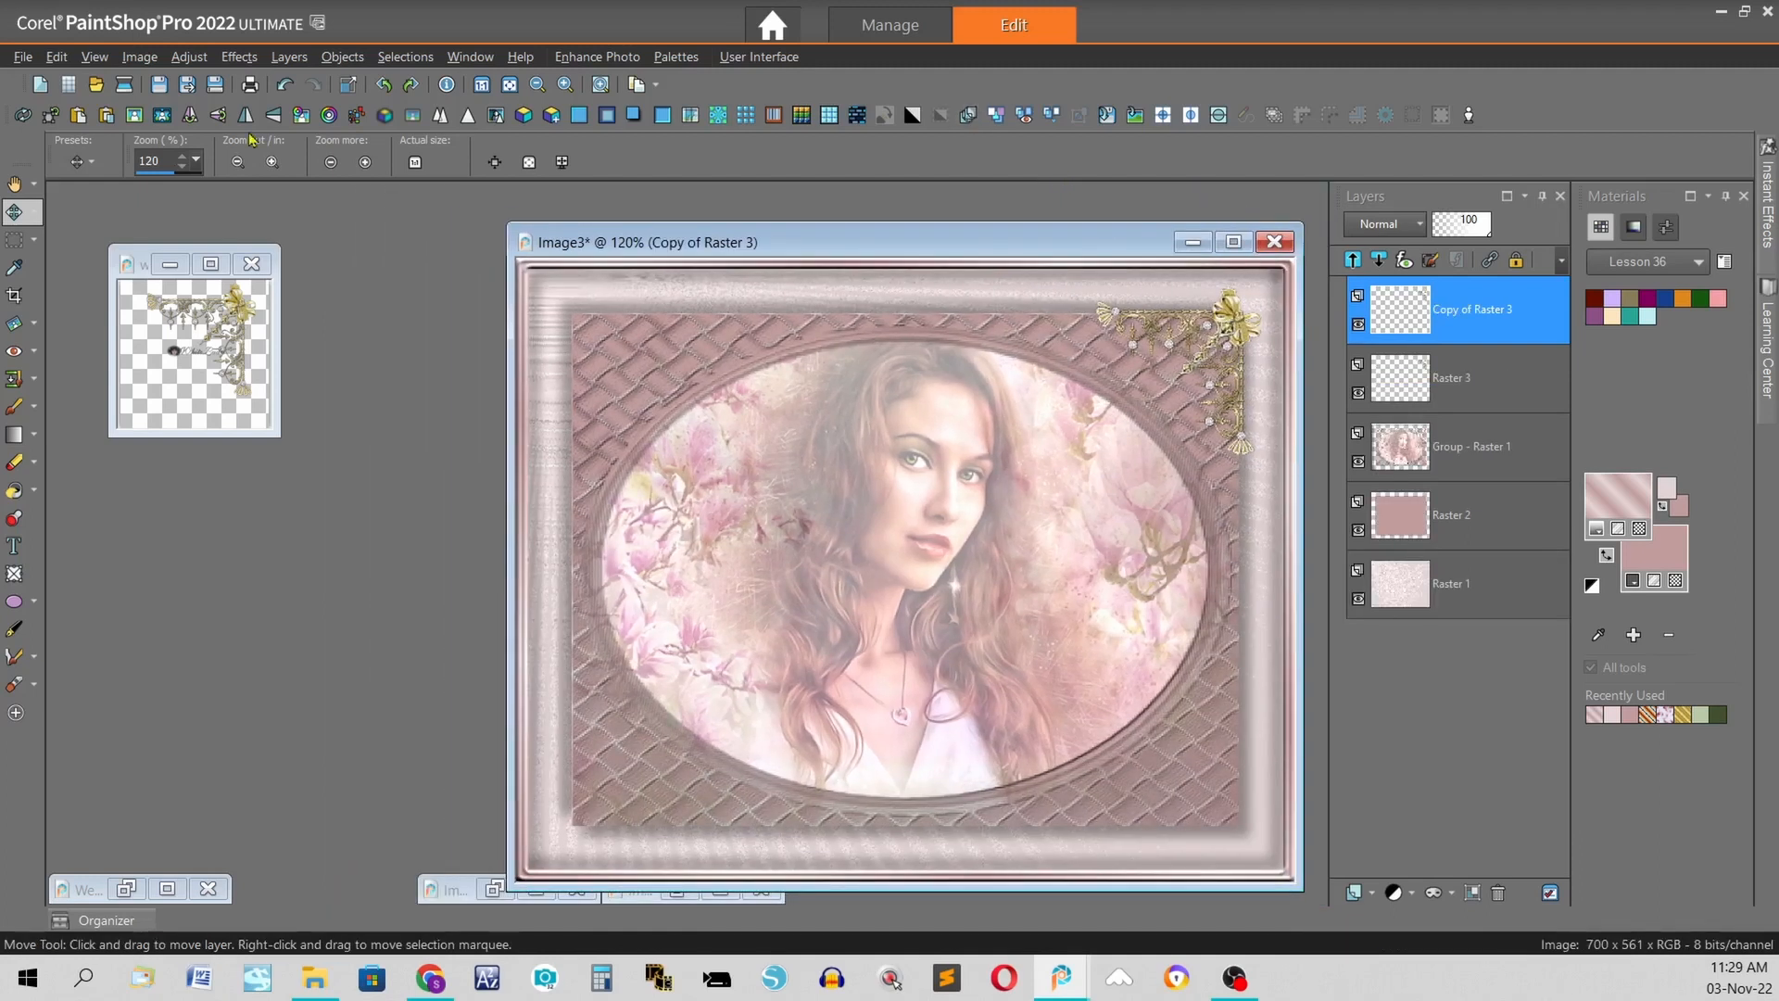
left_click(191, 114)
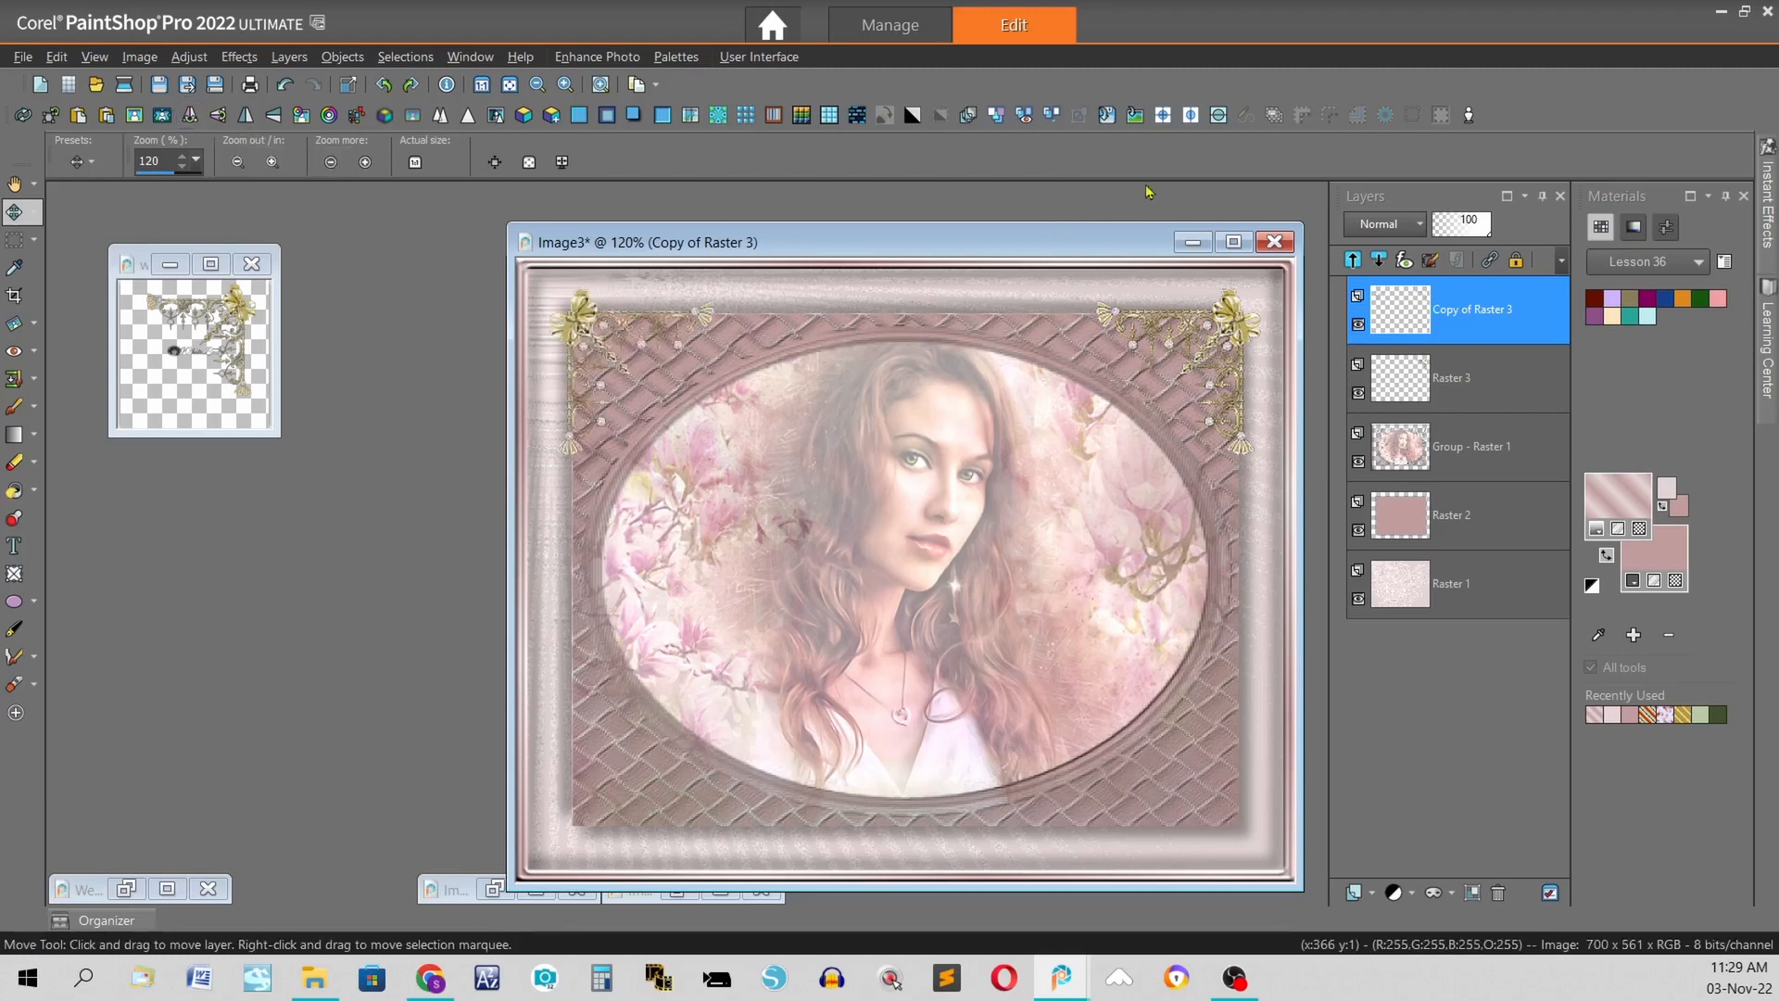
left_click(1054, 115)
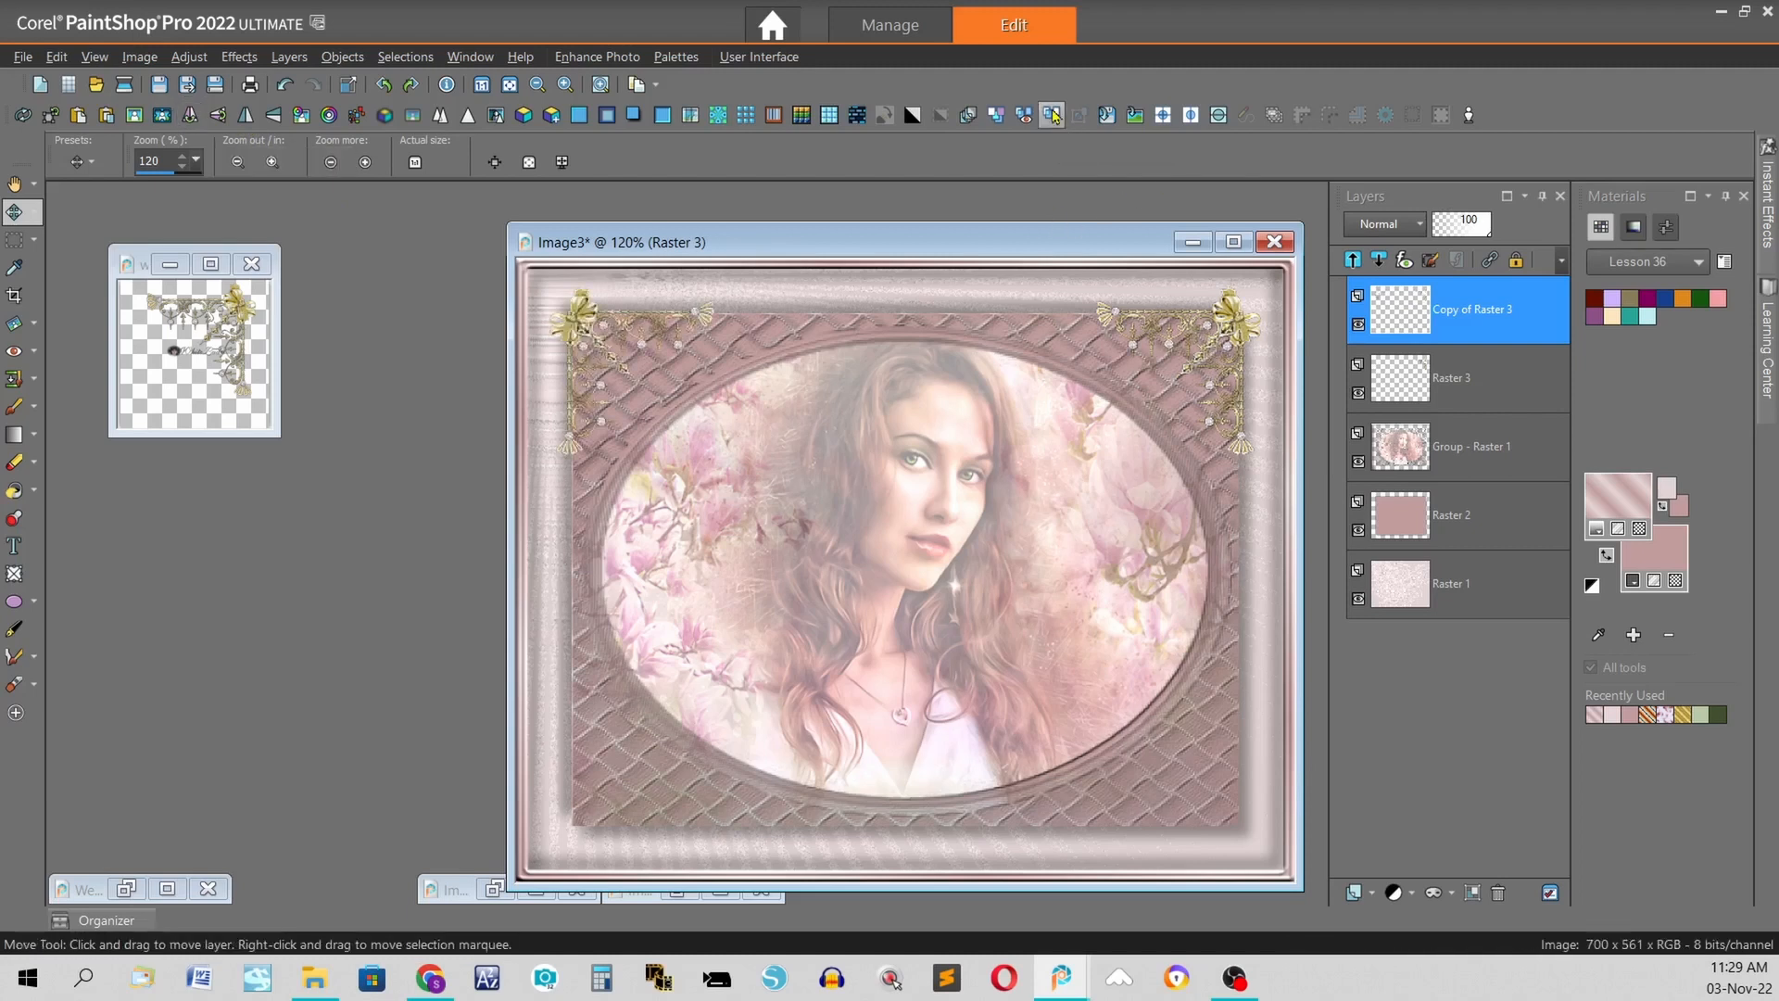
left_click(967, 115)
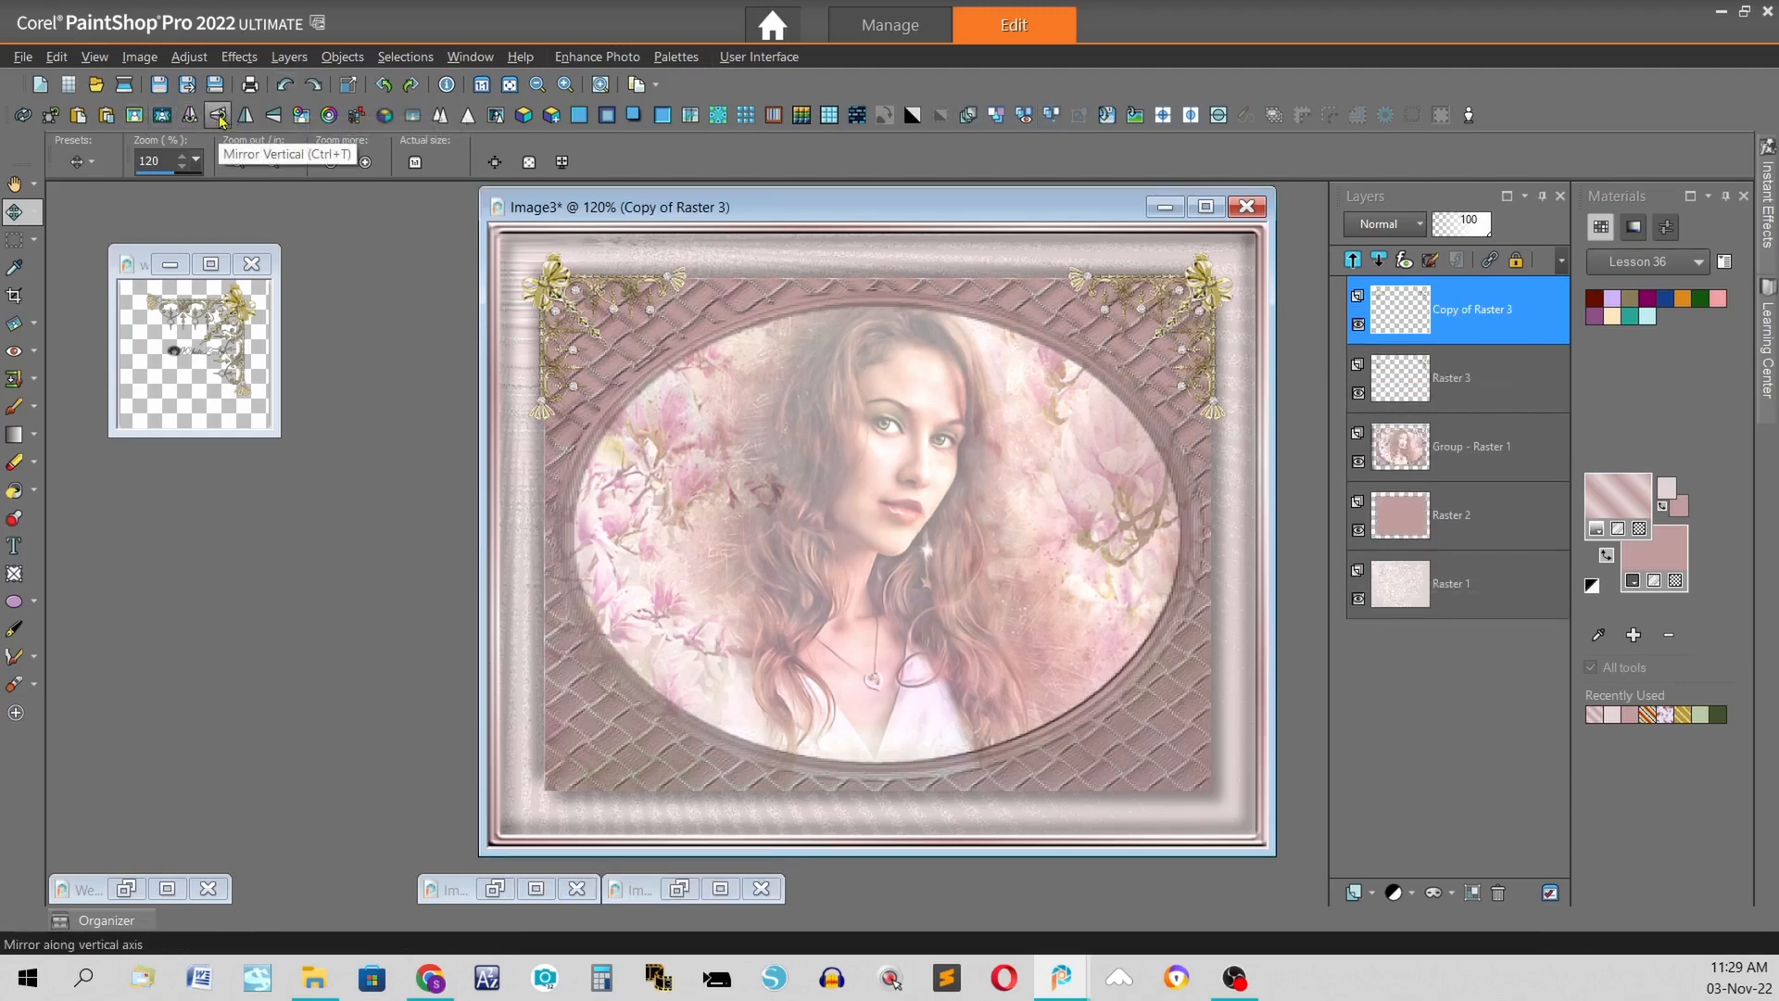
left_click(221, 117)
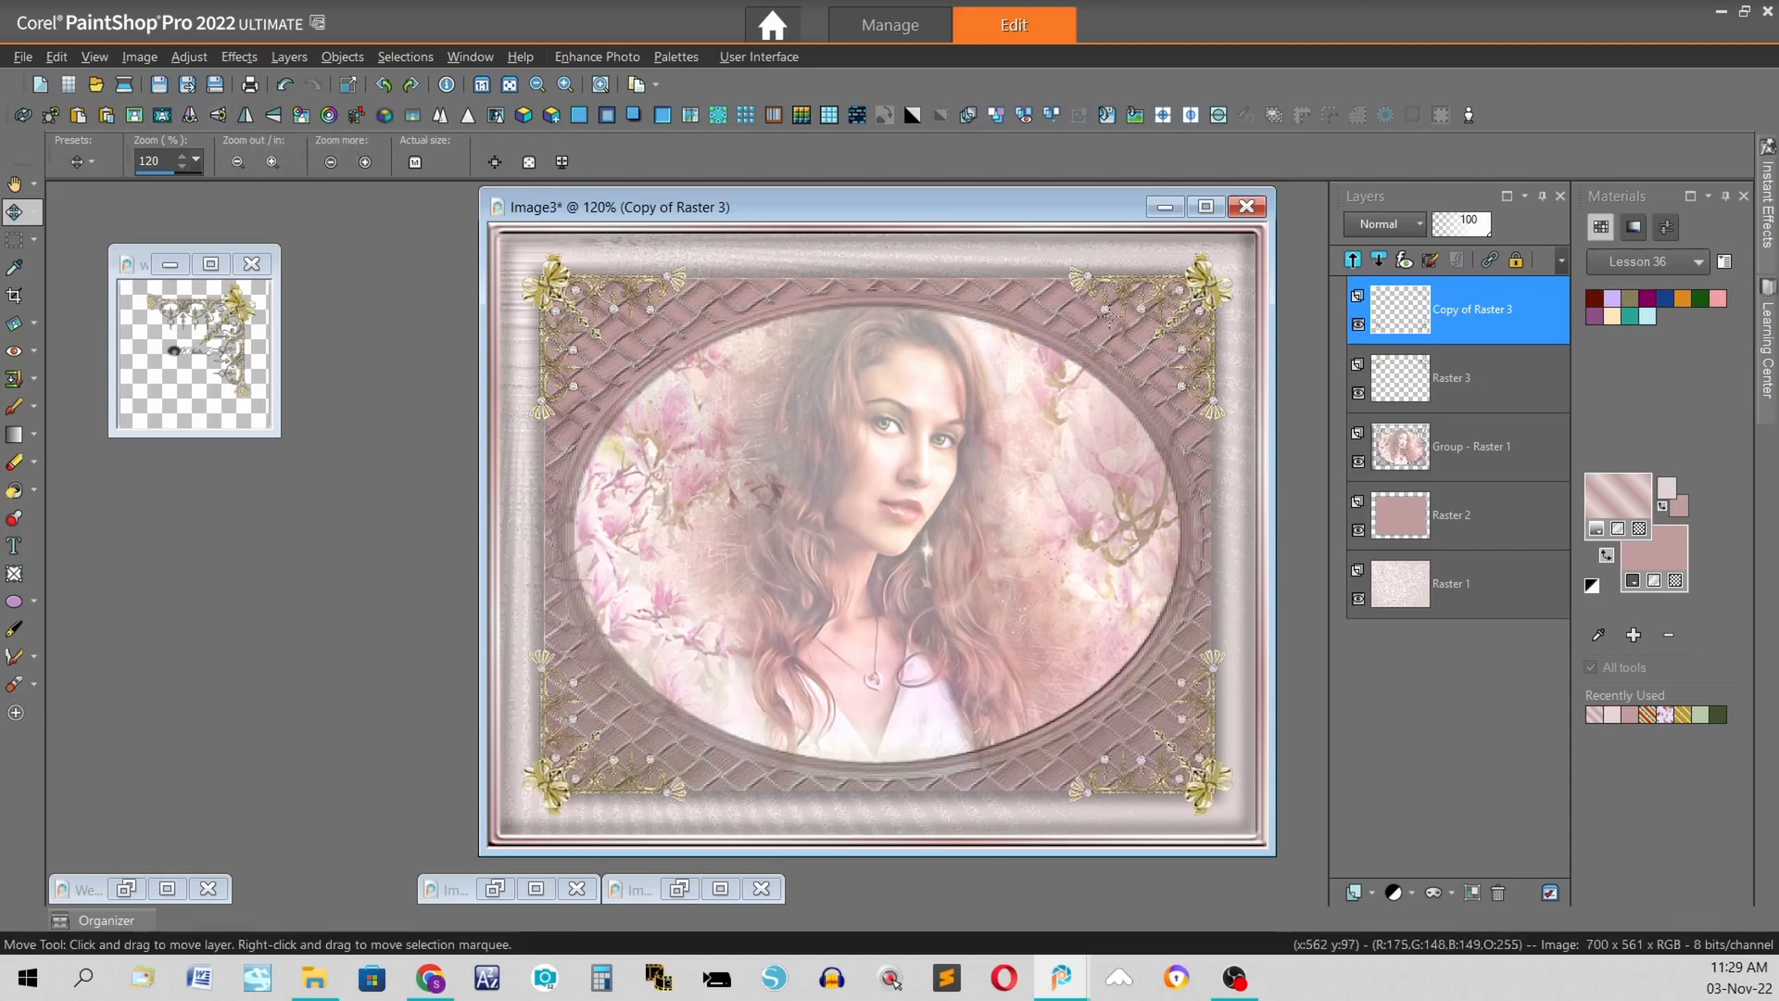
left_click(1054, 116)
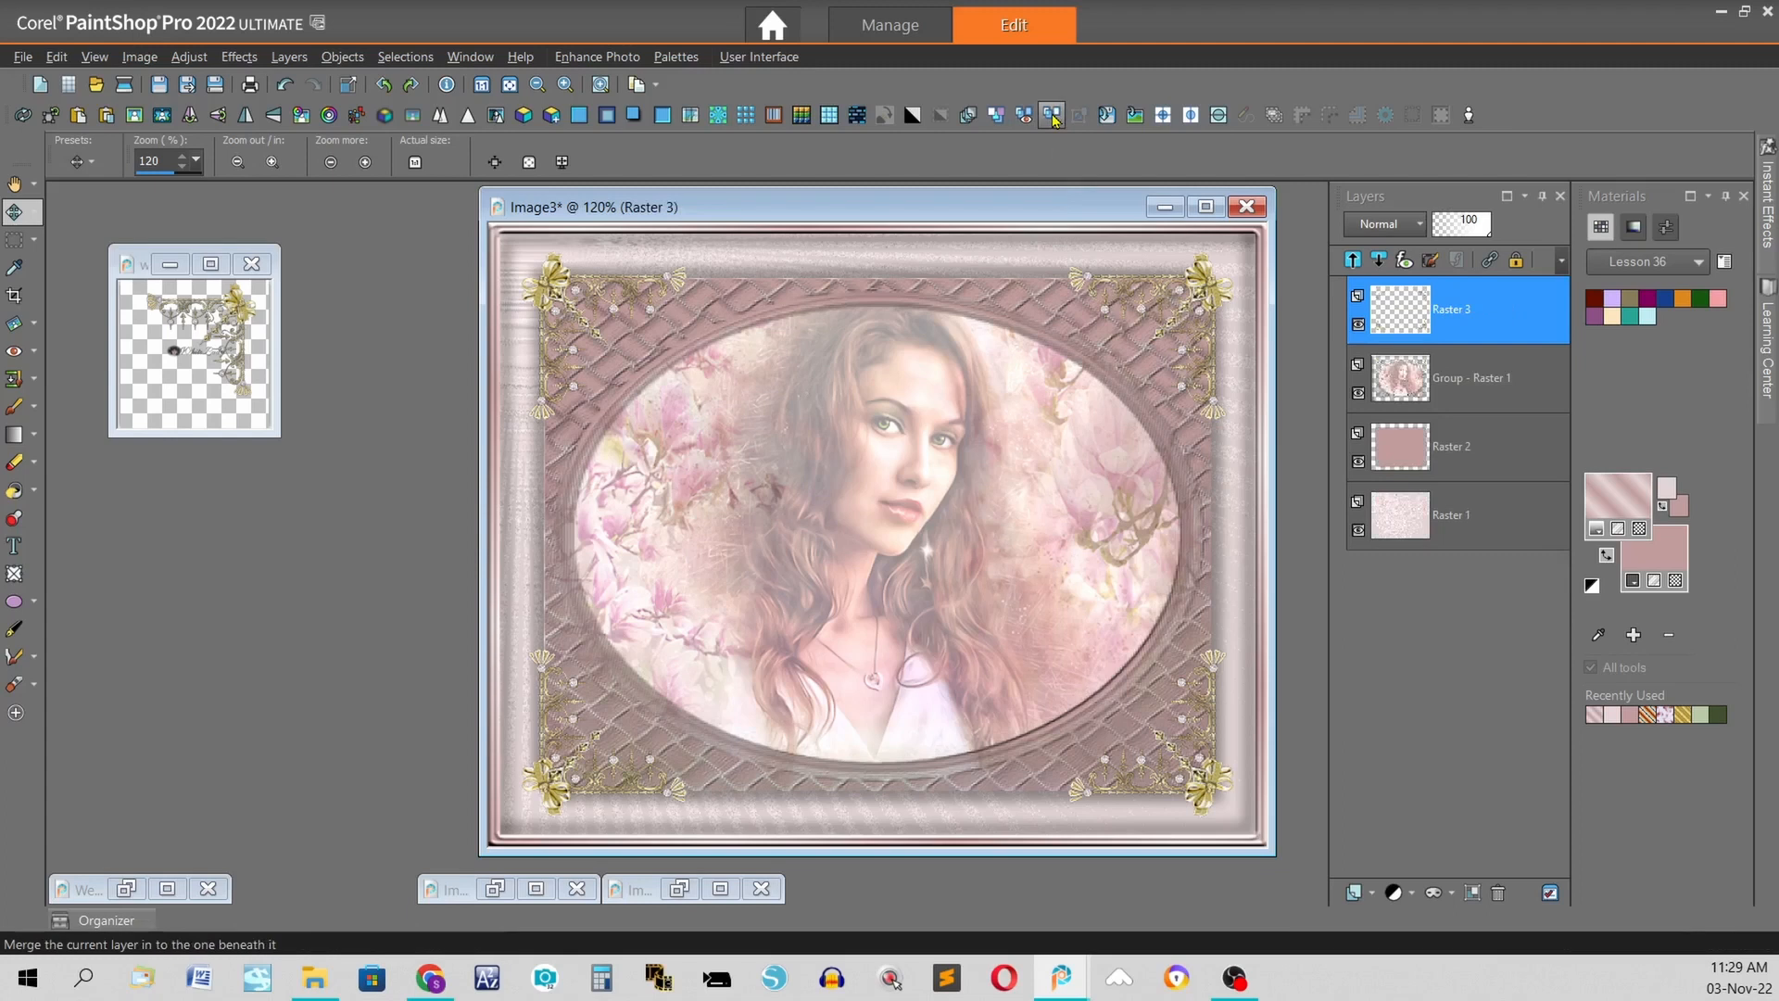
- Add a drop shadow to the corner ornaments with vertical and horizontal offsets 1, opacity 100 and blur 0
left_click(635, 117)
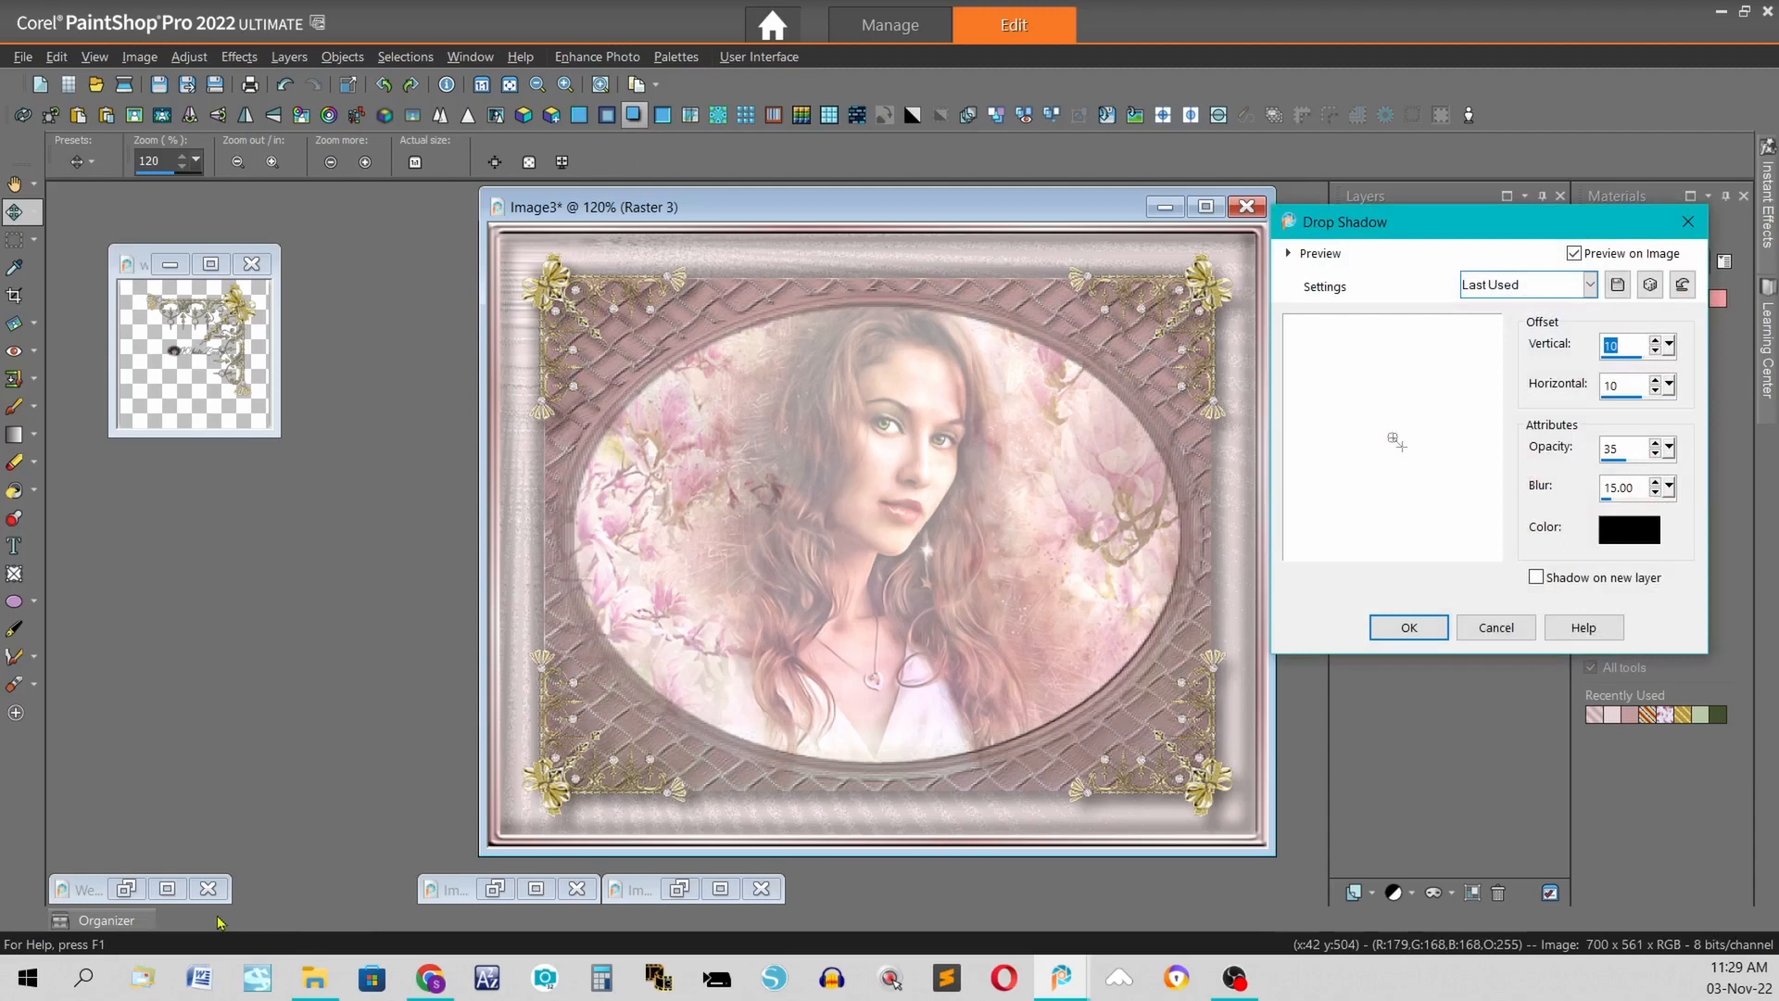
type("1")
key("Tab")
type("1")
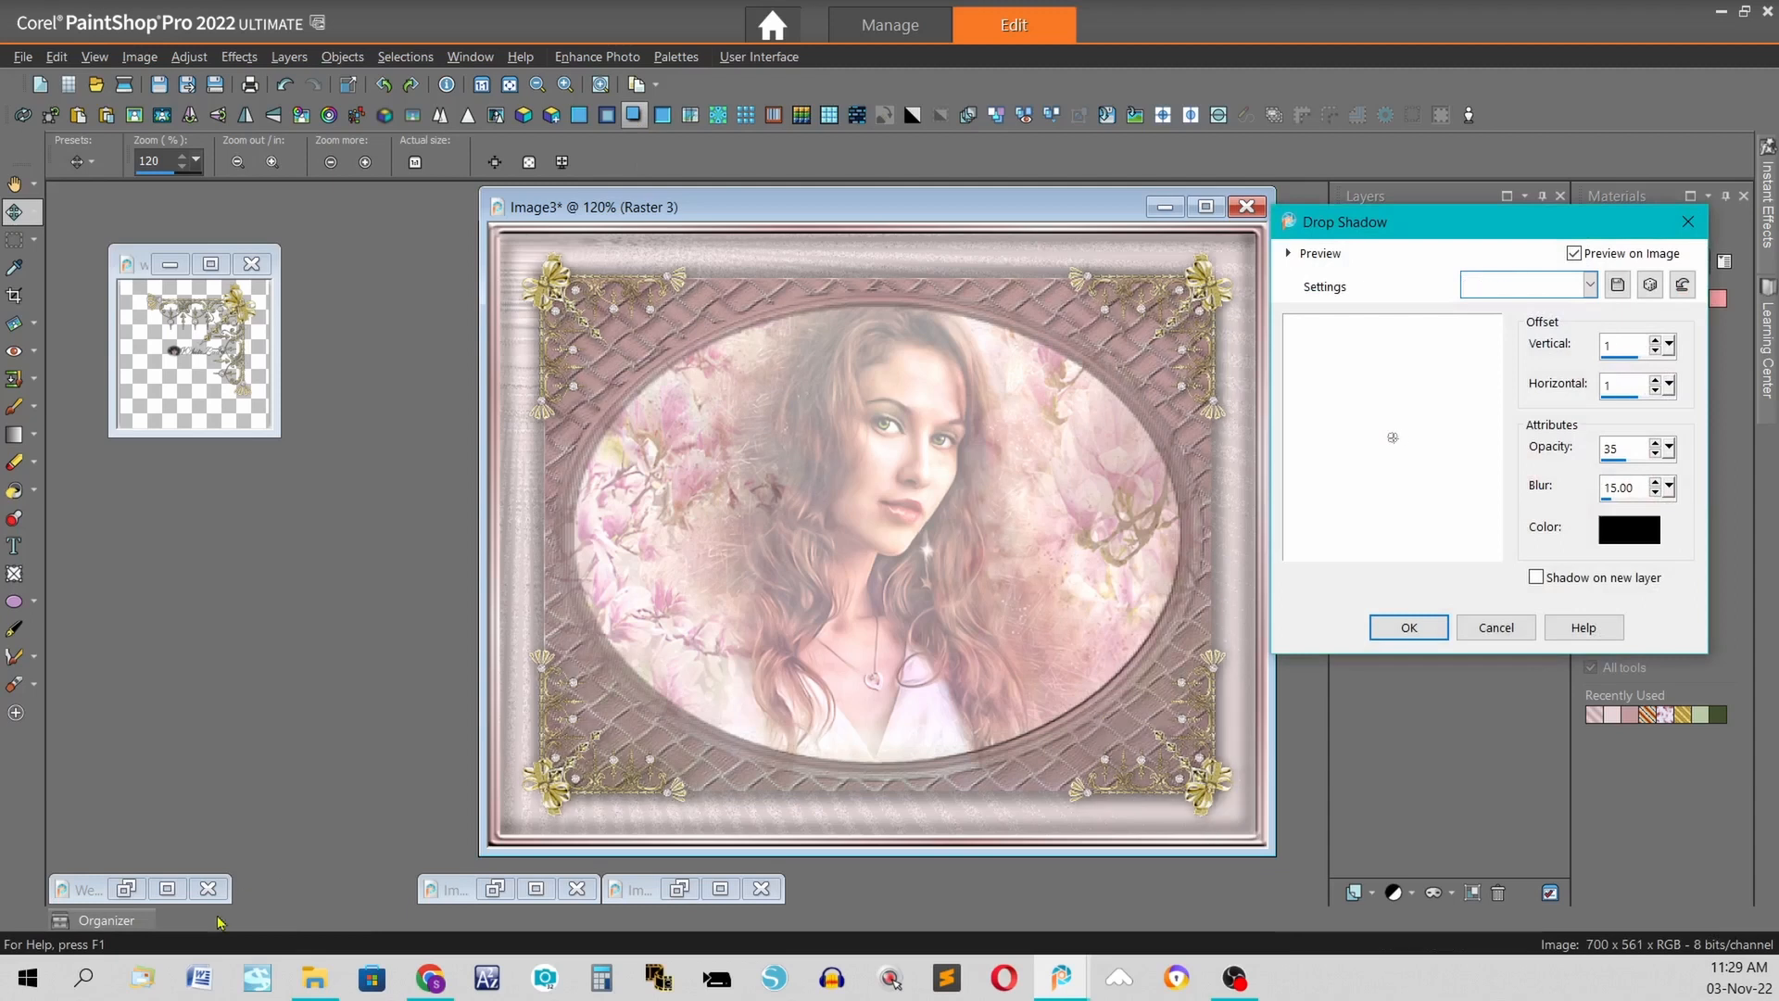
key("Tab")
type("100")
key("Tab")
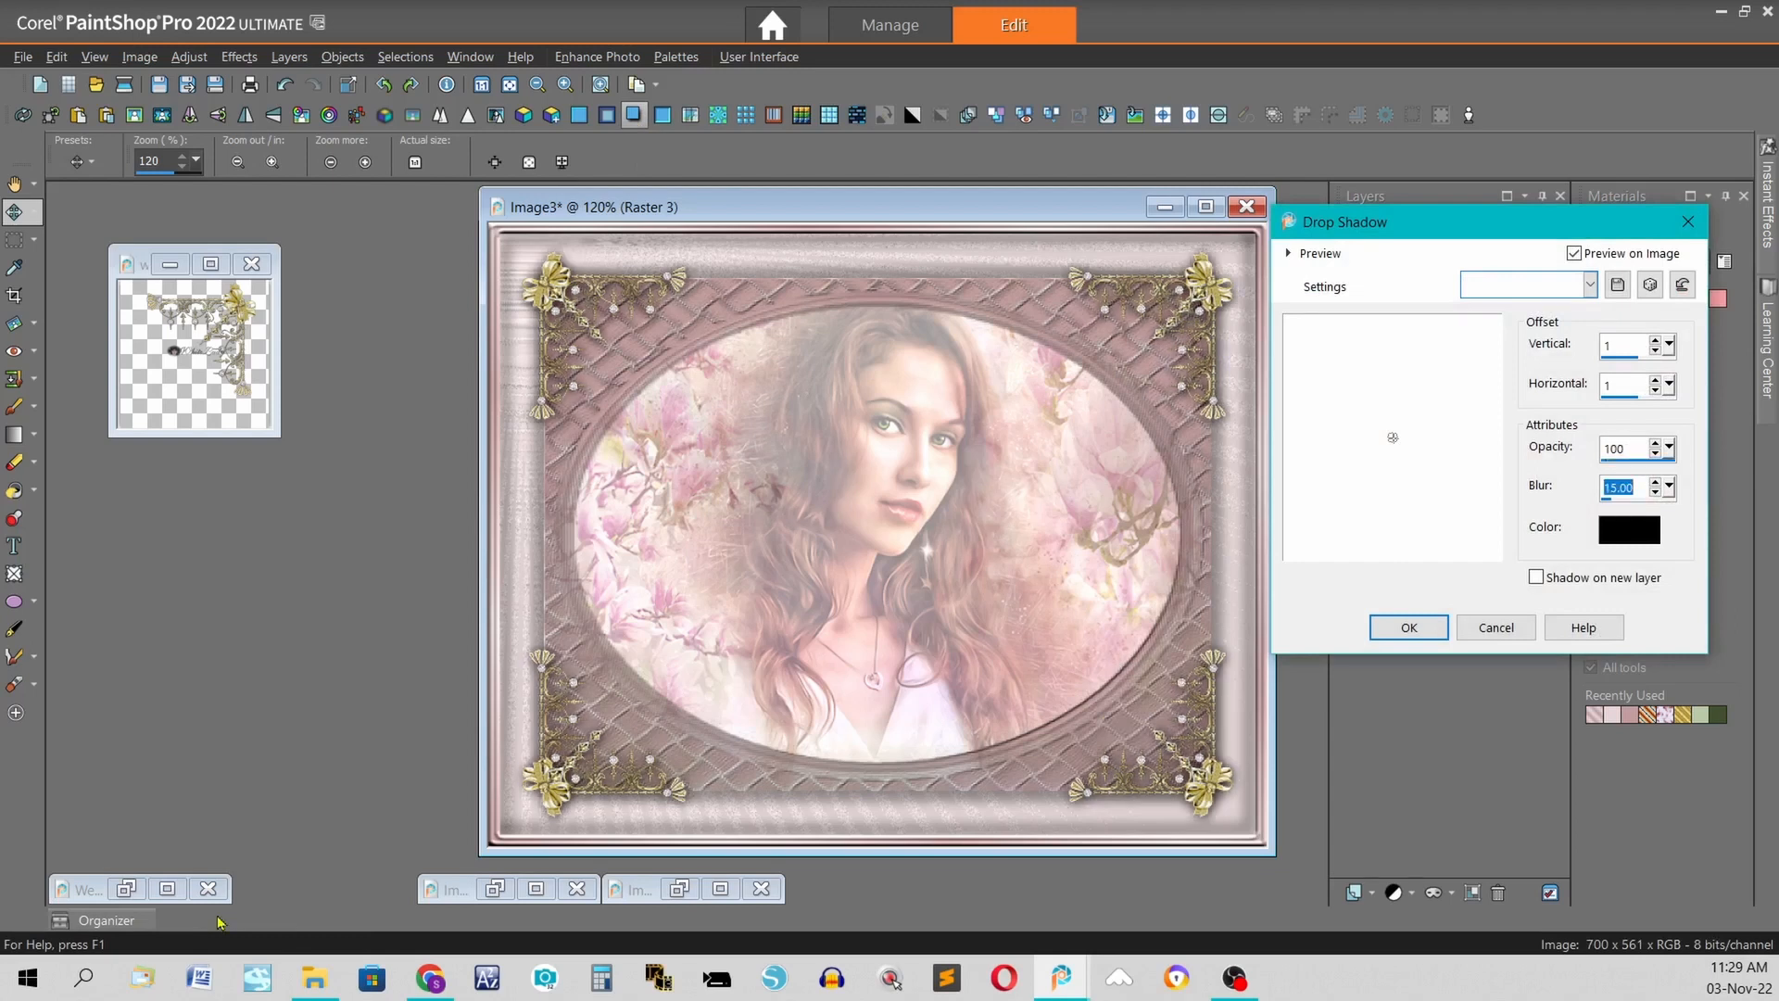
type("0")
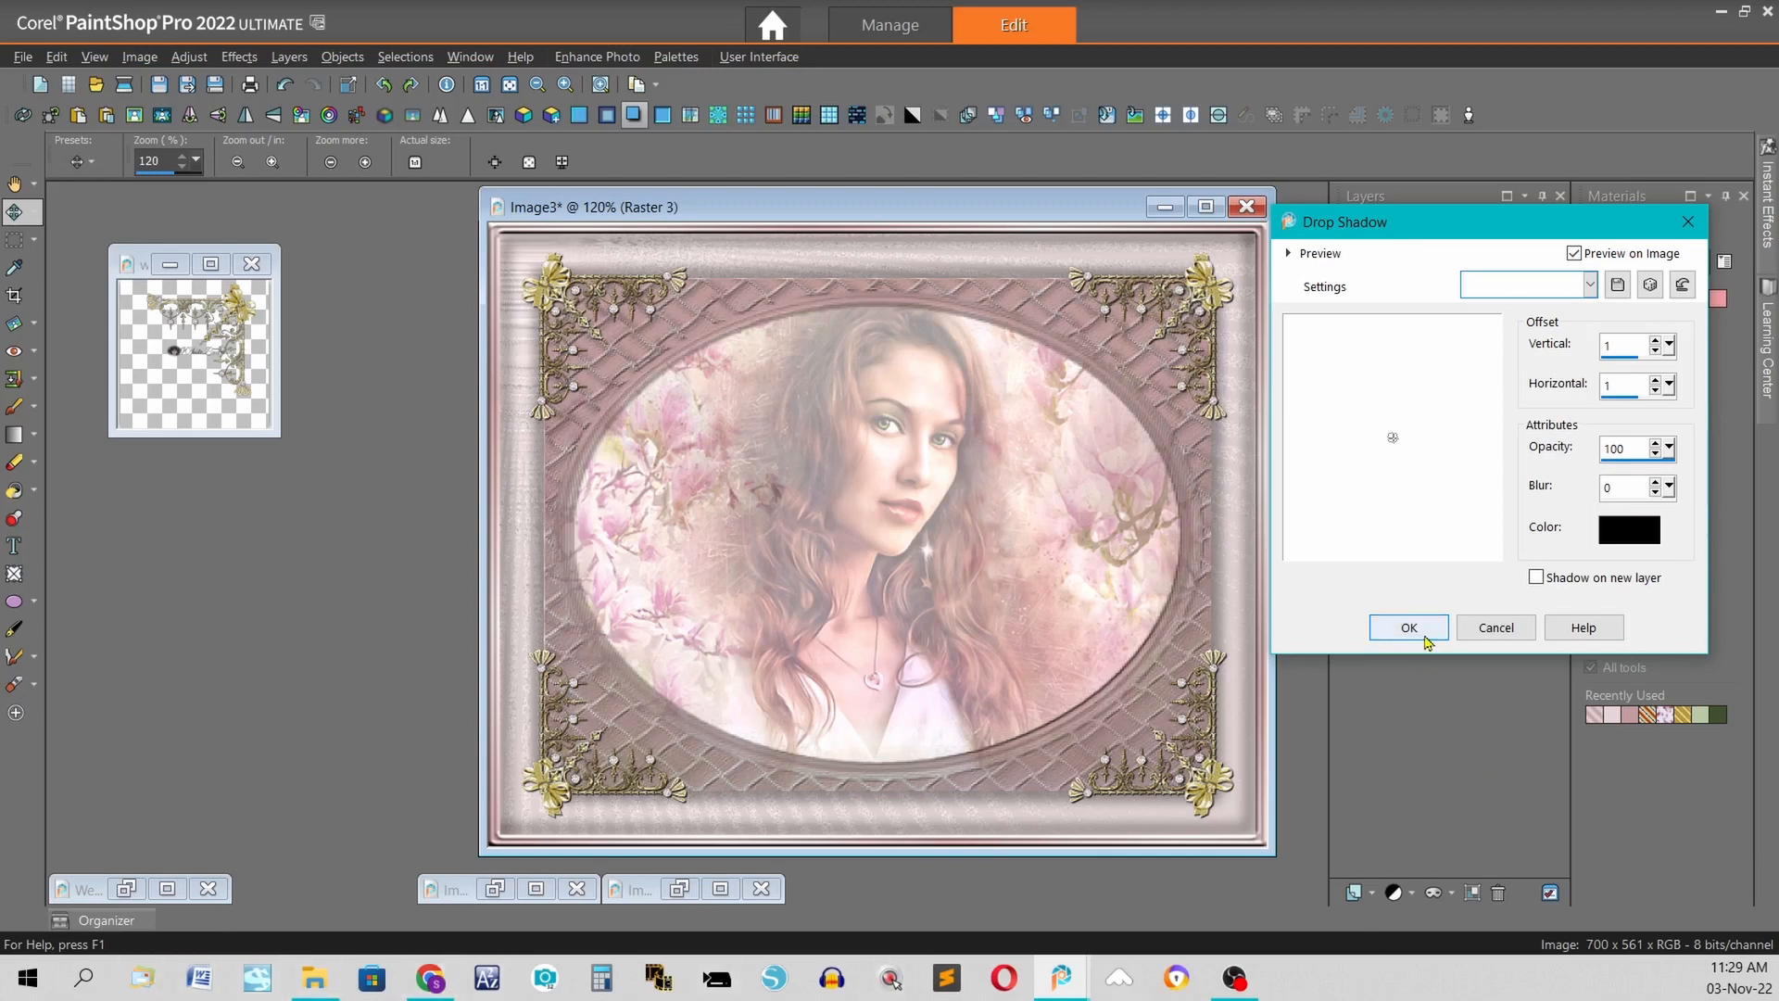
left_click(1409, 627)
- Flatten all layers of Image3 into a single background, and minimise the ornament image
scroll(1114, 554, "down", 2)
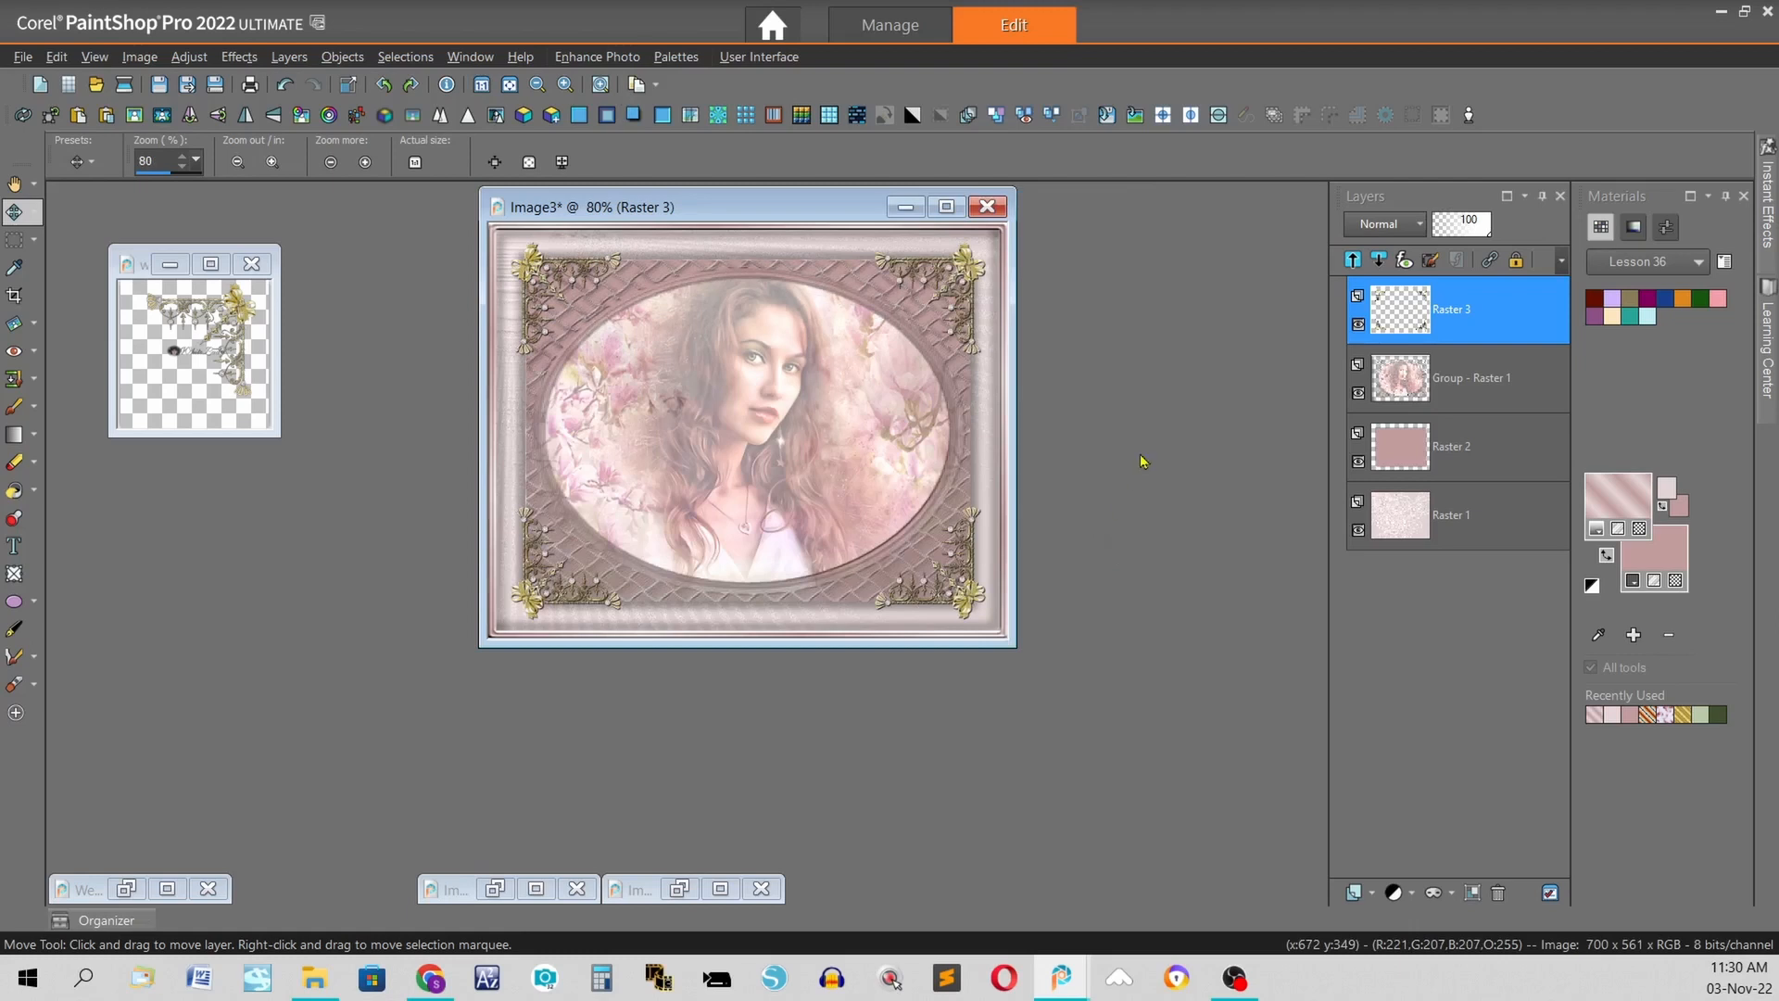
left_click(1027, 118)
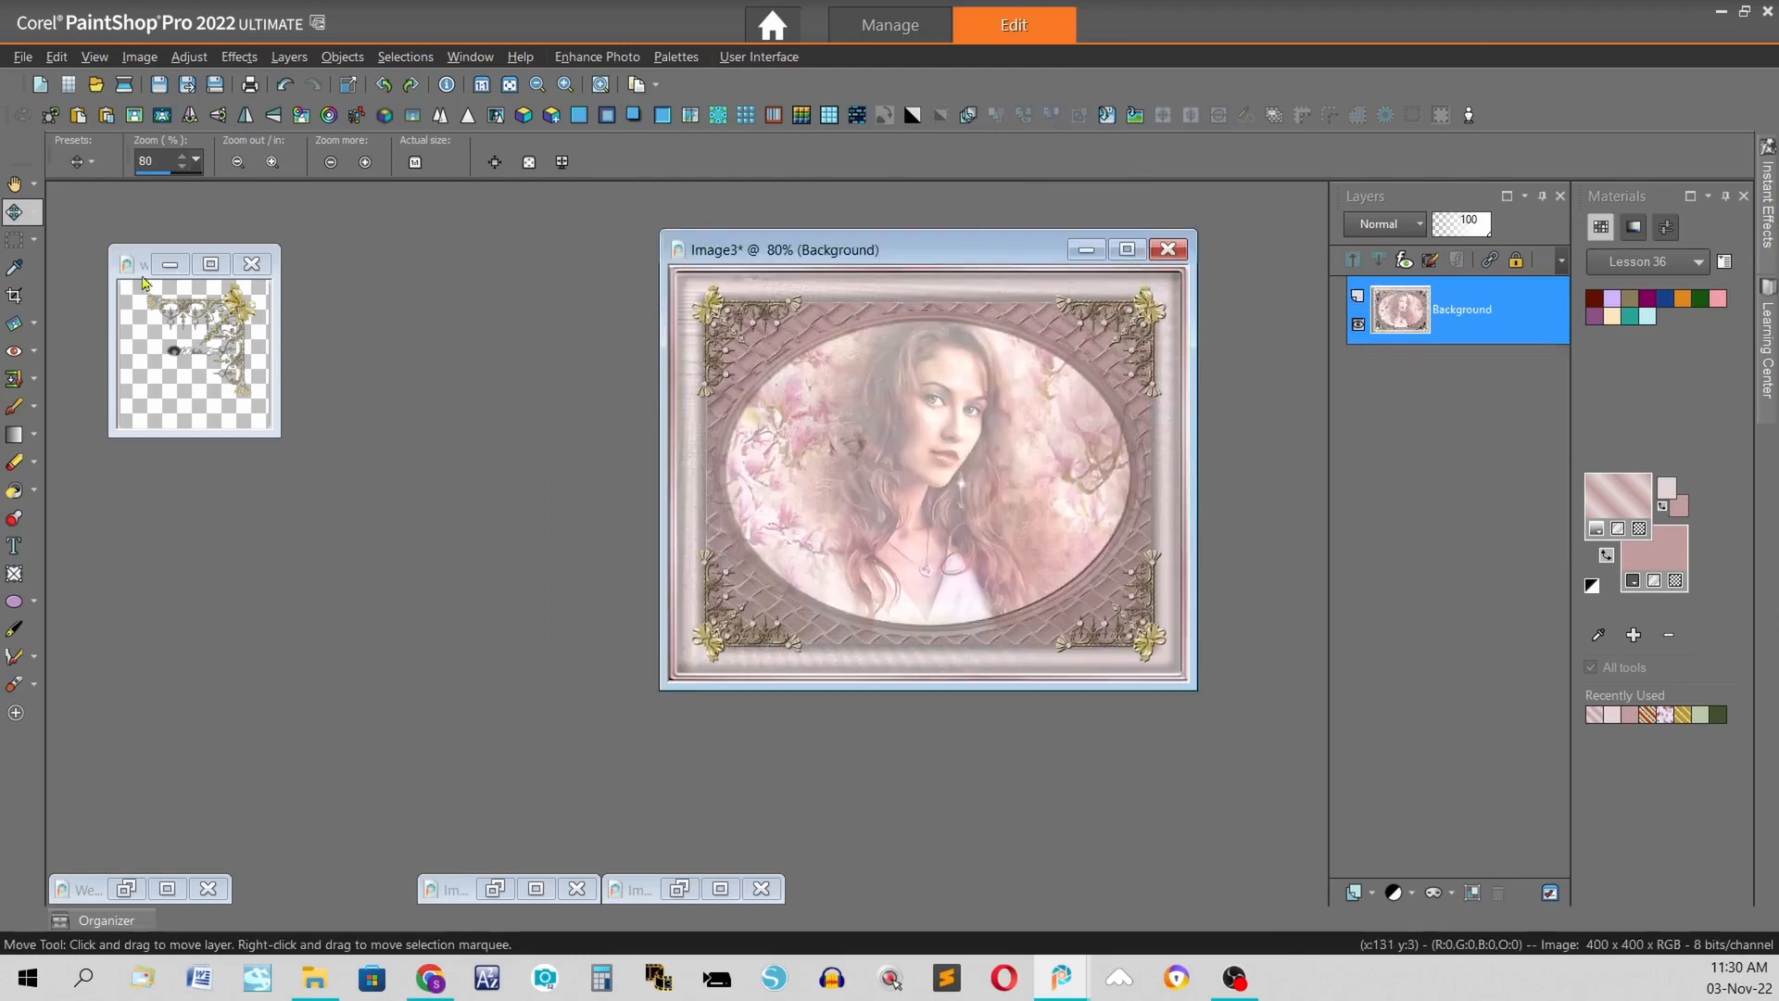
left_click(169, 264)
scroll(953, 269, "up", 1)
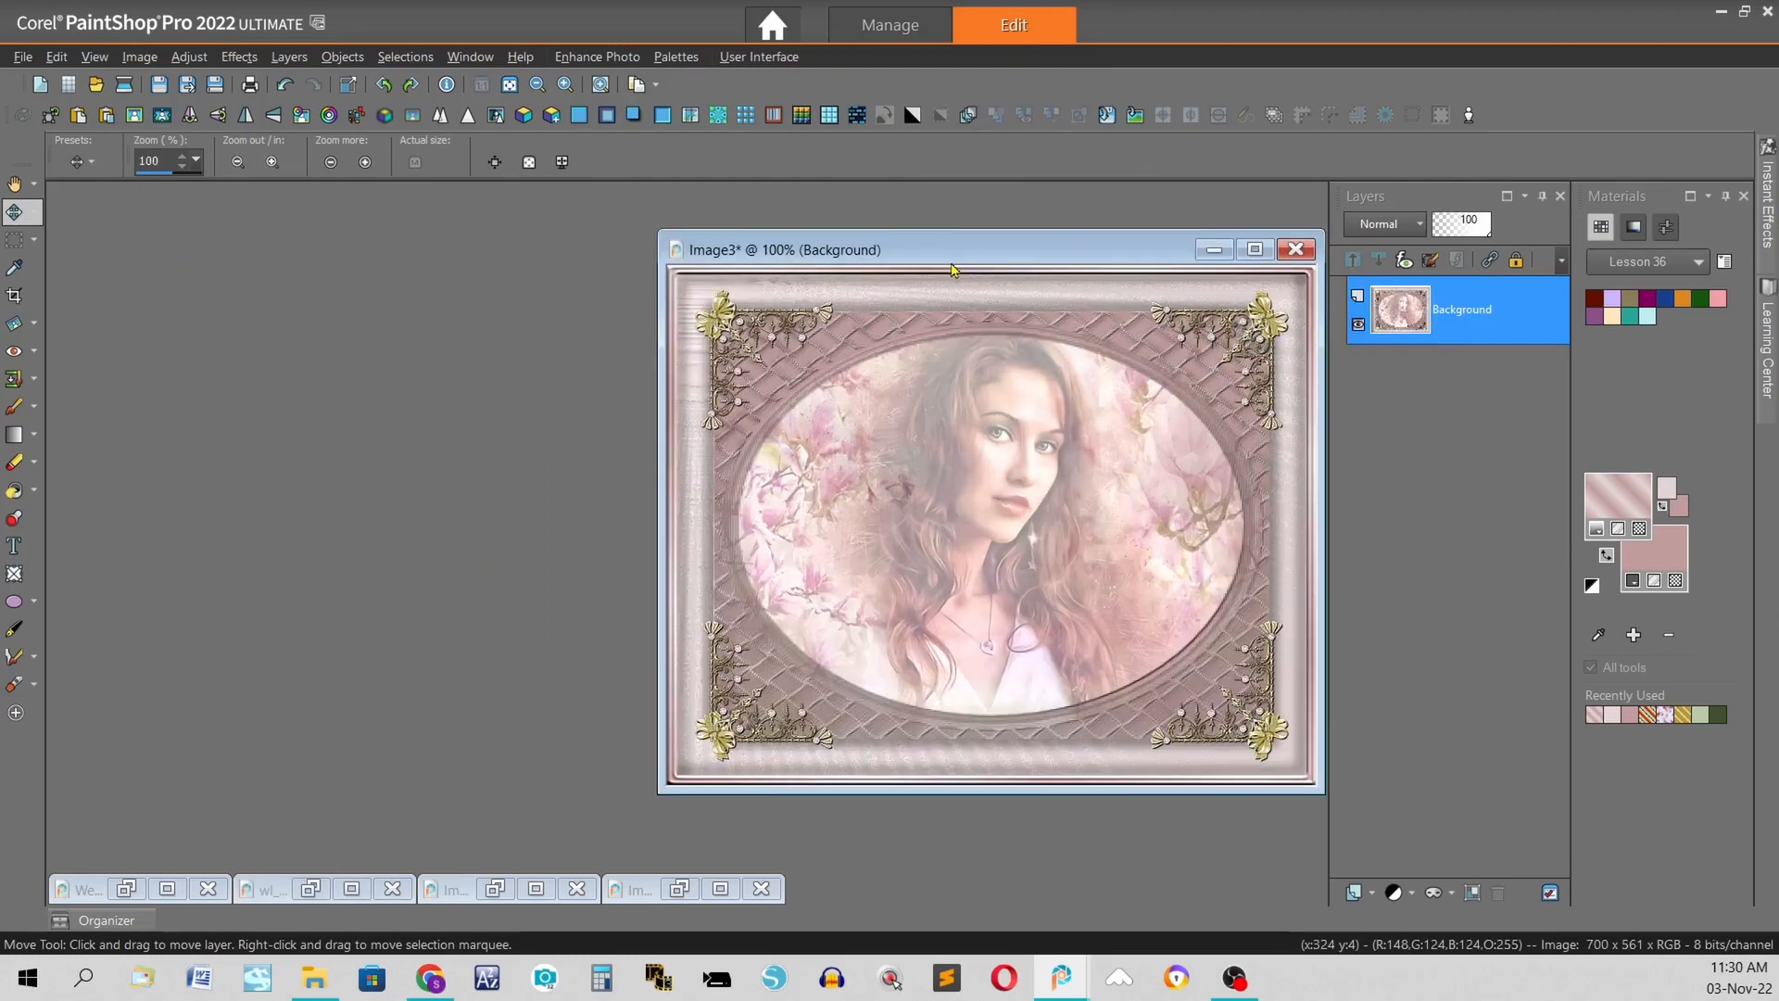
left_click_drag(952, 267, 745, 213)
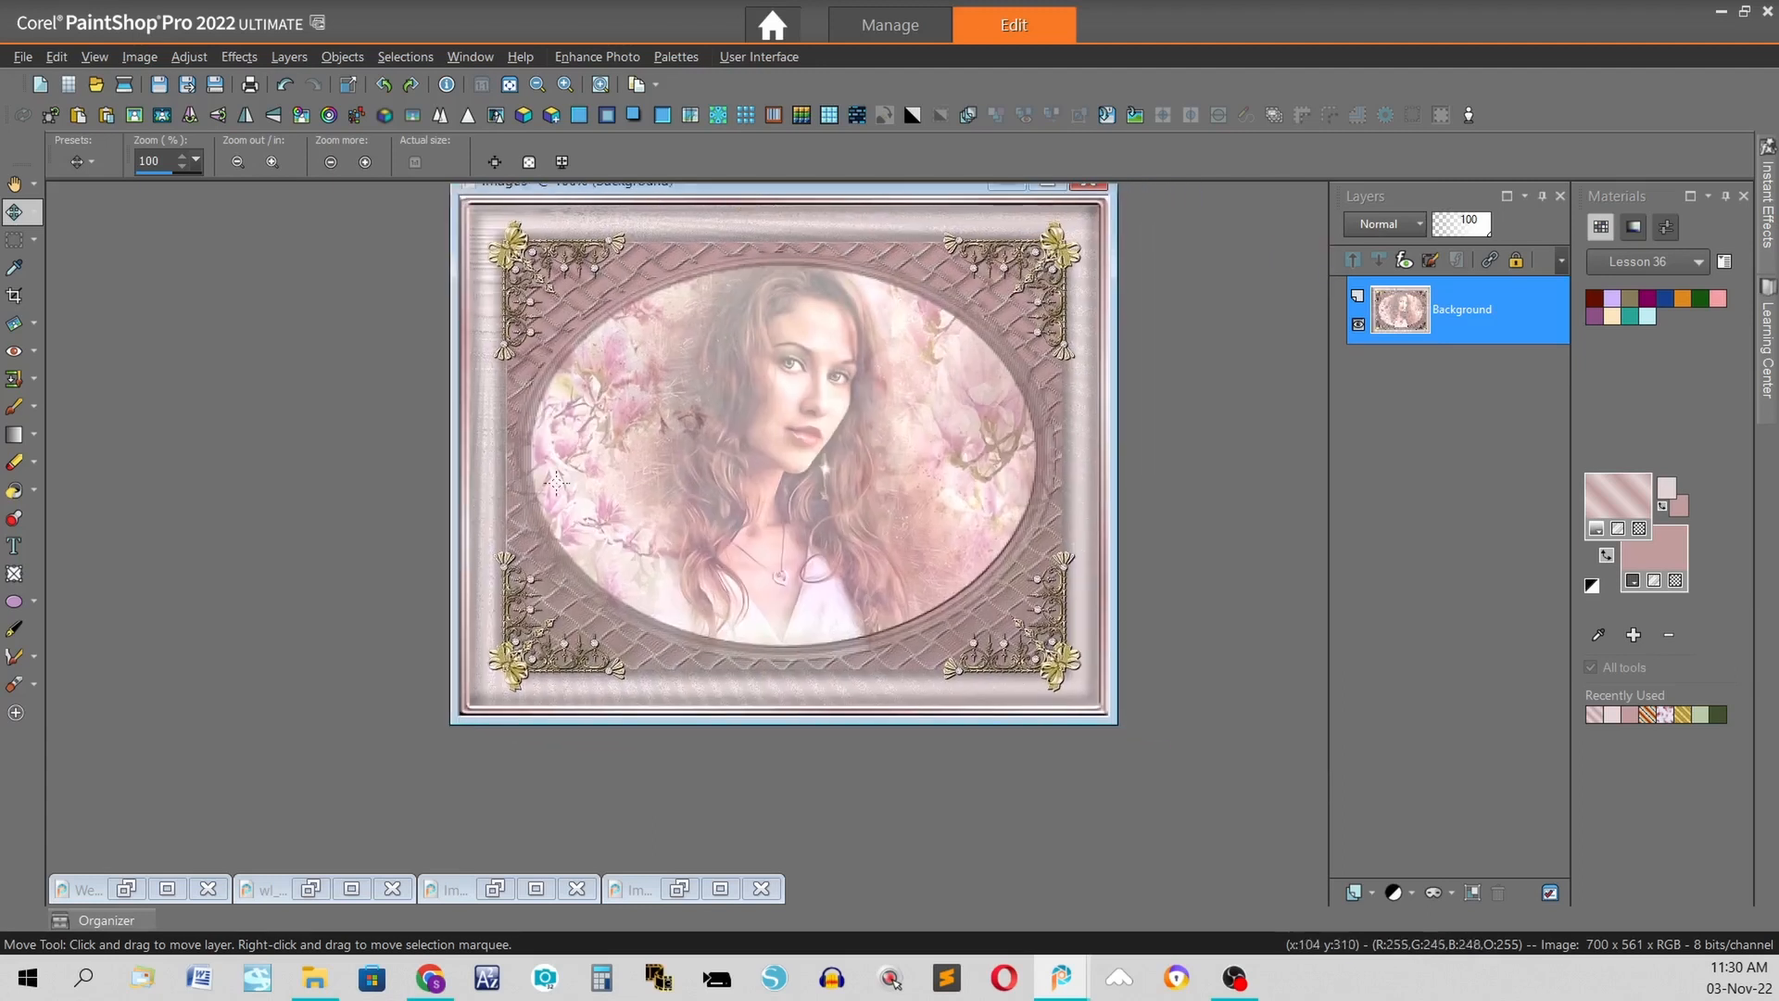